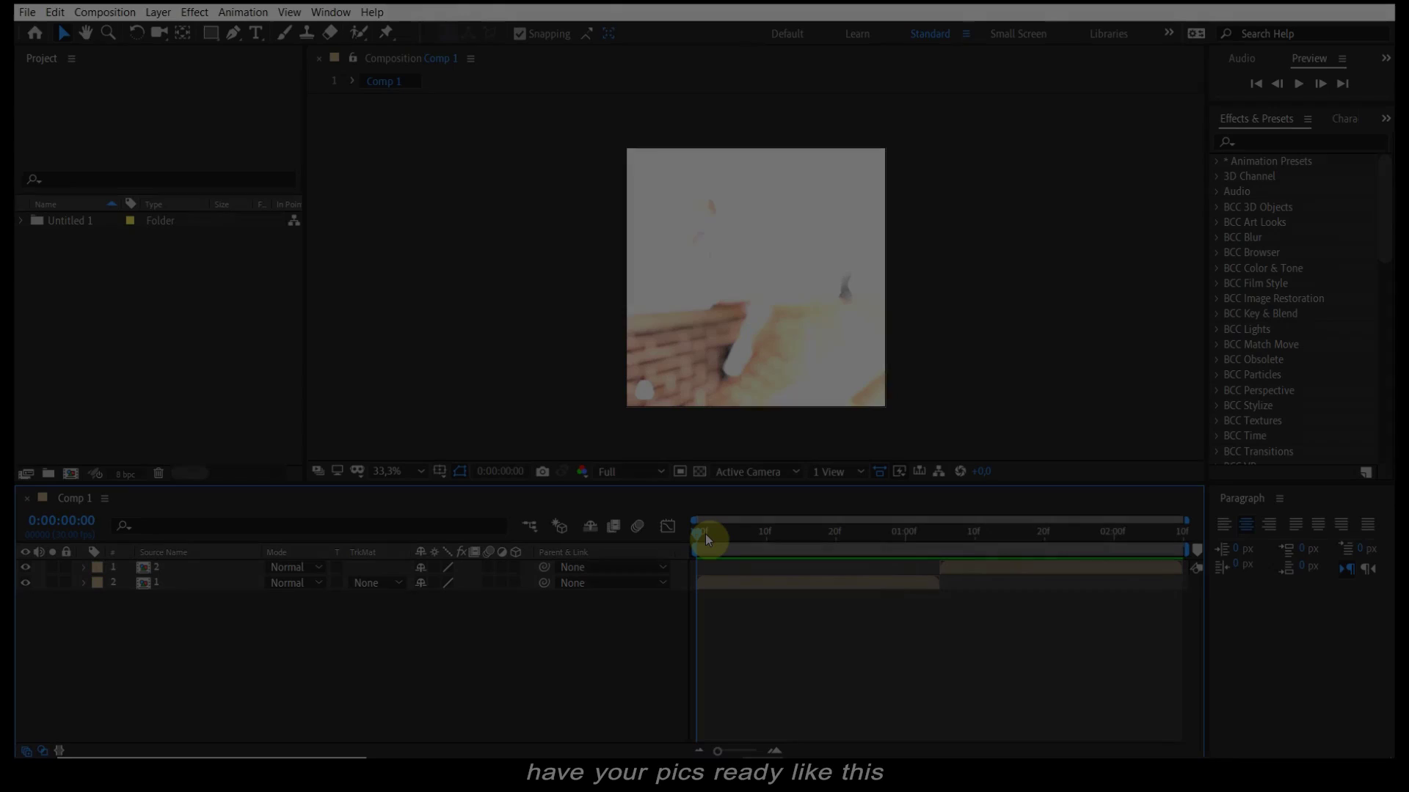
# - Keyframe layer 1's Scale at 100% at frame 0 and 400% at 0:00:01:05
pyautogui.press('space')
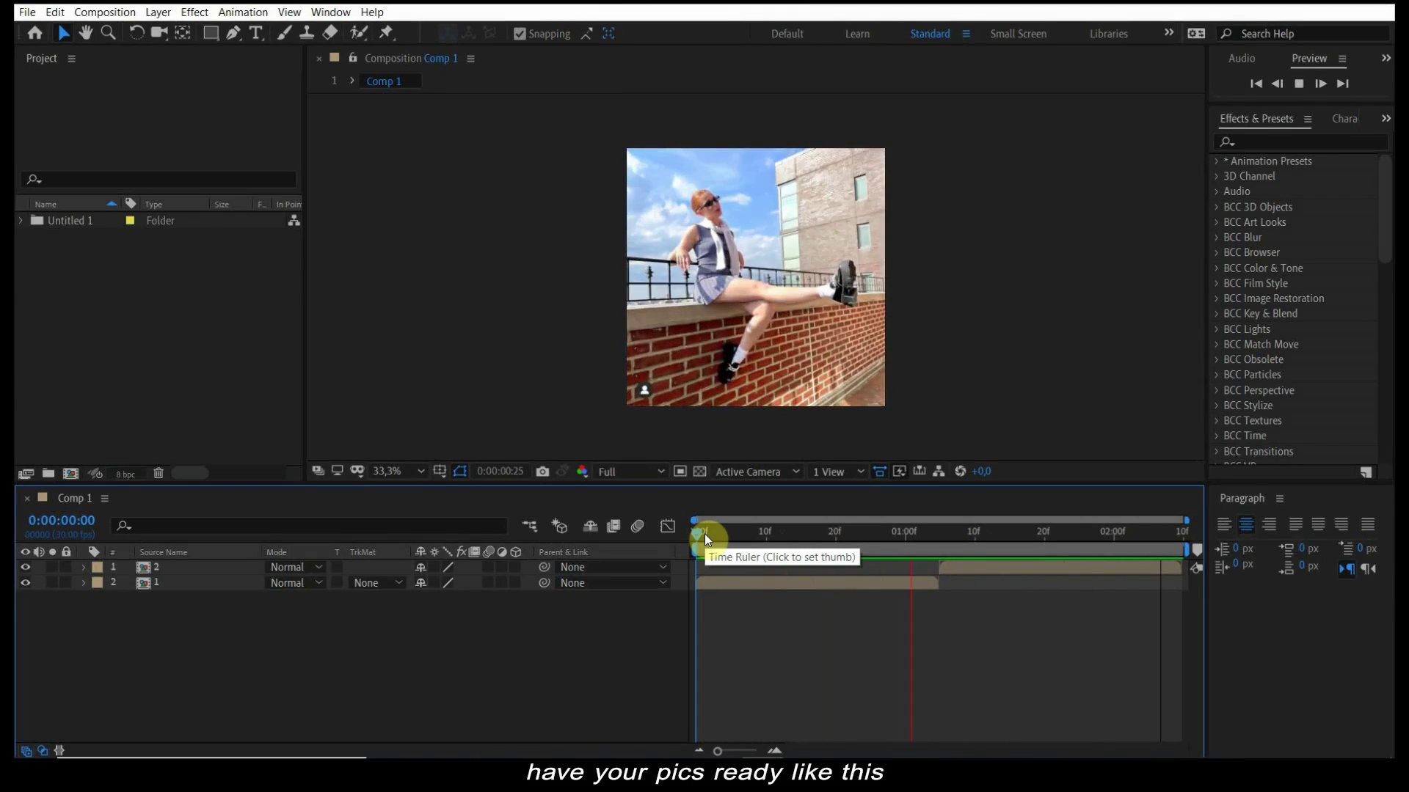
pyautogui.click(704, 536)
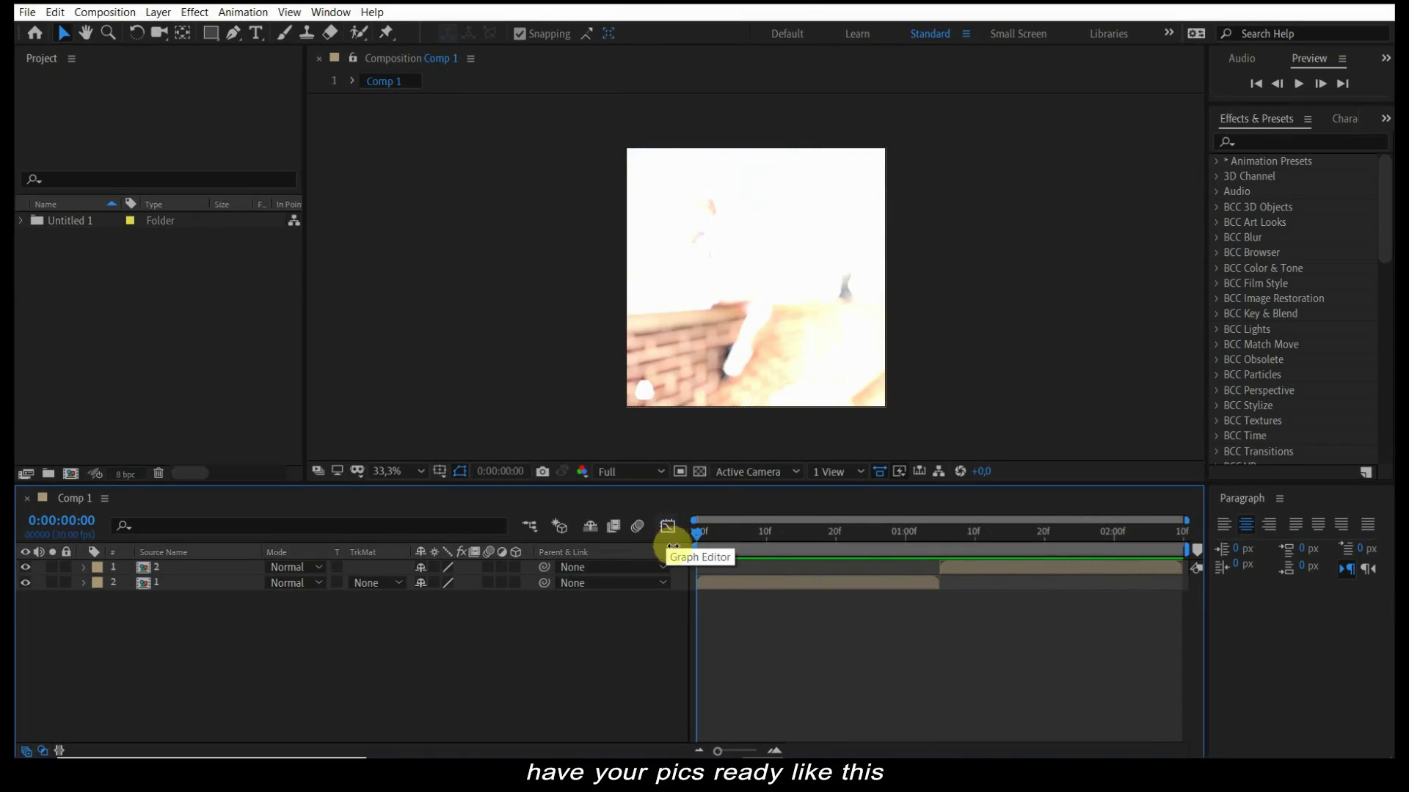
pyautogui.click(711, 583)
pyautogui.press('s')
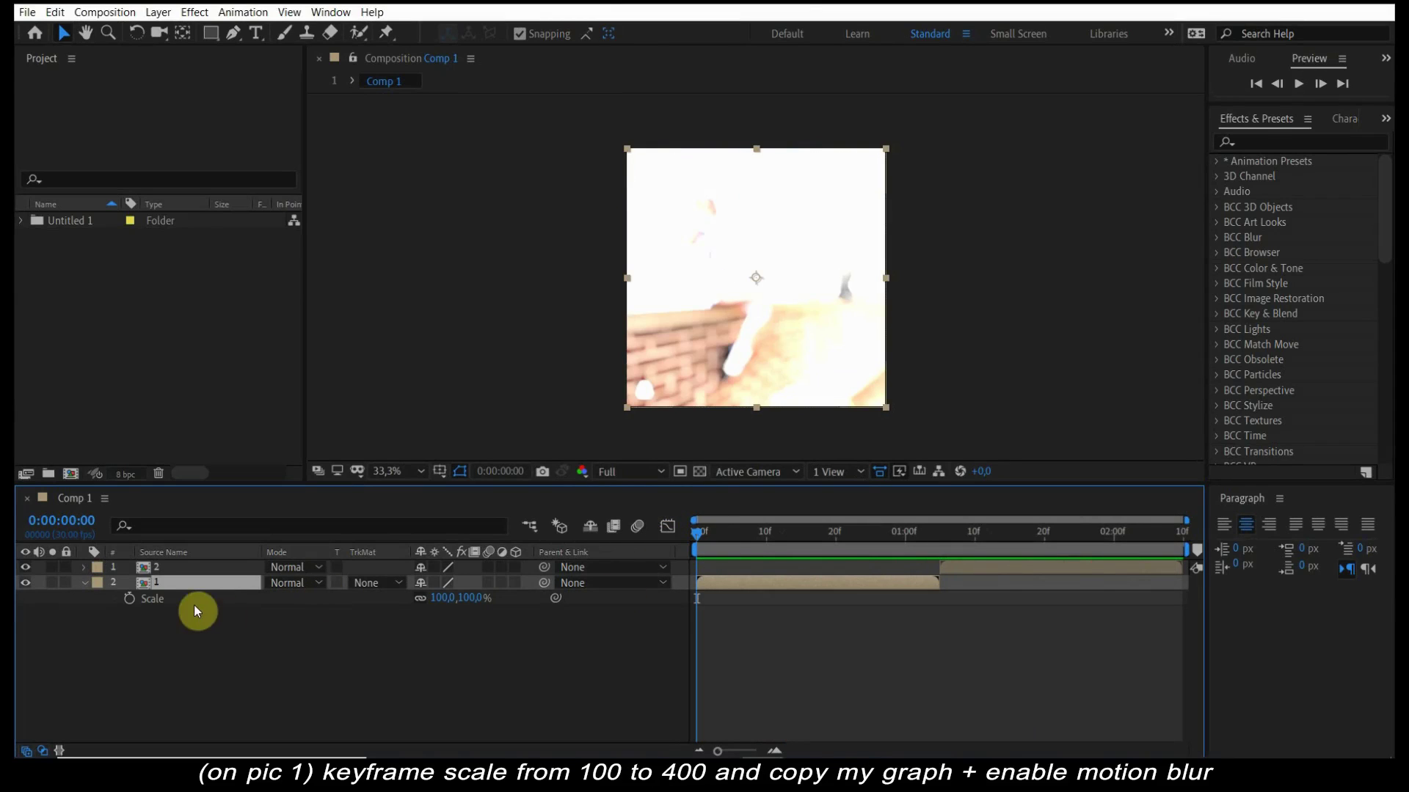
pyautogui.click(130, 599)
pyautogui.click(939, 542)
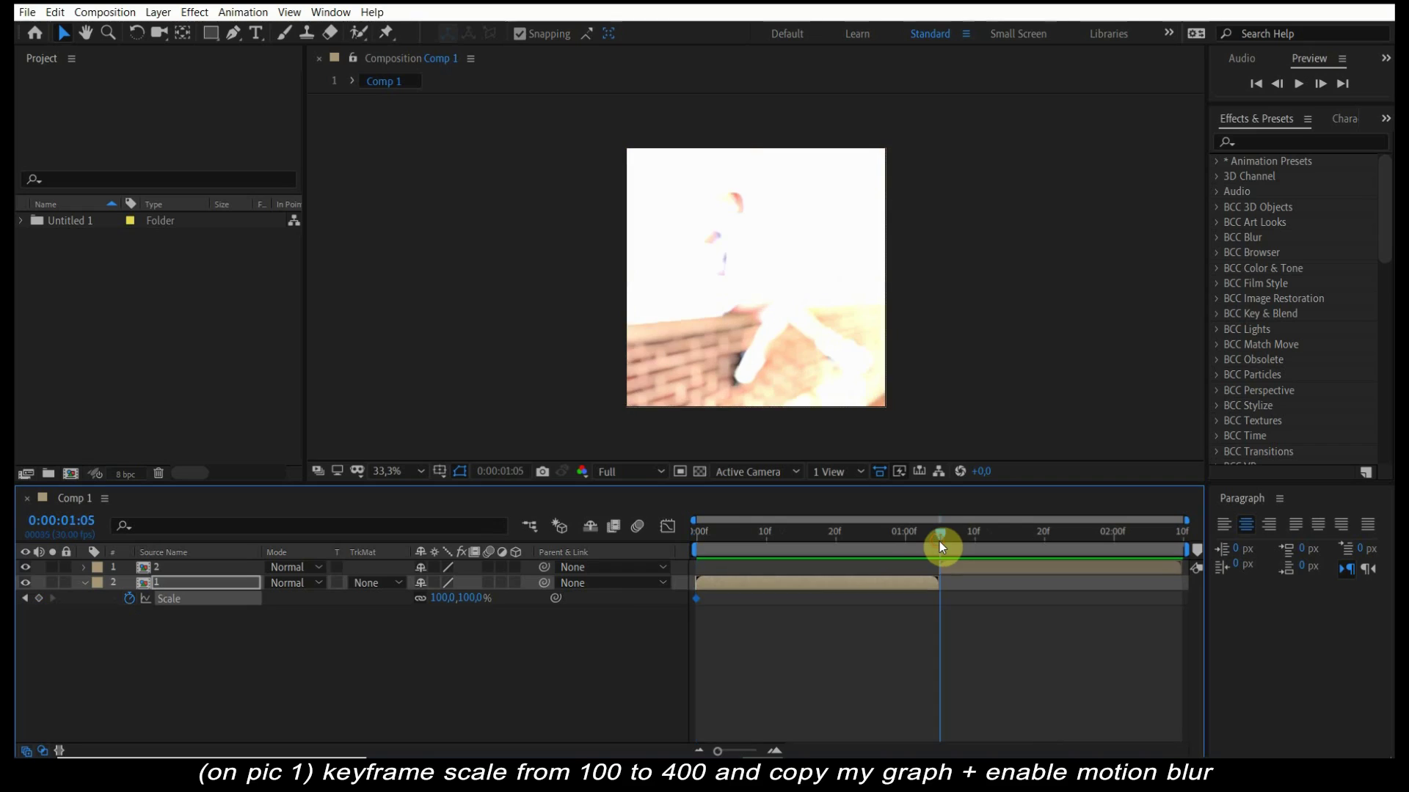
pyautogui.click(473, 598)
pyautogui.write('400')
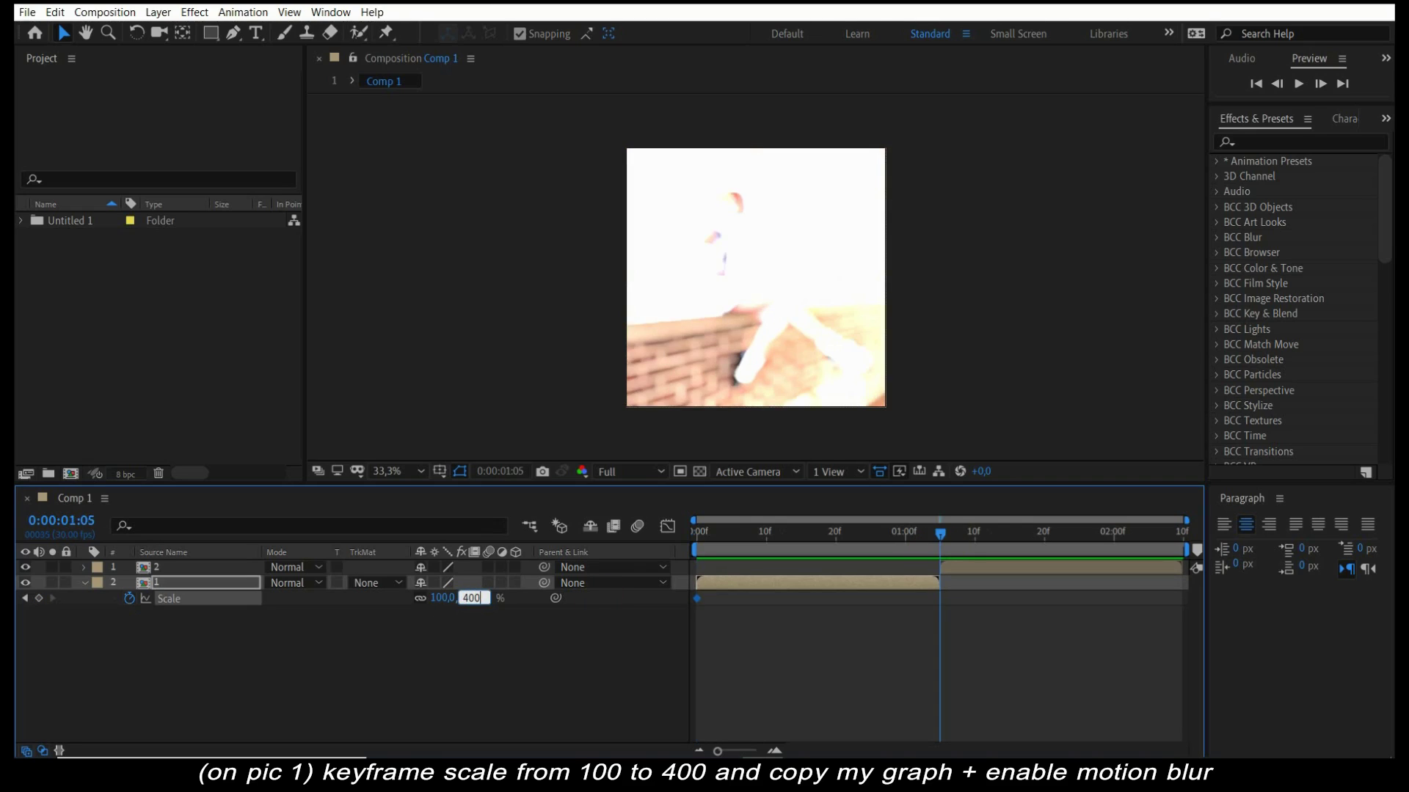
pyautogui.press('Return')
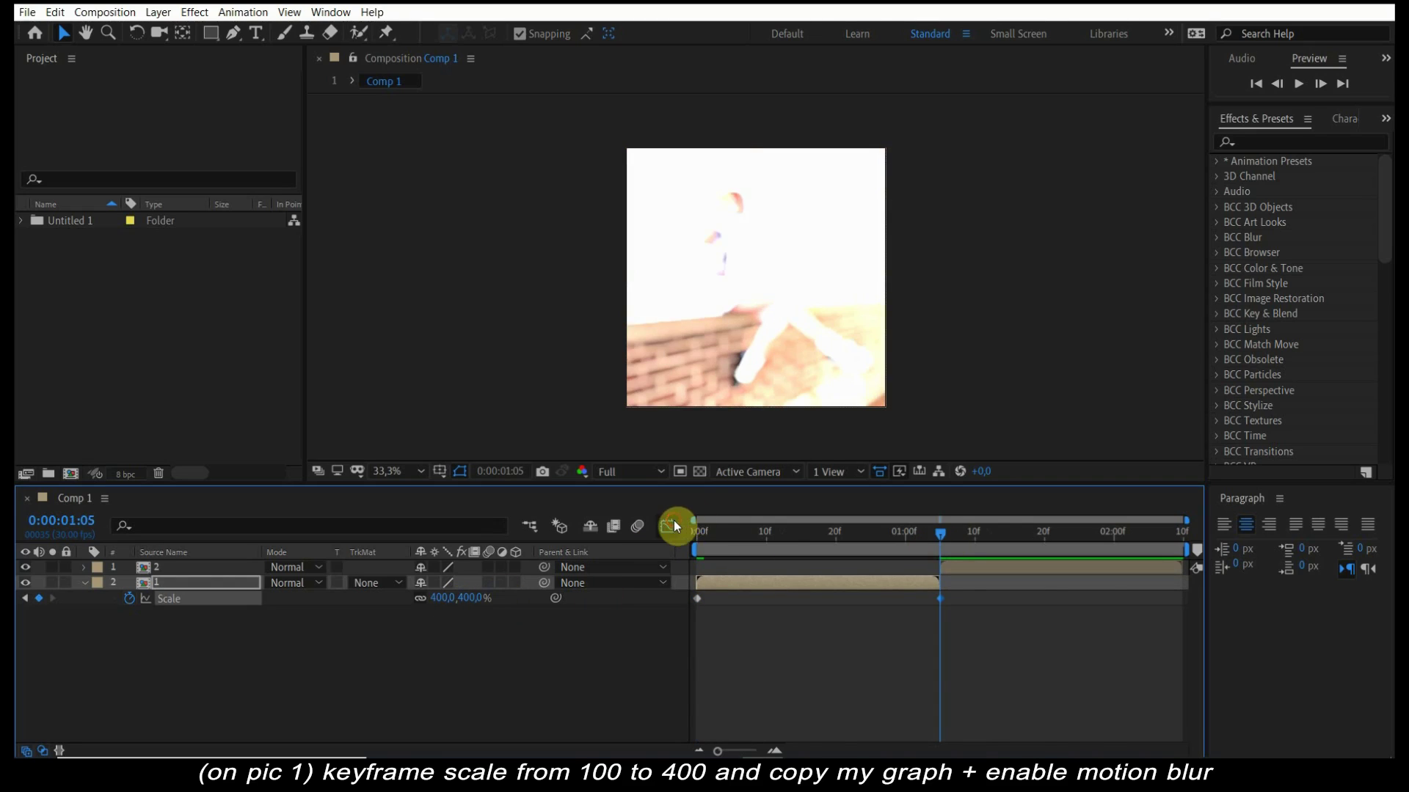
# - Easy Ease both Scale keyframes, shape a flat start with a steep late ramp, and preview
pyautogui.click(668, 525)
pyautogui.click(828, 632)
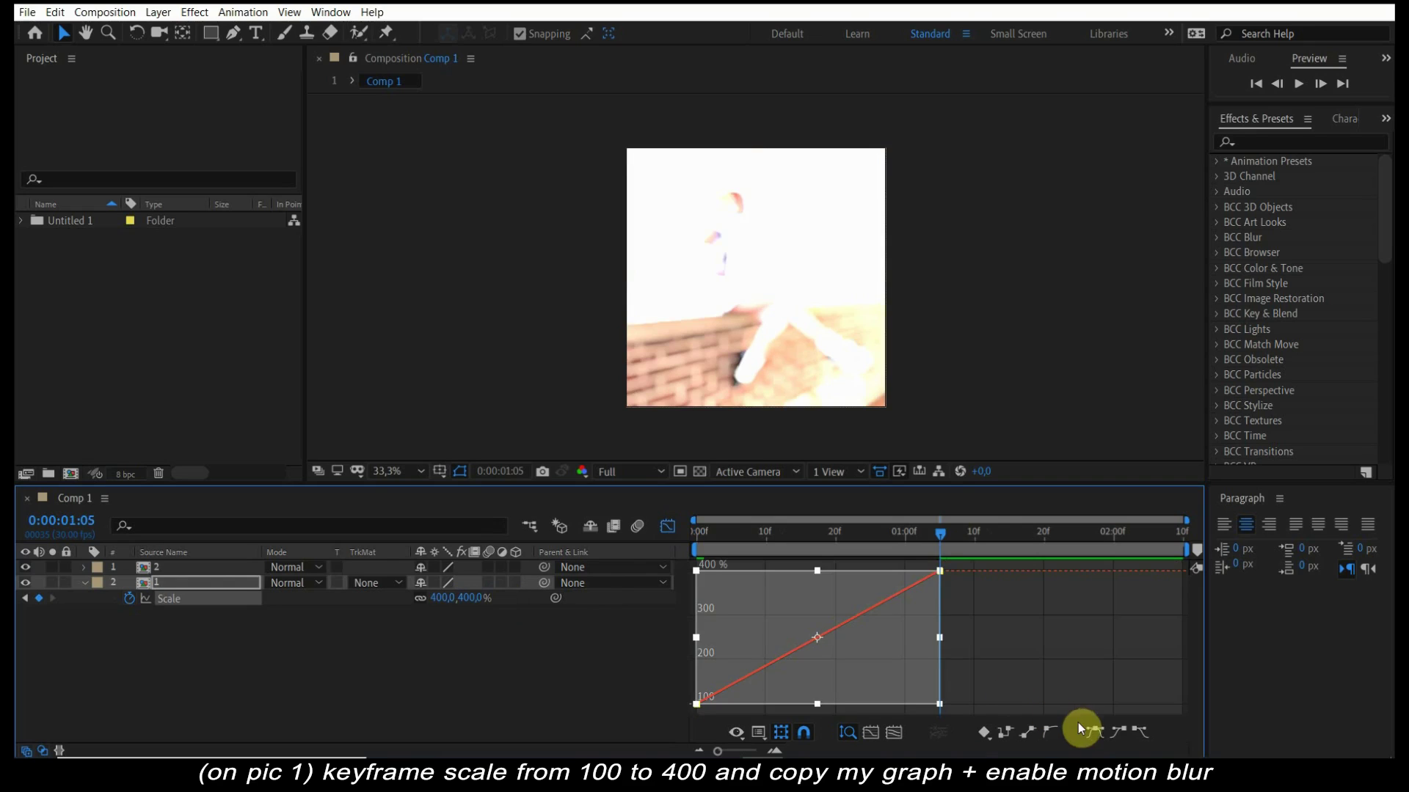
pyautogui.click(1092, 731)
pyautogui.moveTo(858, 573); pyautogui.dragTo(933, 689)
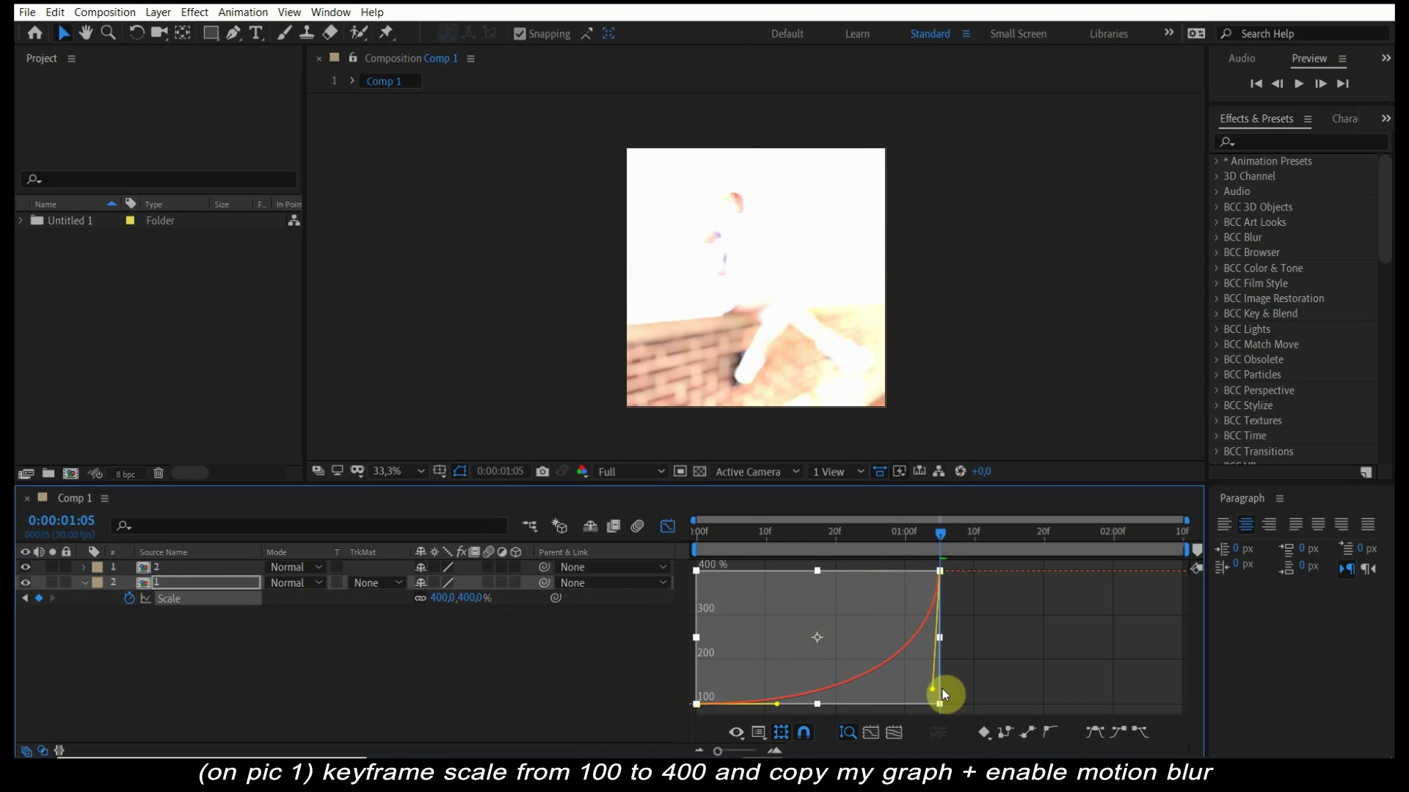
pyautogui.moveTo(775, 703); pyautogui.dragTo(941, 705)
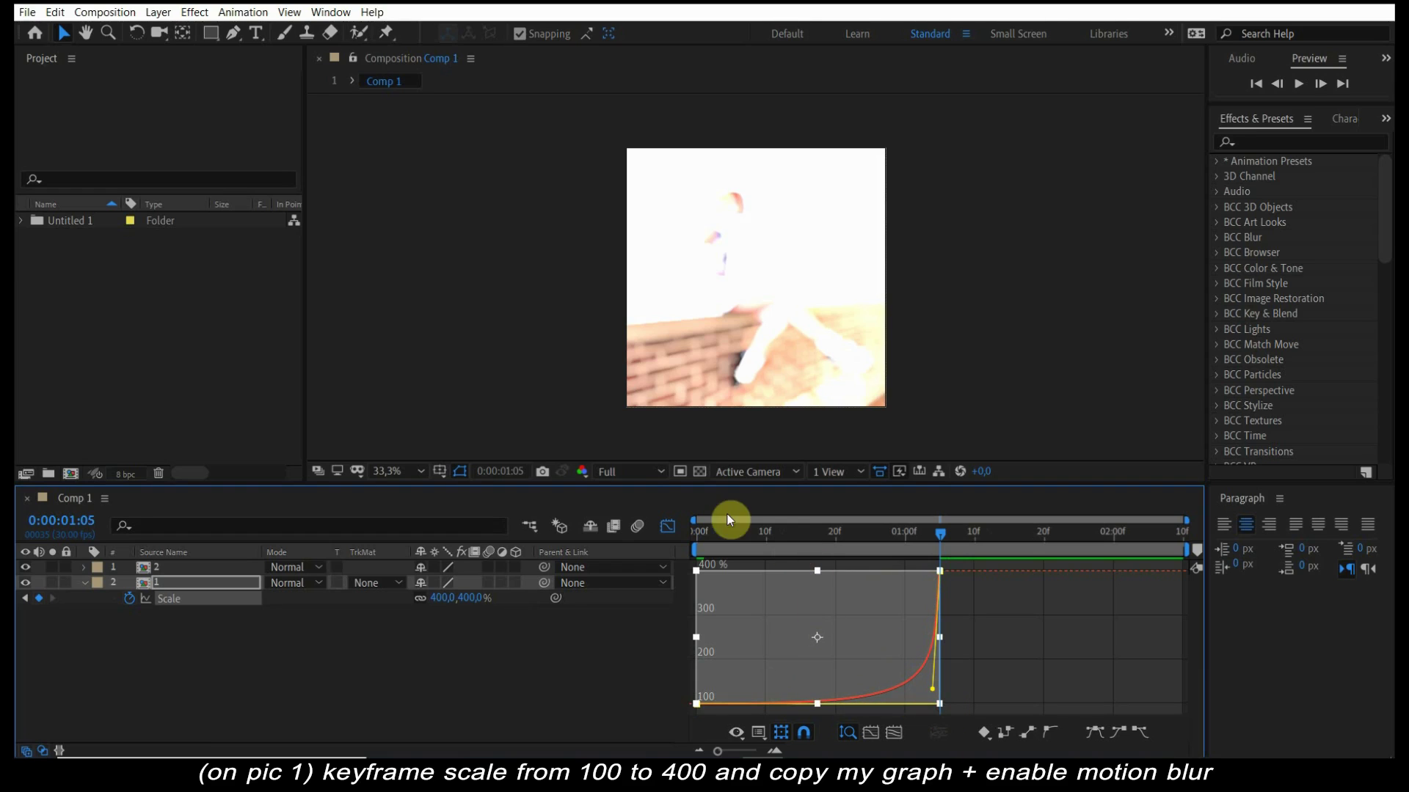
pyautogui.click(667, 526)
pyautogui.press('Home')
pyautogui.press('space')
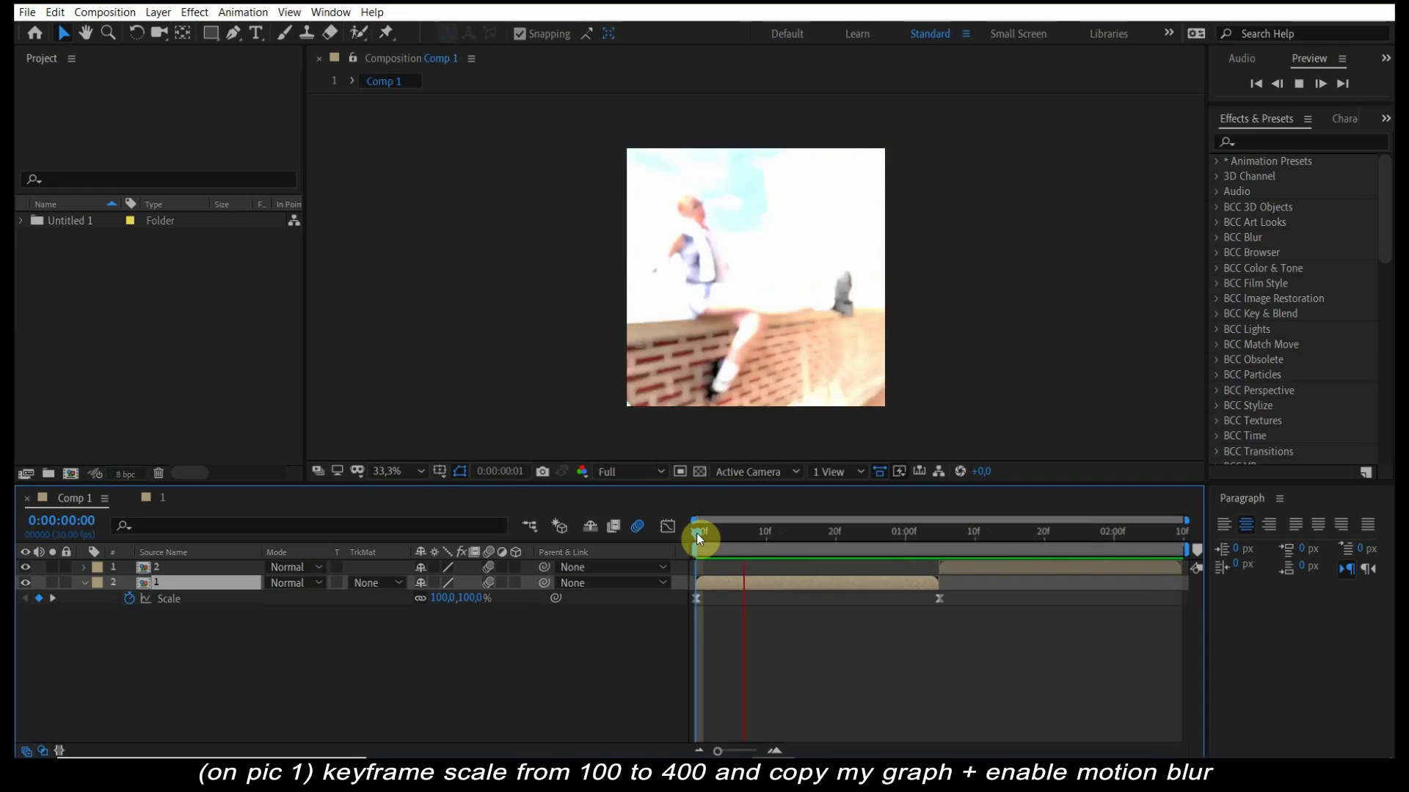
pyautogui.press('space')
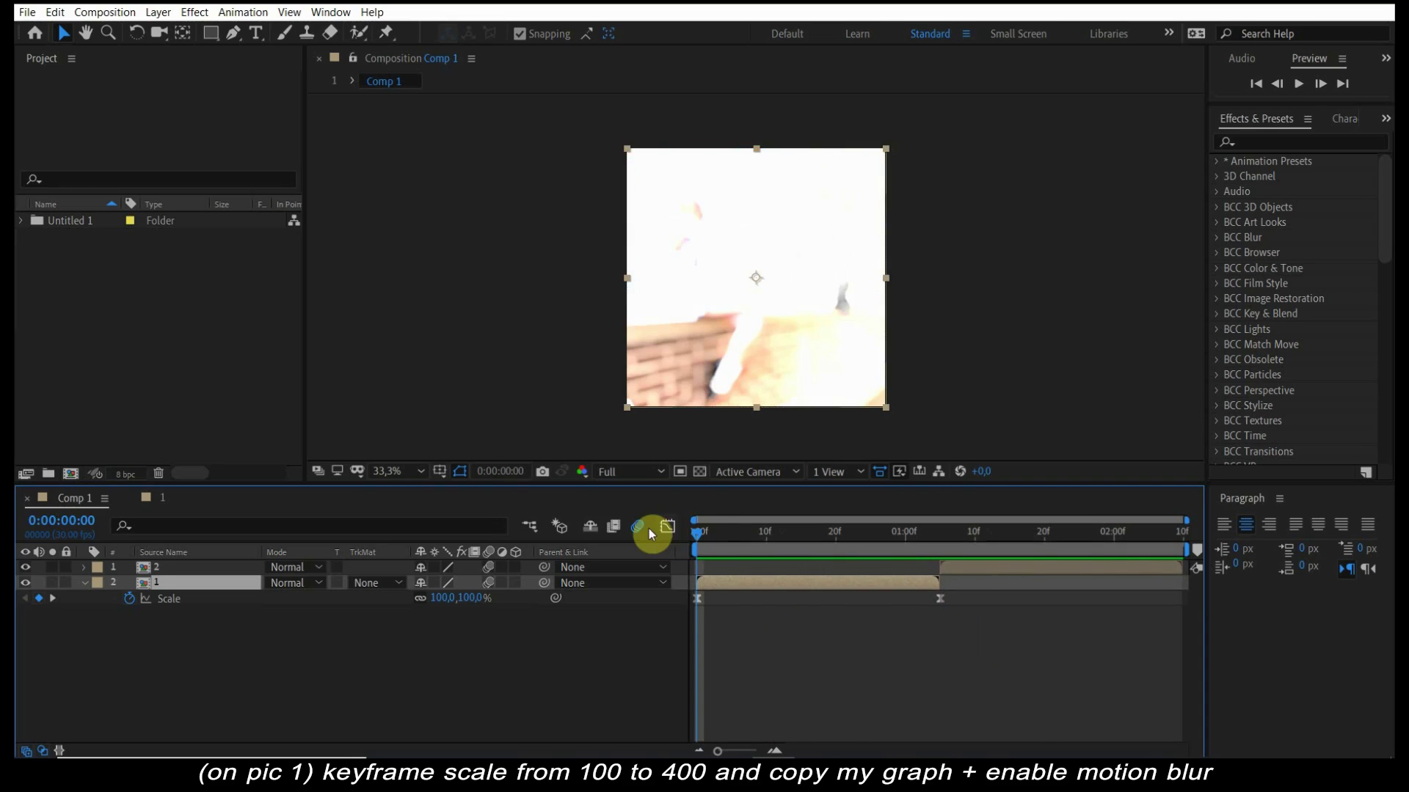
# - Steepen the Scale ramp into the 400% keyframe further and preview the zoom again
pyautogui.click(666, 525)
pyautogui.click(185, 599)
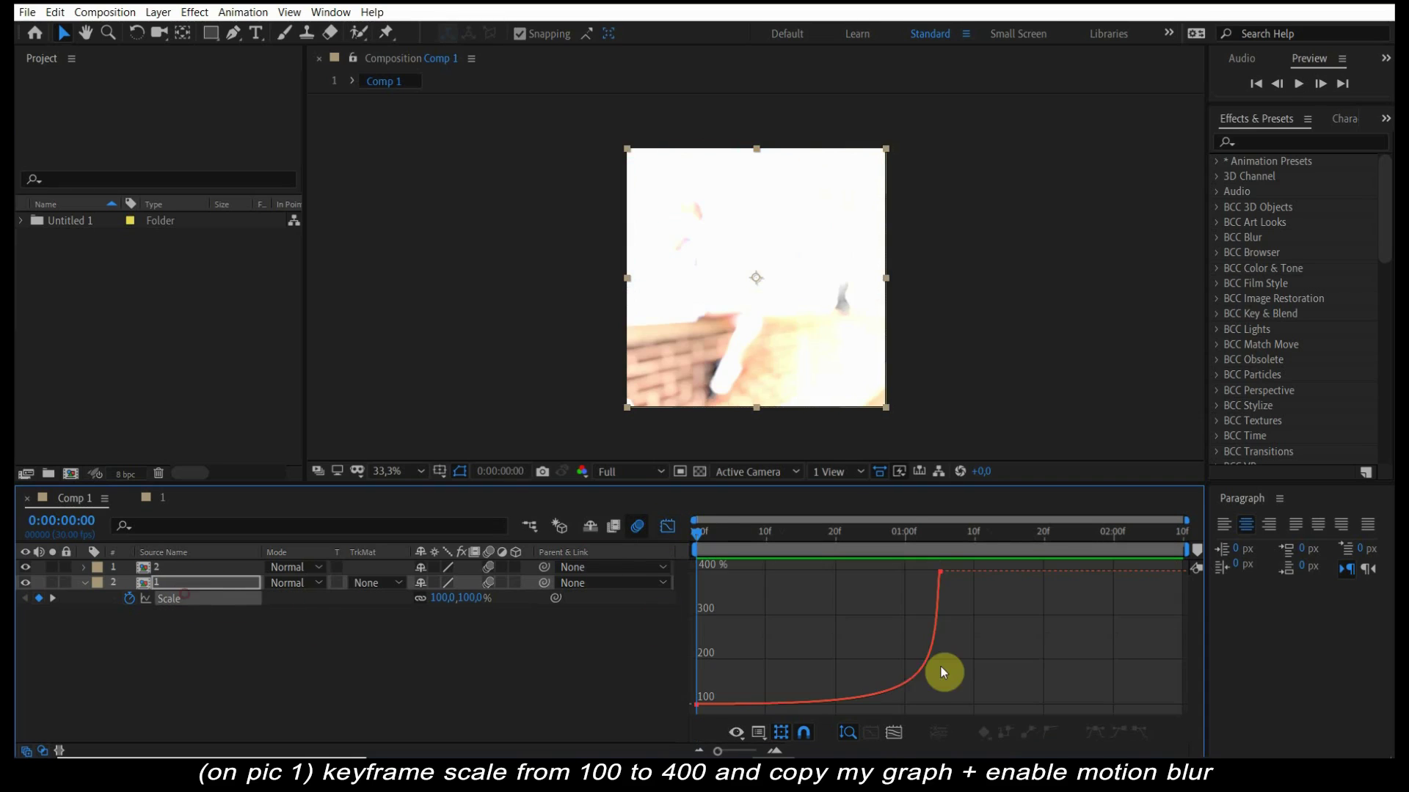
pyautogui.click(938, 578)
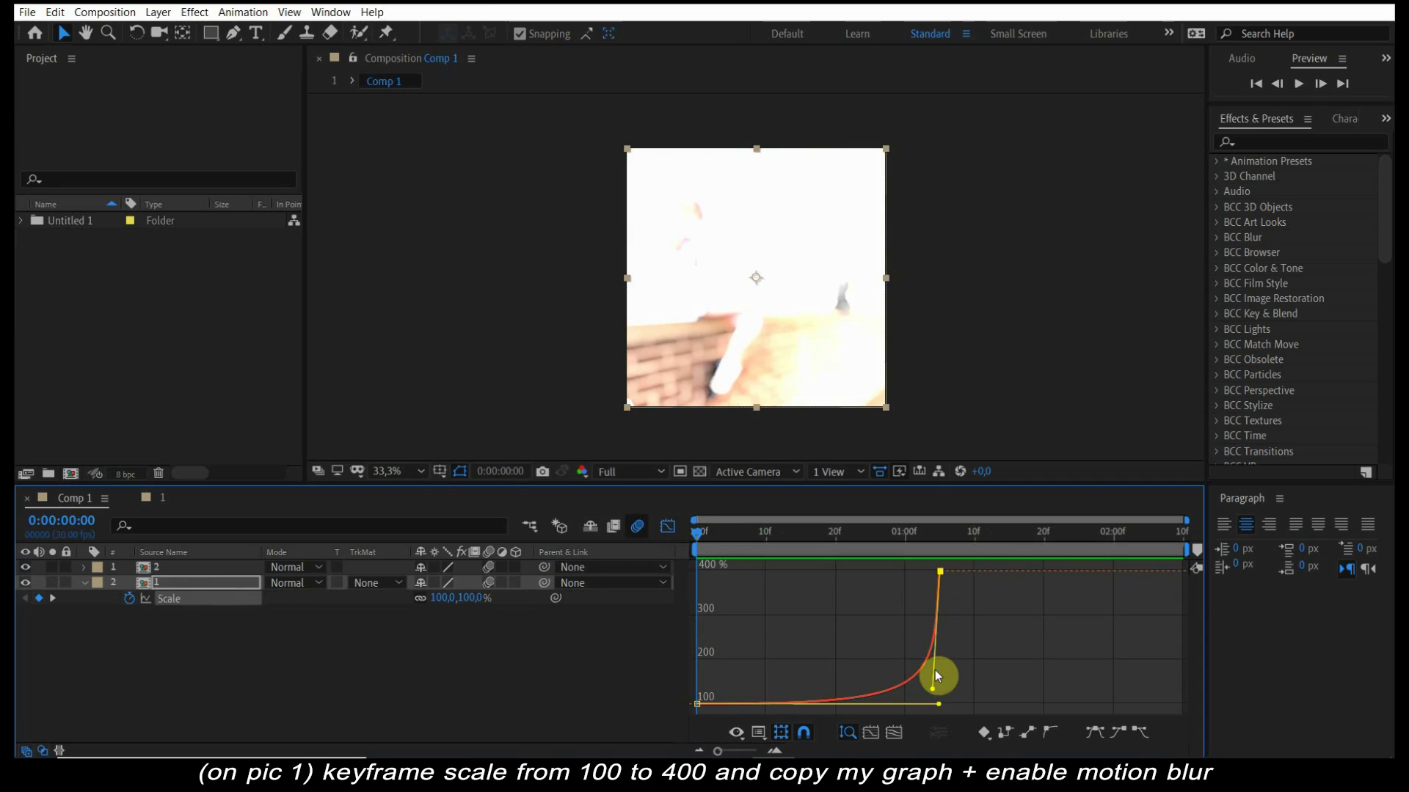
pyautogui.moveTo(933, 689); pyautogui.dragTo(938, 701)
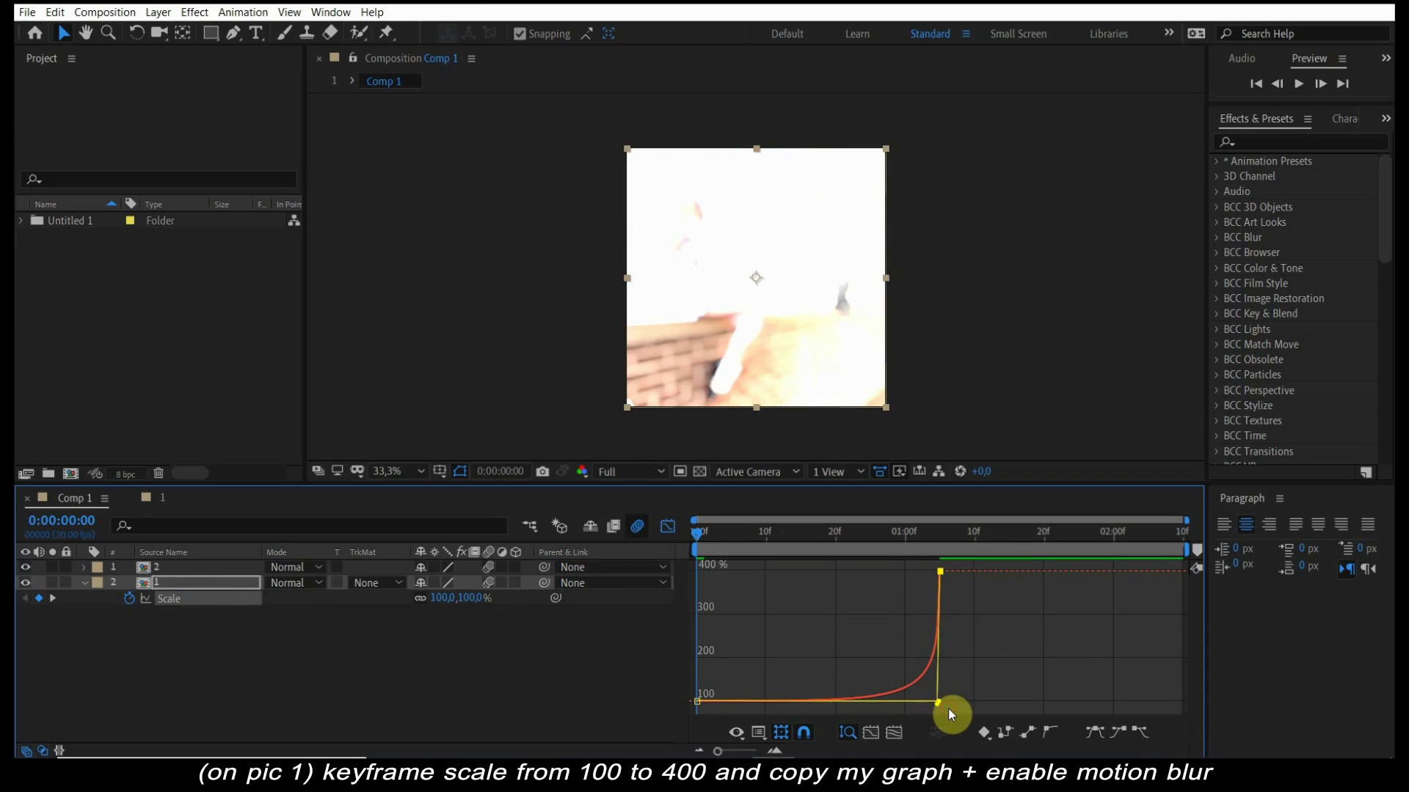
pyautogui.press('space')
pyautogui.click(667, 527)
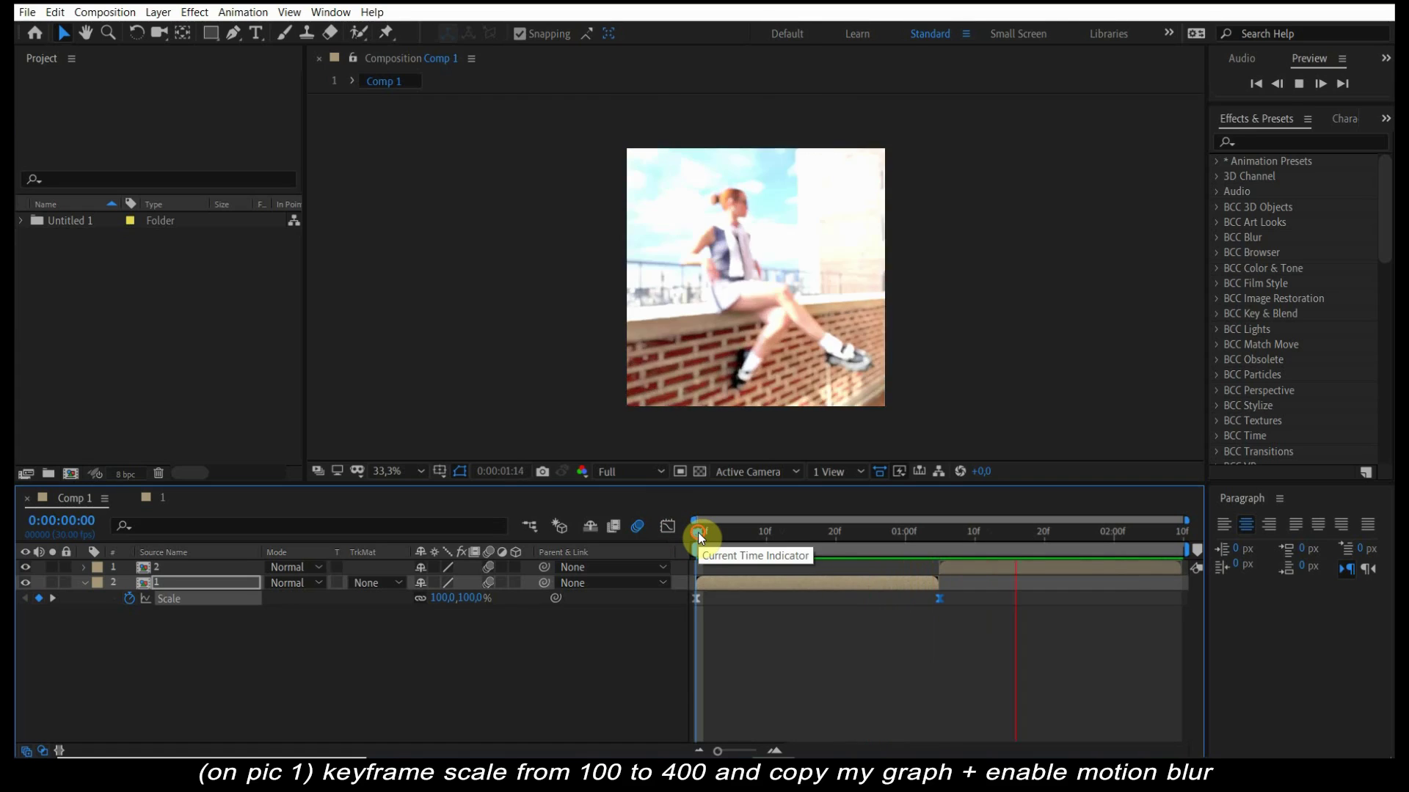
pyautogui.press('space')
pyautogui.press('space')
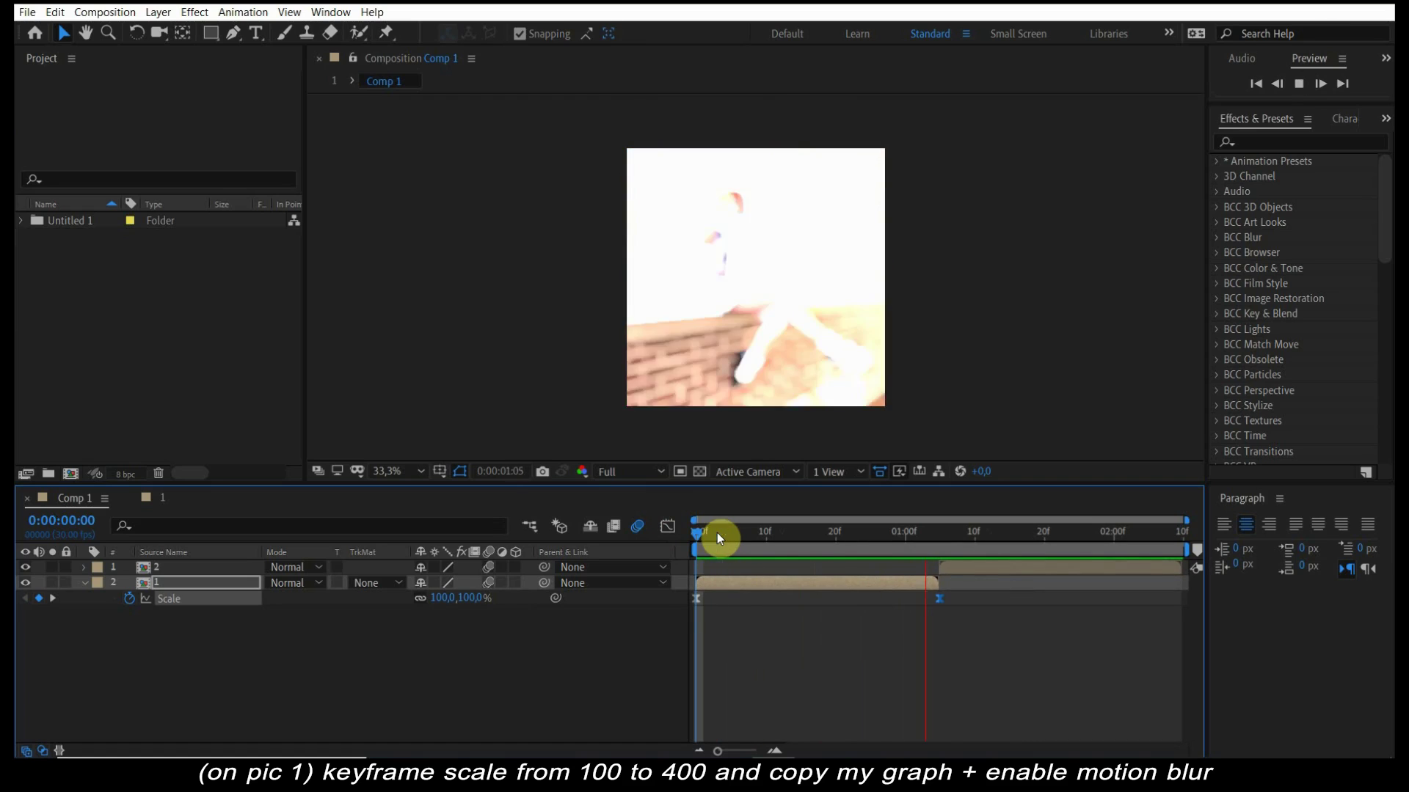
pyautogui.click(940, 538)
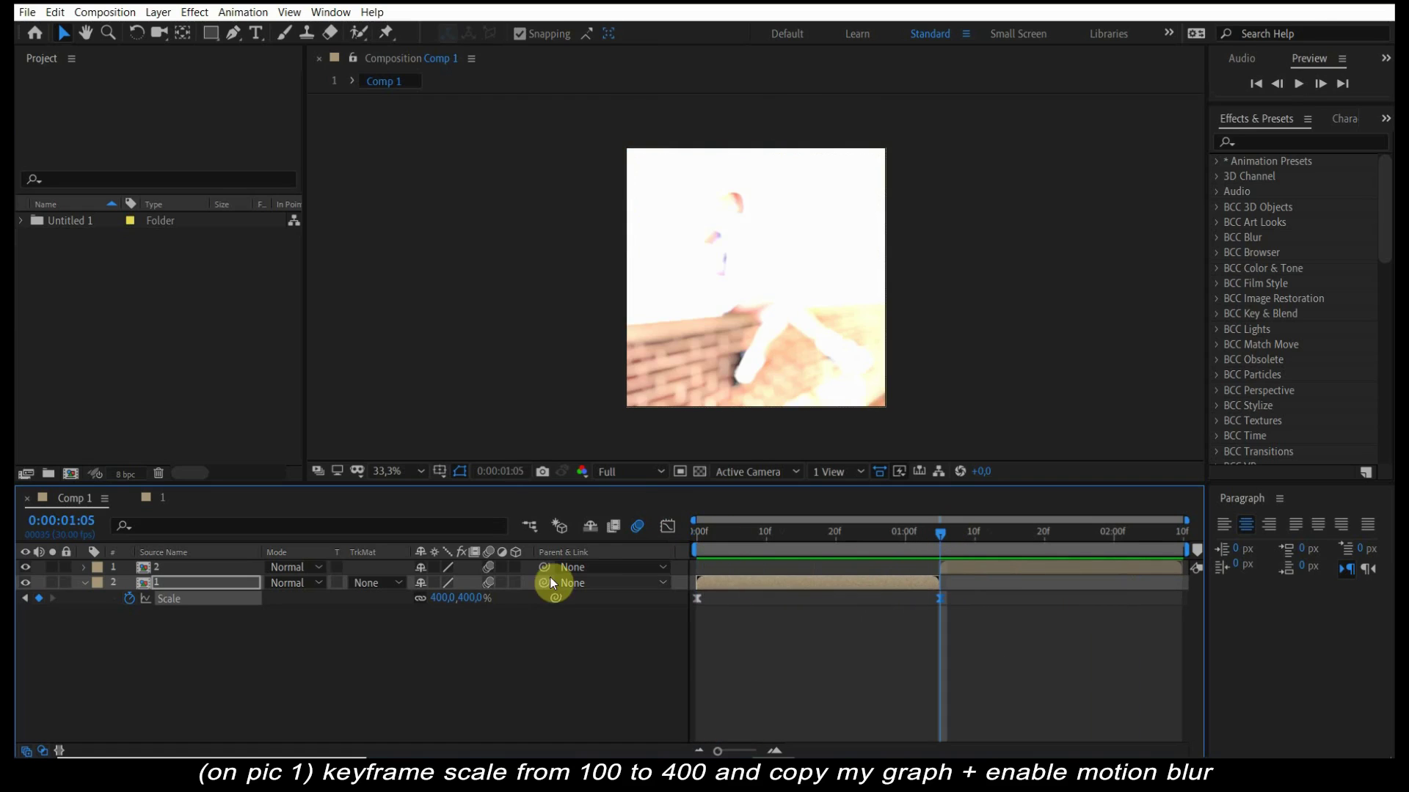
# - Apply Motion Tile to layer 2 and set its Output Width and Height to 300
pyautogui.click(1292, 140)
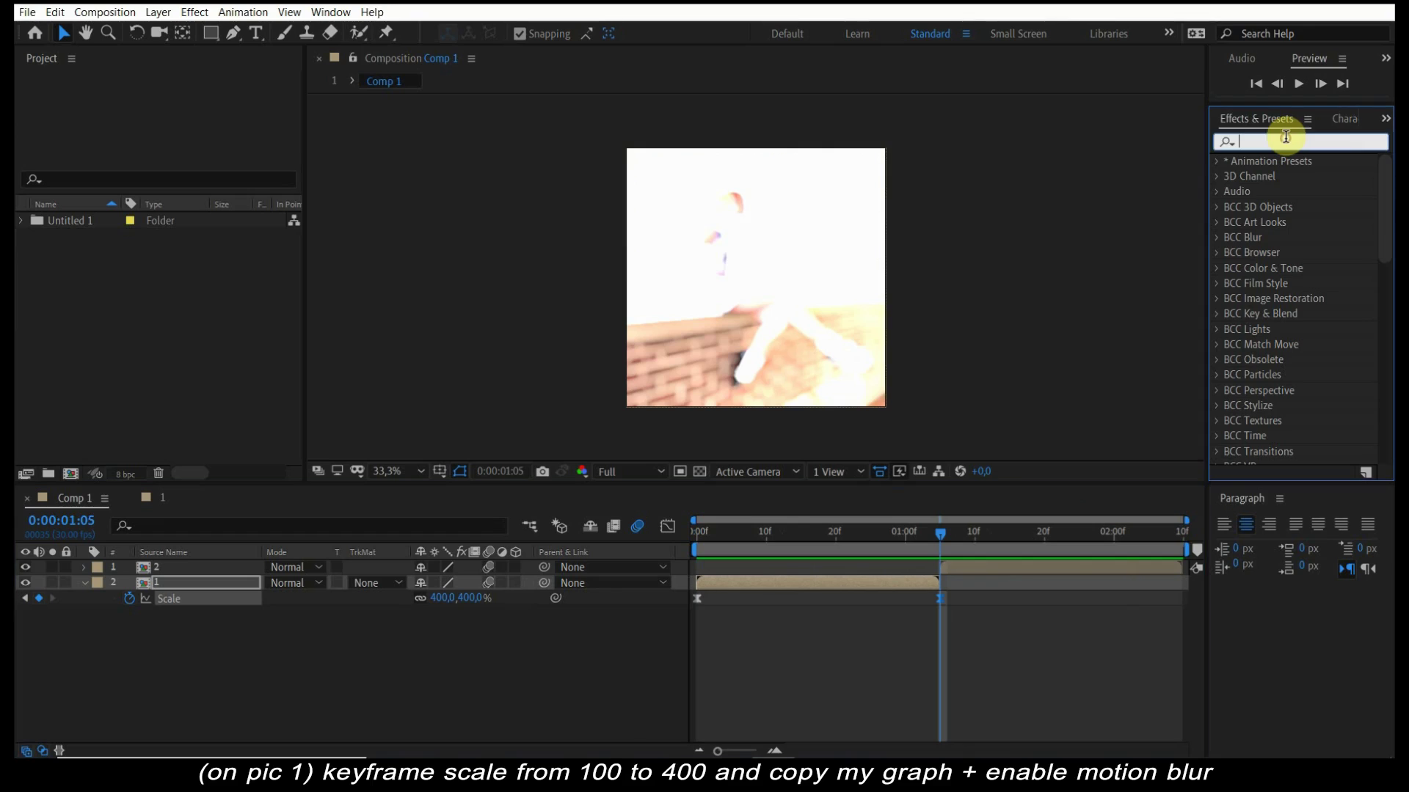
pyautogui.write('motion t')
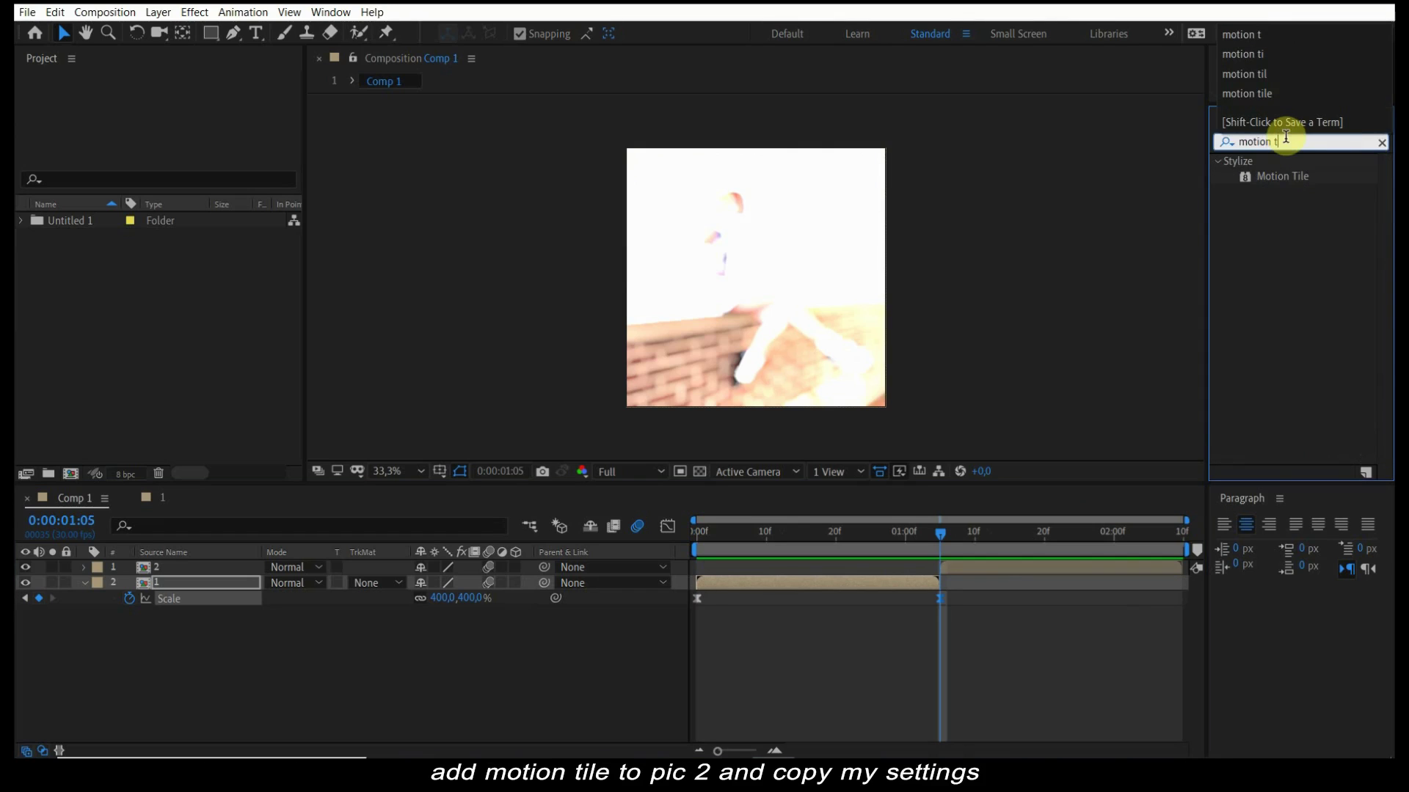
pyautogui.moveTo(1283, 197); pyautogui.dragTo(978, 570)
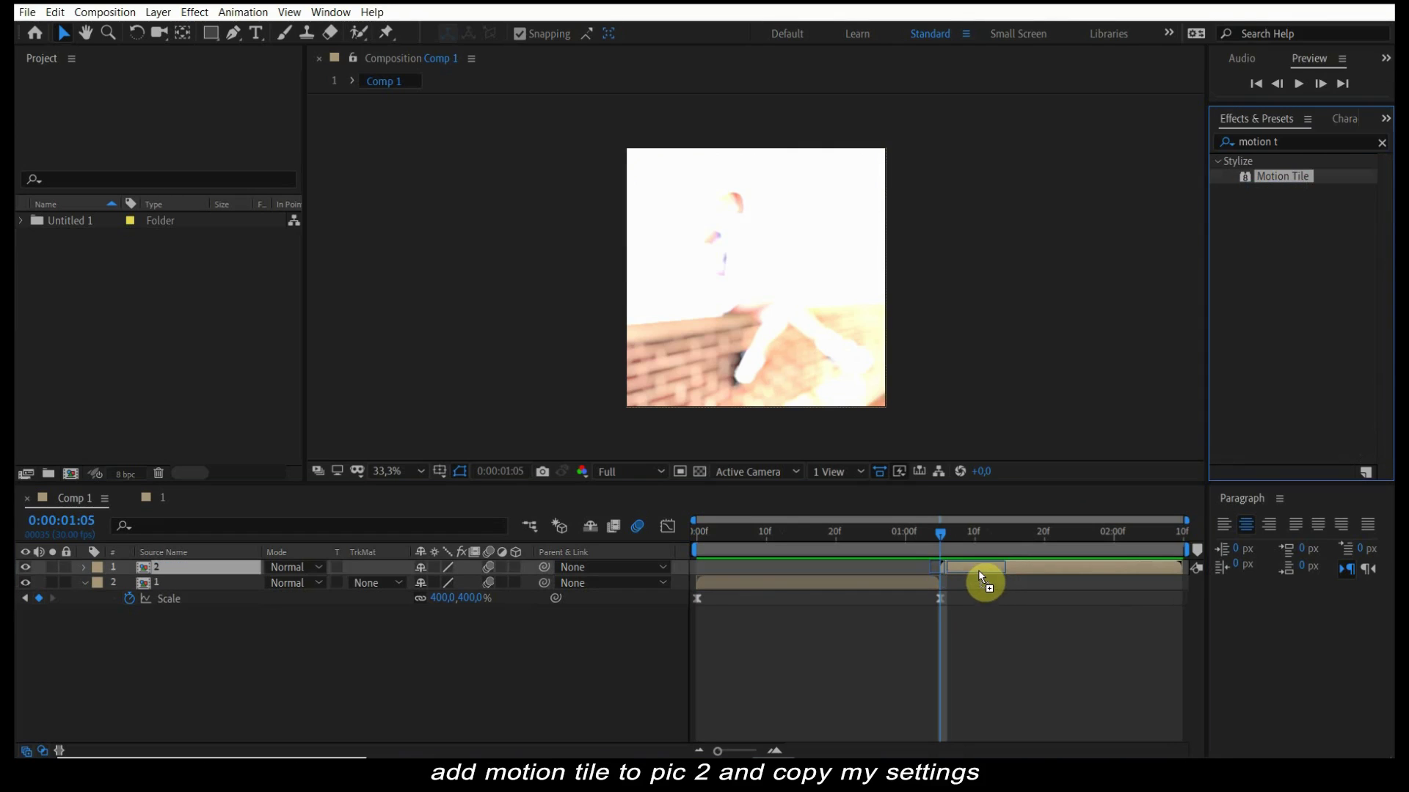
pyautogui.click(186, 157)
pyautogui.write('300')
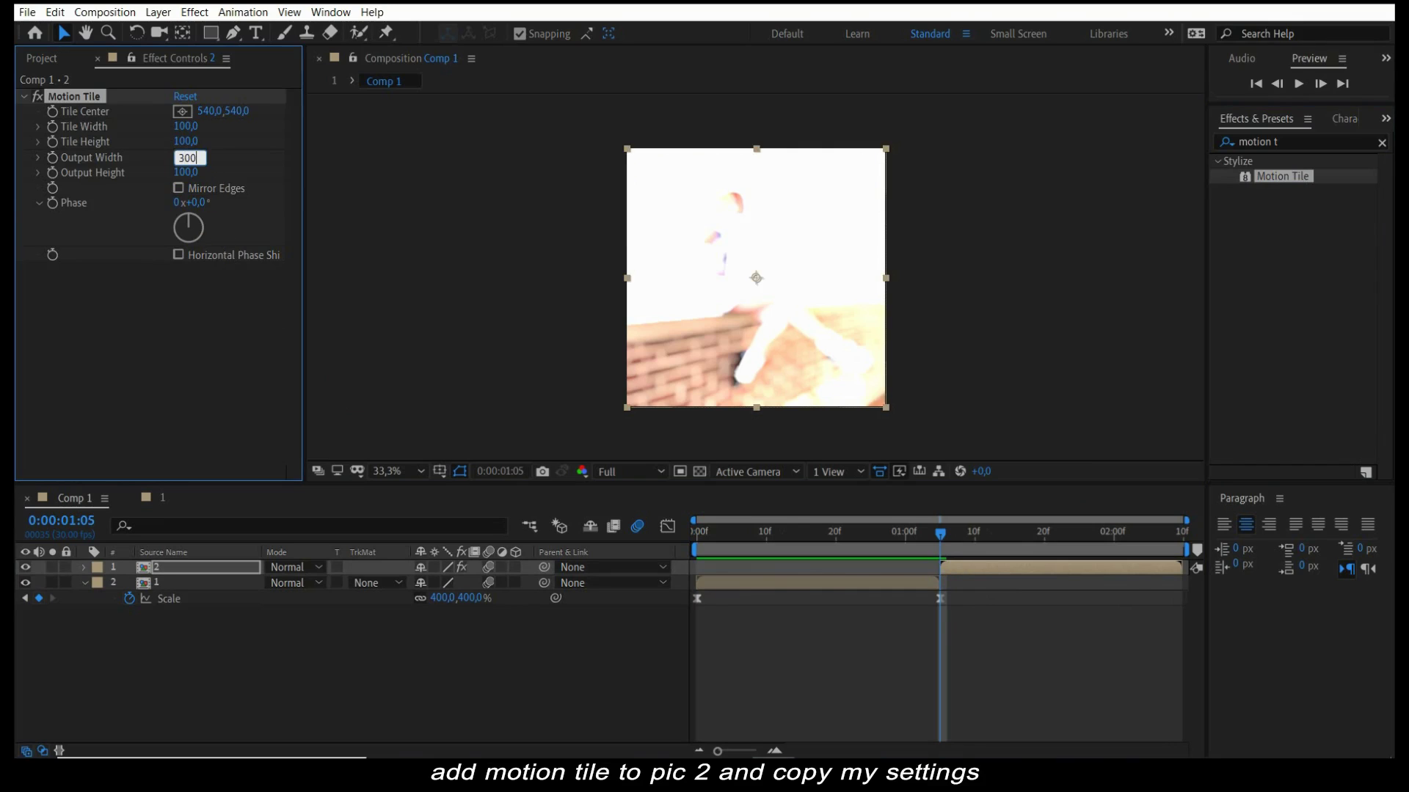
pyautogui.click(189, 173)
pyautogui.write('300')
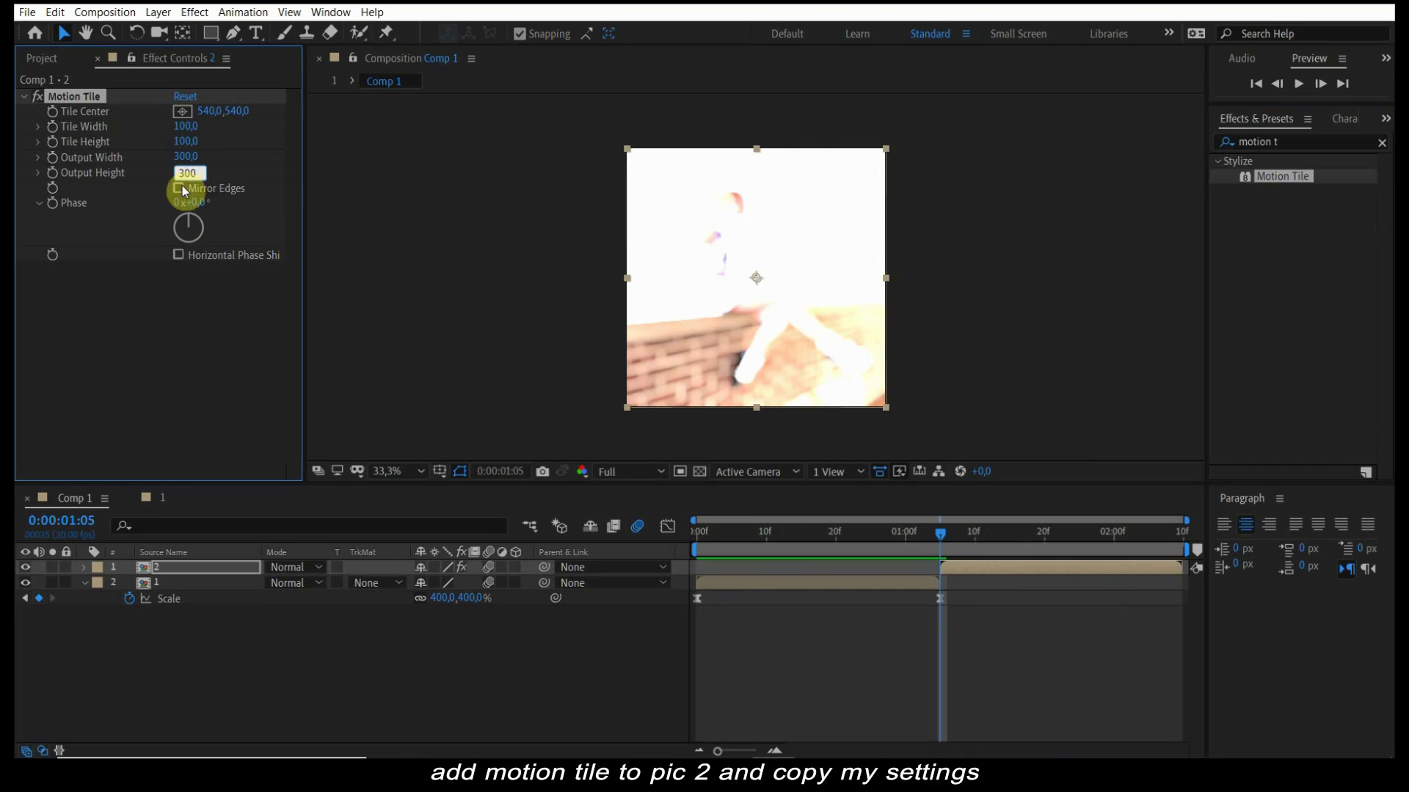
pyautogui.click(181, 189)
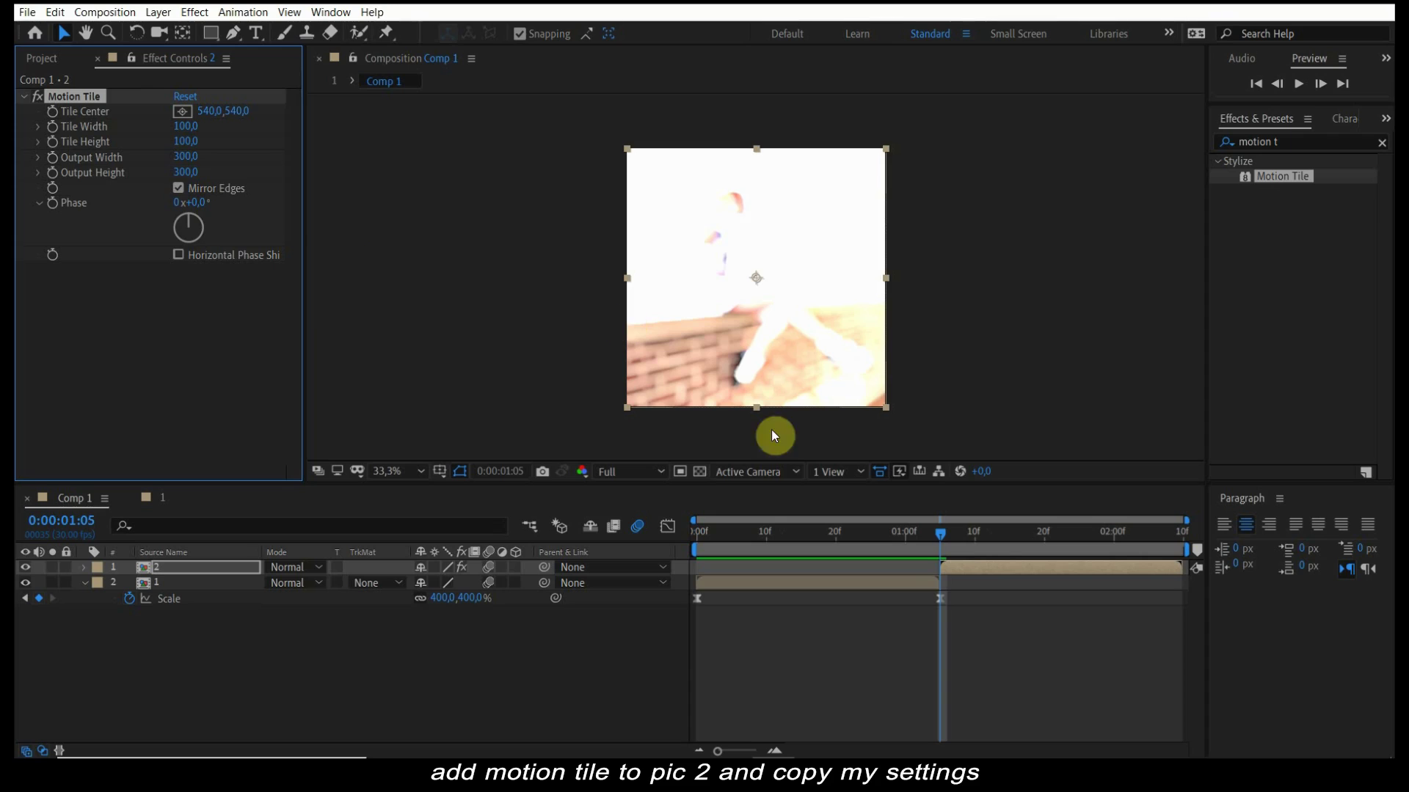
# - Keyframe layer 2's Scale from 41% at 1:05 to 100% at the comp end, mirror edges off
pyautogui.click(952, 566)
pyautogui.press('s')
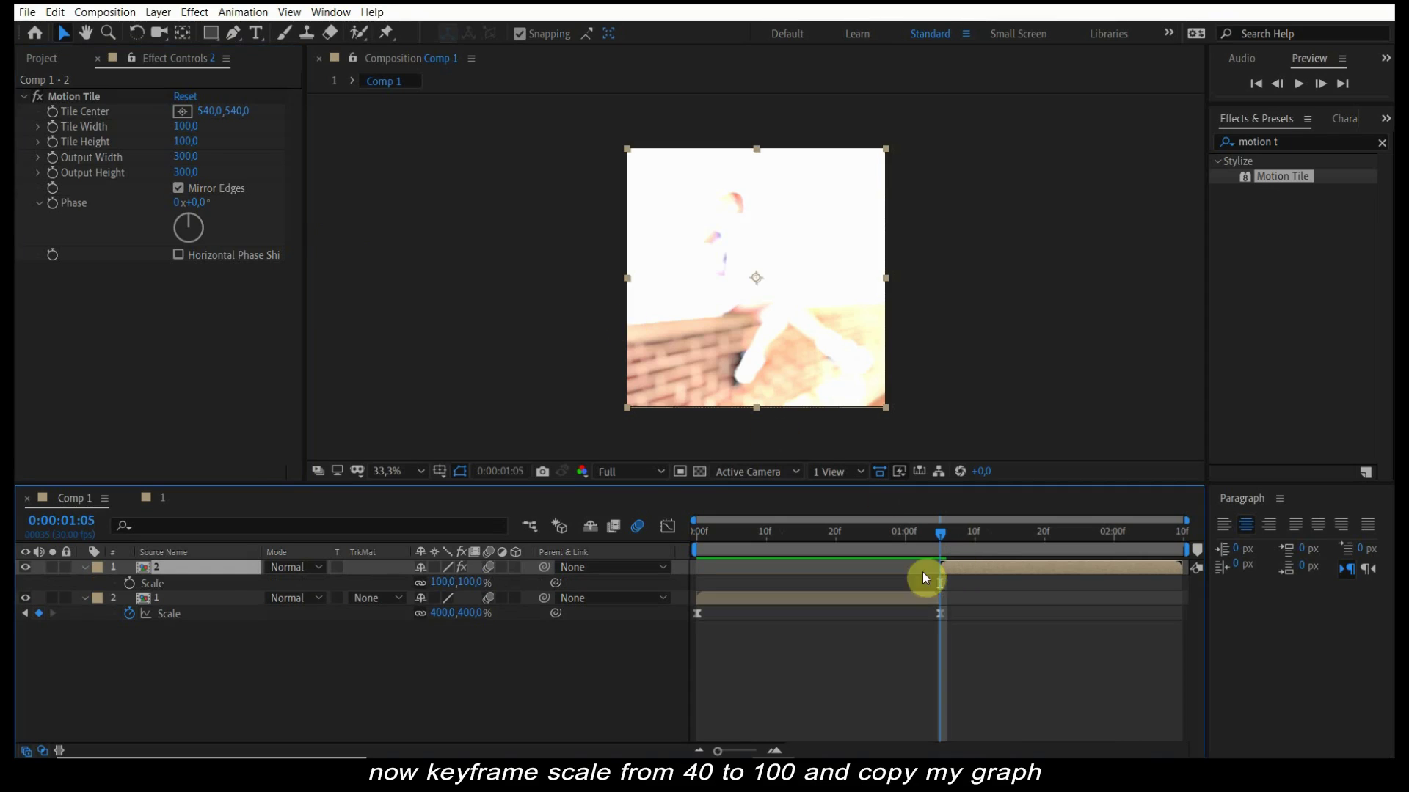
pyautogui.click(129, 584)
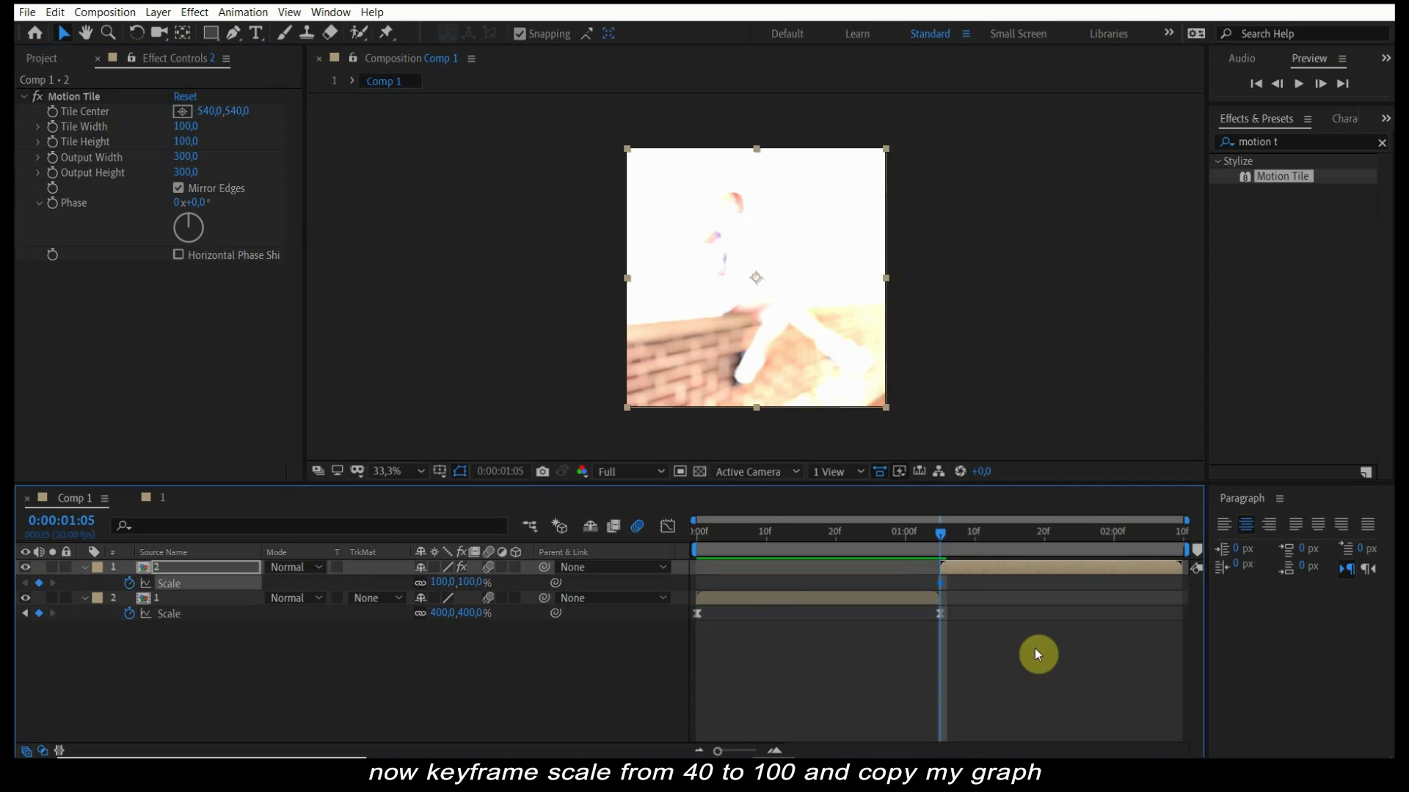
pyautogui.moveTo(942, 584); pyautogui.dragTo(1183, 583)
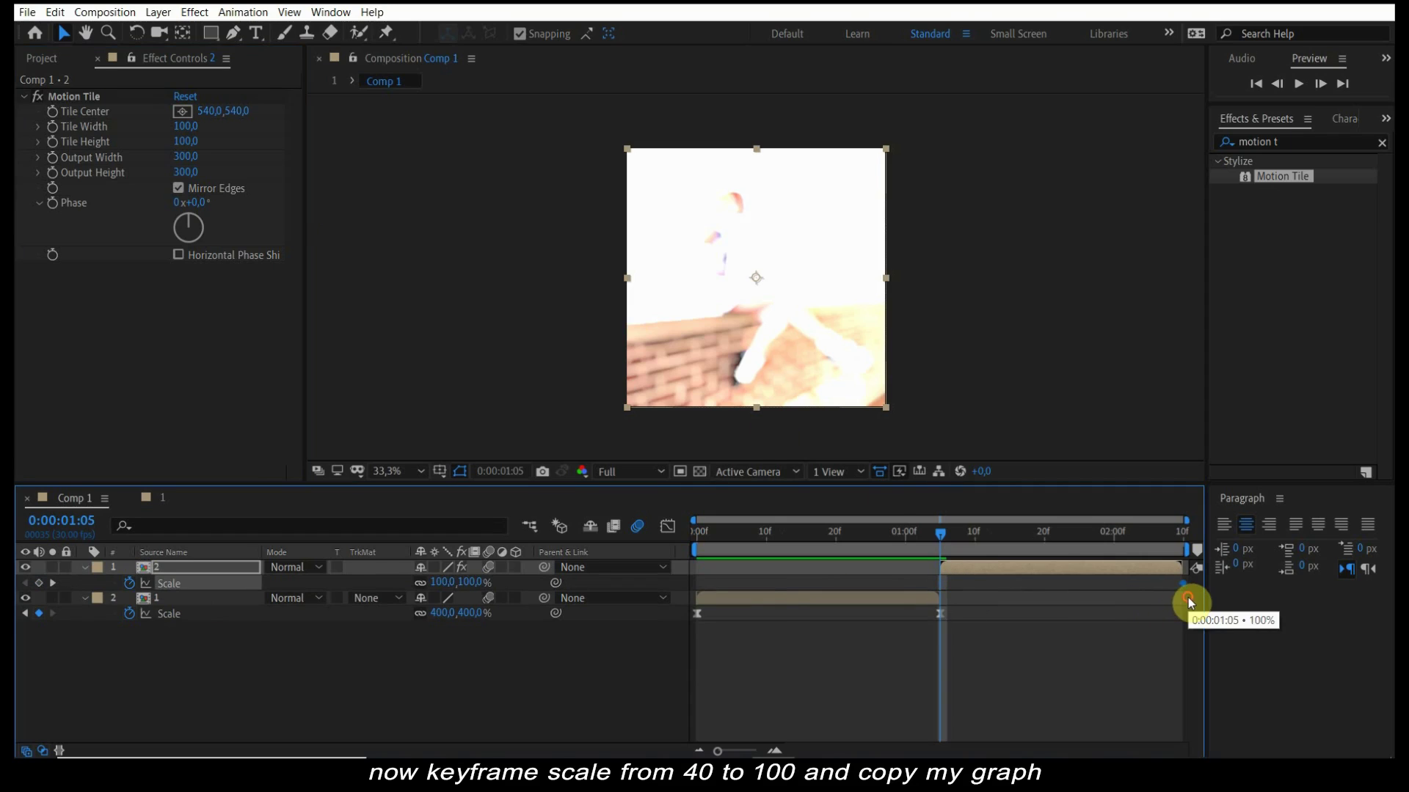
pyautogui.click(178, 188)
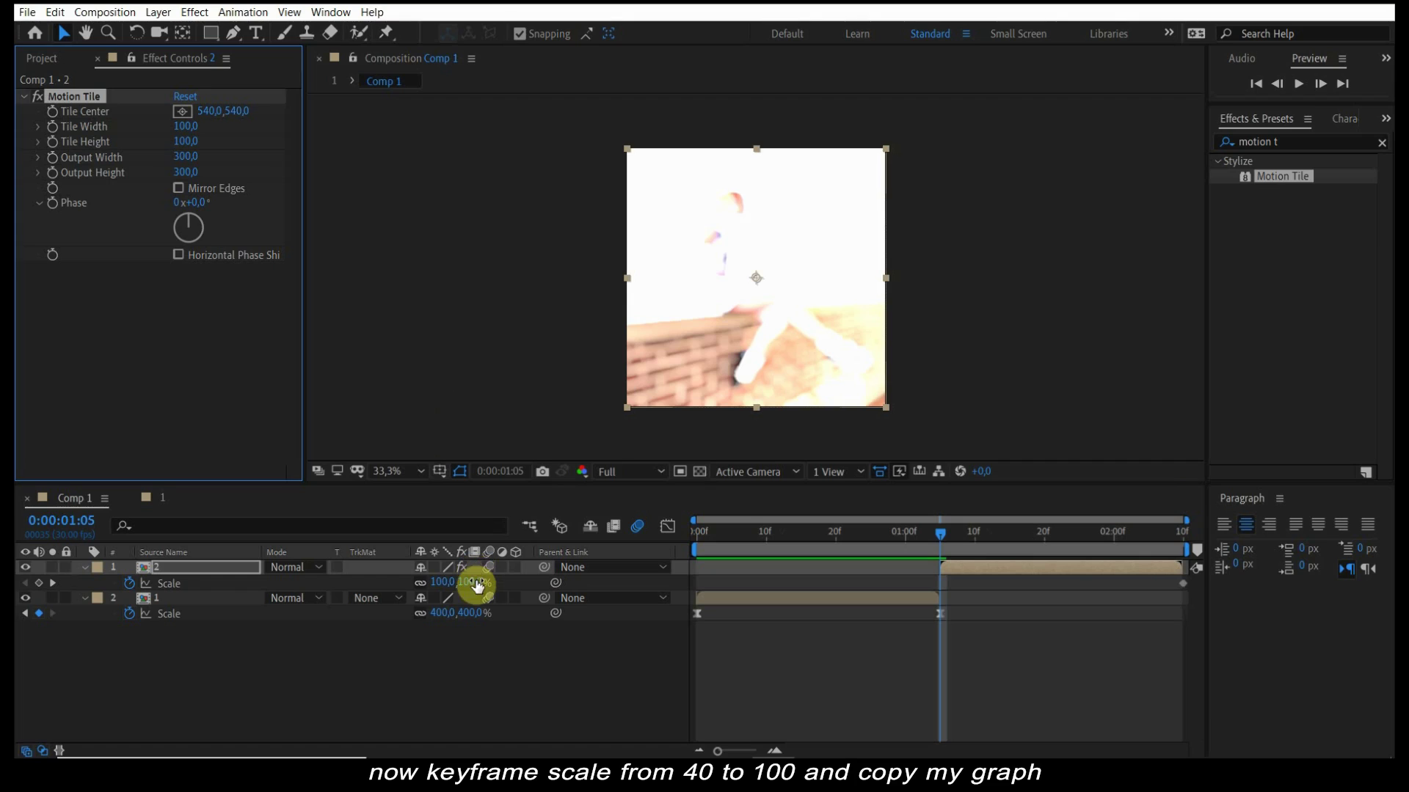
pyautogui.moveTo(449, 582); pyautogui.dragTo(432, 583)
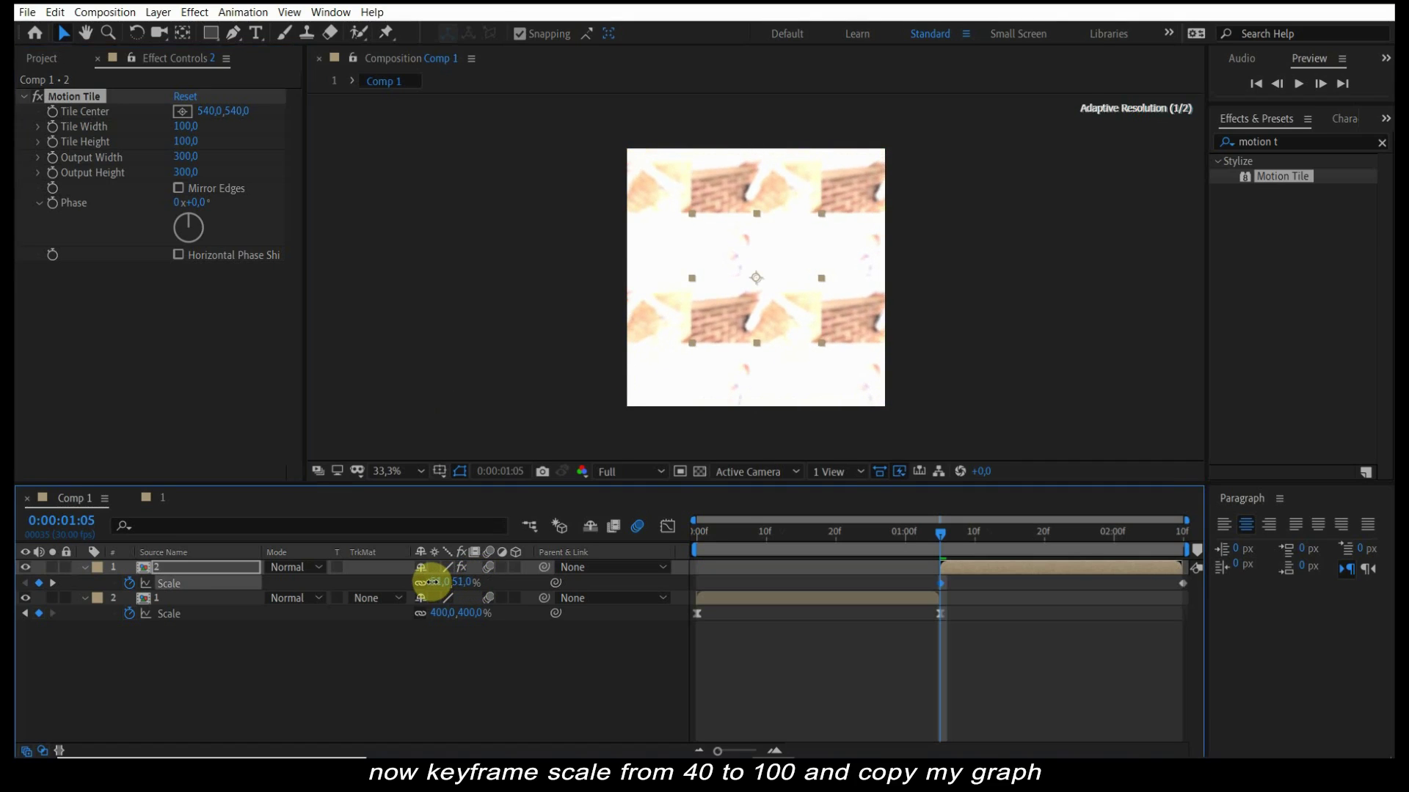
pyautogui.moveTo(433, 582); pyautogui.dragTo(425, 582)
# - Easy Ease both Scale keyframes and shape the curve to shoot up fast, then settle
pyautogui.click(668, 526)
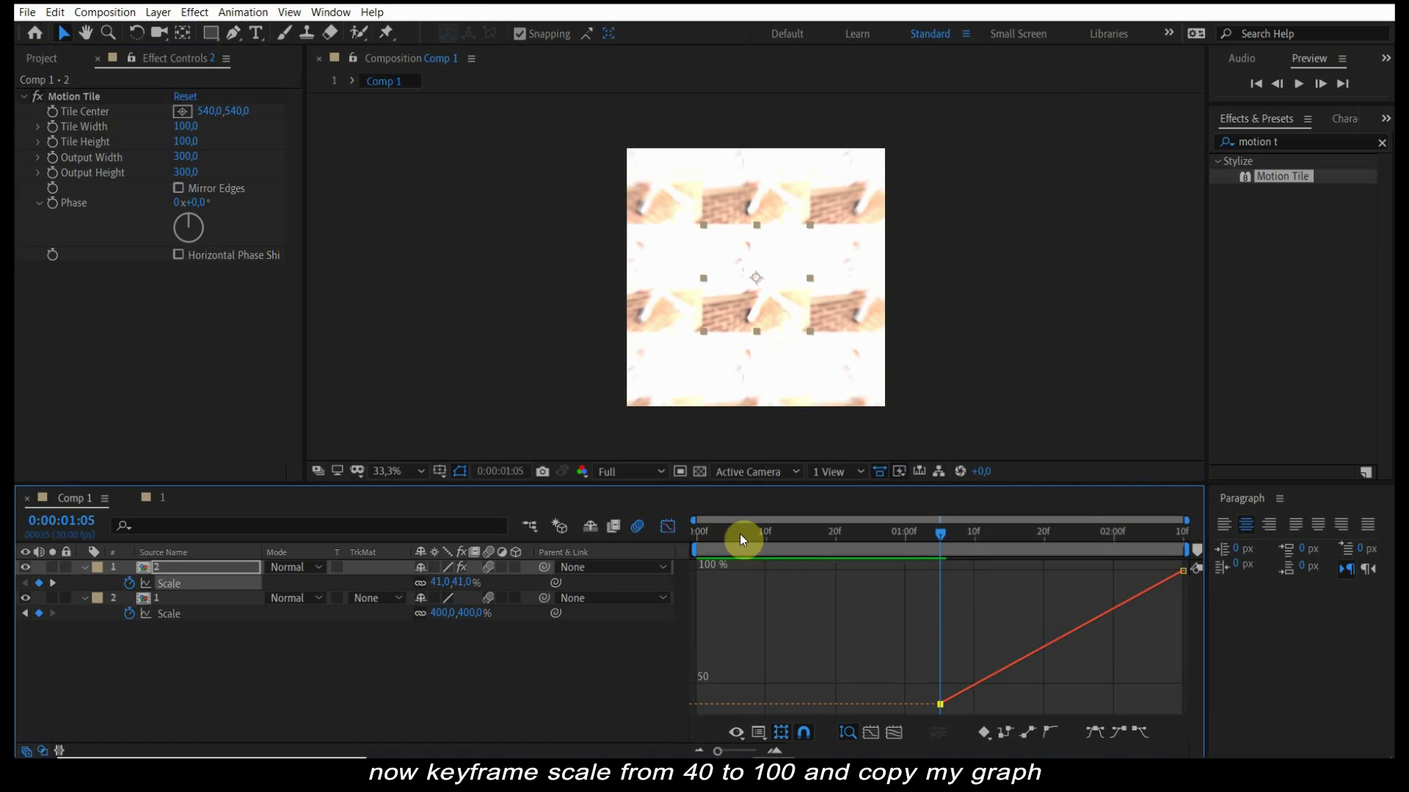
pyautogui.click(1024, 660)
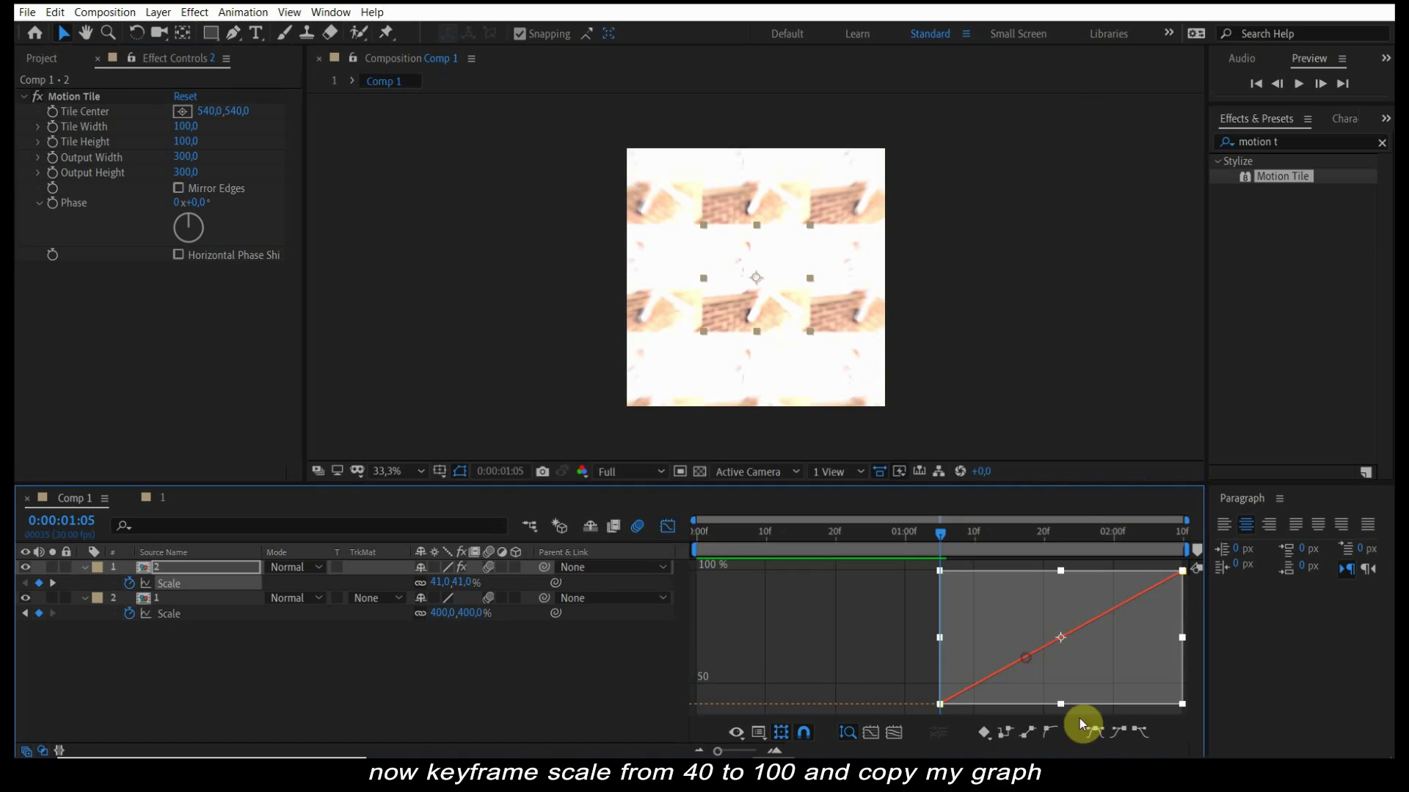
pyautogui.click(1094, 732)
pyautogui.moveTo(1030, 704)
pyautogui.mouseDown()
pyautogui.moveTo(942, 564)
pyautogui.moveTo(938, 583)
pyautogui.mouseUp()
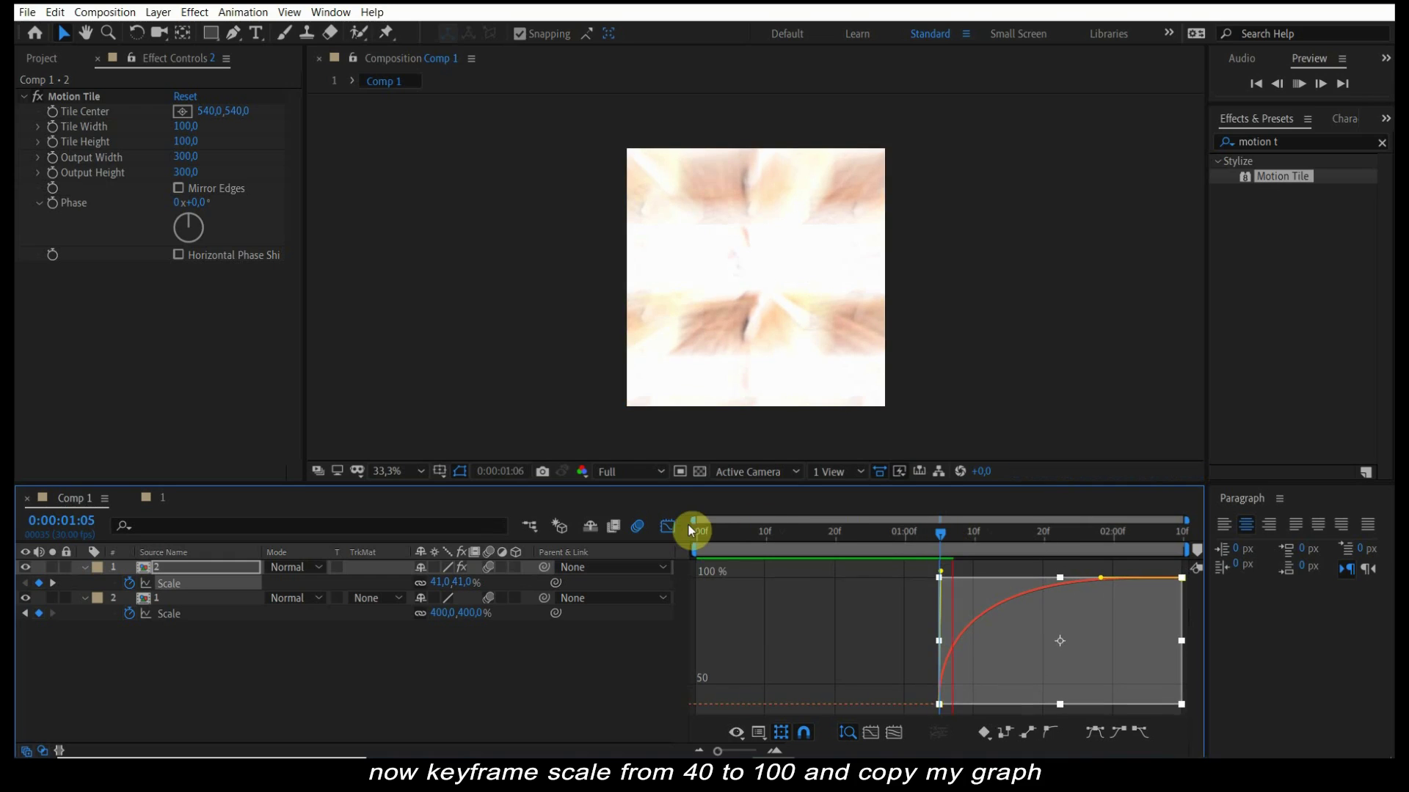
pyautogui.click(669, 522)
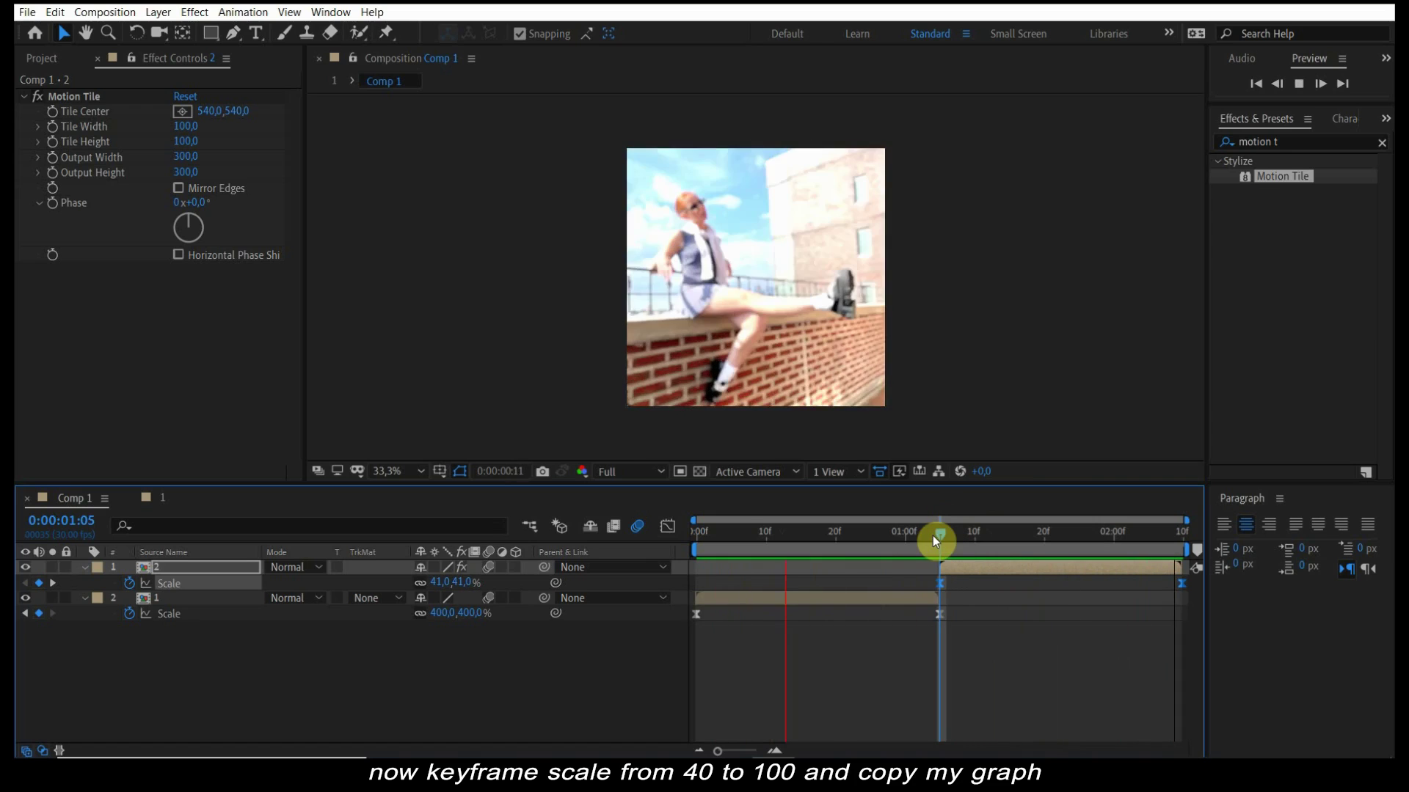
pyautogui.press('space')
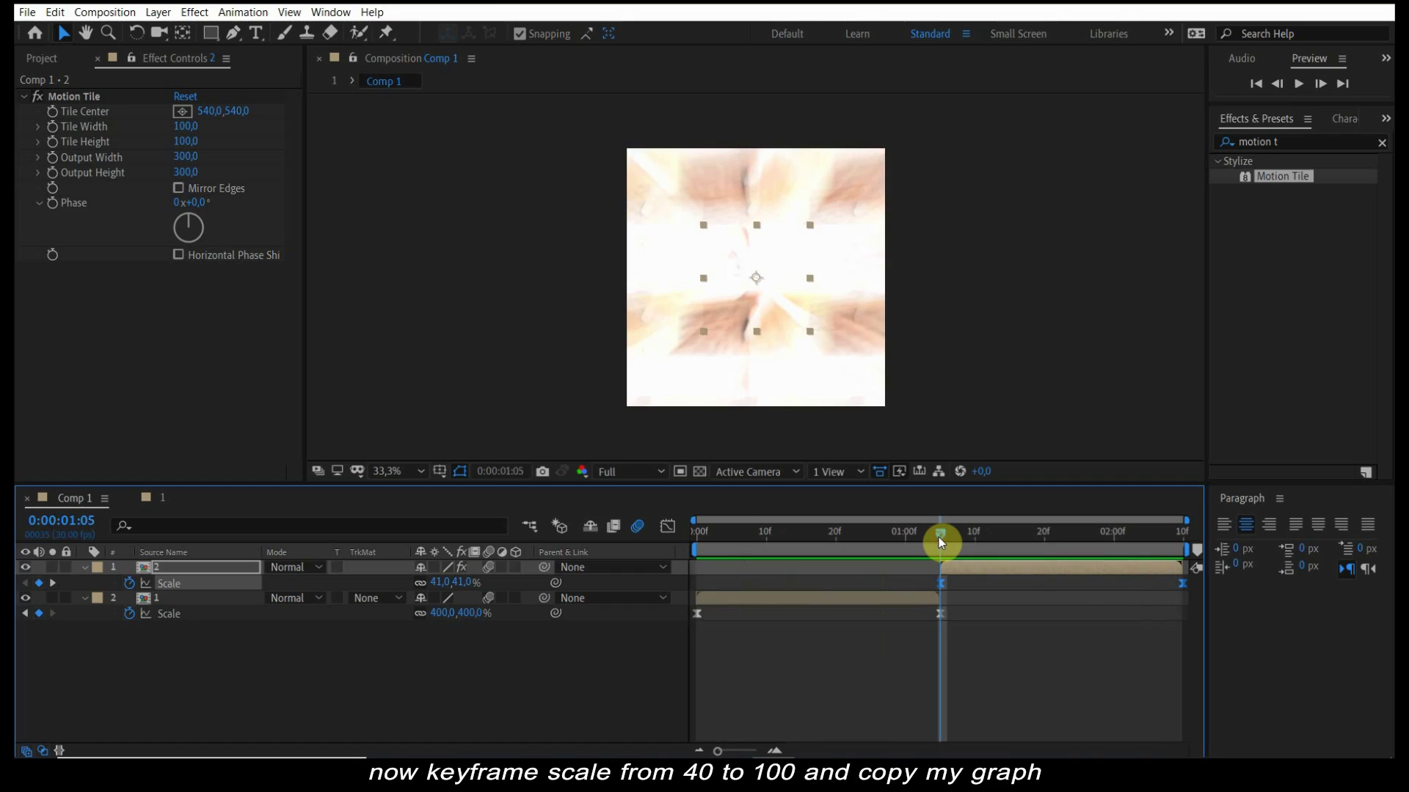
pyautogui.click(975, 636)
# - Create an adjustment layer, split it at the cut and delete the part before it
pyautogui.click(1280, 143)
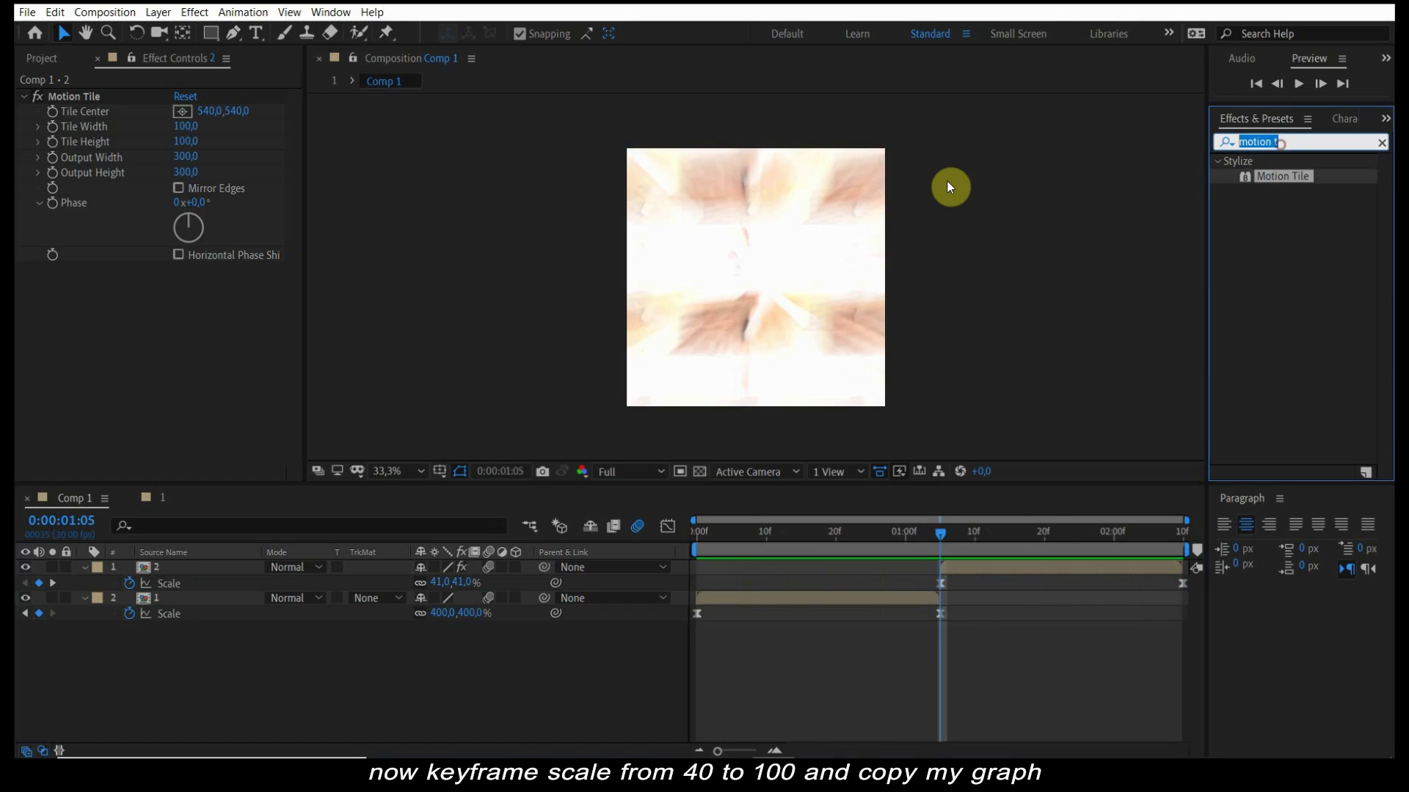
pyautogui.write('warp')
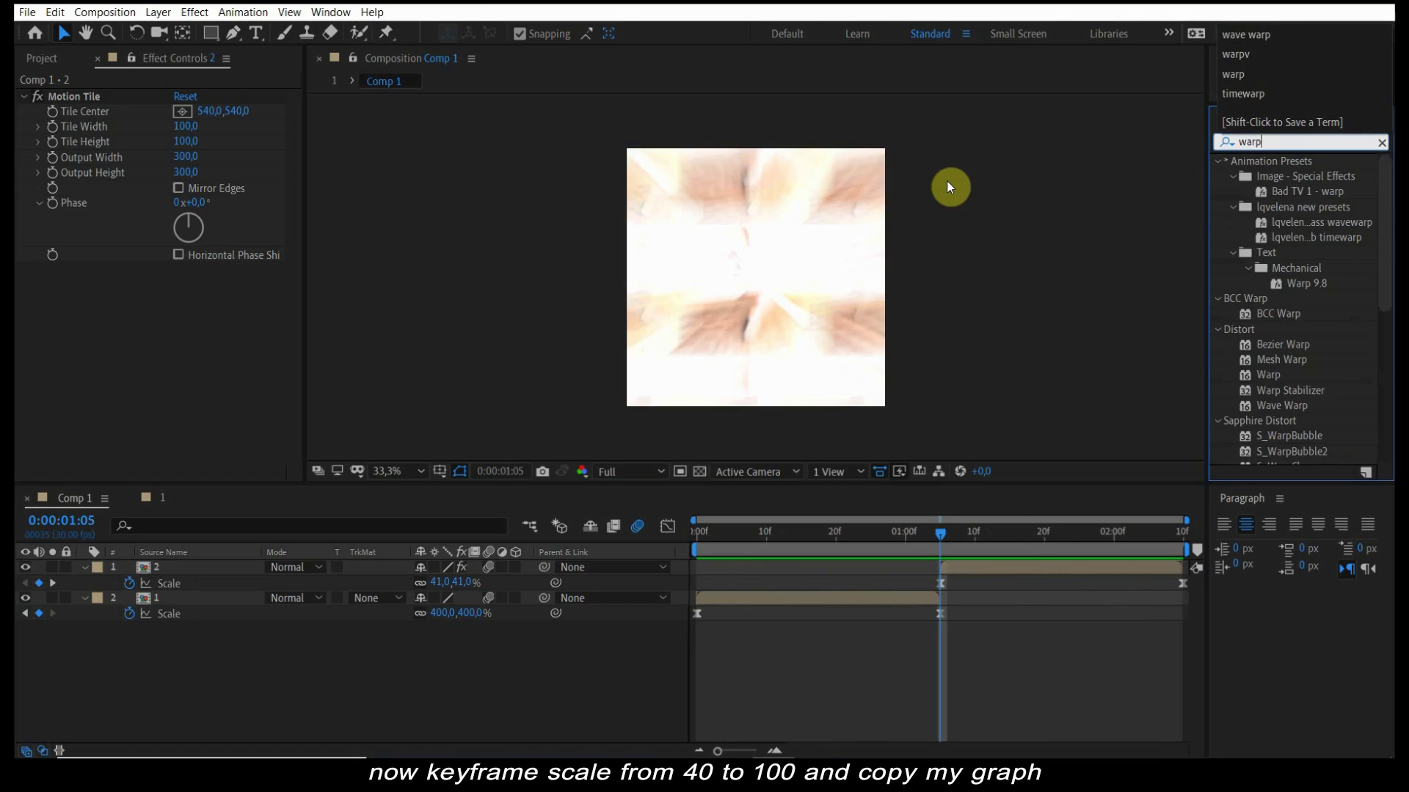
pyautogui.click(942, 536)
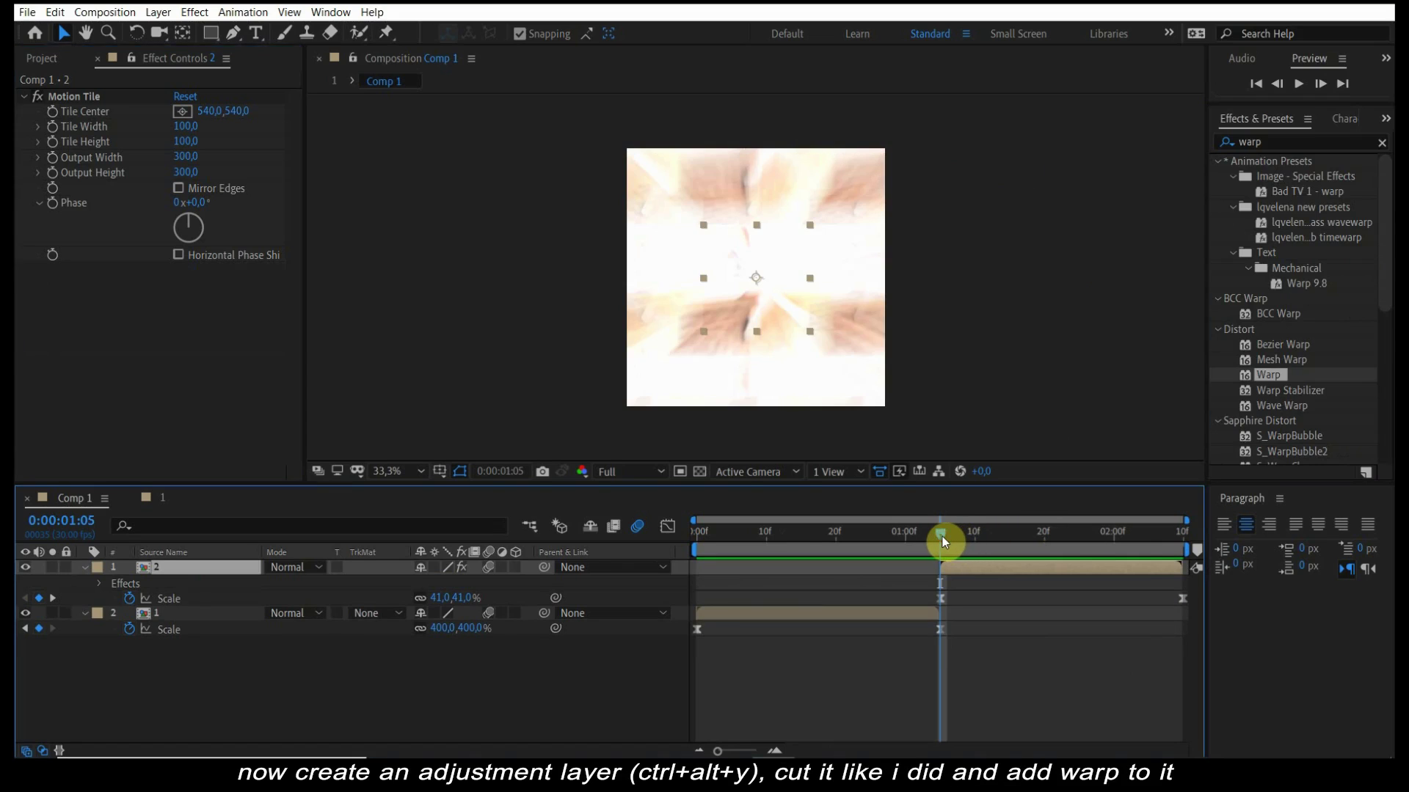
pyautogui.hotkey('ctrl', 'alt', 'y')
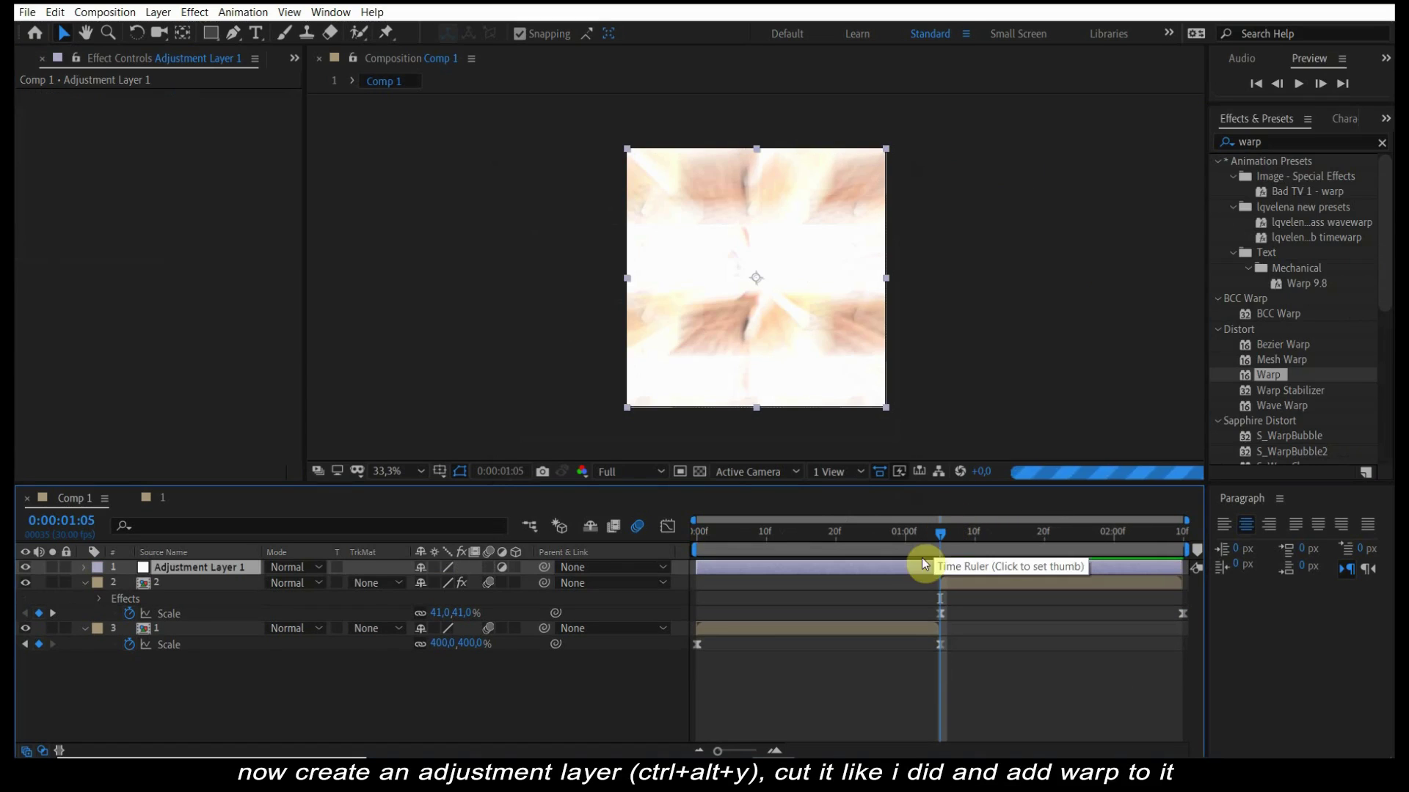
pyautogui.hotkey('ctrl', 'shift', 'd')
pyautogui.click(902, 584)
pyautogui.press('Delete')
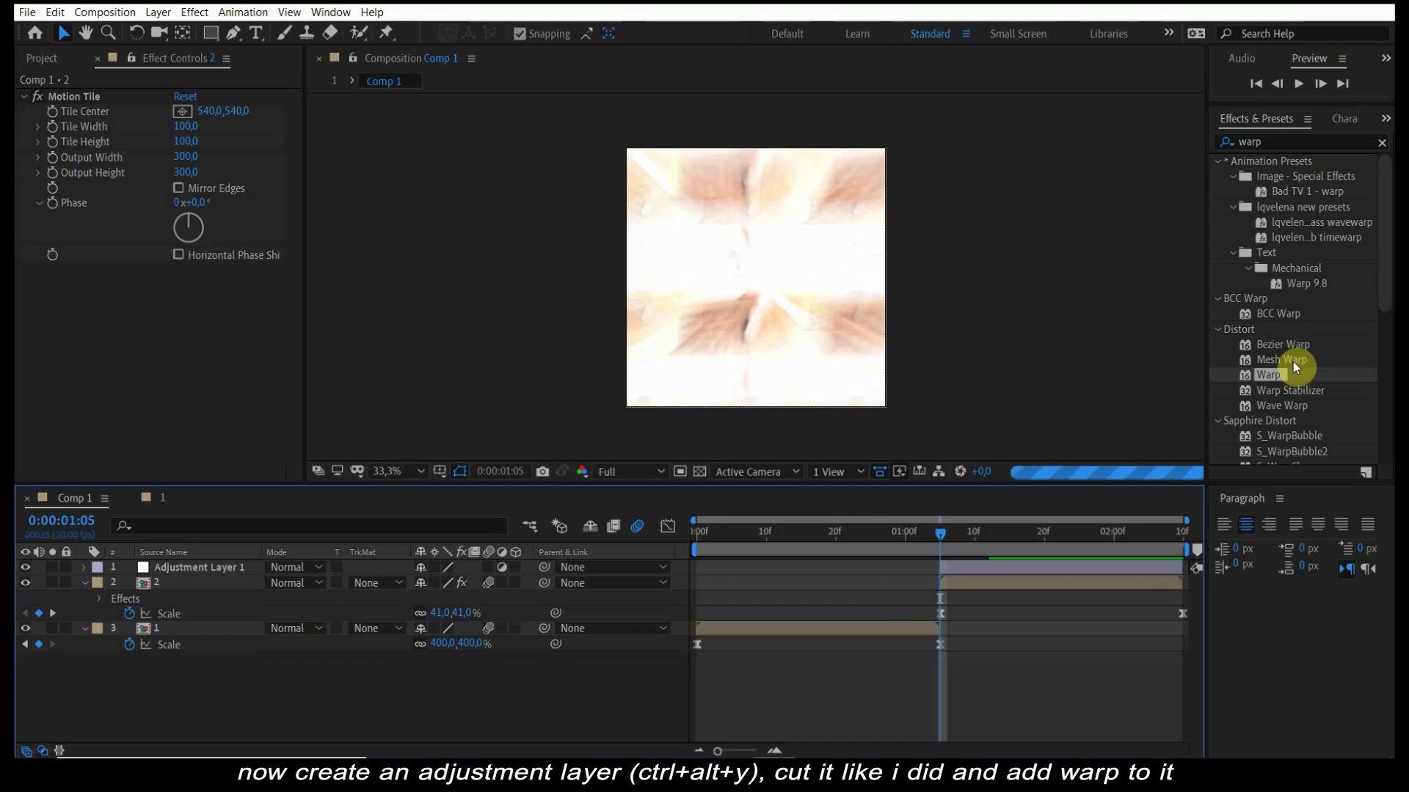
# - Apply a FishEye Warp with Bend keyframed from -100 at the cut to 0 at 0:00:02:09
pyautogui.moveTo(1269, 374); pyautogui.dragTo(1028, 574)
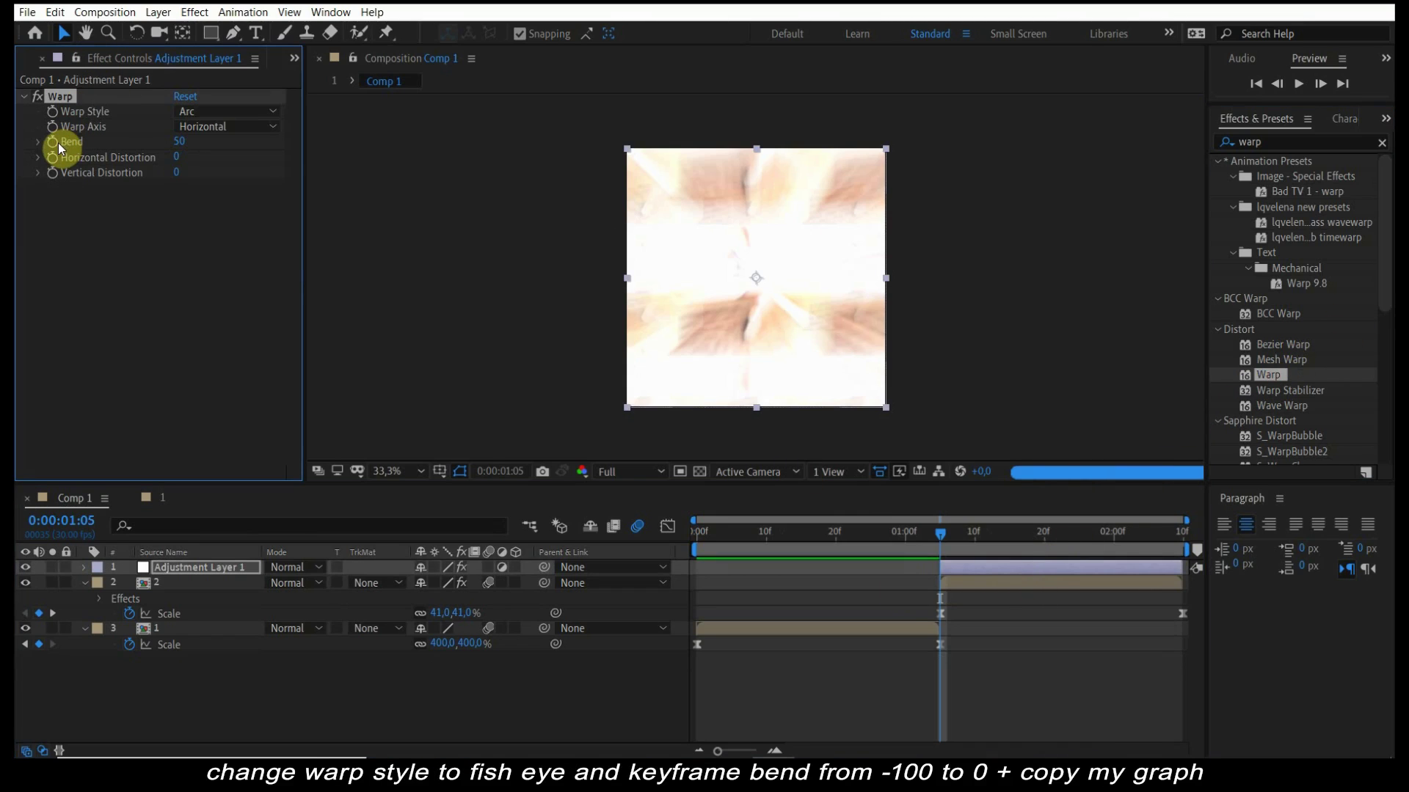
pyautogui.moveTo(182, 142); pyautogui.dragTo(47, 157)
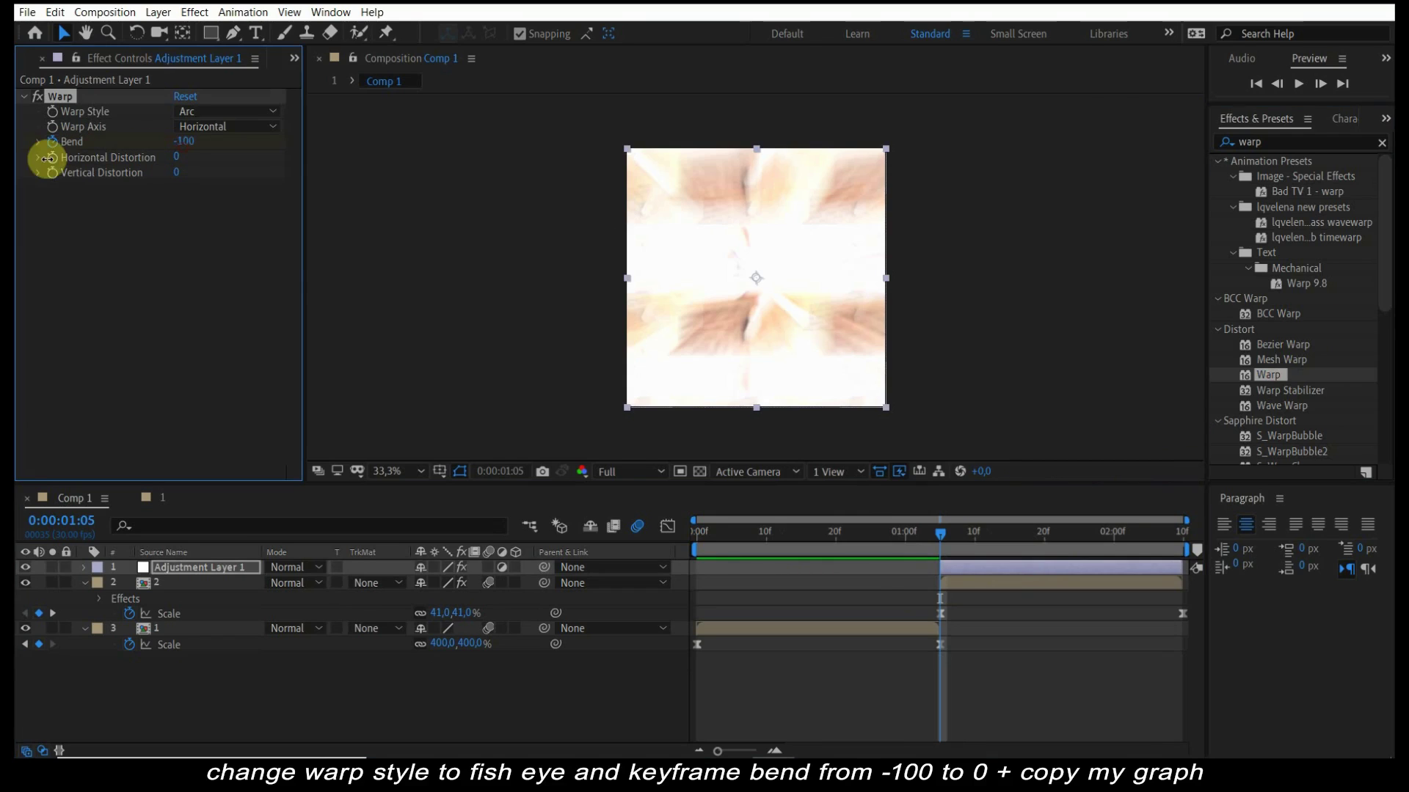
pyautogui.click(198, 112)
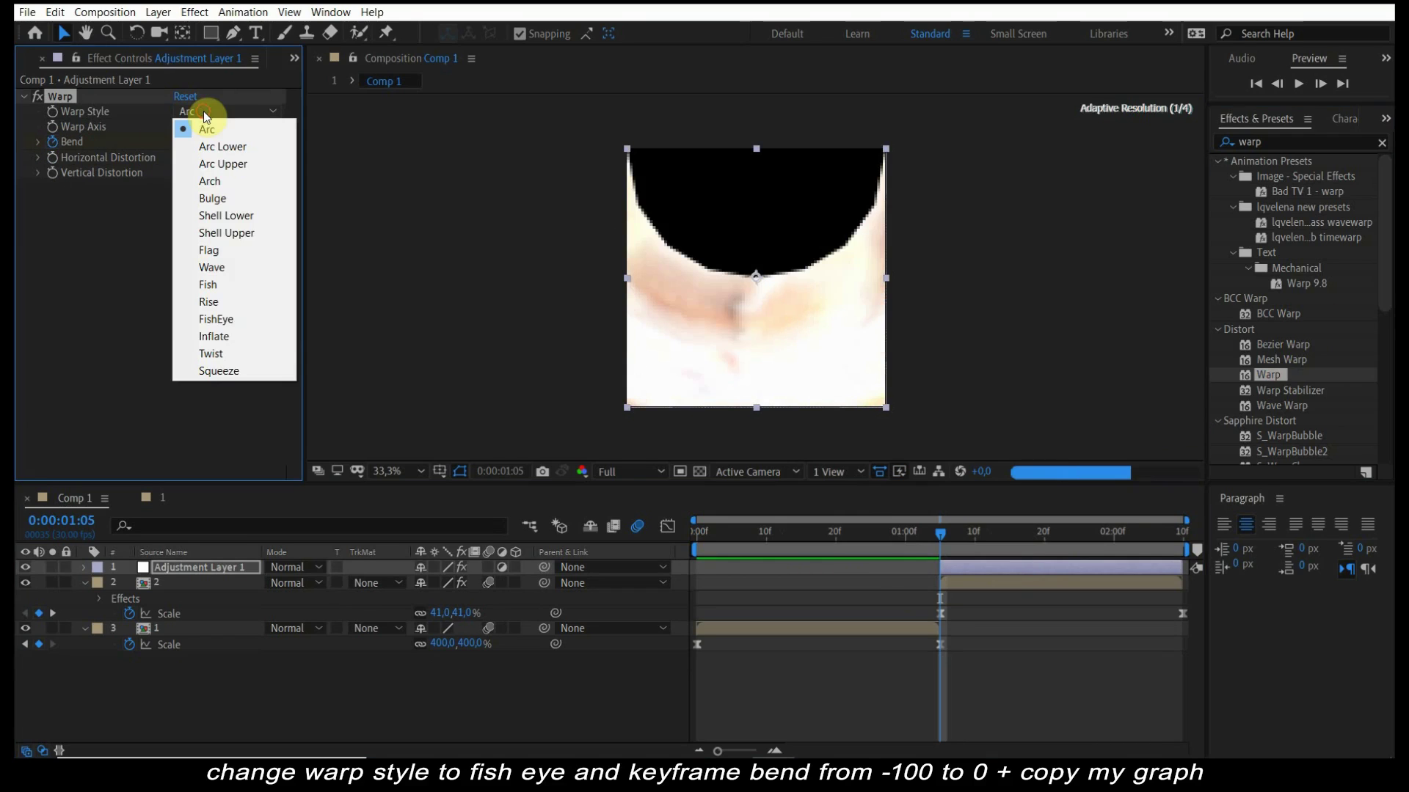
pyautogui.click(245, 318)
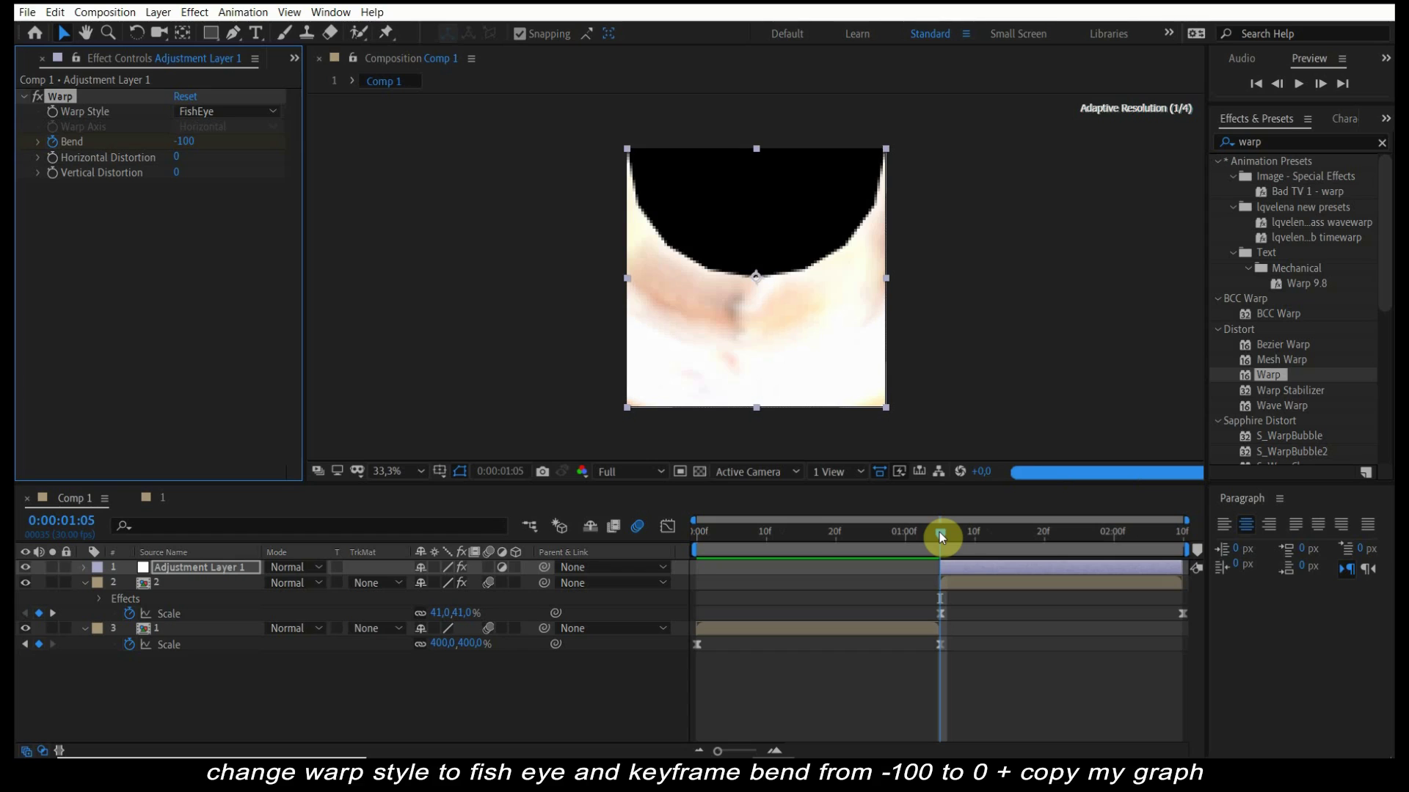
pyautogui.moveTo(939, 531); pyautogui.dragTo(1176, 534)
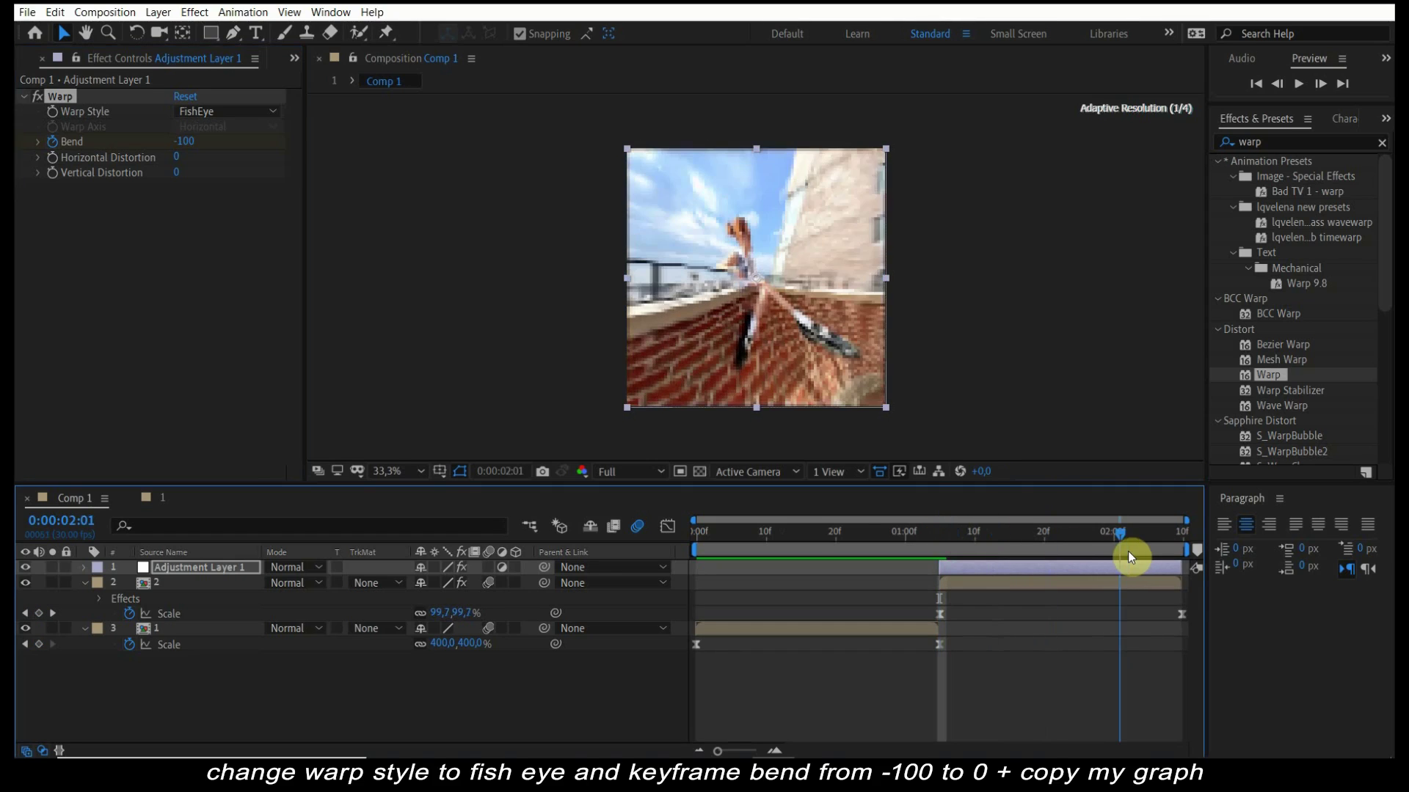
pyautogui.click(189, 140)
pyautogui.write('0')
pyautogui.press('Return')
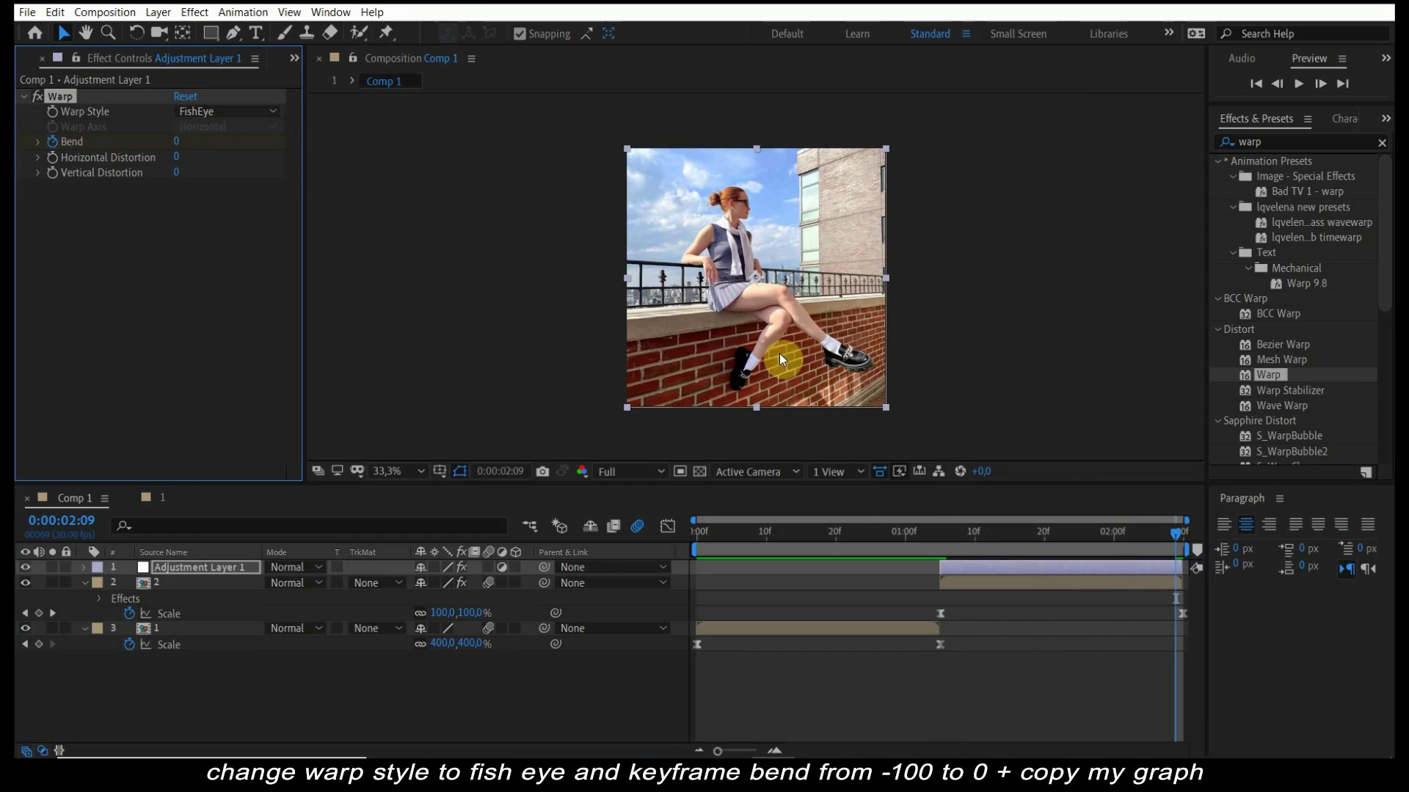
# - Easy Ease the Bend keyframes with a steep start, then preview from the cut at 1:05
pyautogui.click(668, 526)
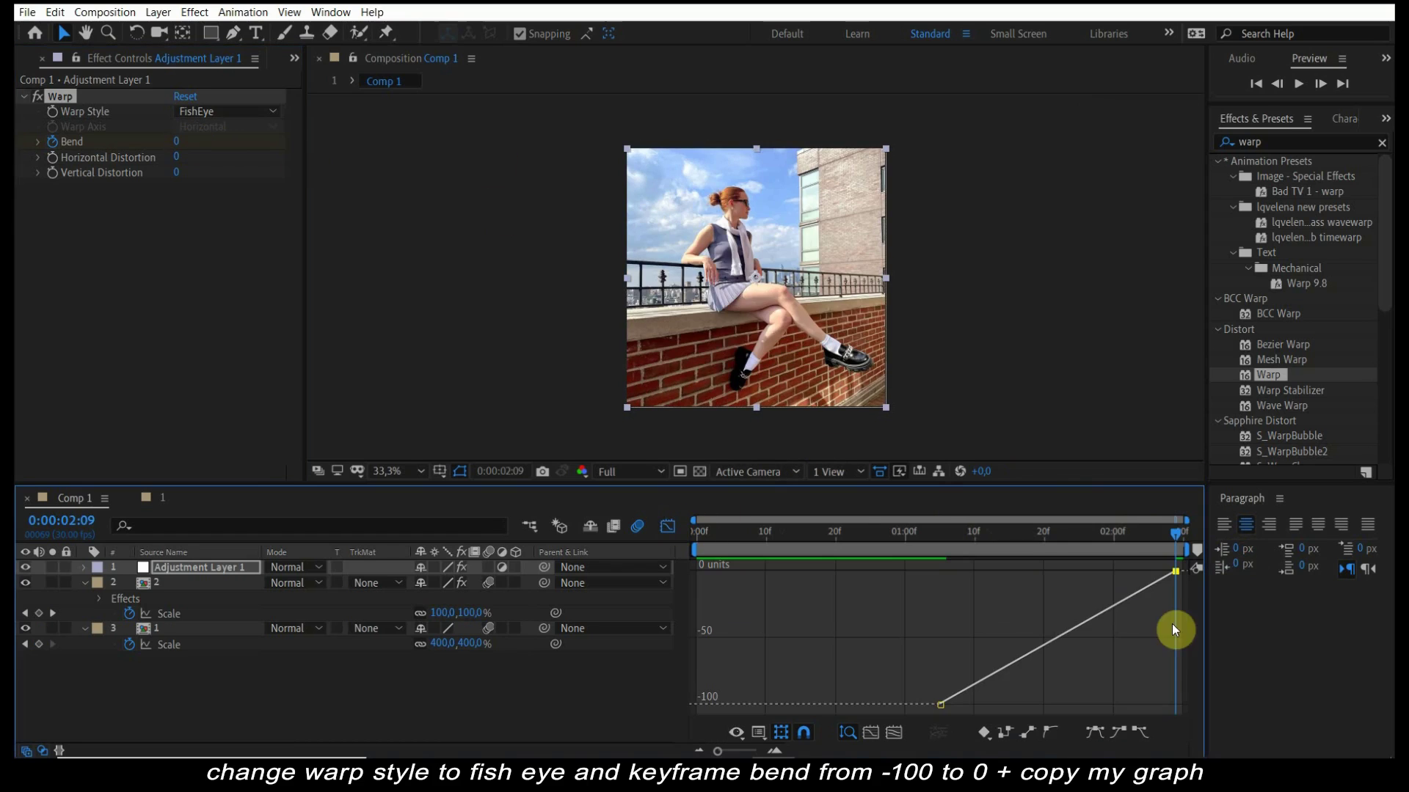
pyautogui.click(1075, 628)
pyautogui.click(1094, 732)
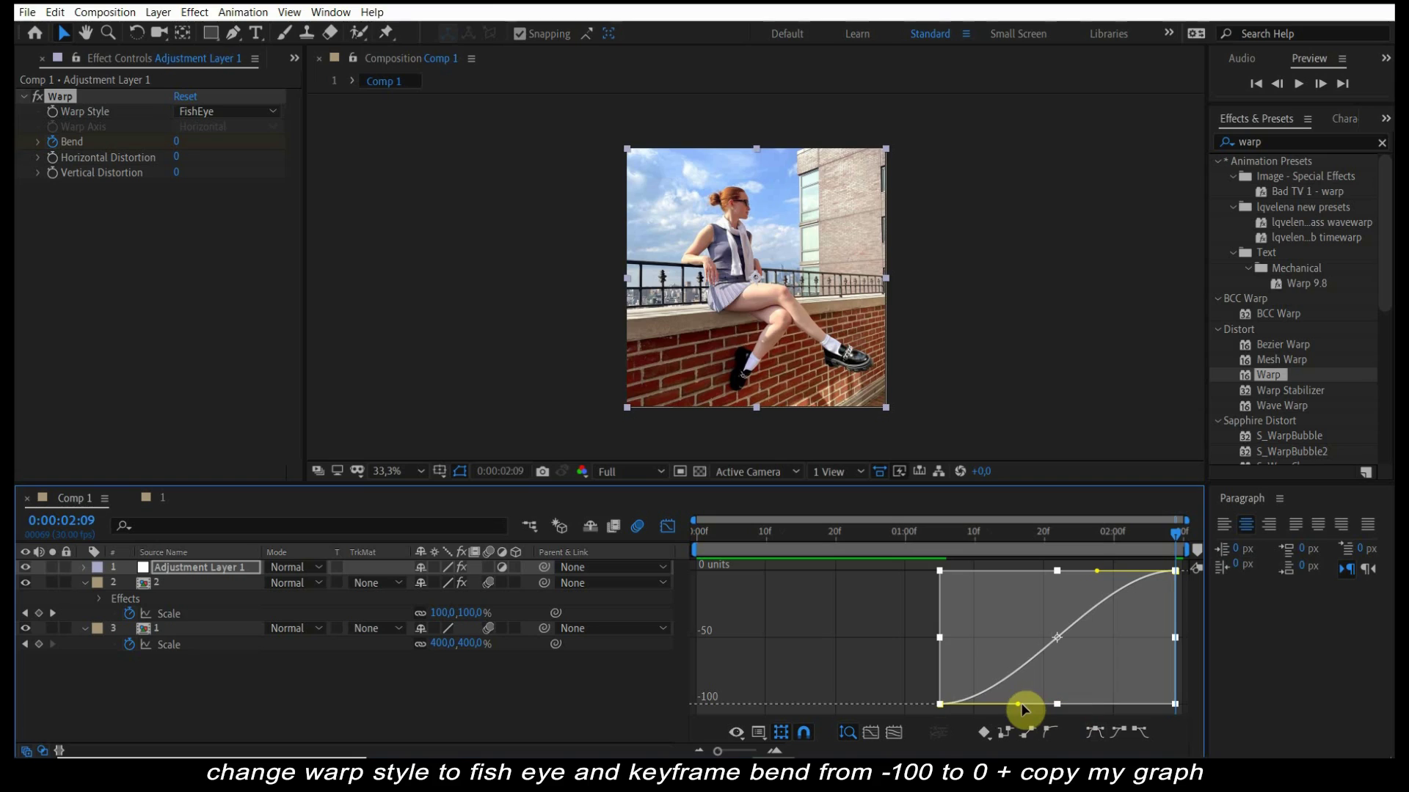
pyautogui.moveTo(1016, 706)
pyautogui.mouseDown()
pyautogui.moveTo(926, 663)
pyautogui.moveTo(937, 637)
pyautogui.mouseUp()
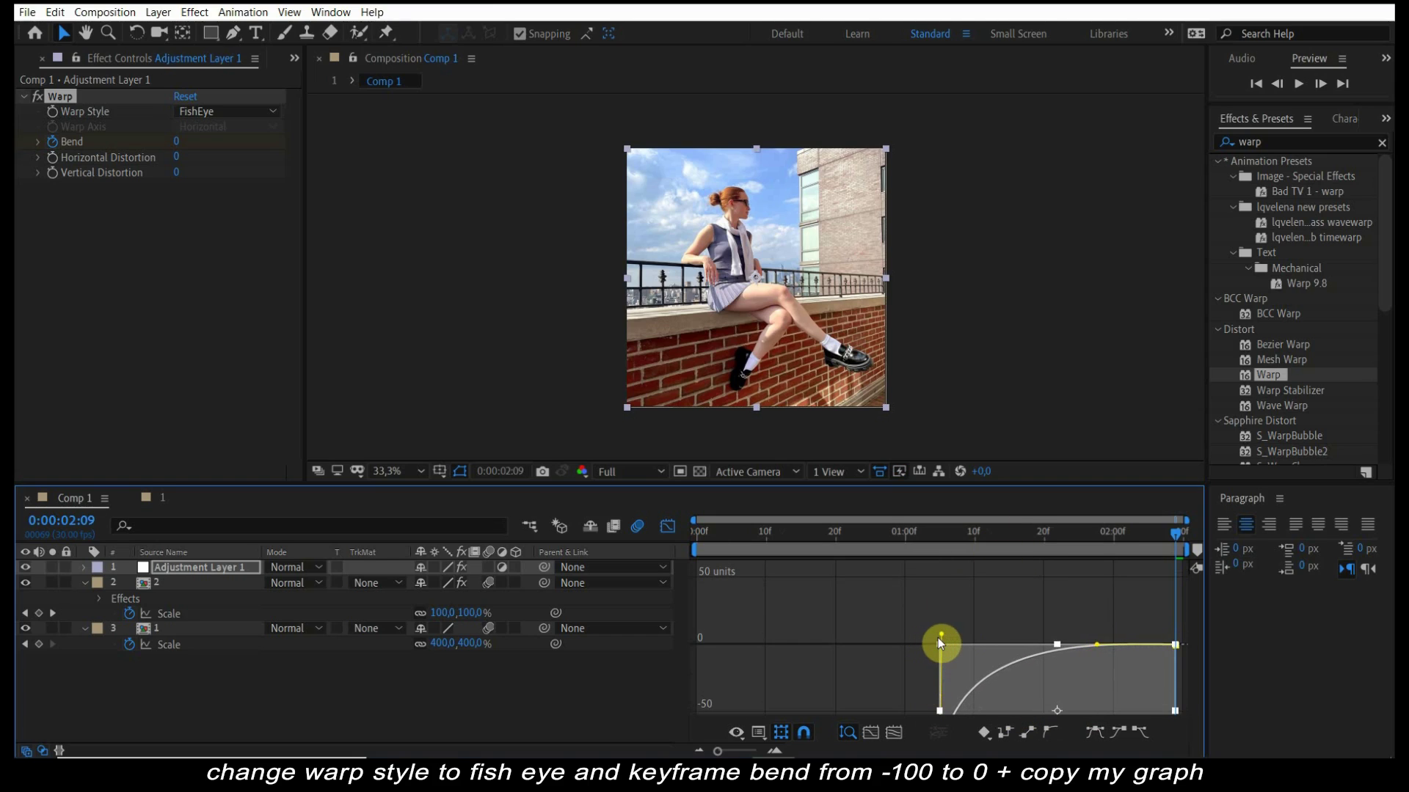
pyautogui.click(943, 544)
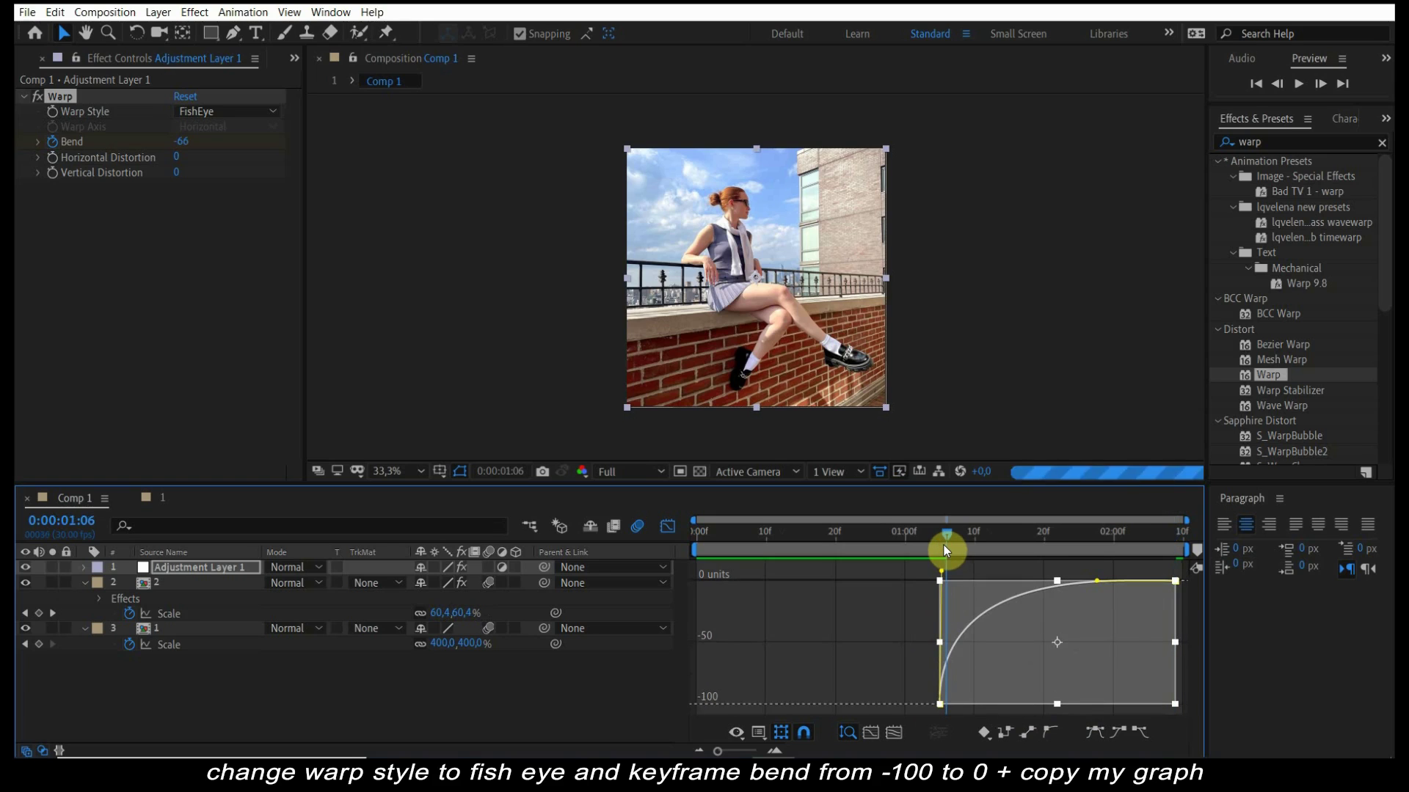
pyautogui.press('space')
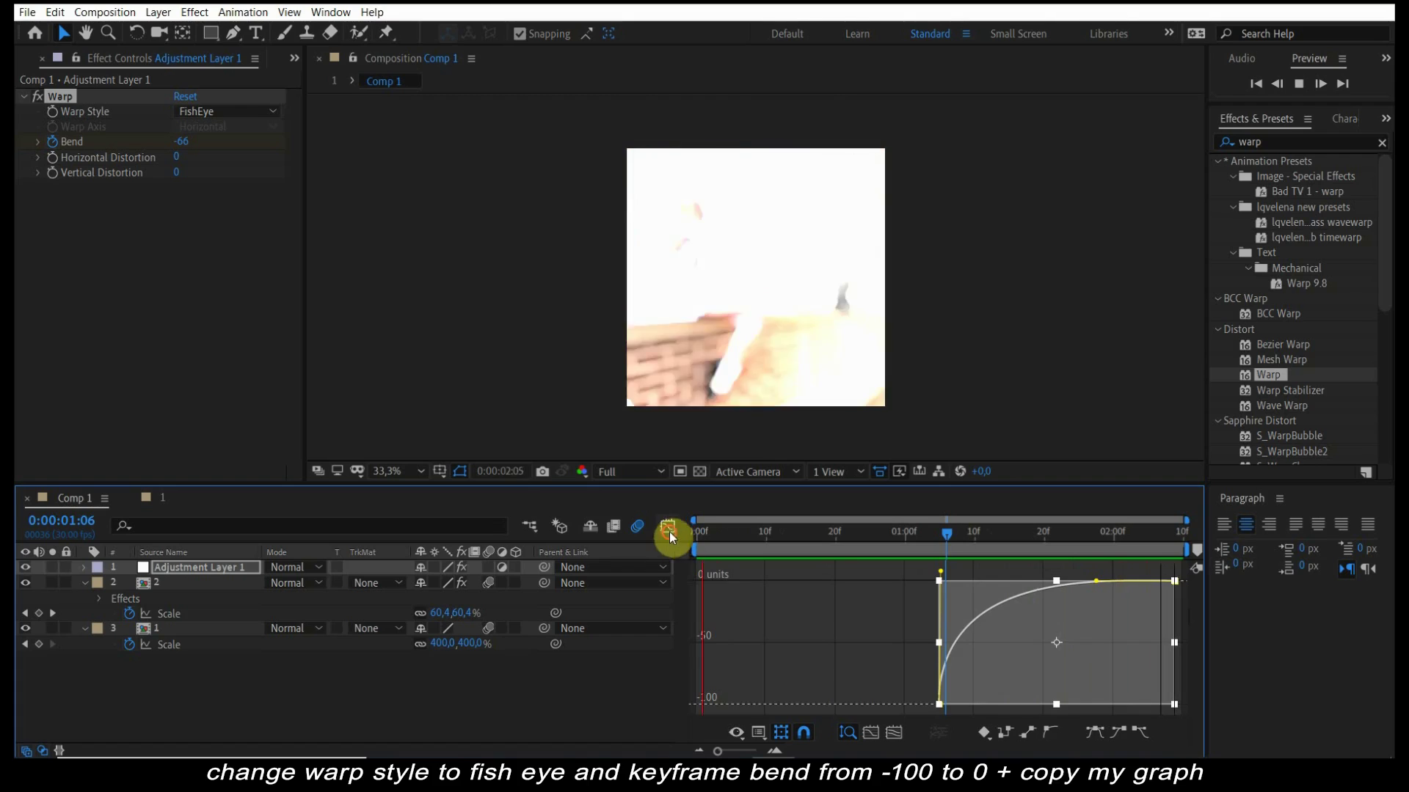
pyautogui.click(667, 527)
pyautogui.click(924, 538)
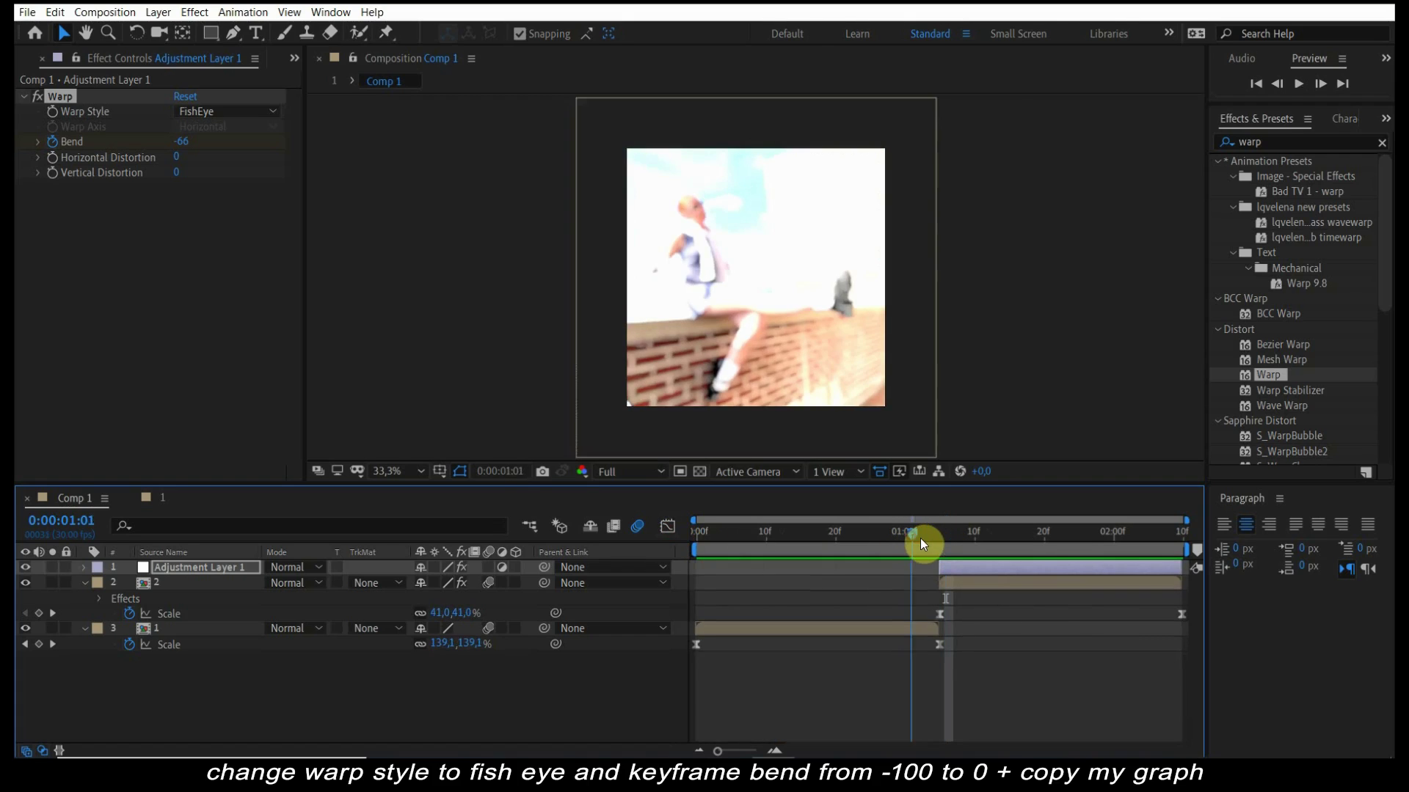
pyautogui.moveTo(933, 543); pyautogui.dragTo(939, 543)
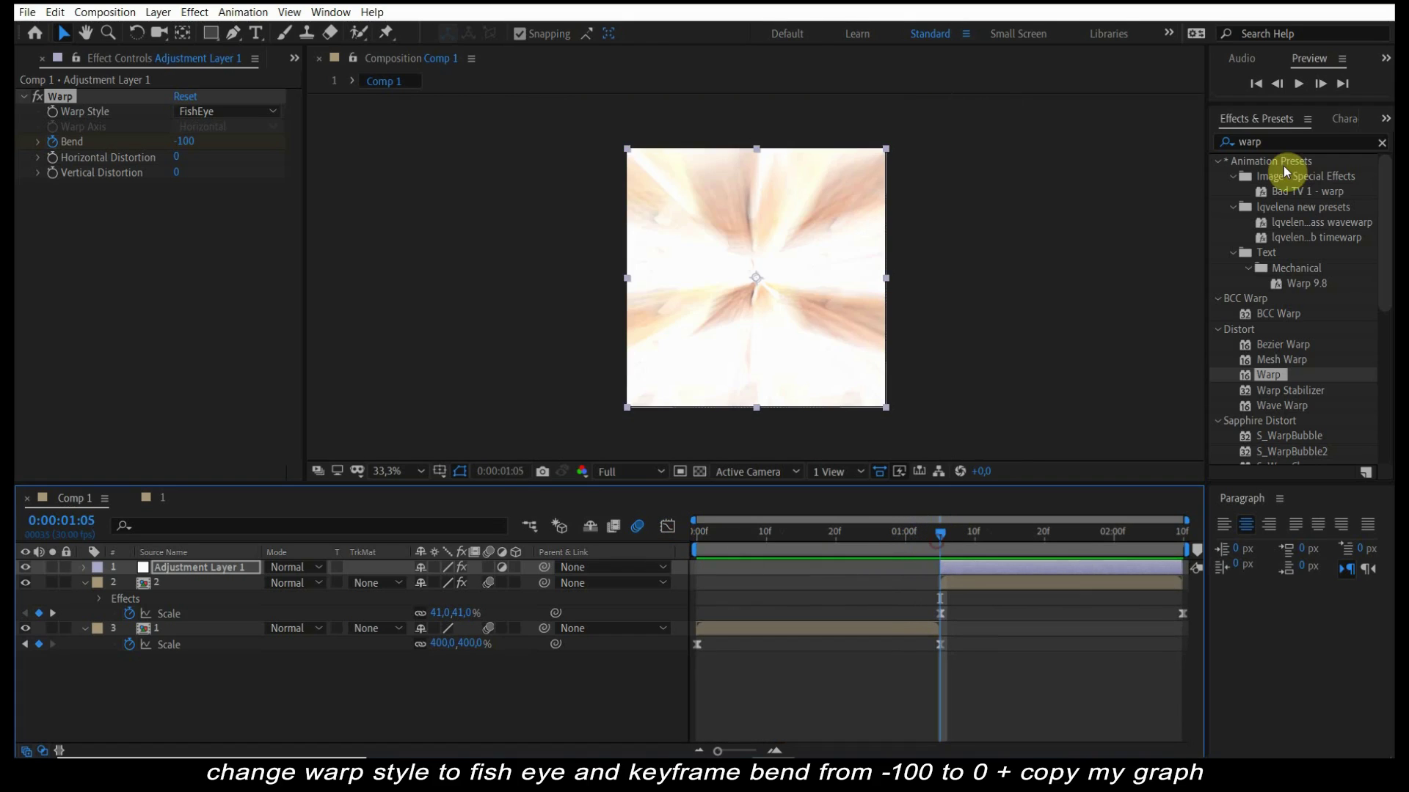
# - Apply Optics Compensation to pic 1 with Reverse Lens Distortion and Field Of View 180 at 1:05
pyautogui.doubleClick(1278, 144)
pyautogui.write('optics')
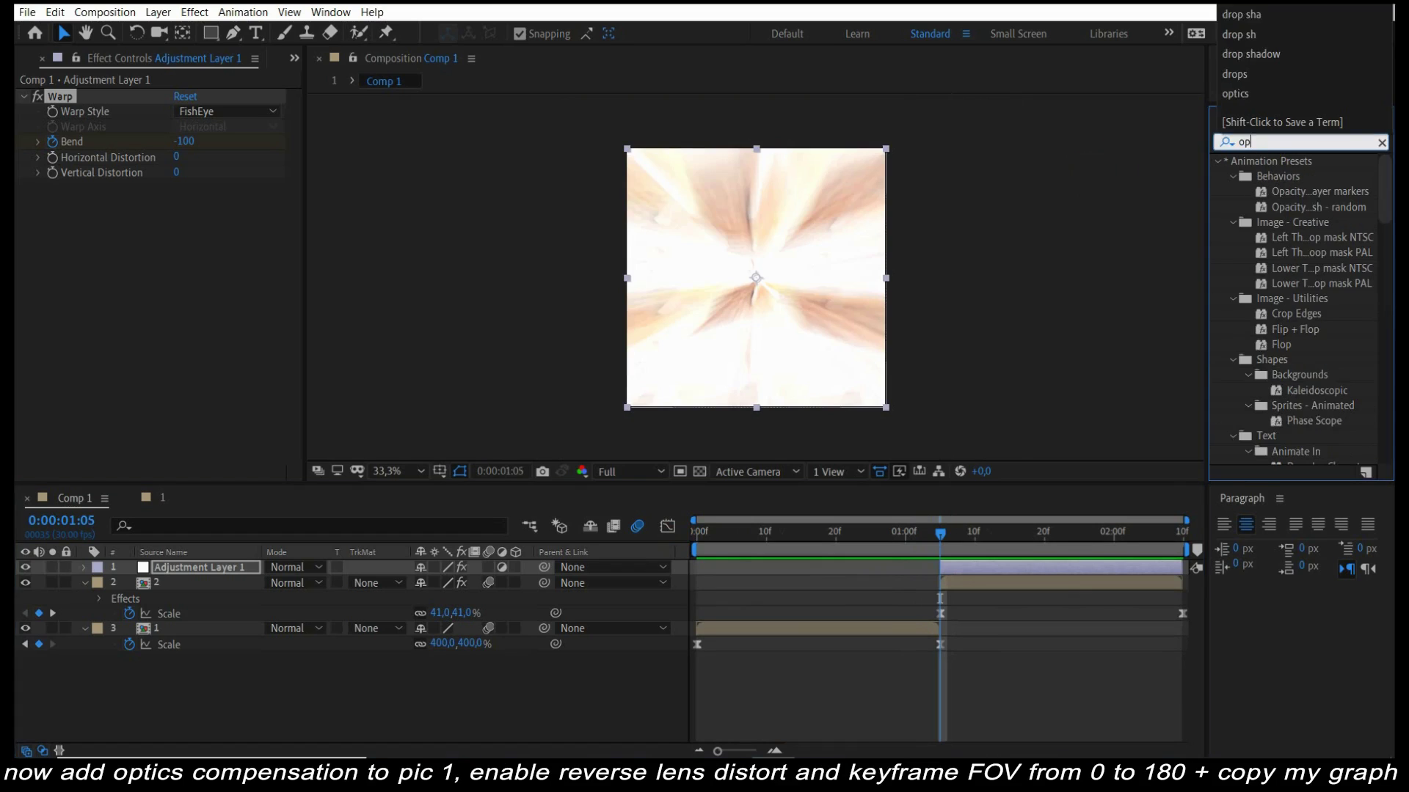
pyautogui.click(1299, 171)
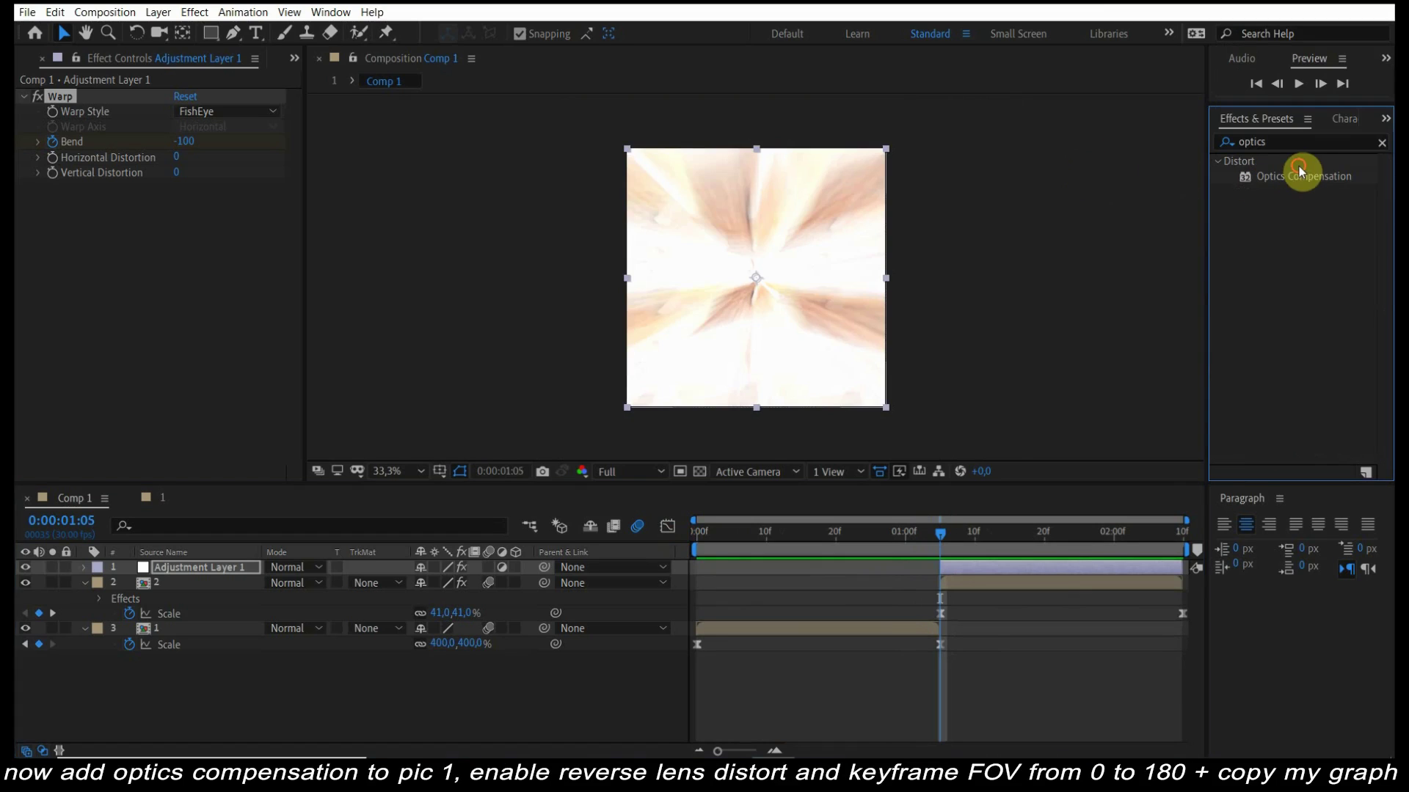
pyautogui.moveTo(1298, 176); pyautogui.dragTo(827, 629)
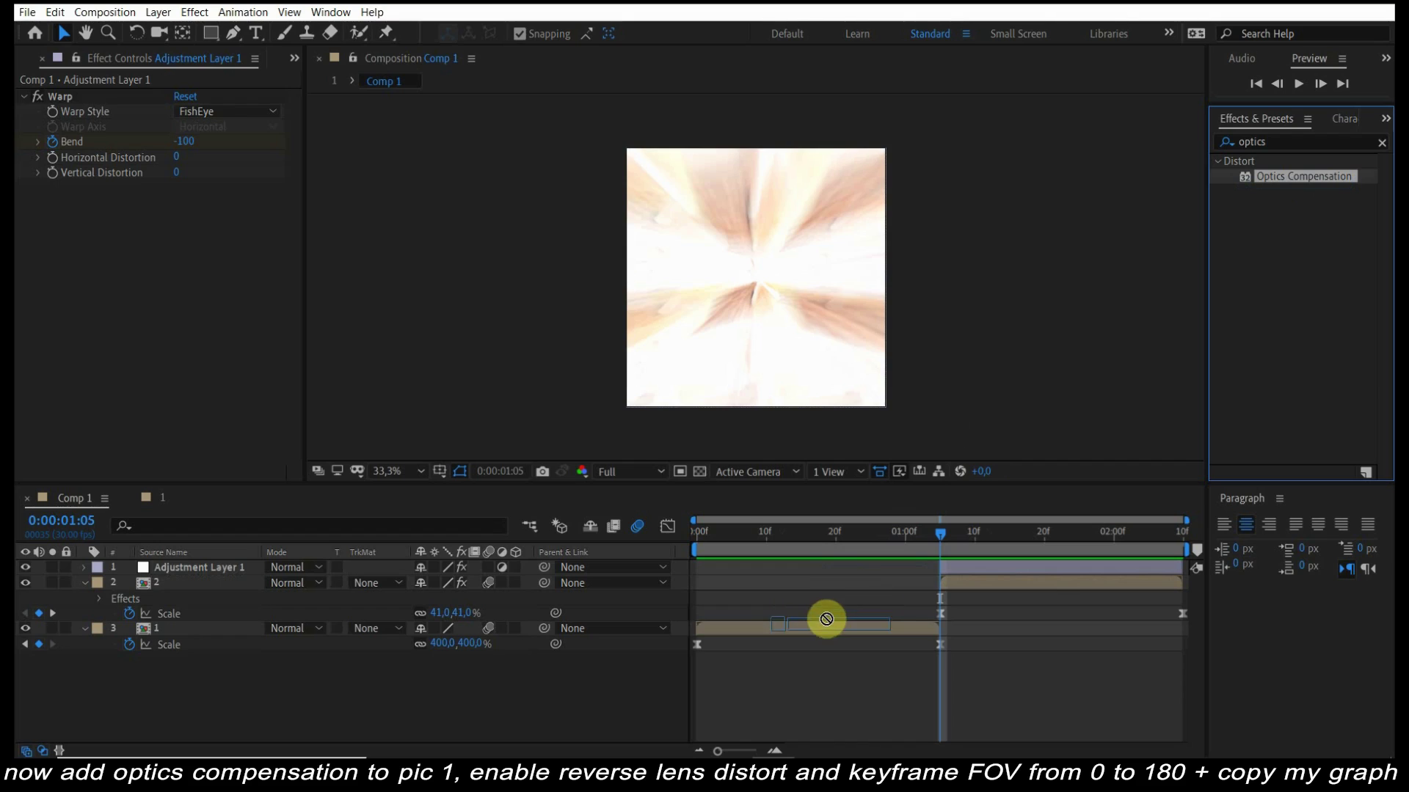
pyautogui.press('Home')
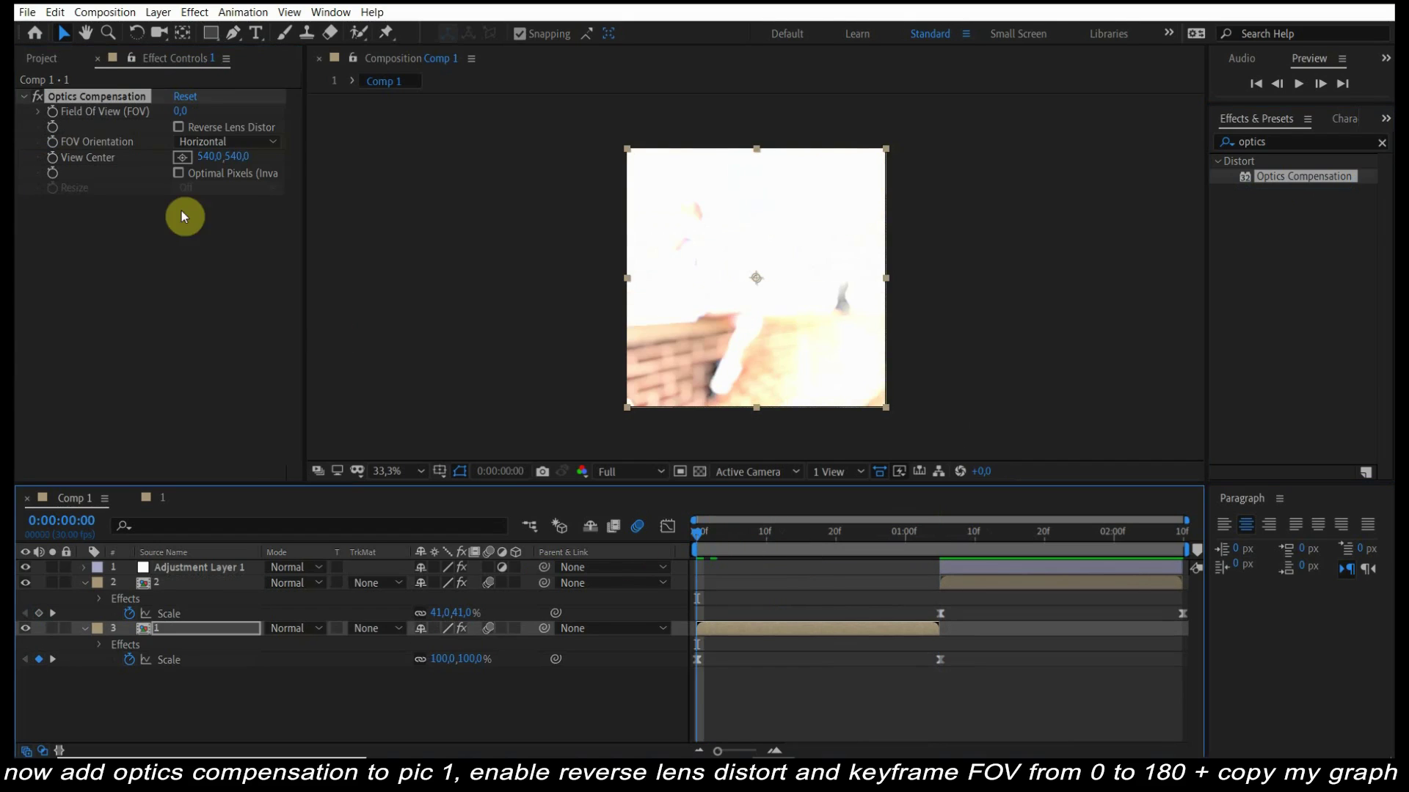
pyautogui.click(179, 127)
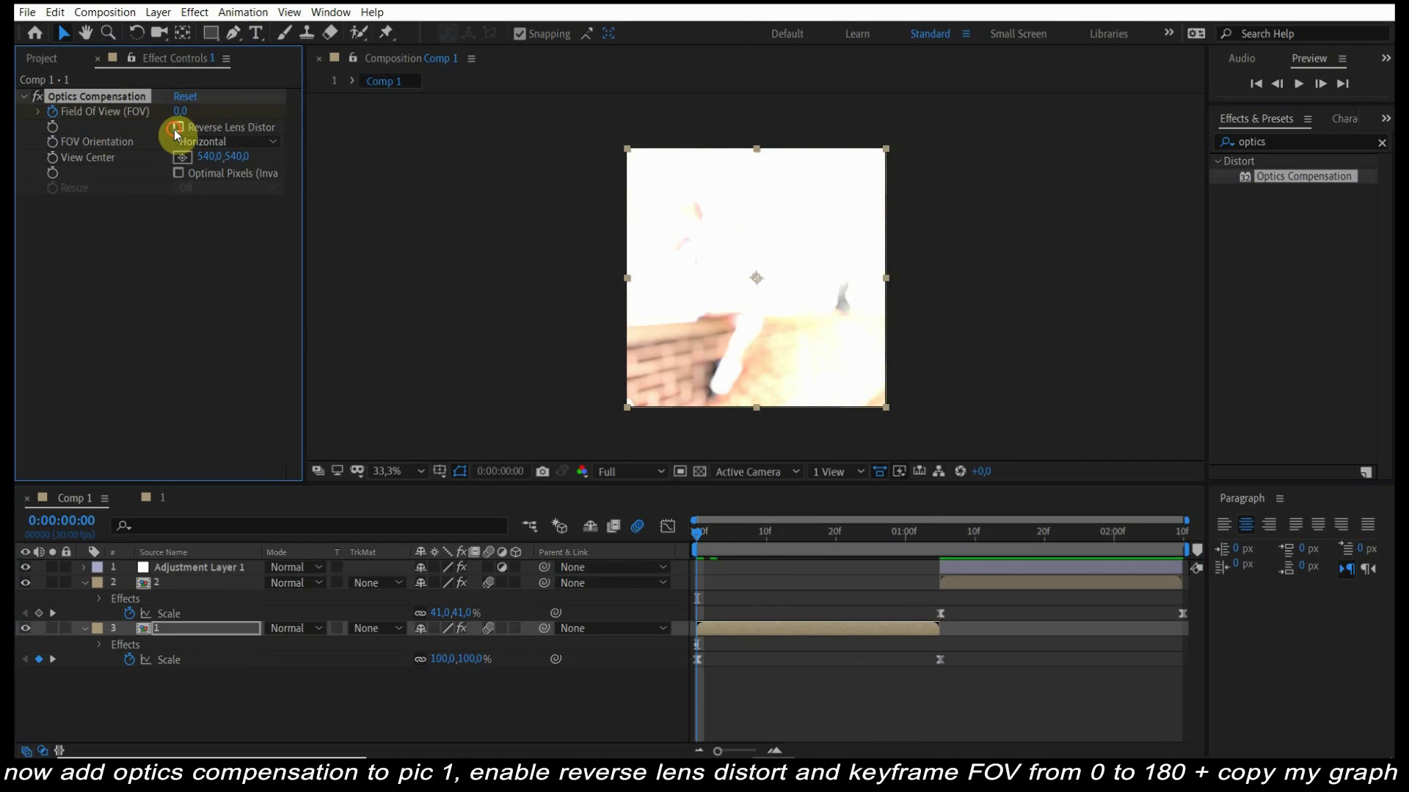
pyautogui.click(940, 535)
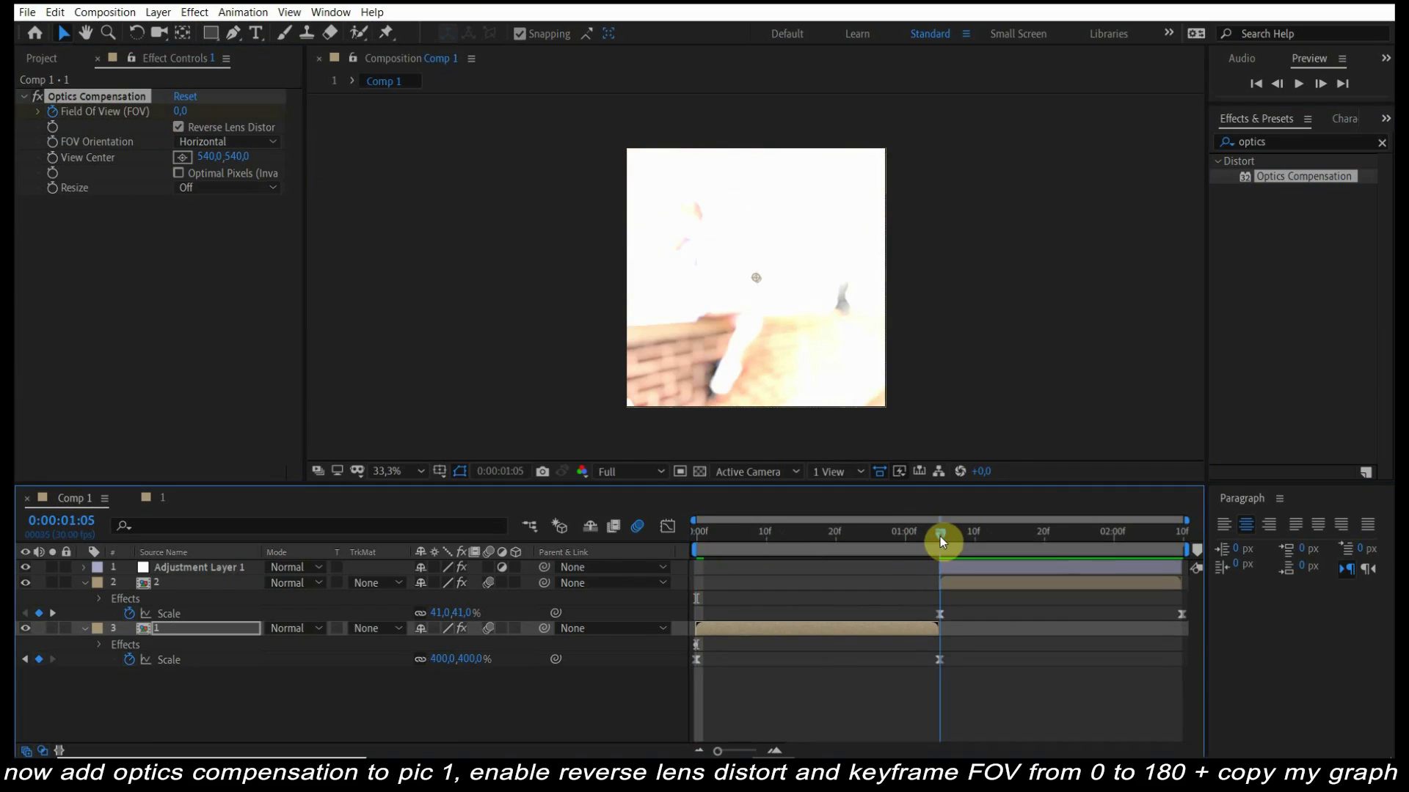
pyautogui.click(179, 111)
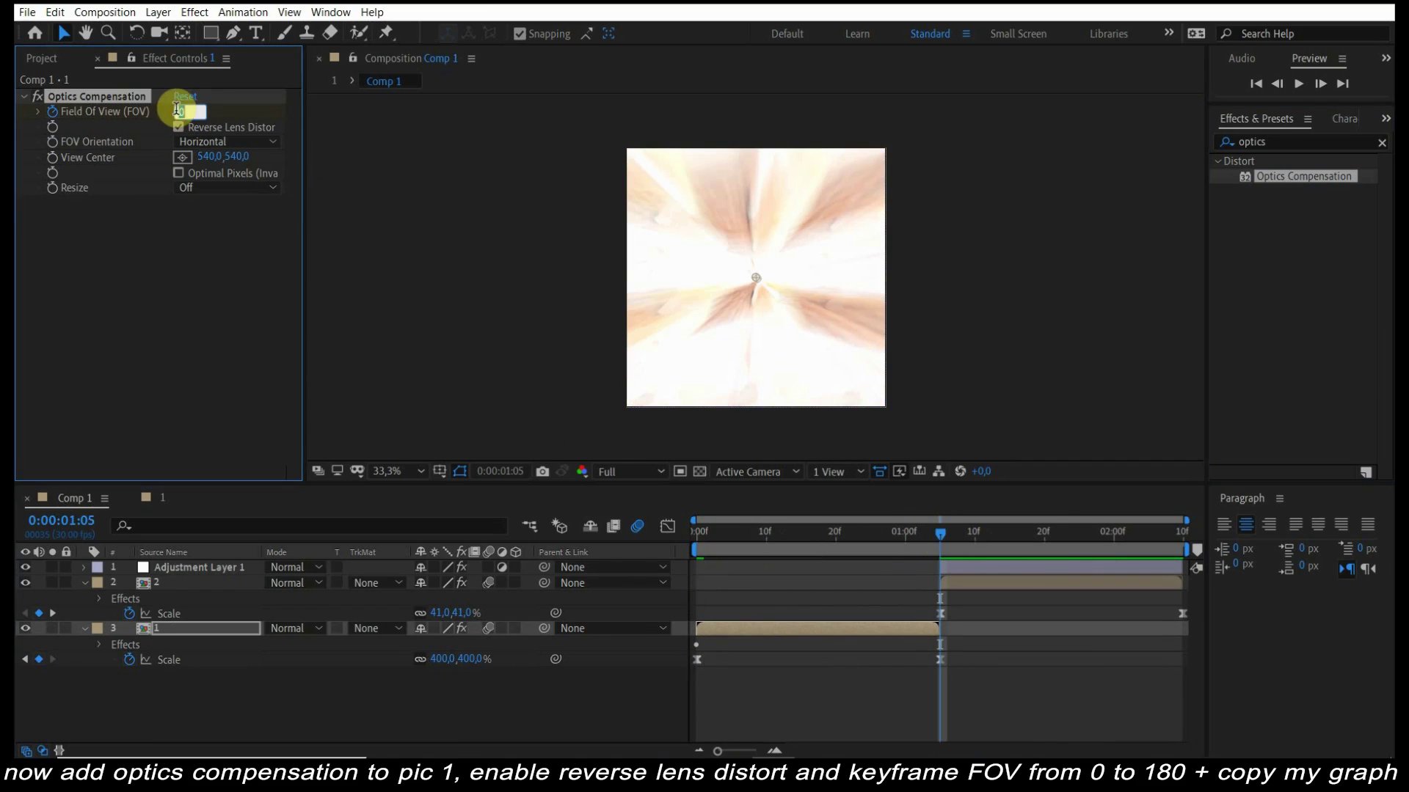
pyautogui.write('180')
pyautogui.press('Return')
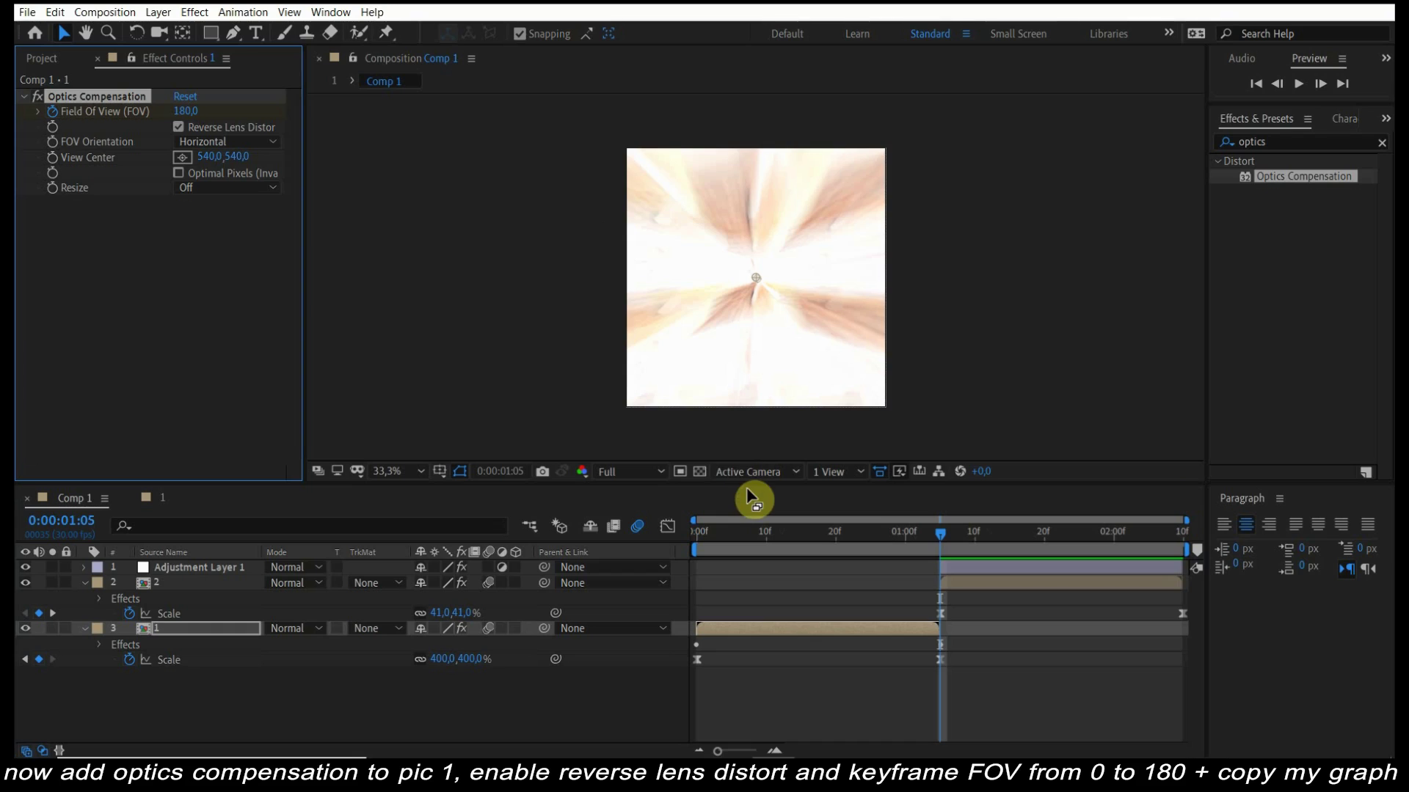
# - Easy Ease the Field Of View keyframes into a sharp ramp toward the cut and preview
pyautogui.click(664, 525)
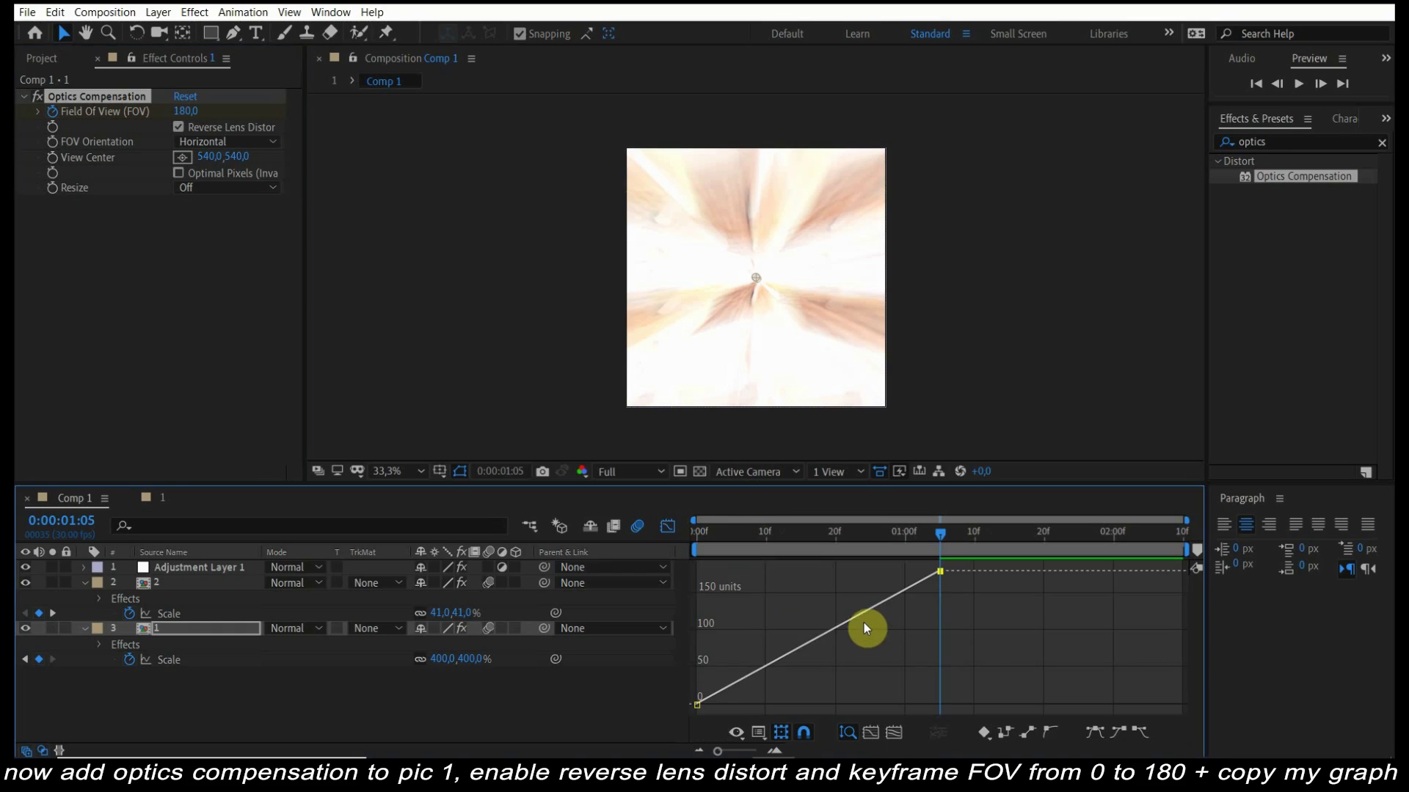
pyautogui.click(855, 618)
pyautogui.click(1102, 734)
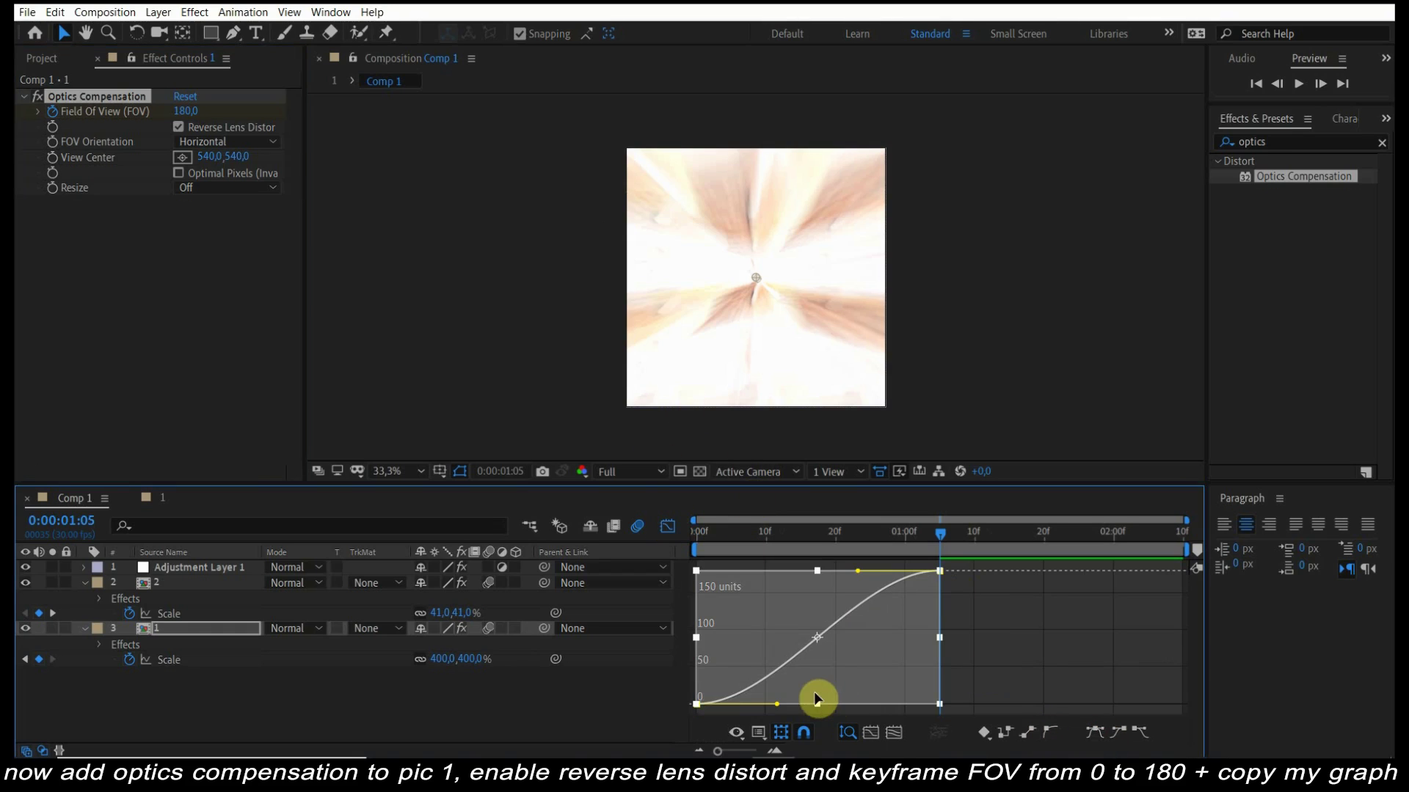
pyautogui.moveTo(773, 702); pyautogui.dragTo(869, 703)
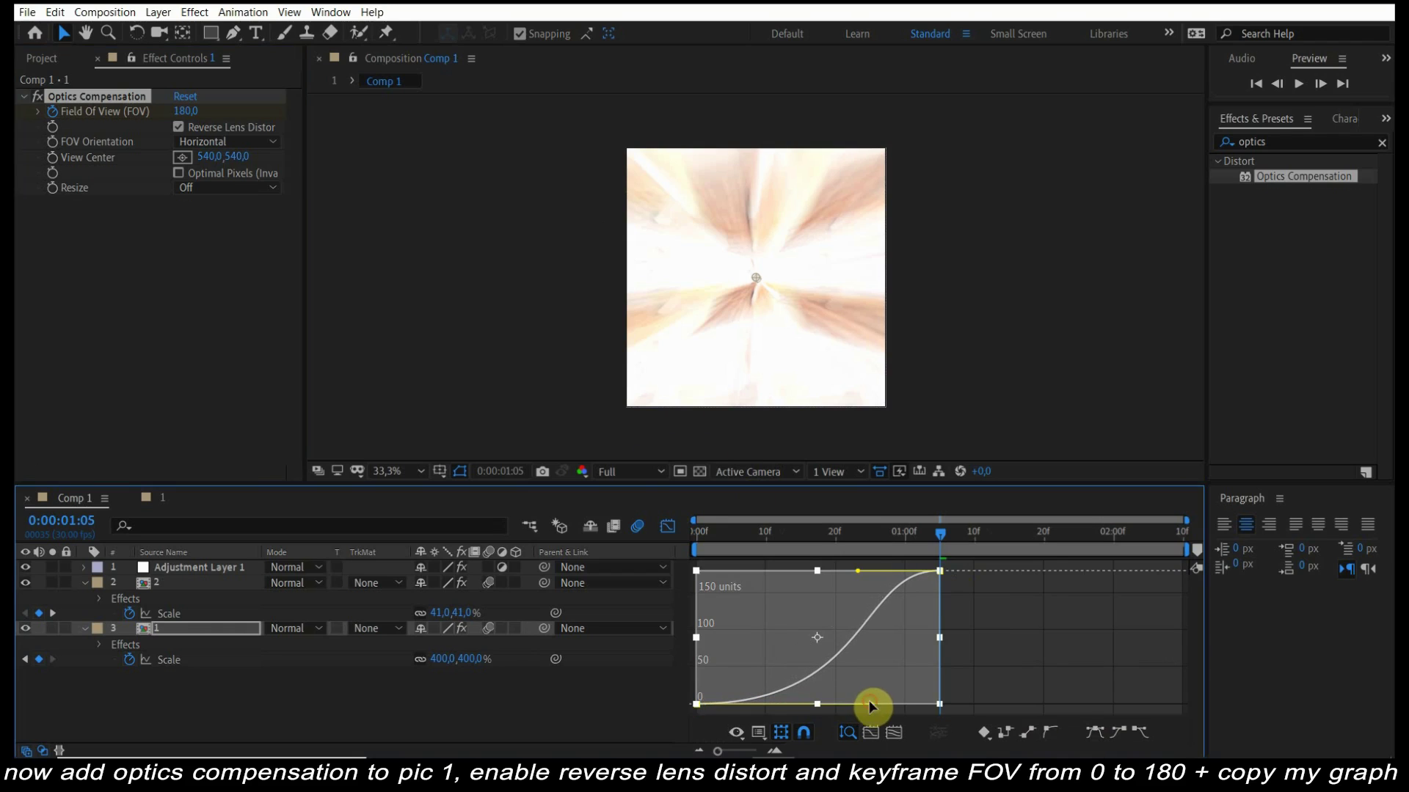
pyautogui.moveTo(858, 570); pyautogui.dragTo(973, 672)
pyautogui.press('space')
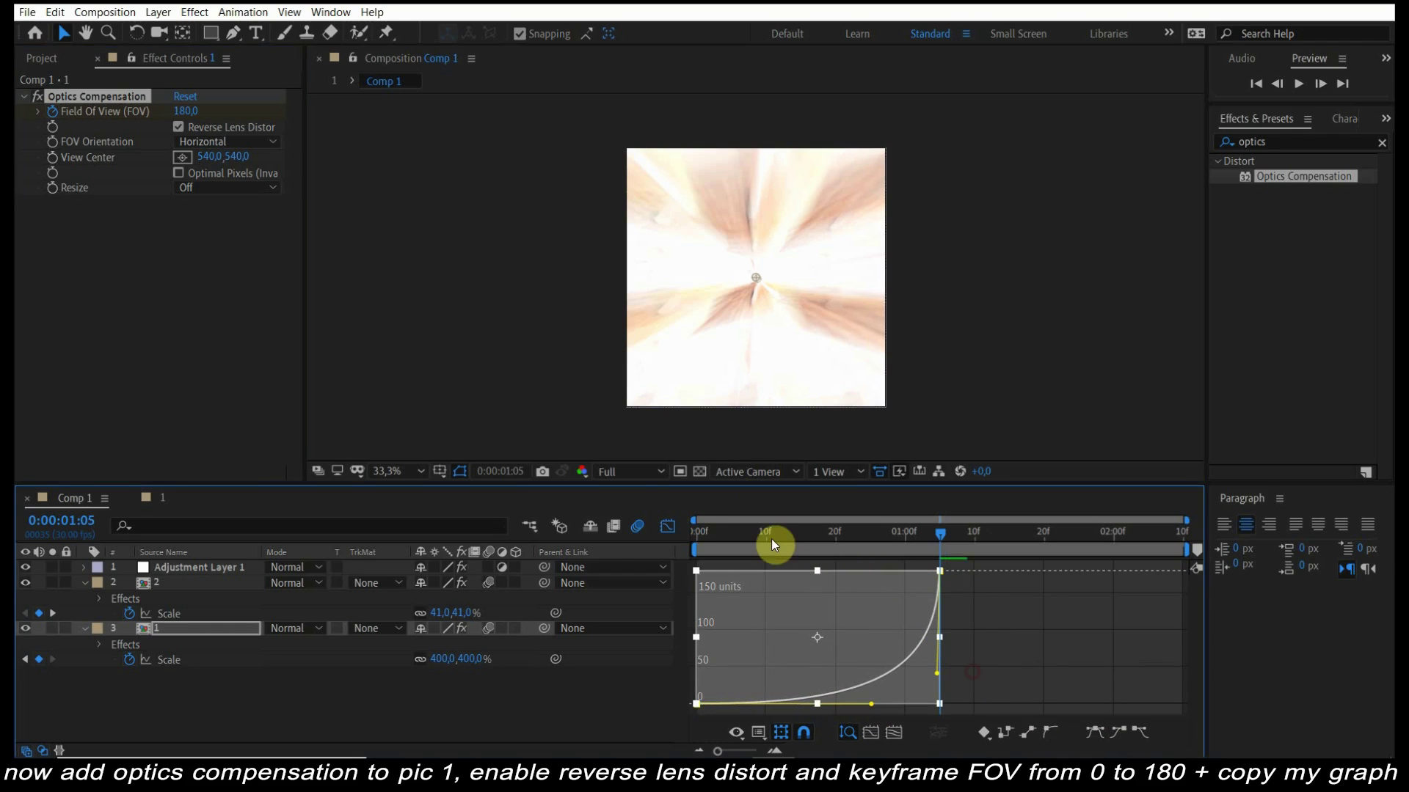
pyautogui.click(668, 527)
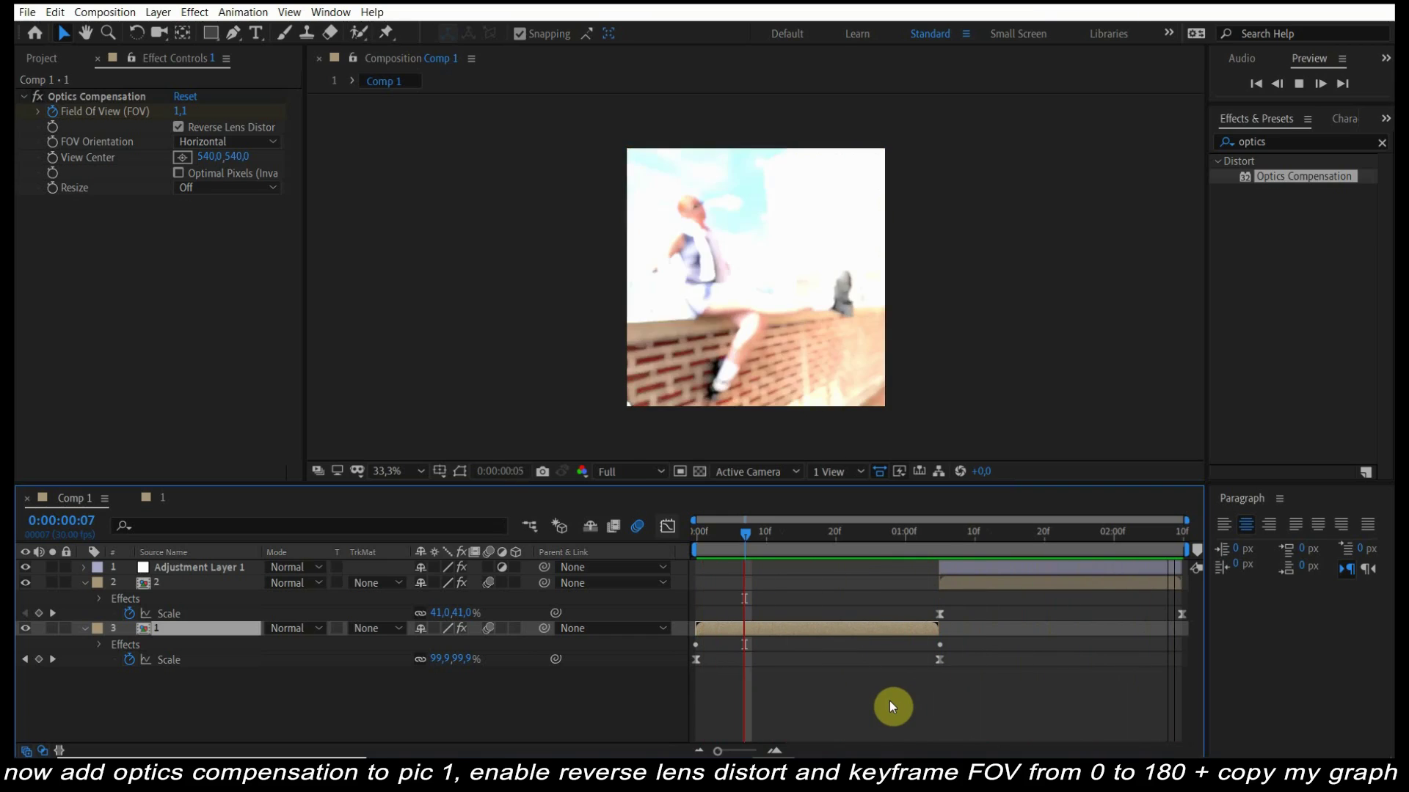
pyautogui.click(942, 537)
# - Keyframe Opacity around 1:05 so pic 1 fades 100% to 0% and pic 2 fades in, then preview
pyautogui.click(869, 679)
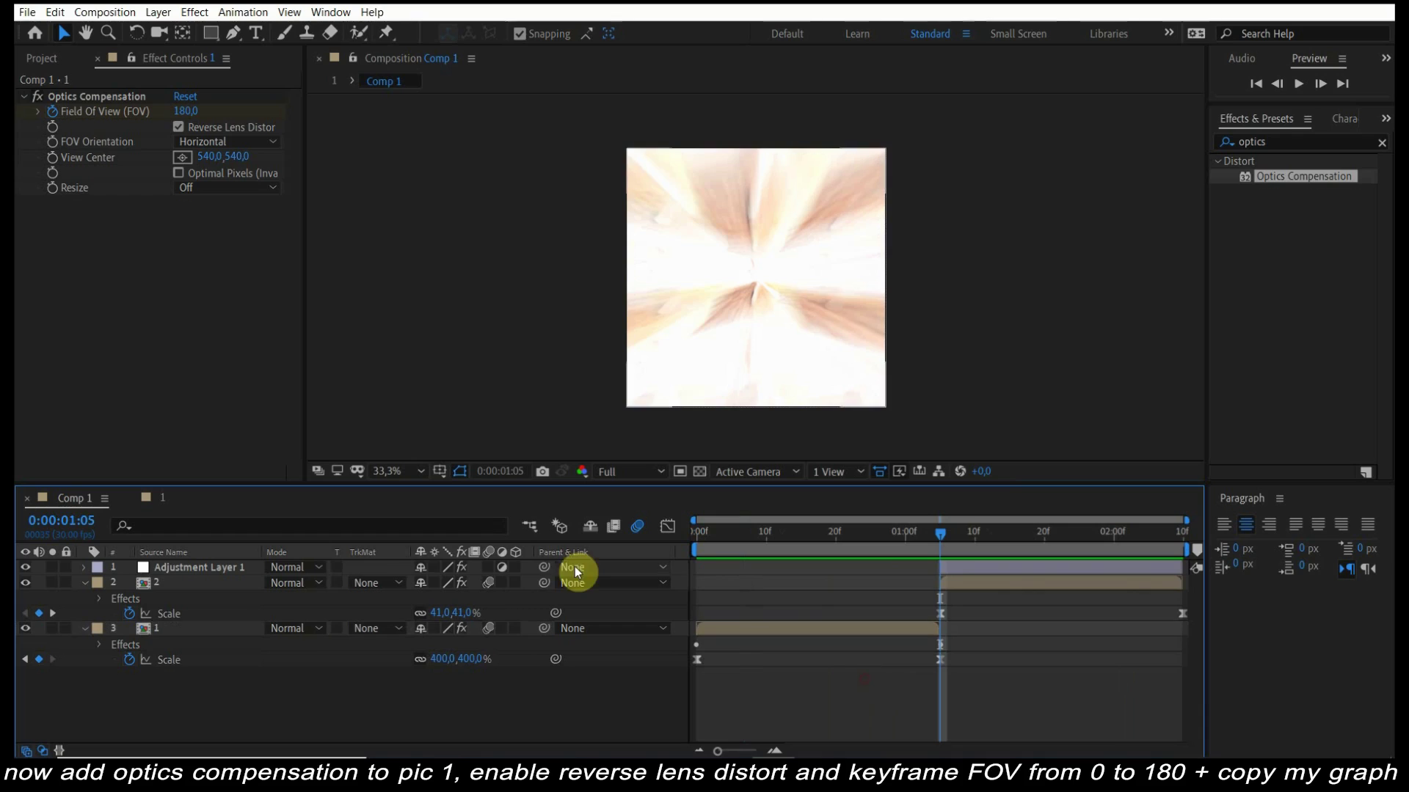
pyautogui.moveTo(526, 581); pyautogui.dragTo(544, 681)
pyautogui.press('t')
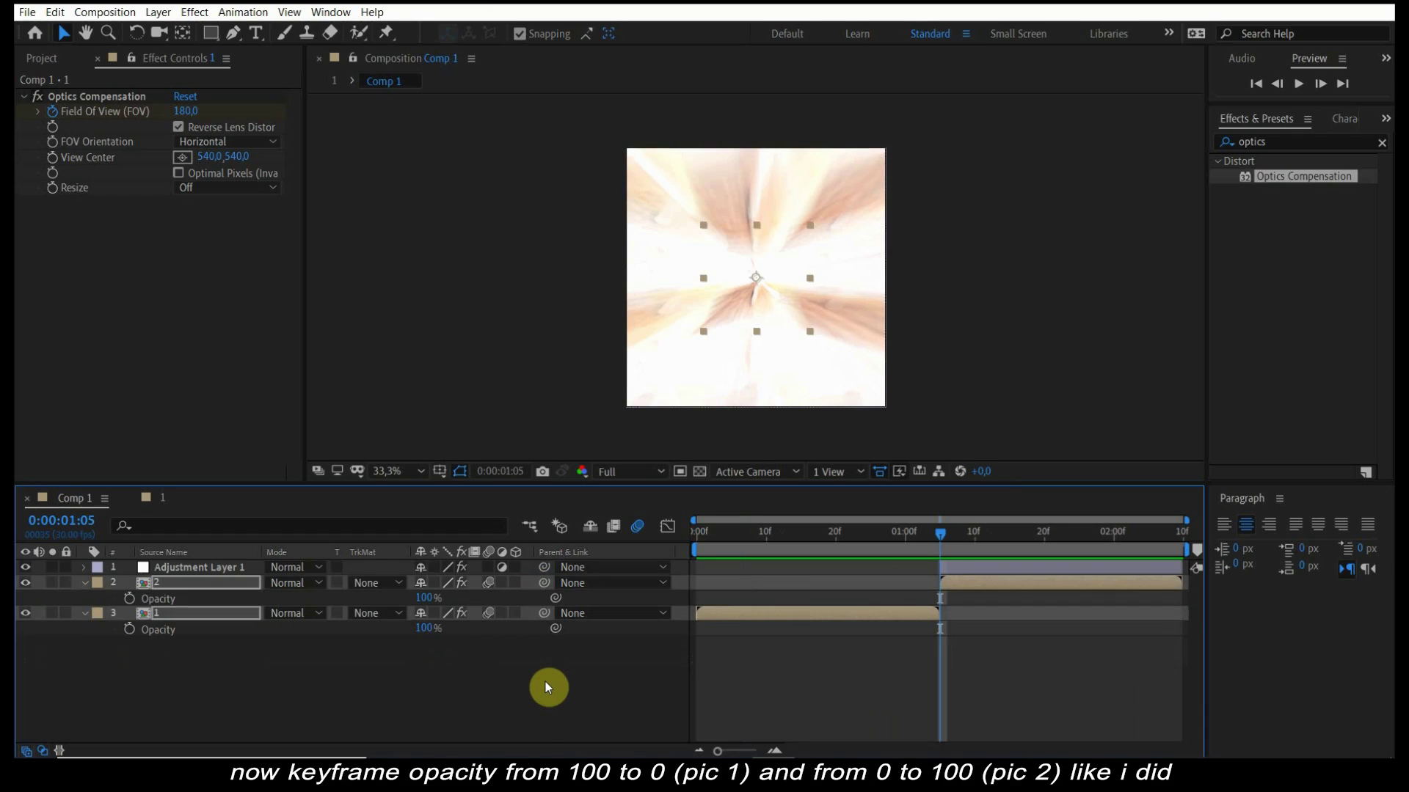
pyautogui.click(130, 598)
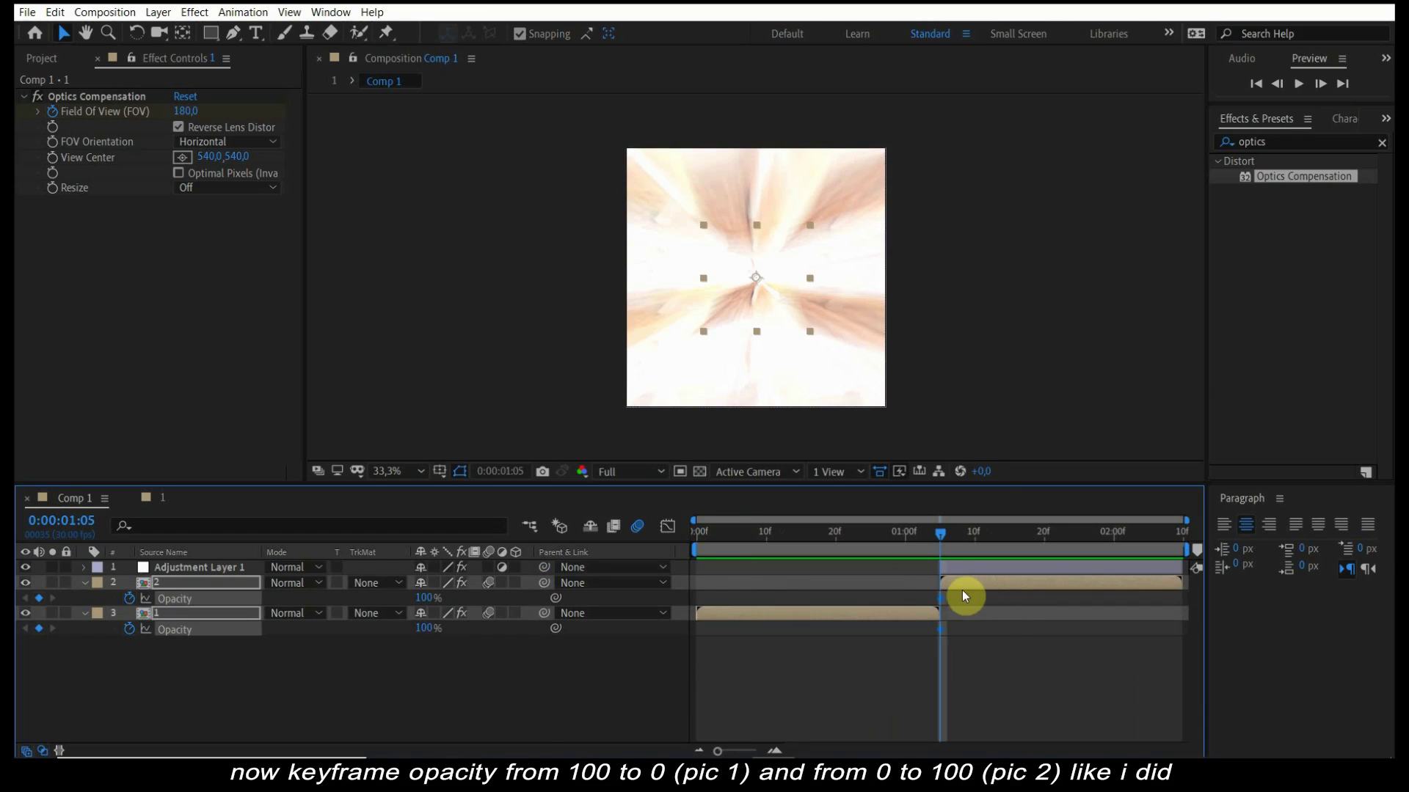
pyautogui.moveTo(945, 600); pyautogui.dragTo(997, 603)
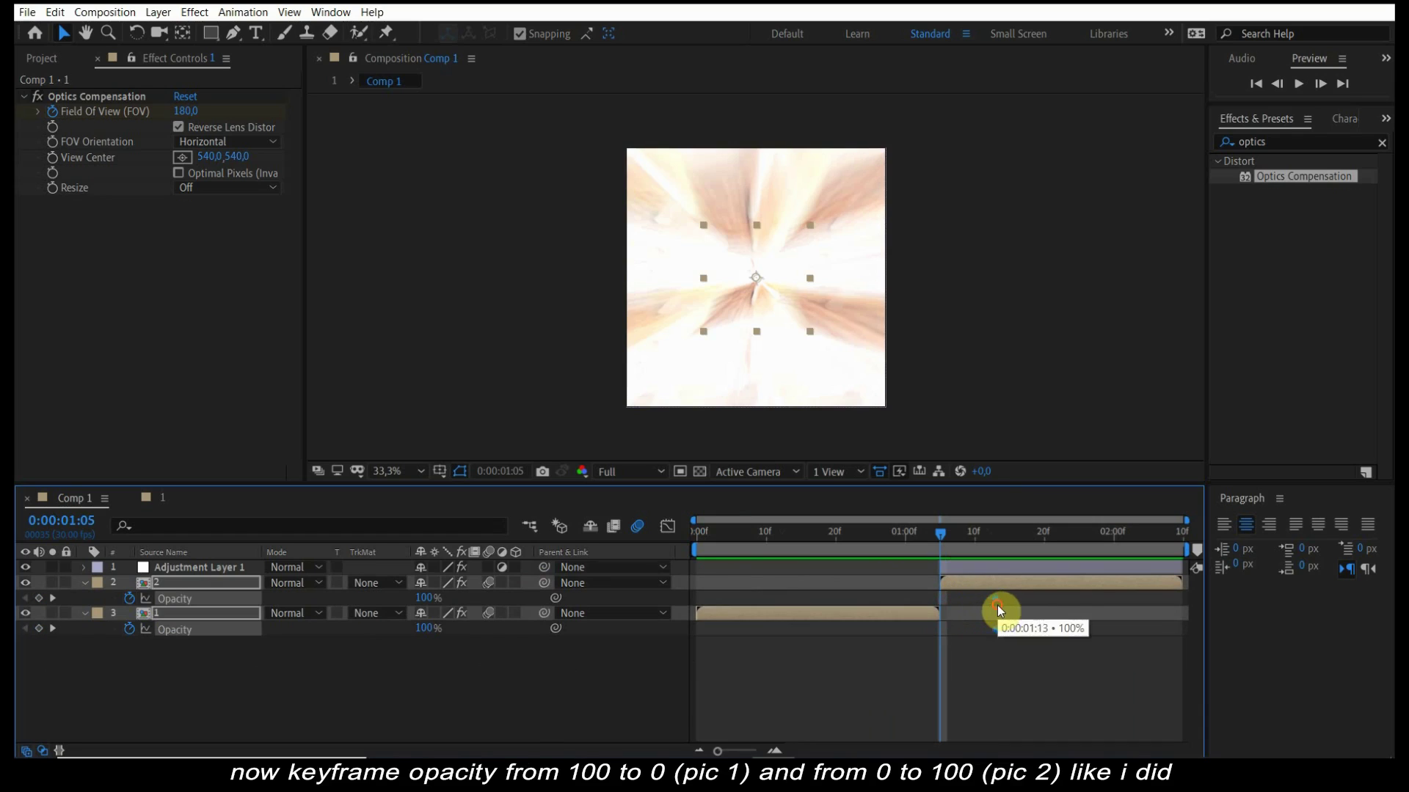
pyautogui.moveTo(426, 598); pyautogui.dragTo(188, 638)
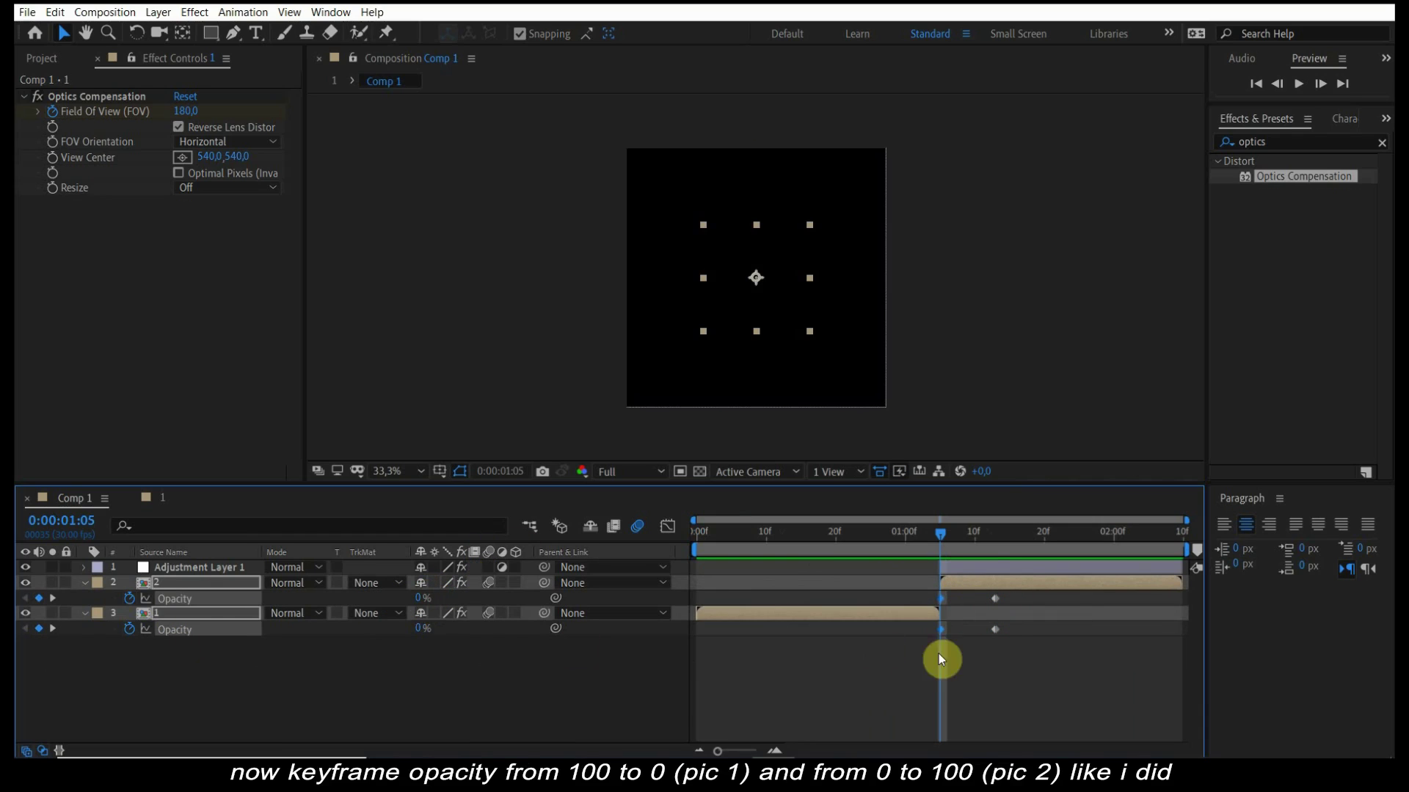
pyautogui.moveTo(996, 629); pyautogui.dragTo(880, 637)
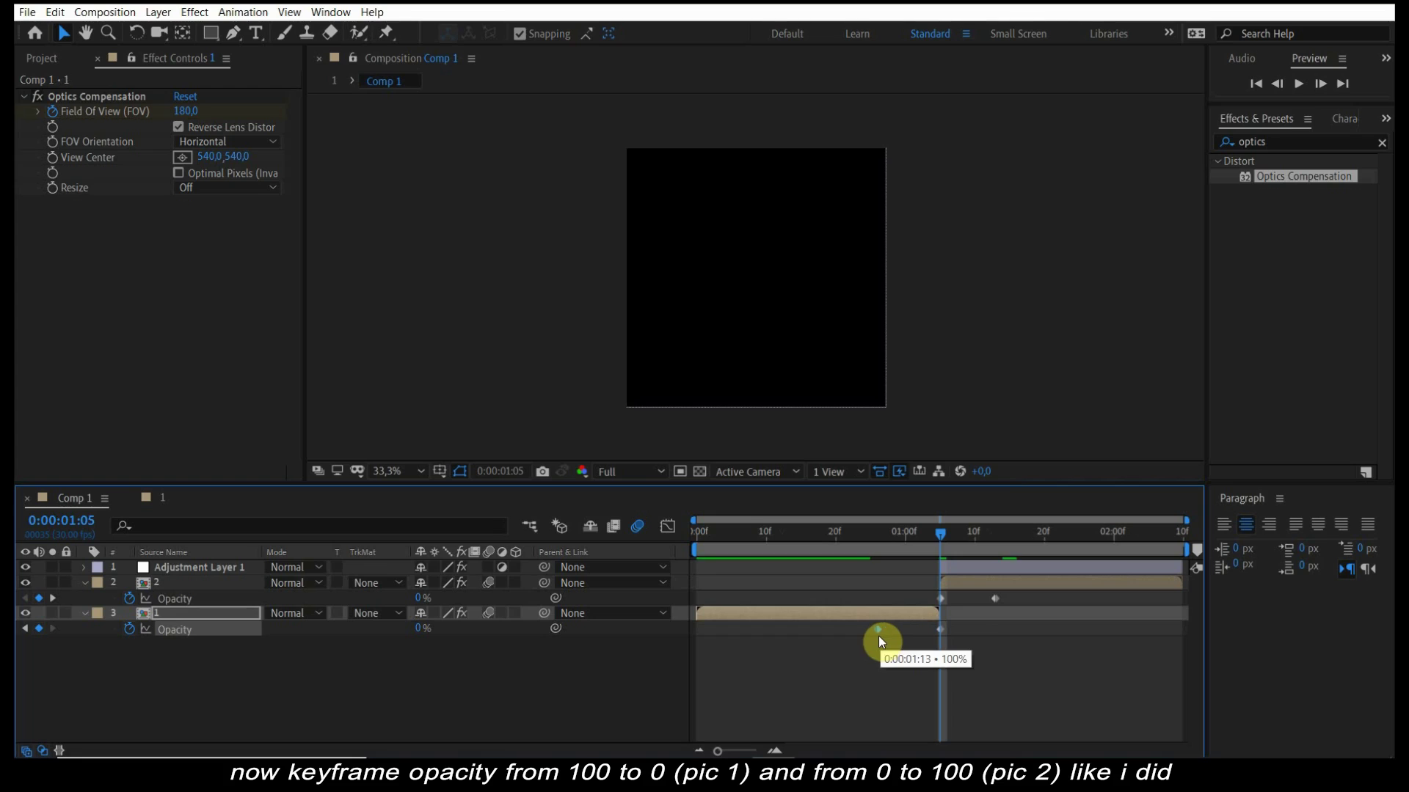
pyautogui.press('space')
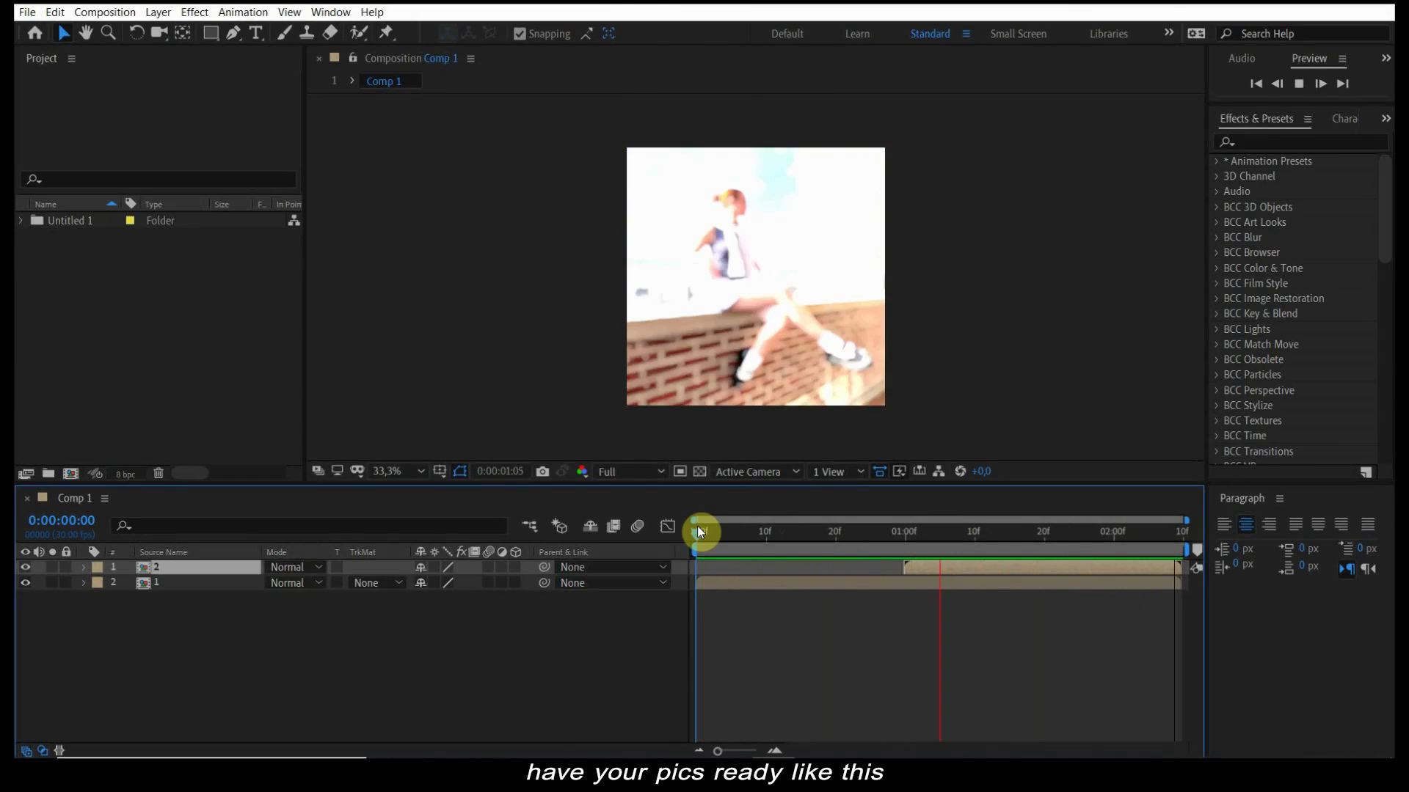
# - Place IMG_2367.MOV from the Project folder above pic 2, starting at 0:00:01:00
pyautogui.press('space')
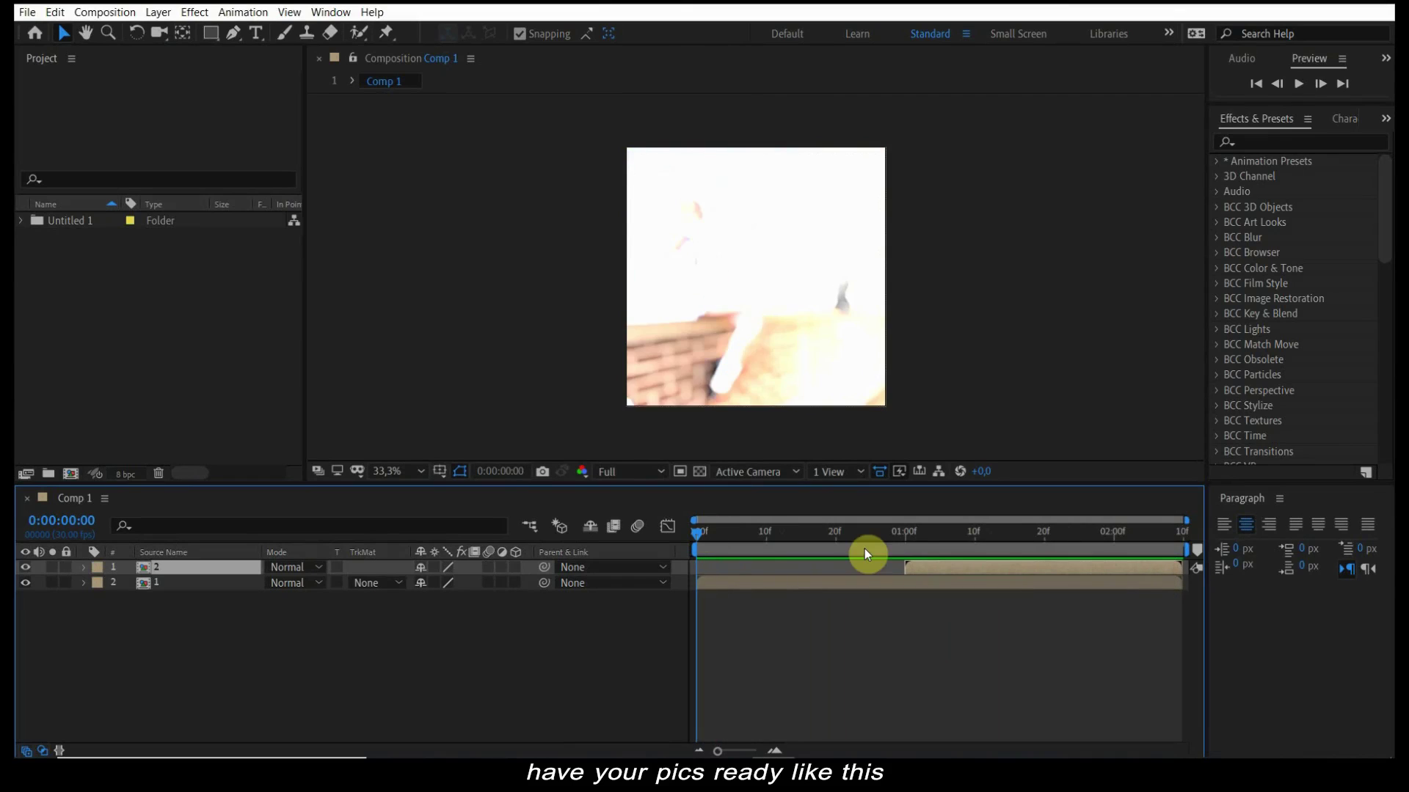
pyautogui.click(904, 535)
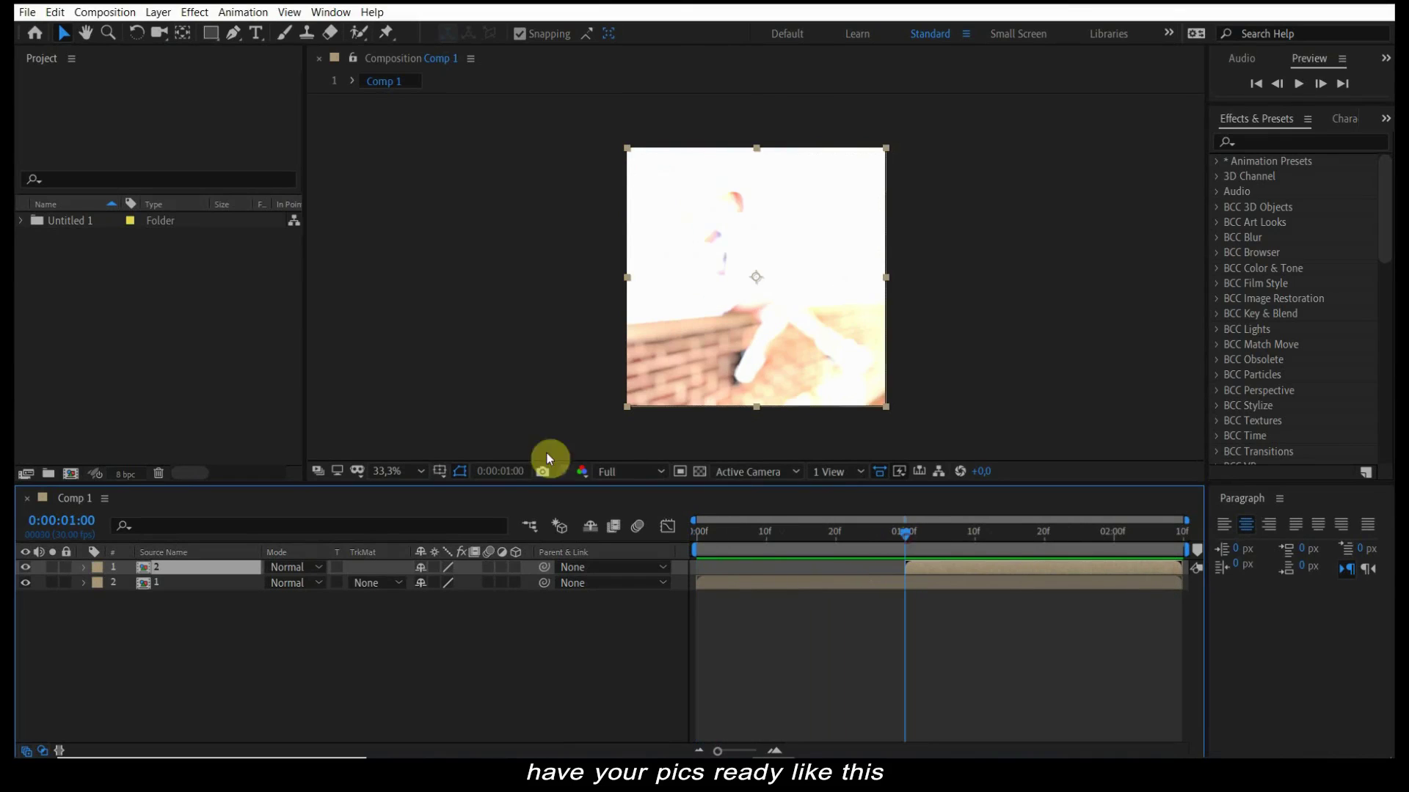
pyautogui.click(22, 221)
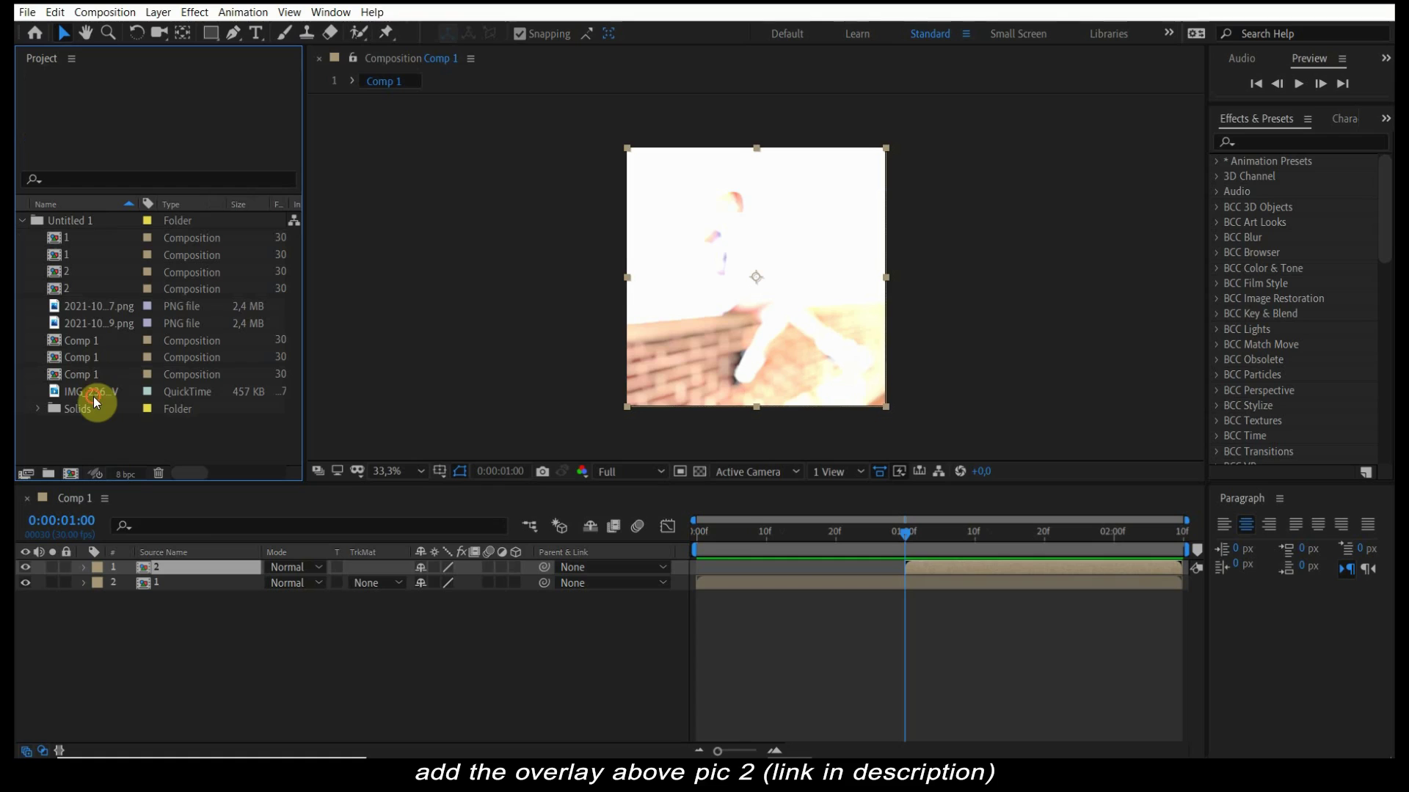
pyautogui.moveTo(94, 393)
pyautogui.mouseDown()
pyautogui.moveTo(193, 575)
pyautogui.moveTo(191, 561)
pyautogui.mouseUp()
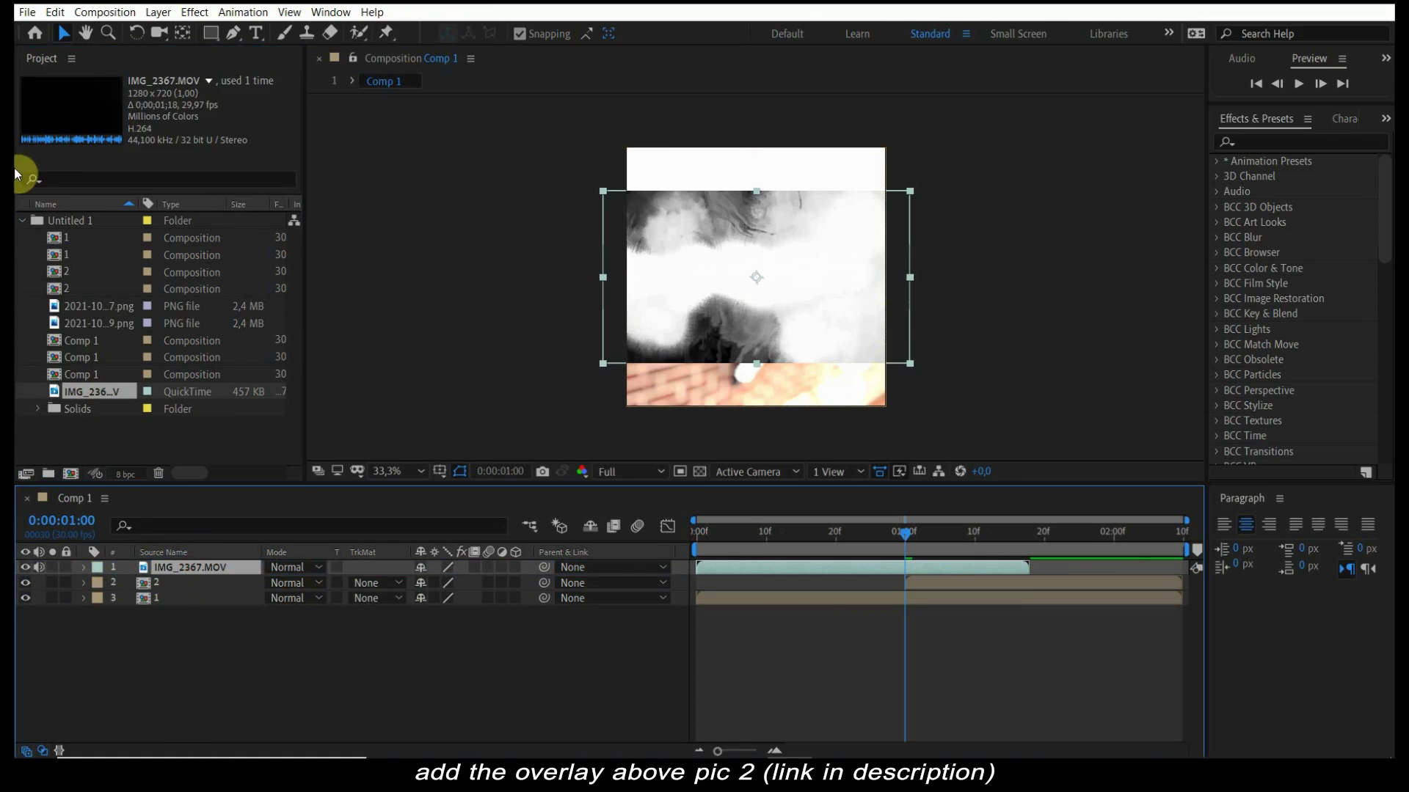
pyautogui.click(25, 223)
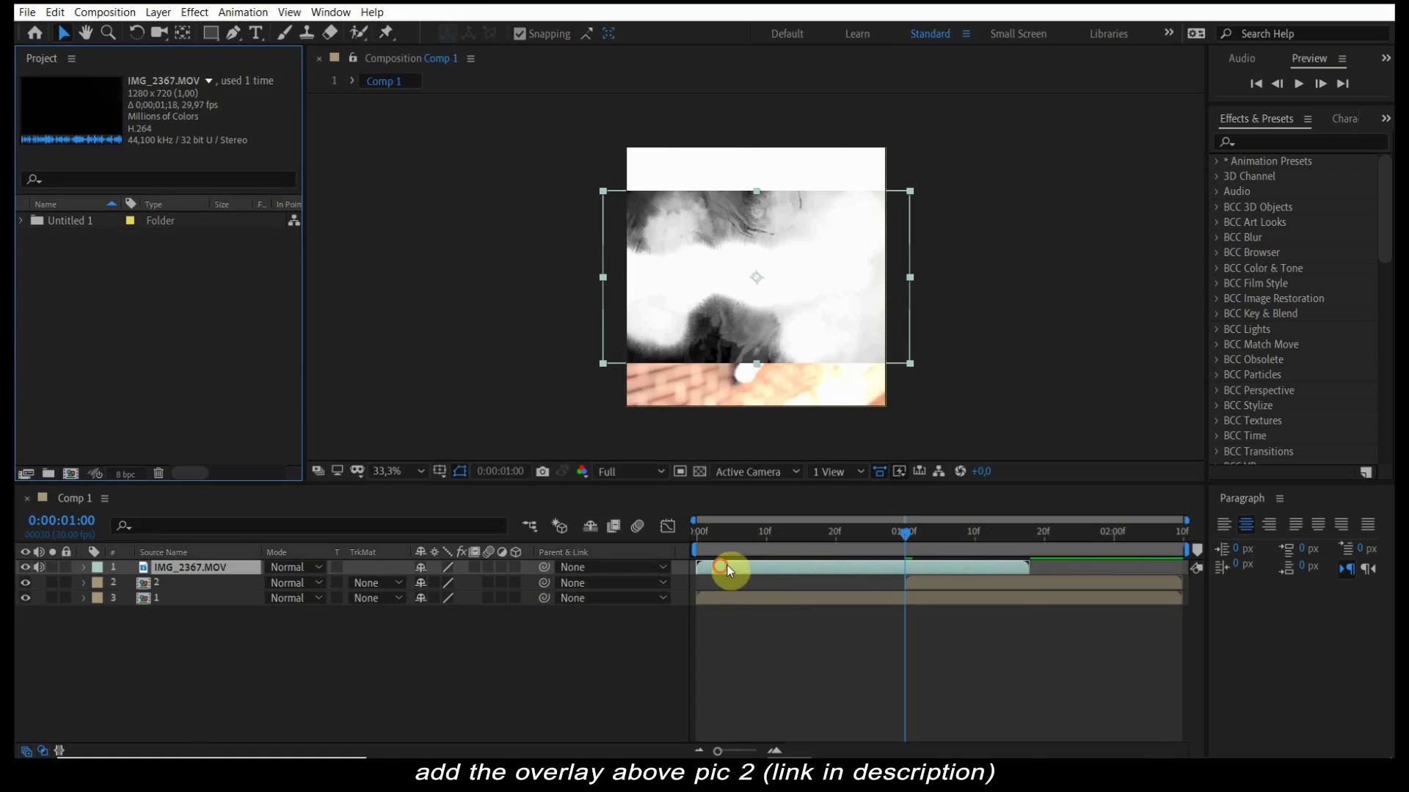
pyautogui.moveTo(728, 567); pyautogui.dragTo(930, 562)
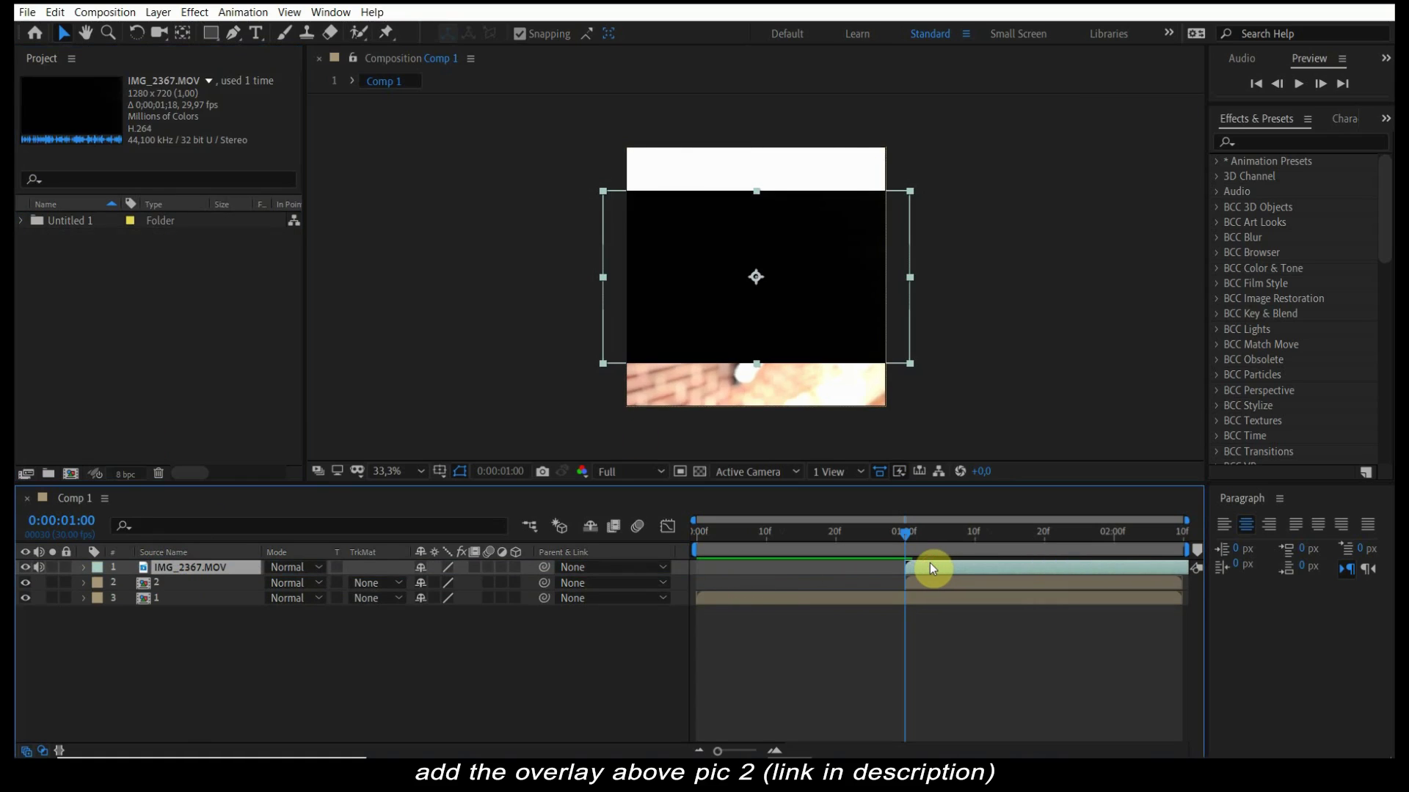
# - Enable time remapping on the overlay and set its last keyframe to 0;00;01;18
pyautogui.hotkey('ctrl', 'alt', 't')
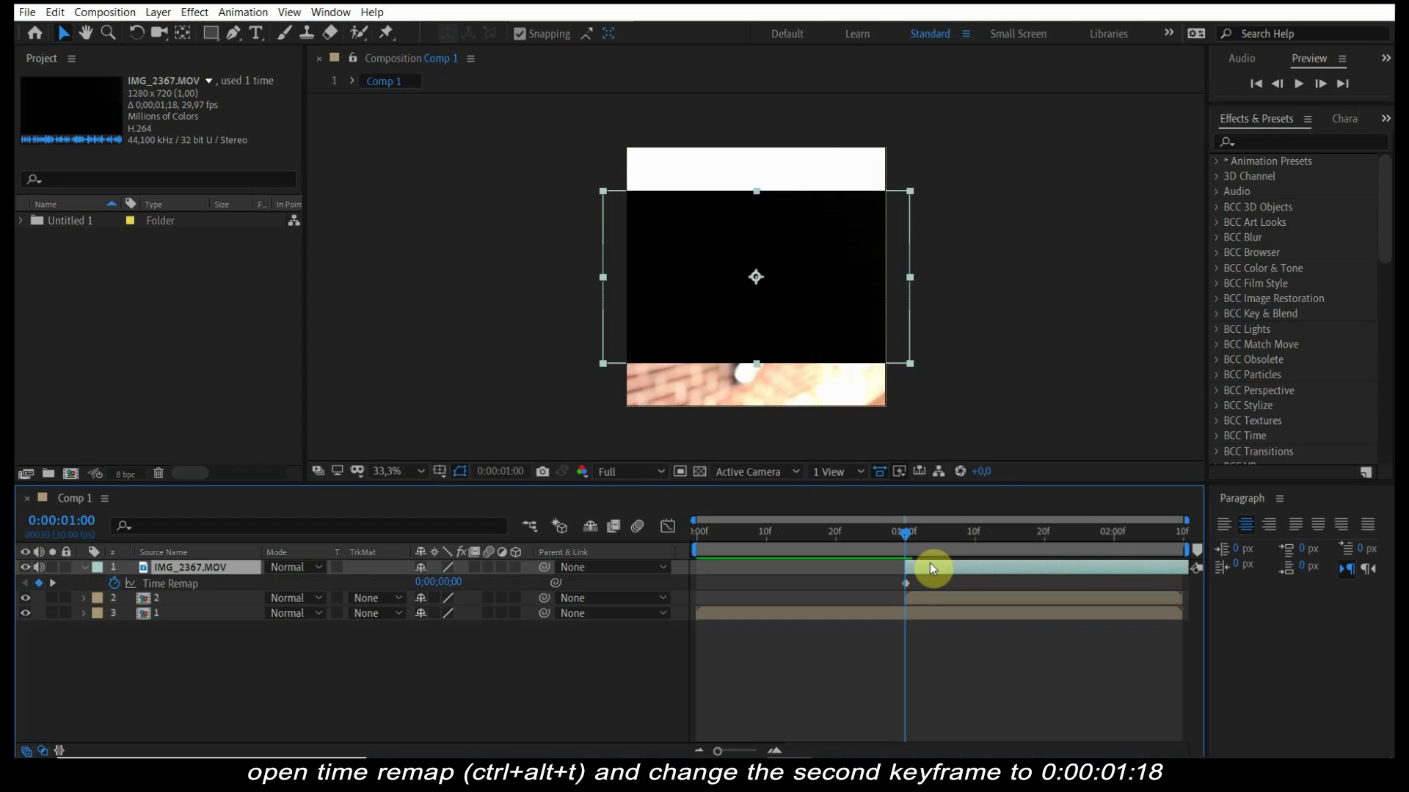
pyautogui.moveTo(1080, 527); pyautogui.dragTo(1284, 527)
pyautogui.click(512, 583)
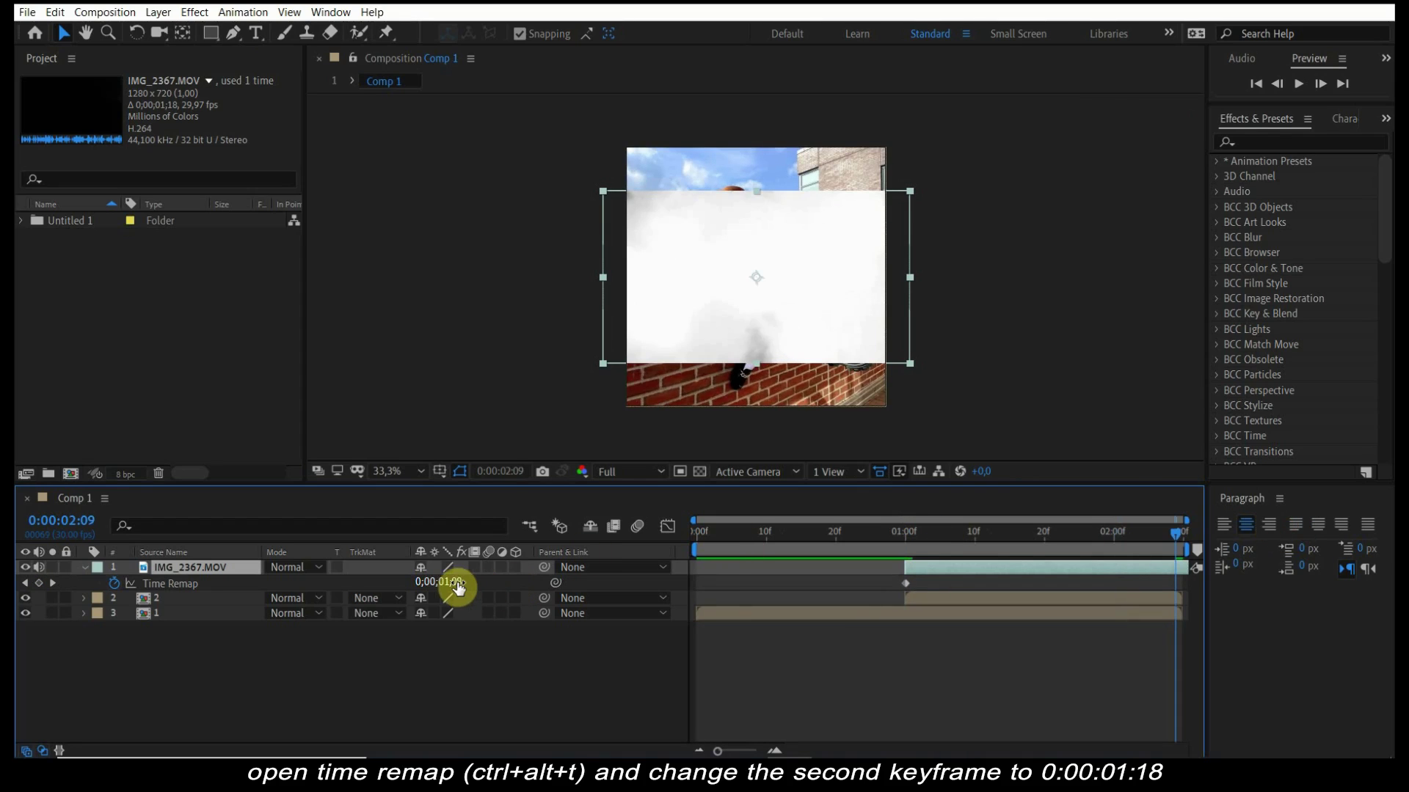
pyautogui.write('118')
pyautogui.press('Return')
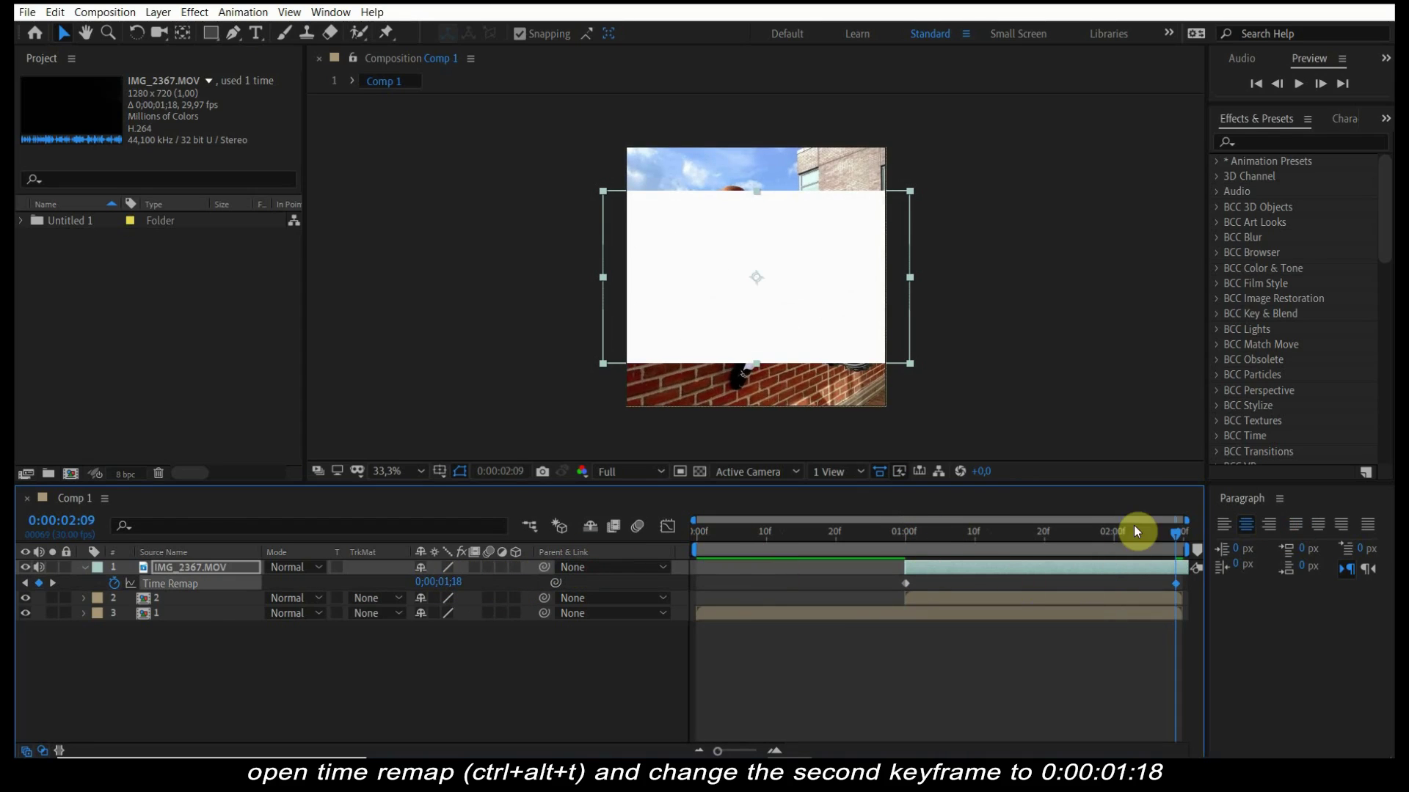
pyautogui.click(1320, 84)
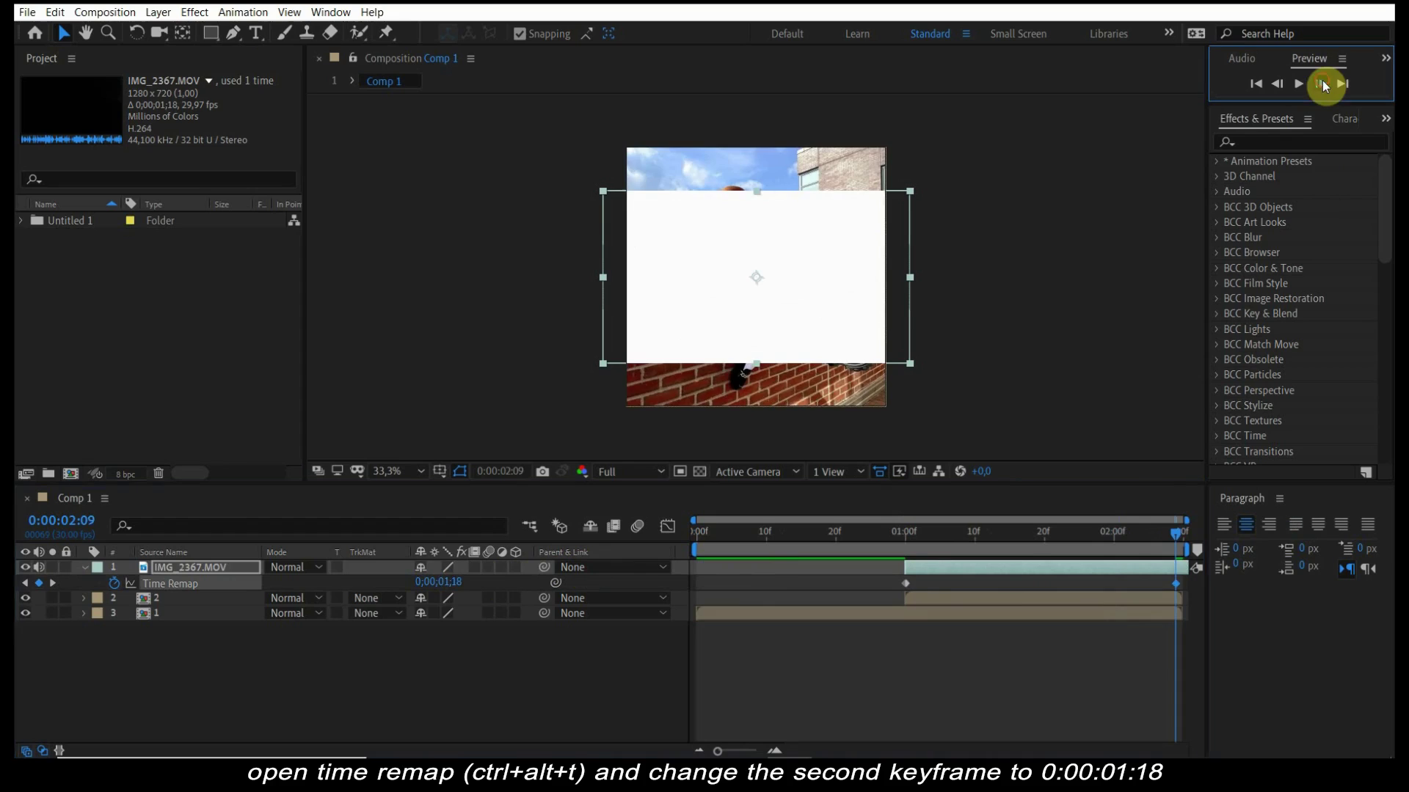
# - Scale the overlay up to 154% at 1 second and preview it
pyautogui.click(963, 675)
pyautogui.click(908, 533)
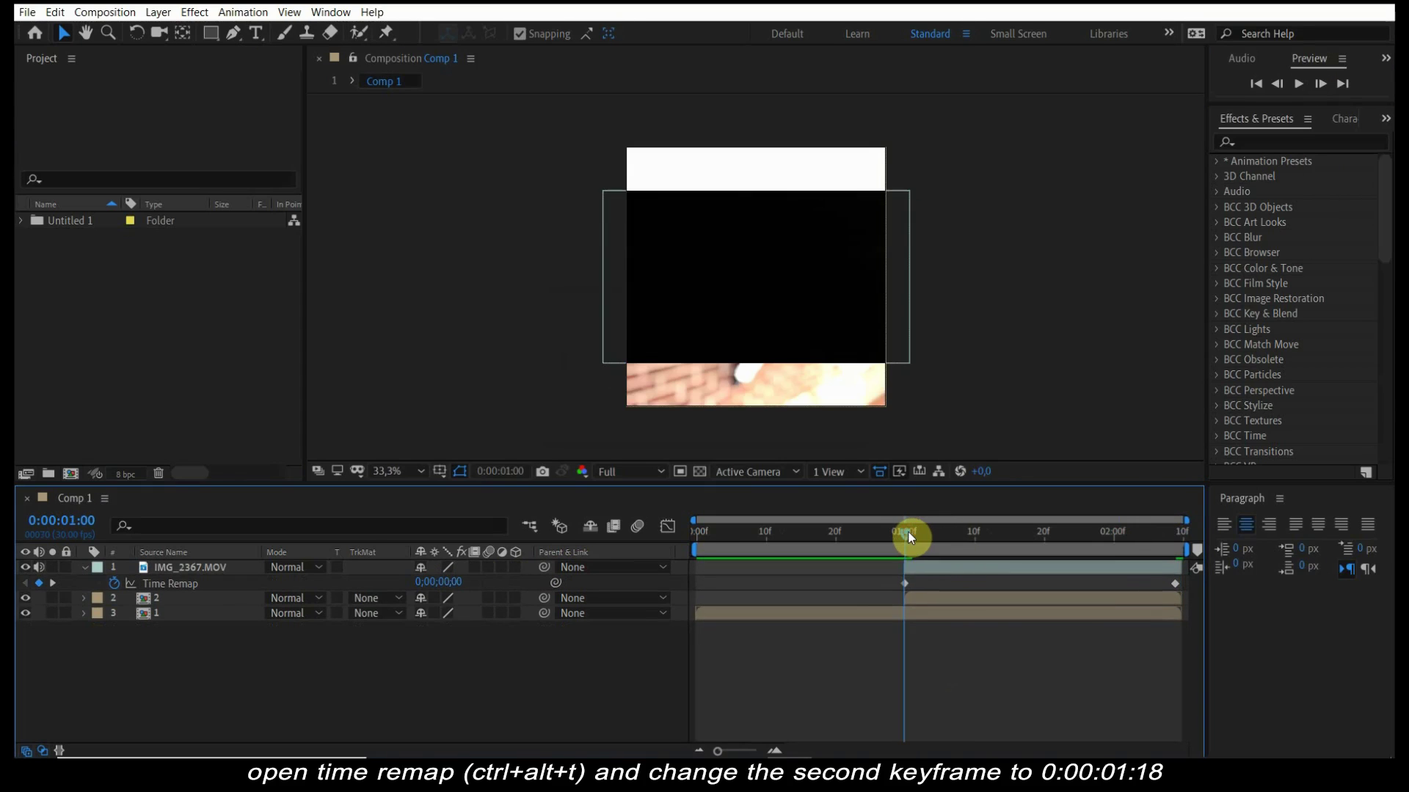
pyautogui.click(920, 570)
pyautogui.press('s')
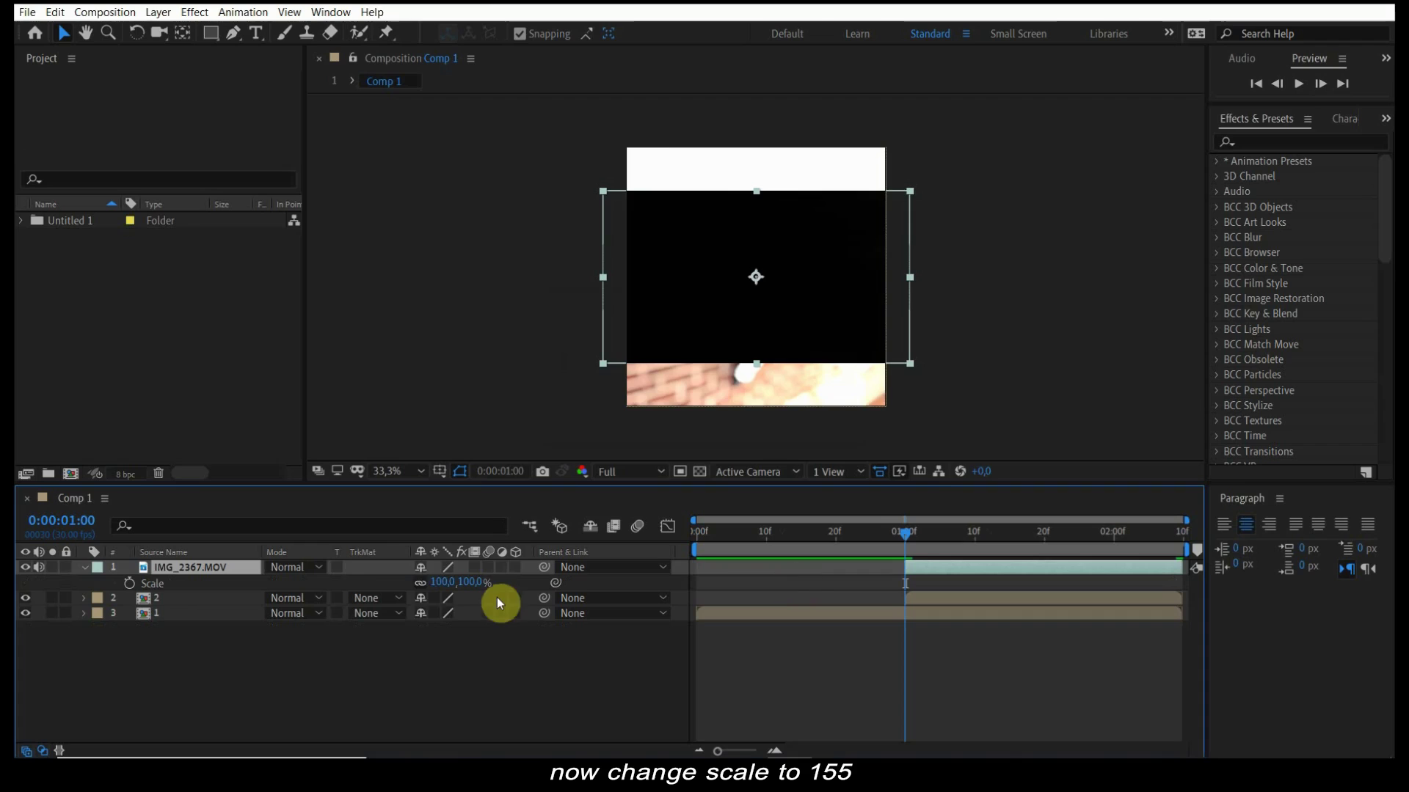
pyautogui.moveTo(470, 582); pyautogui.dragTo(517, 583)
pyautogui.press('space')
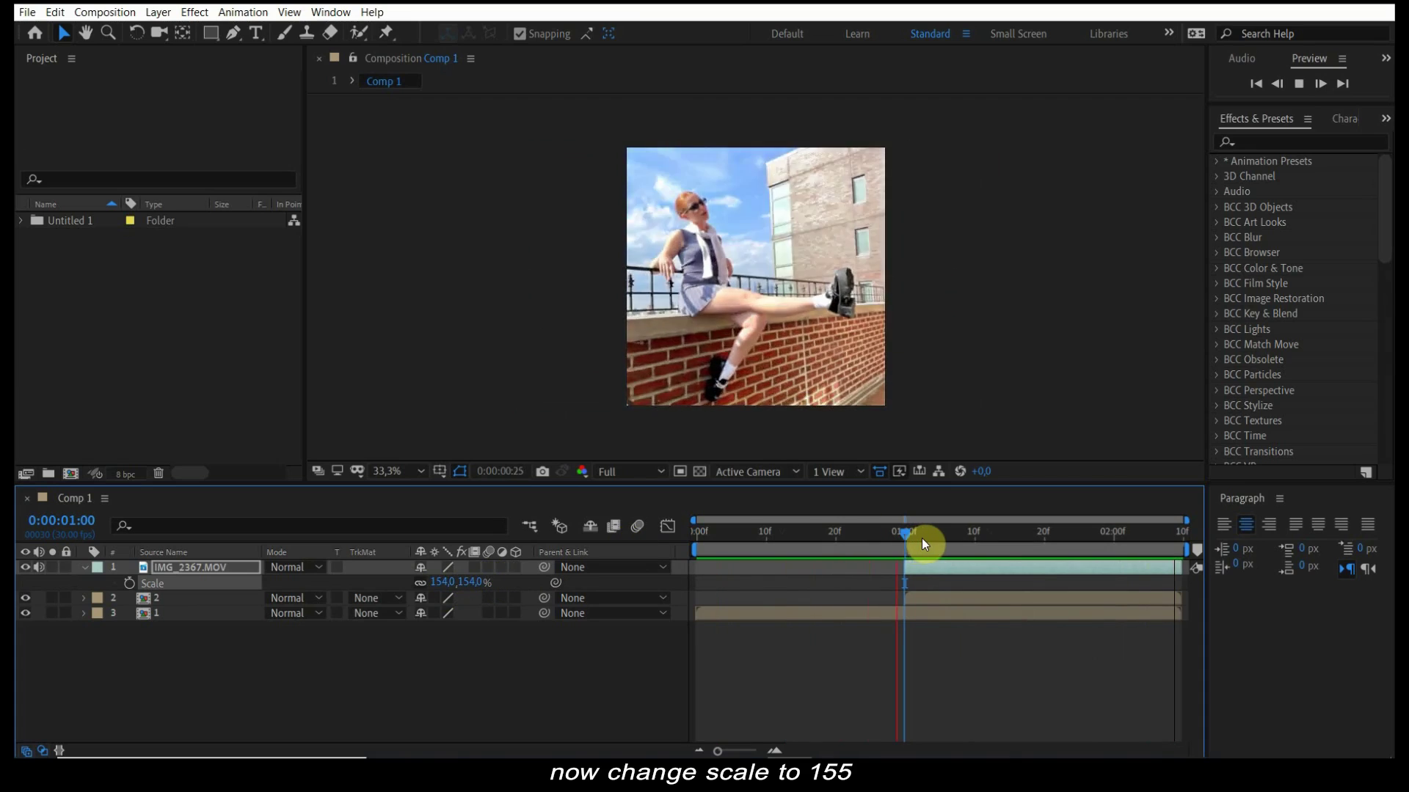
pyautogui.press('space')
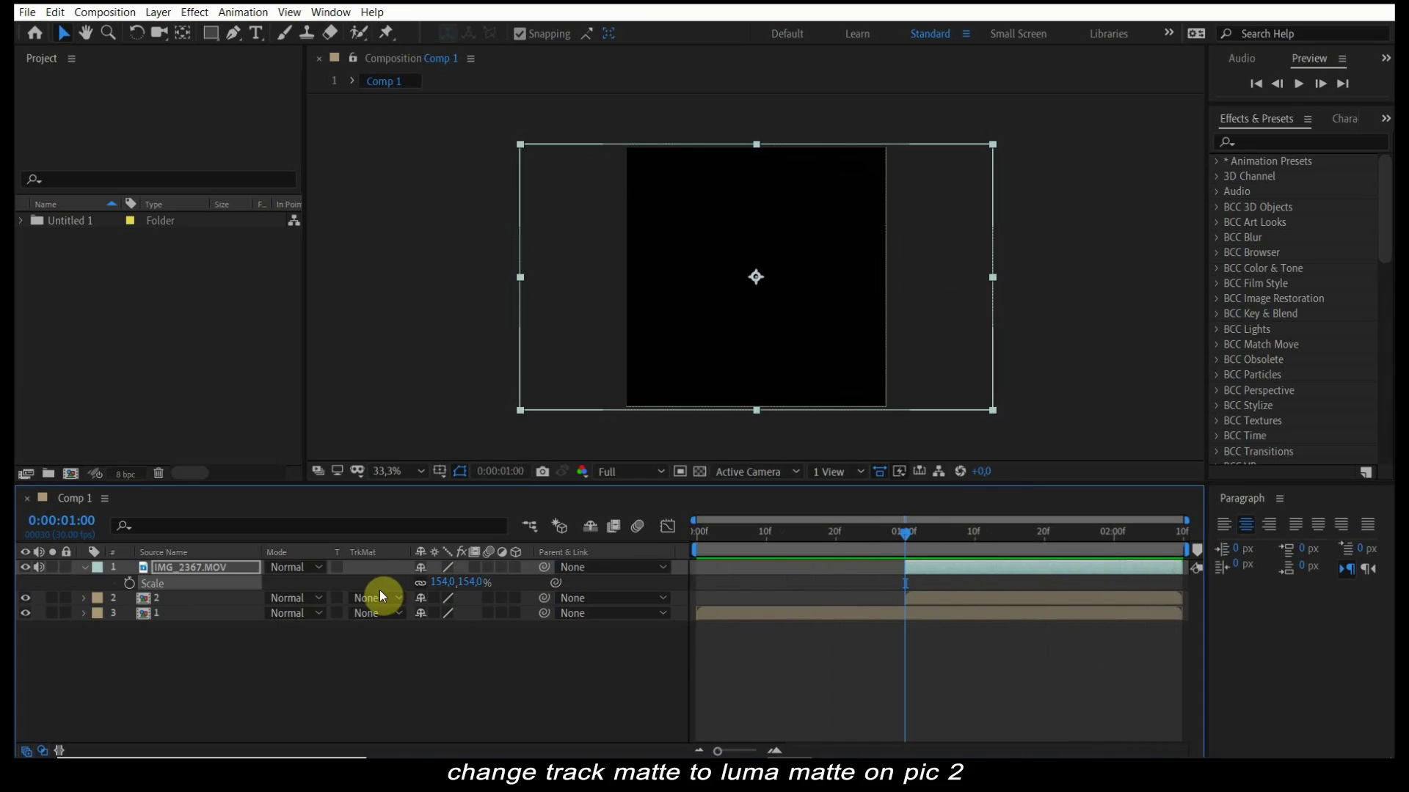
# - Set pic 2's track matte to Luma Matte 'IMG_2367.MOV' and preview the result
pyautogui.click(377, 596)
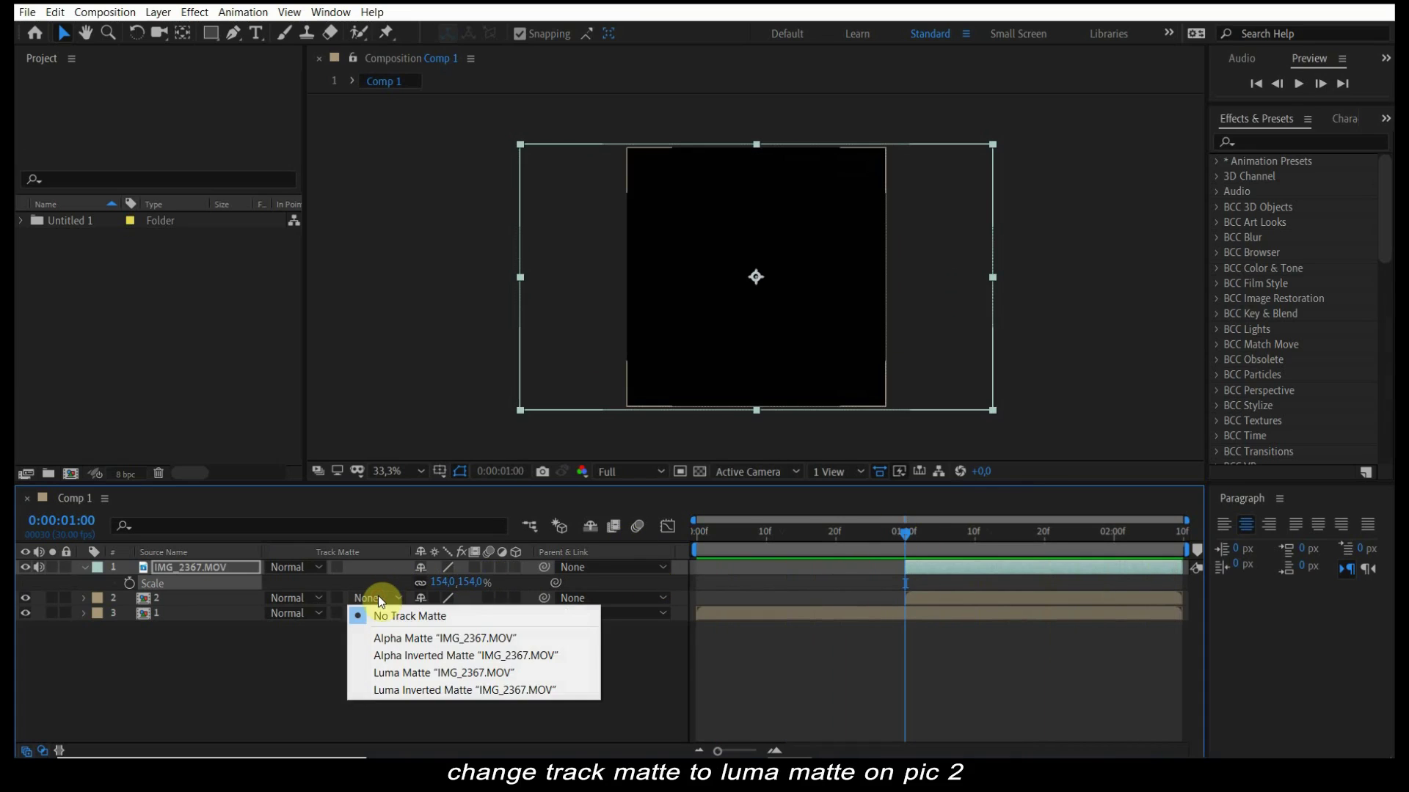
pyautogui.click(421, 673)
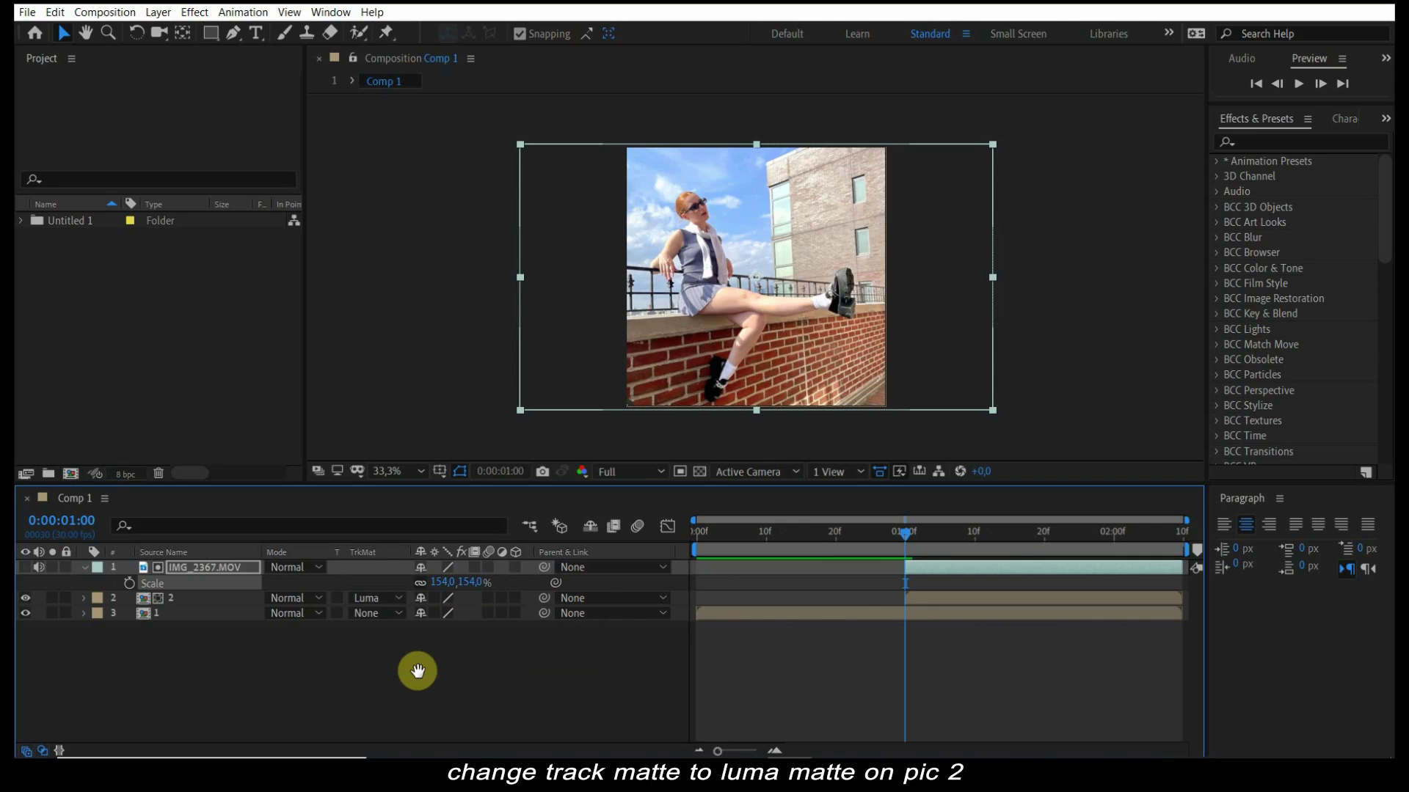
pyautogui.press('space')
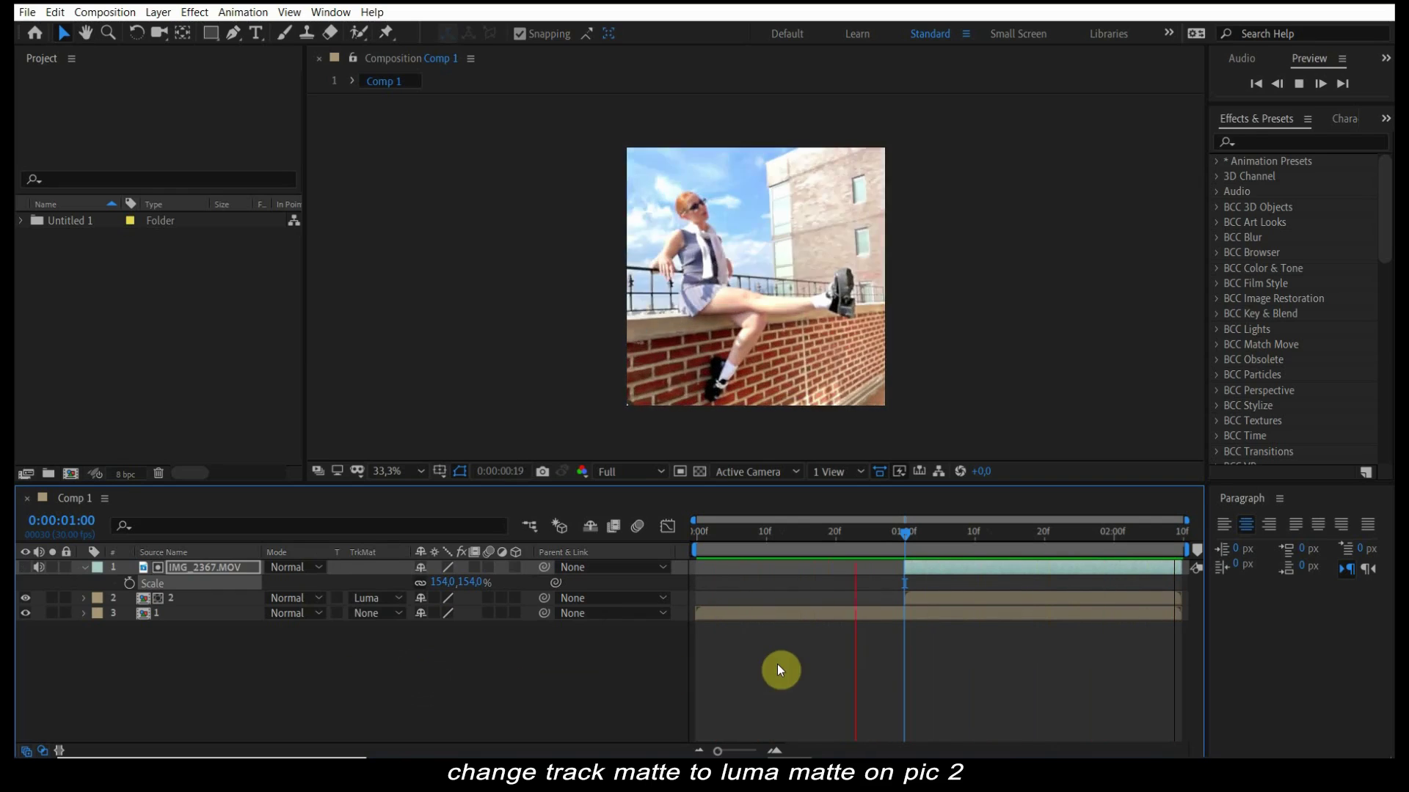
pyautogui.press('space')
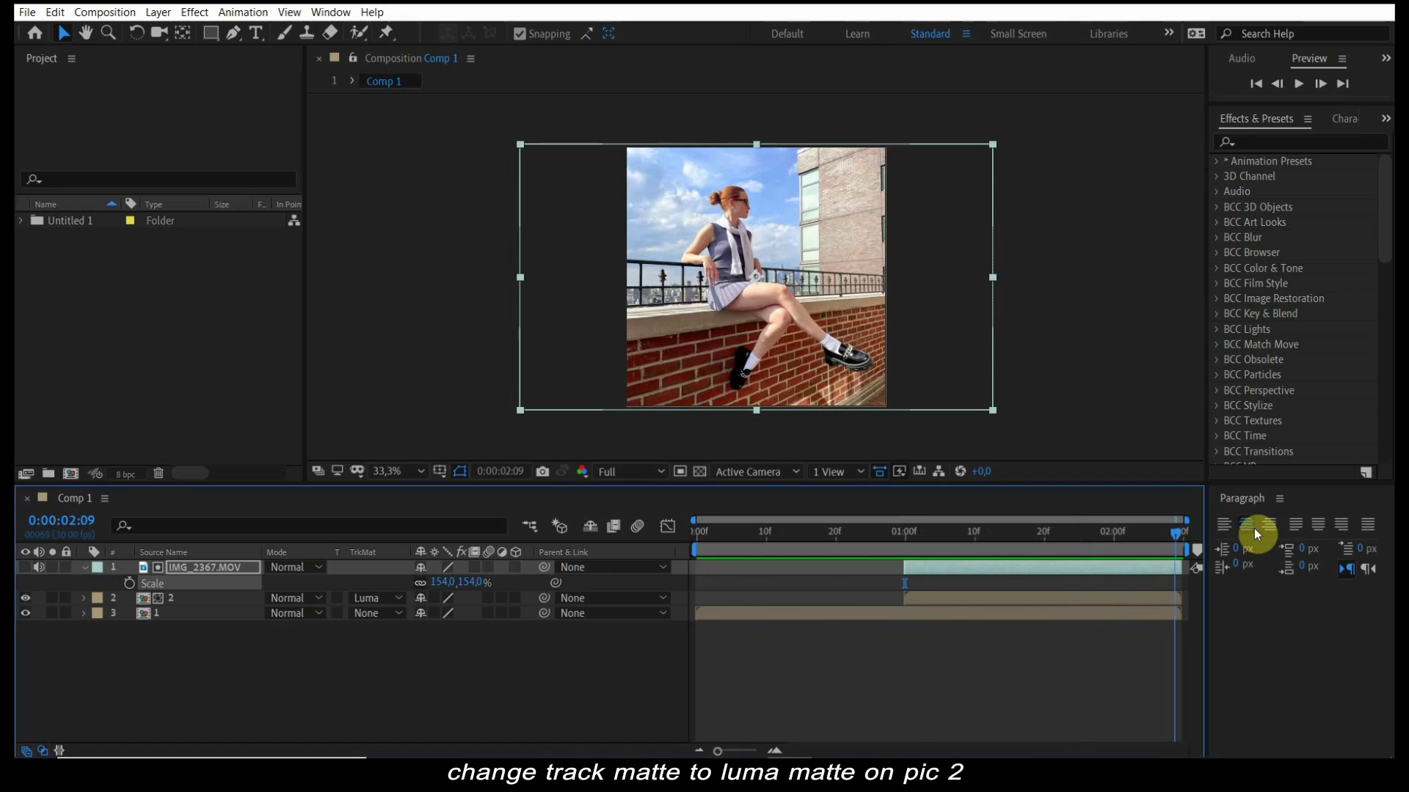
pyautogui.click(926, 619)
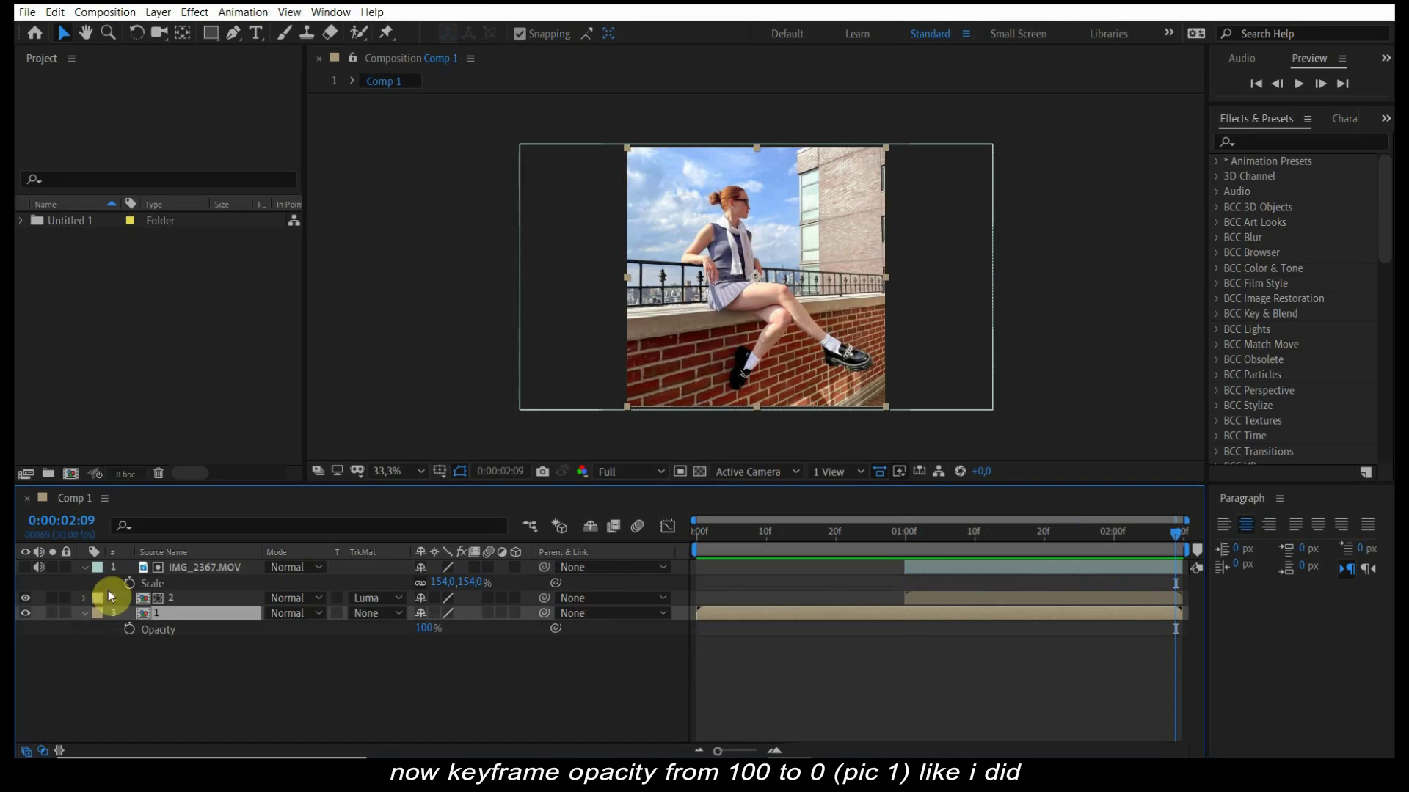
# - Keyframe pic 1's Opacity at 100% at 1 second and 0% at the comp end, then preview
pyautogui.click(129, 629)
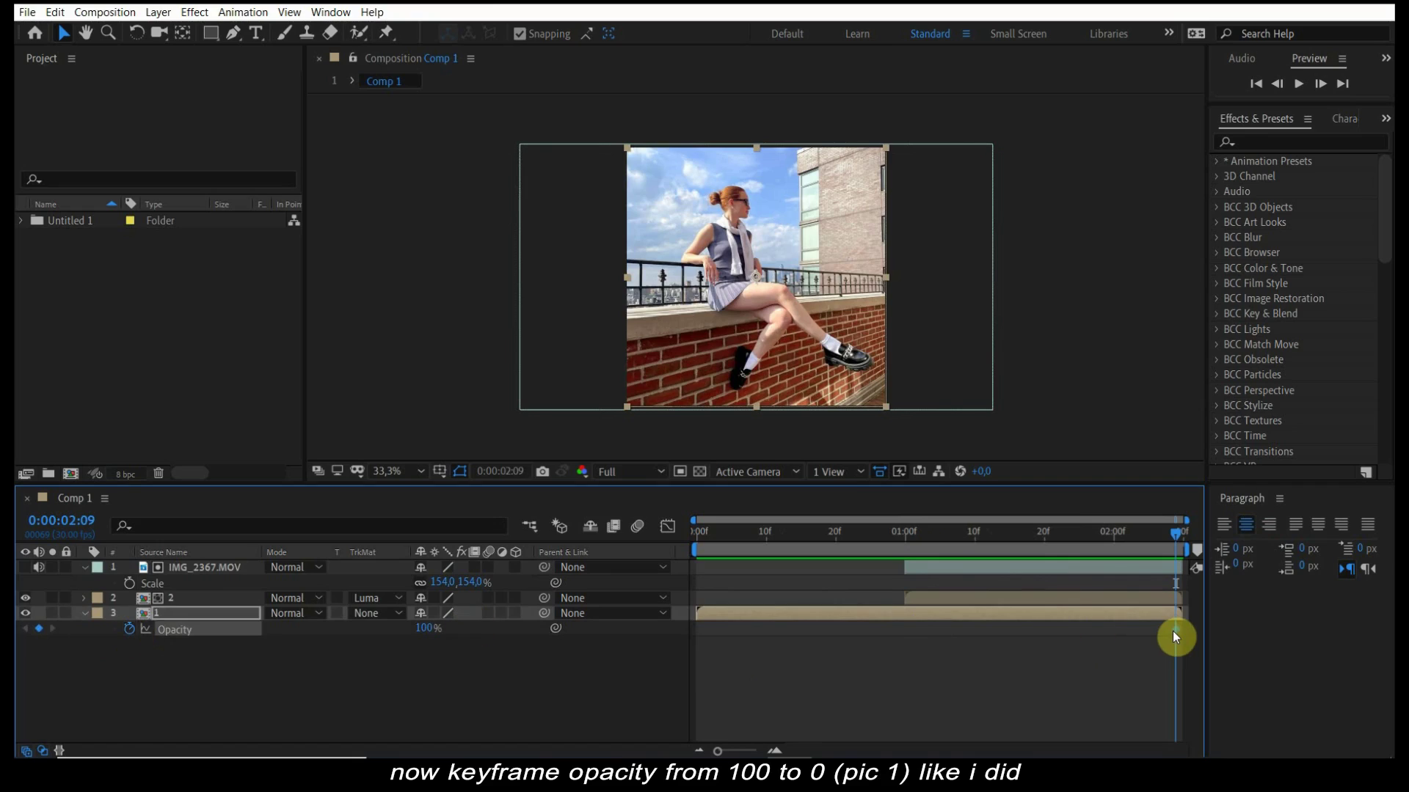
pyautogui.moveTo(1173, 633); pyautogui.dragTo(906, 629)
pyautogui.moveTo(425, 640); pyautogui.dragTo(301, 642)
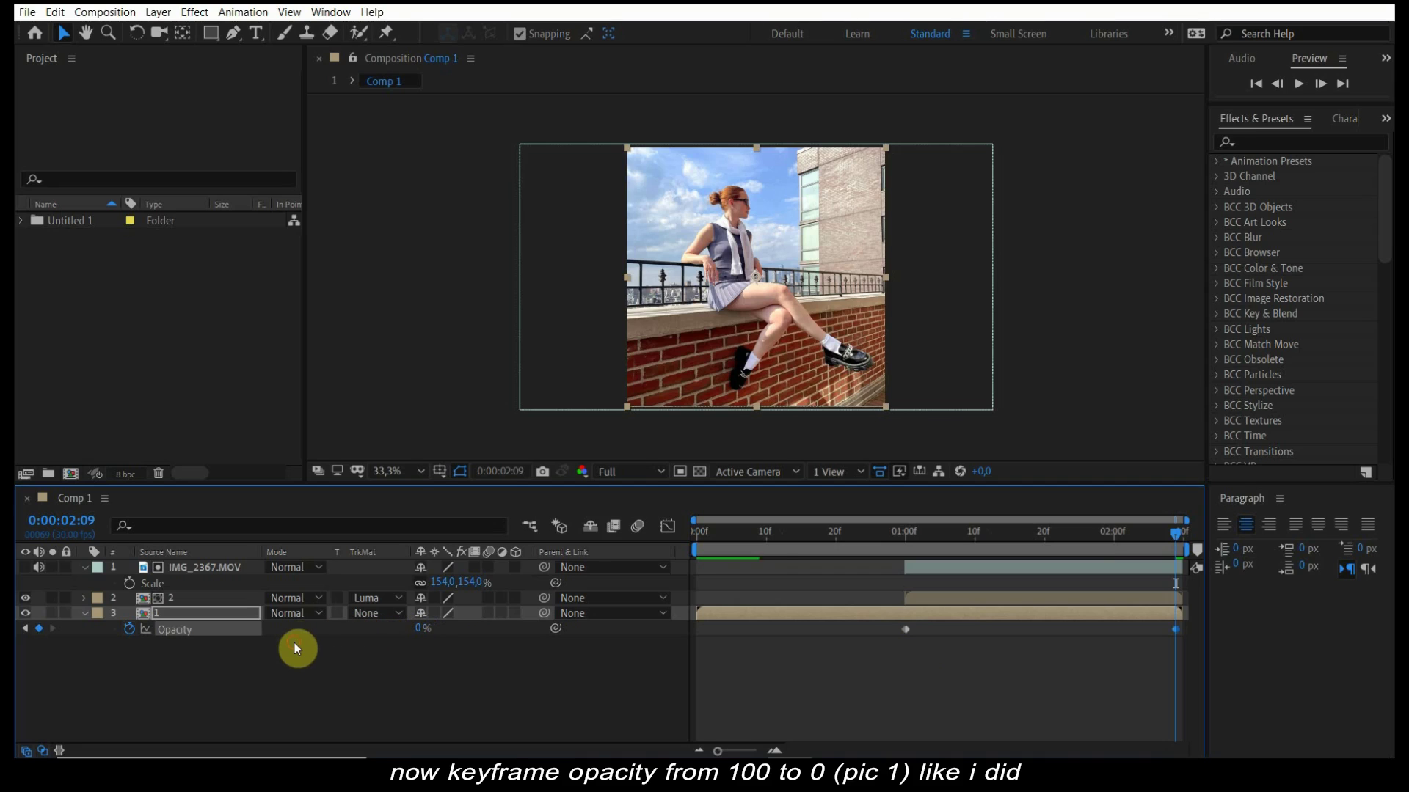
pyautogui.press('space')
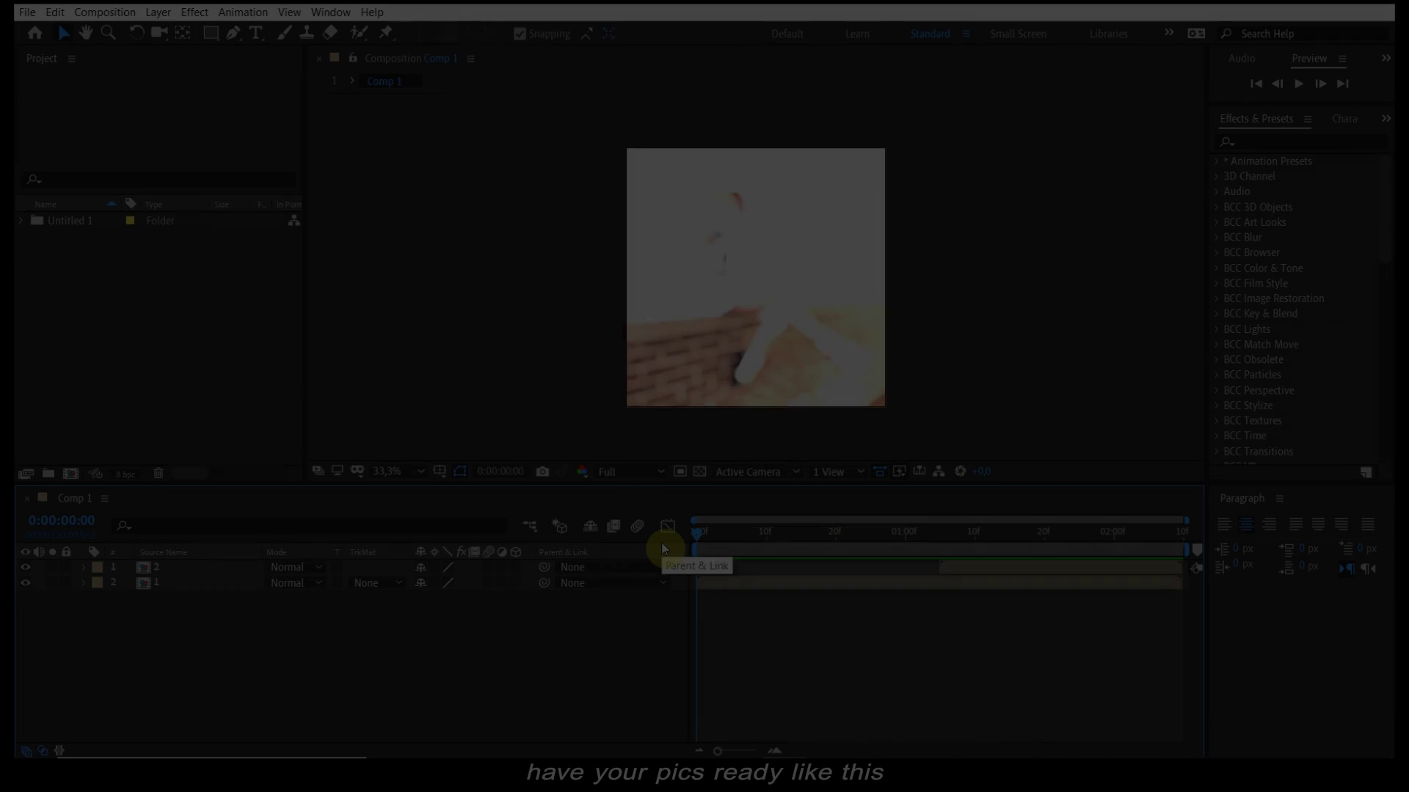
# - Apply Linear Wipe to the pic 2 layer with Transition Completion at 50%
pyautogui.press('space')
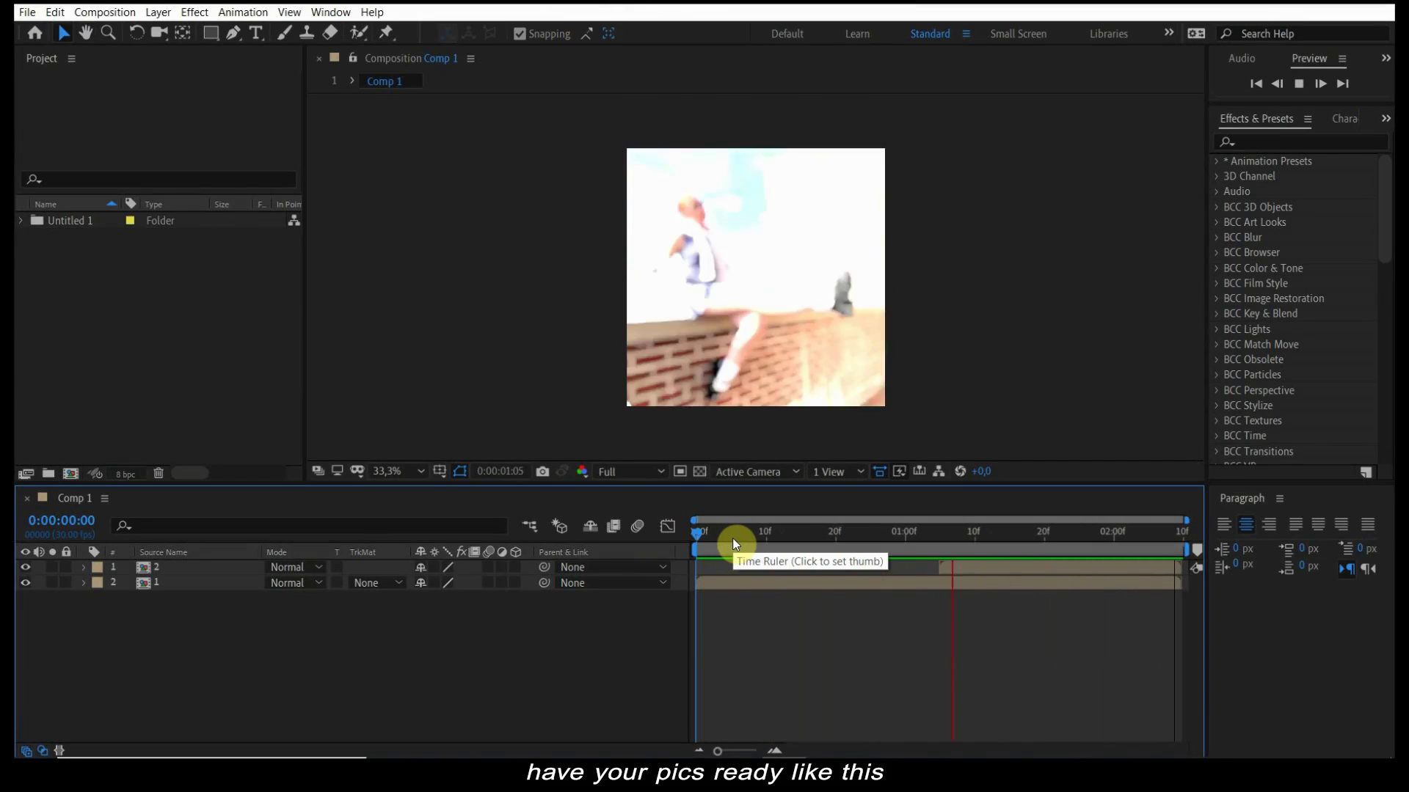
pyautogui.click(942, 535)
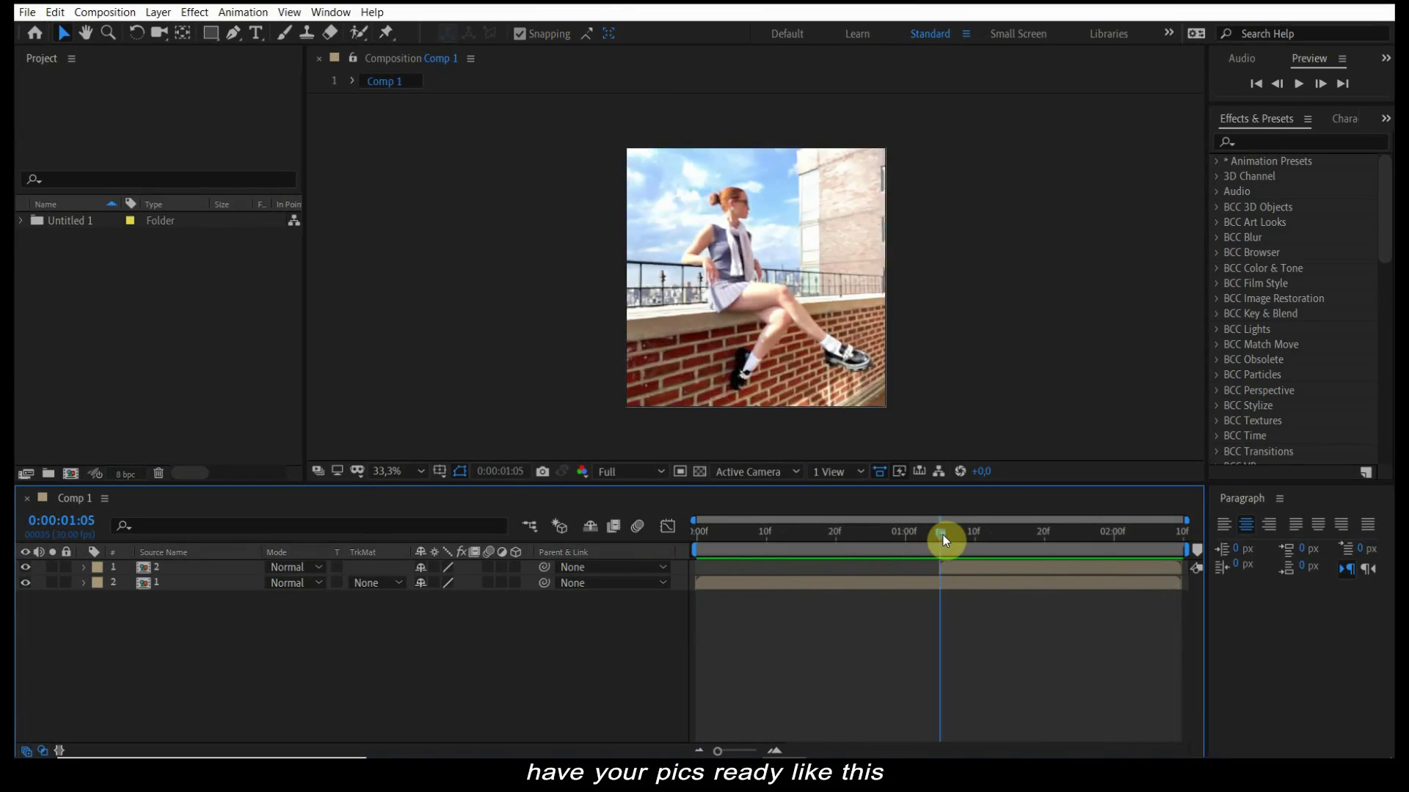
pyautogui.click(1264, 140)
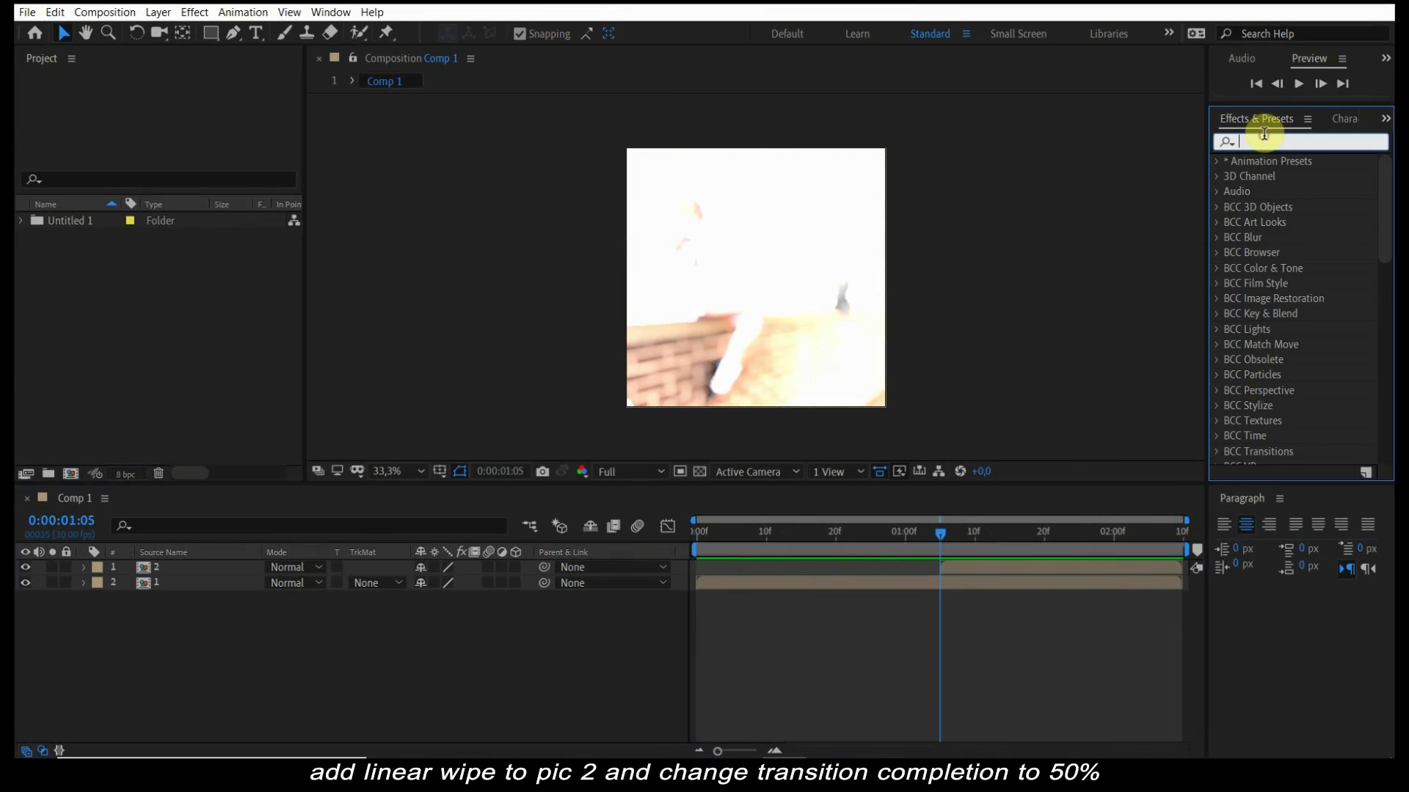
pyautogui.write('cc')
pyautogui.doubleClick(1262, 140)
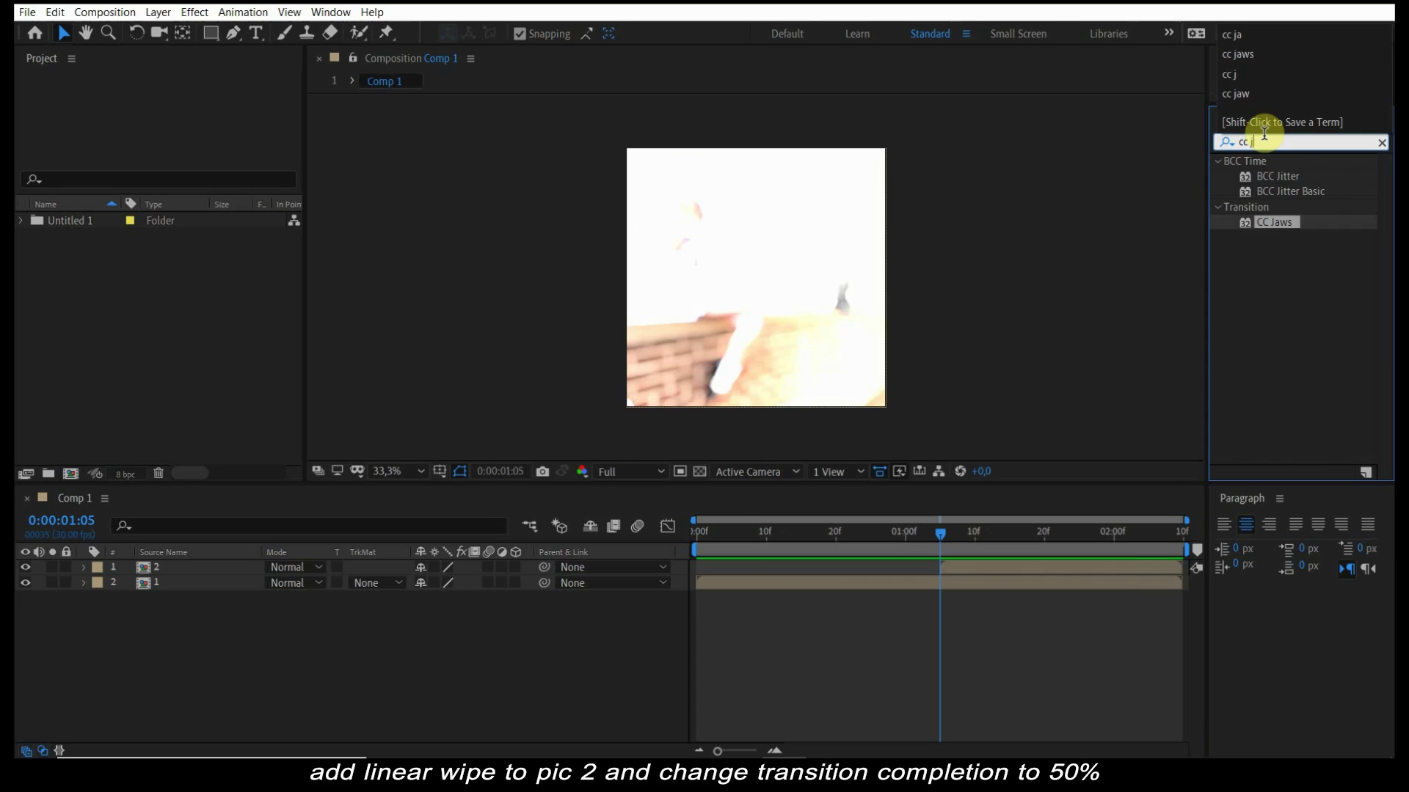
pyautogui.press('BackSpace')
pyautogui.write('linear w')
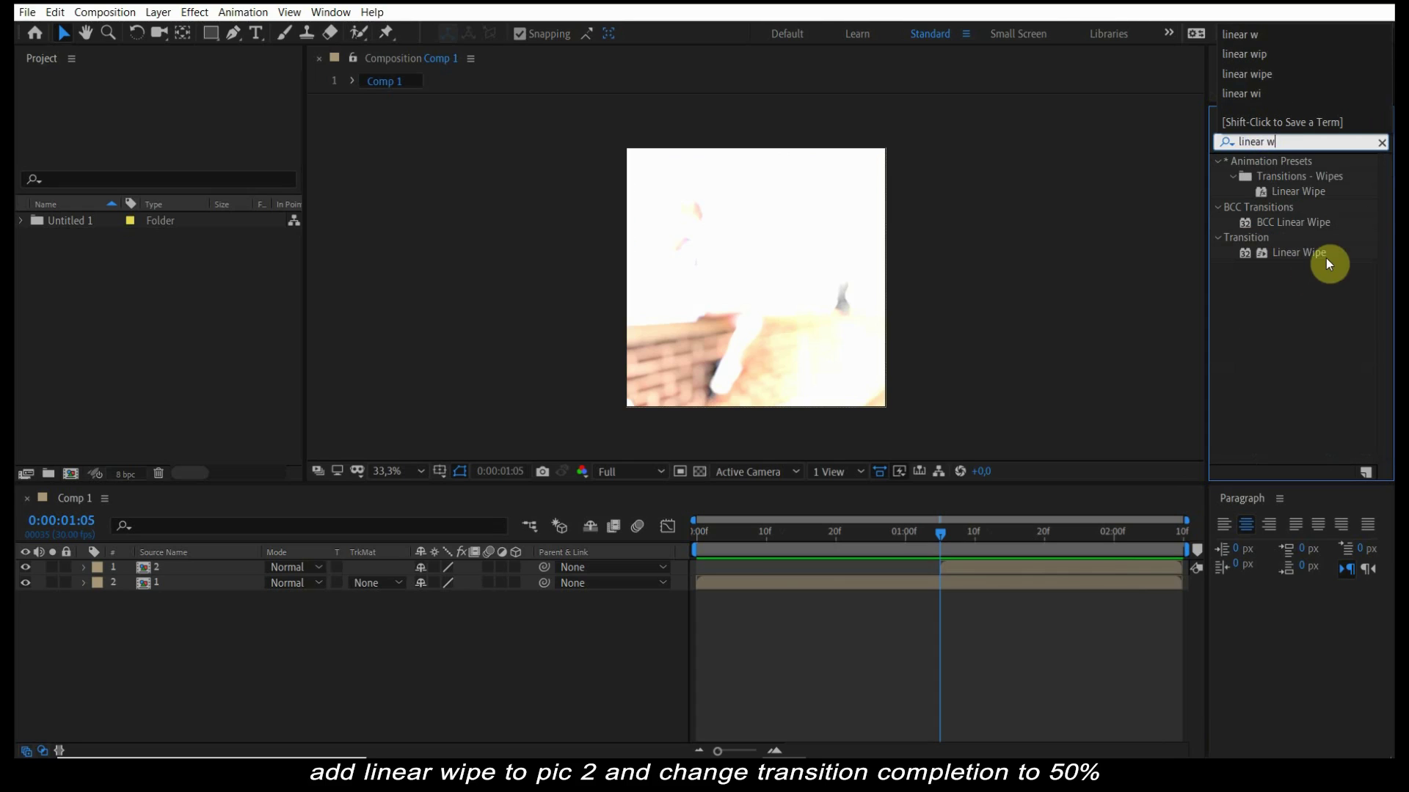
pyautogui.moveTo(1327, 258); pyautogui.dragTo(1000, 566)
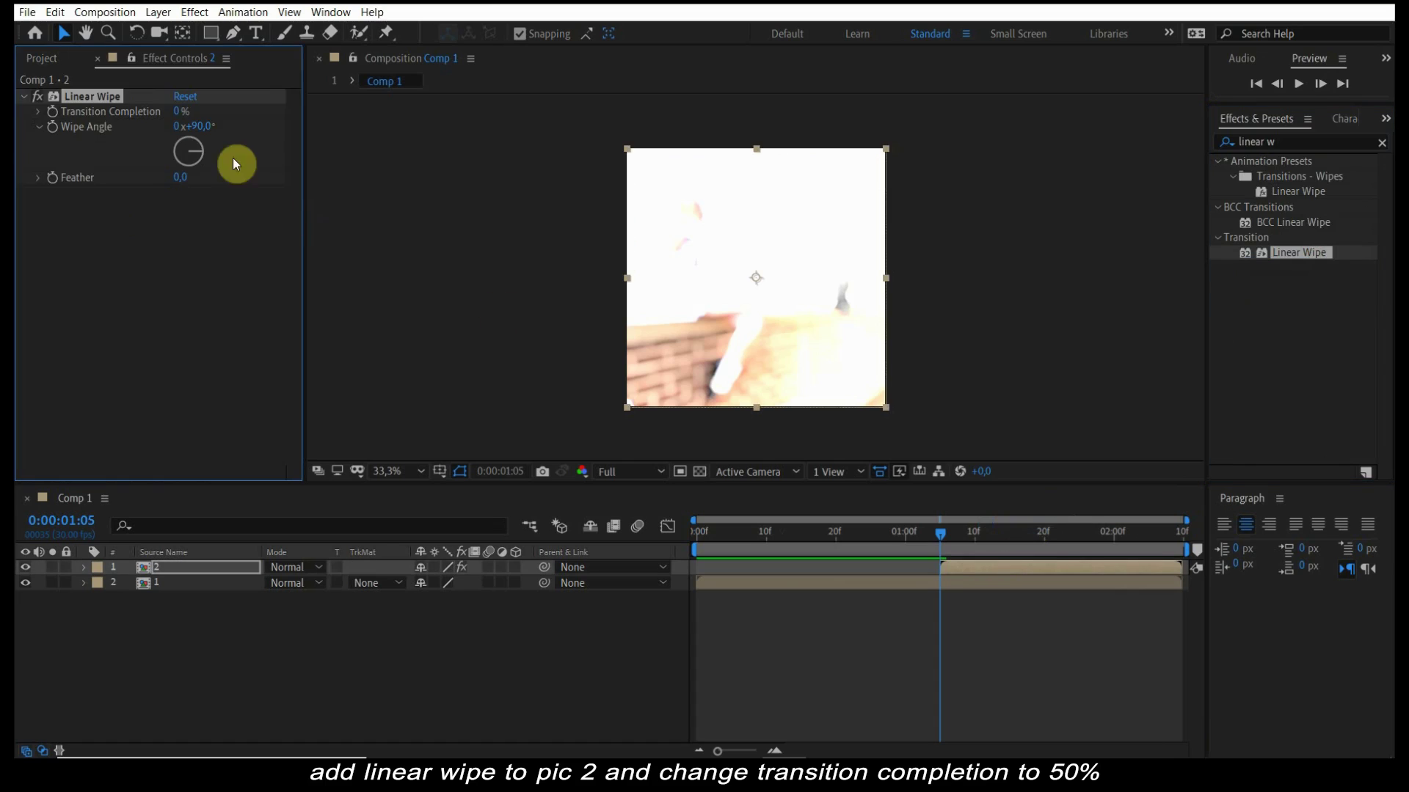
pyautogui.click(177, 111)
pyautogui.write('50')
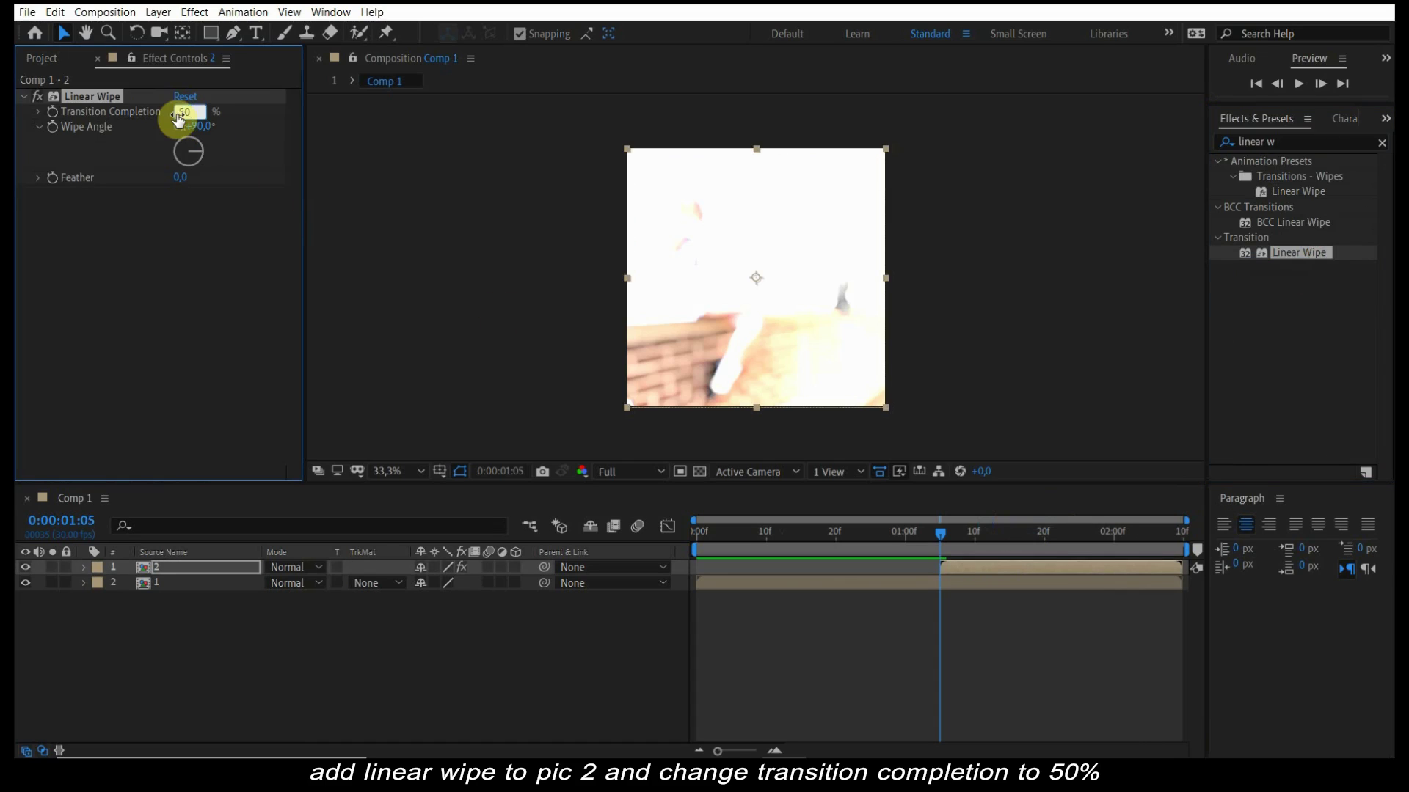
pyautogui.press('Return')
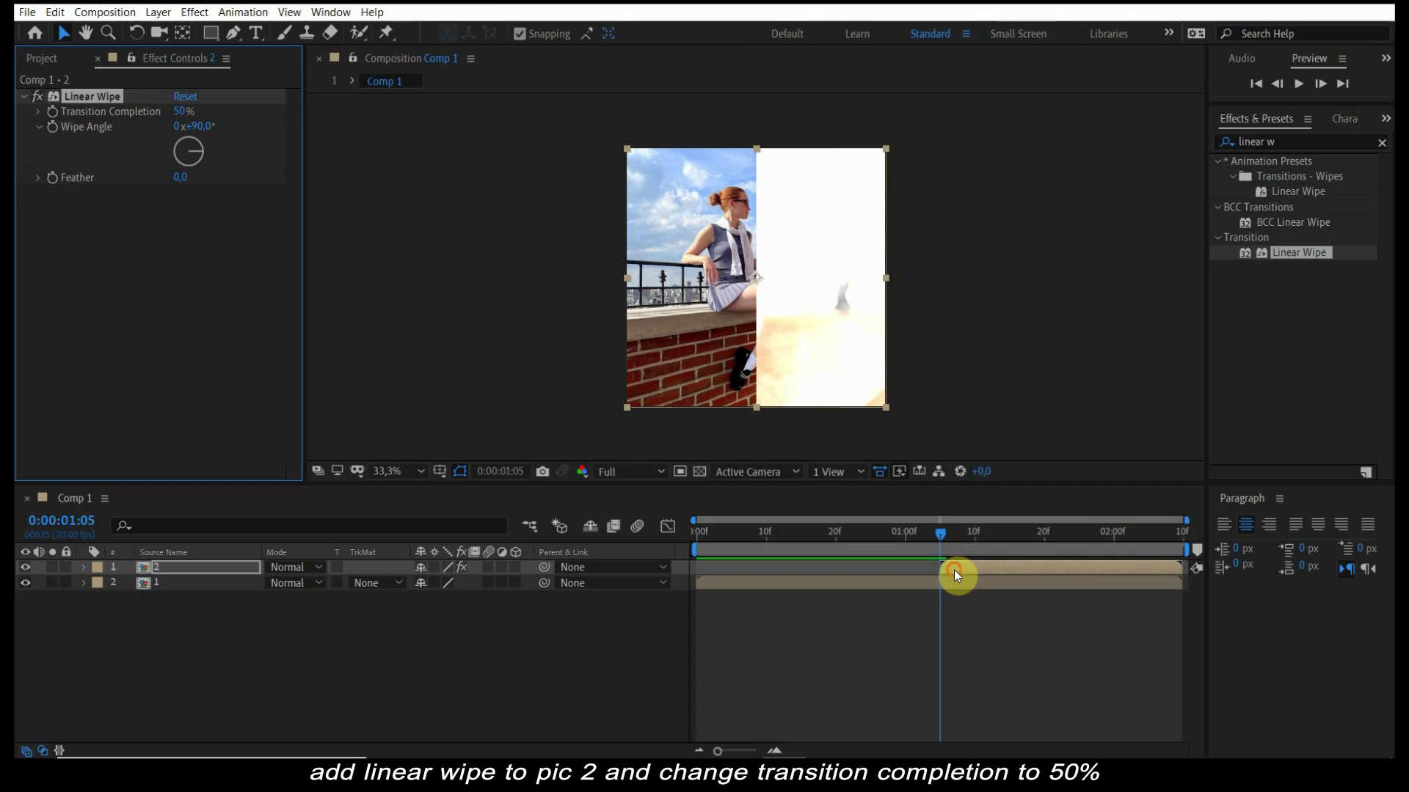
# - Duplicate the pic 2 layer and set the copy's Wipe Angle to -90°
pyautogui.click(953, 569)
pyautogui.hotkey('ctrl', 'd')
pyautogui.click(200, 127)
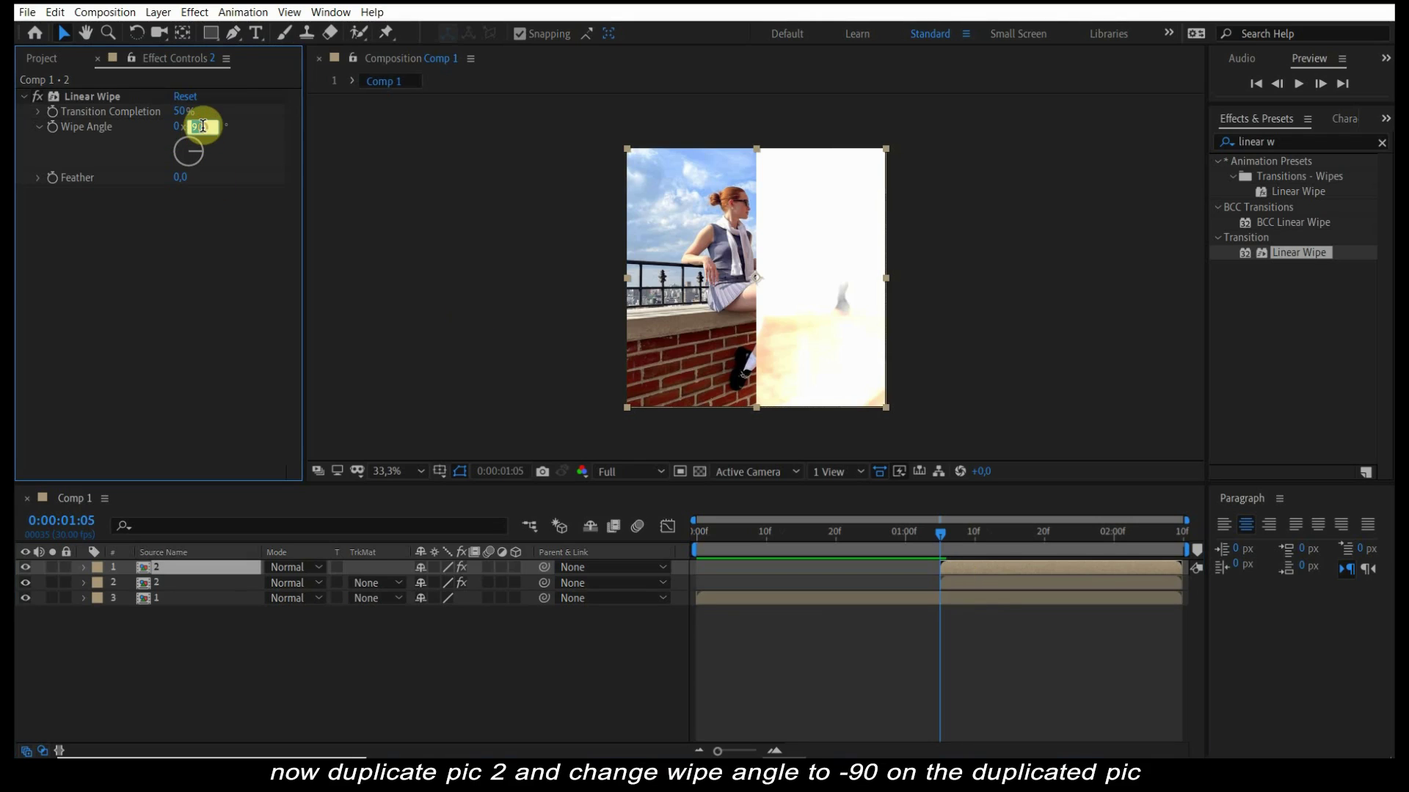
pyautogui.write('-')
pyautogui.press('Return')
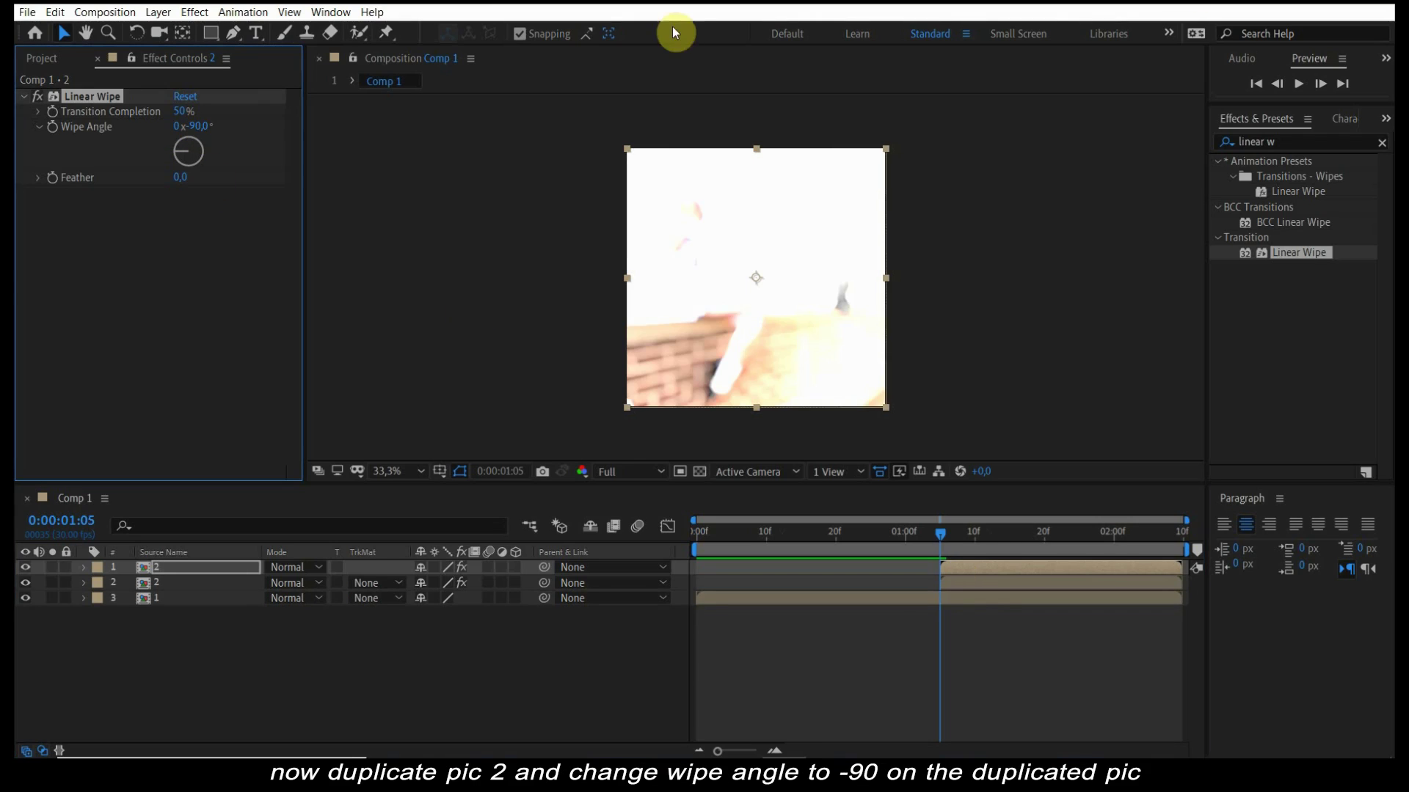
pyautogui.click(1254, 134)
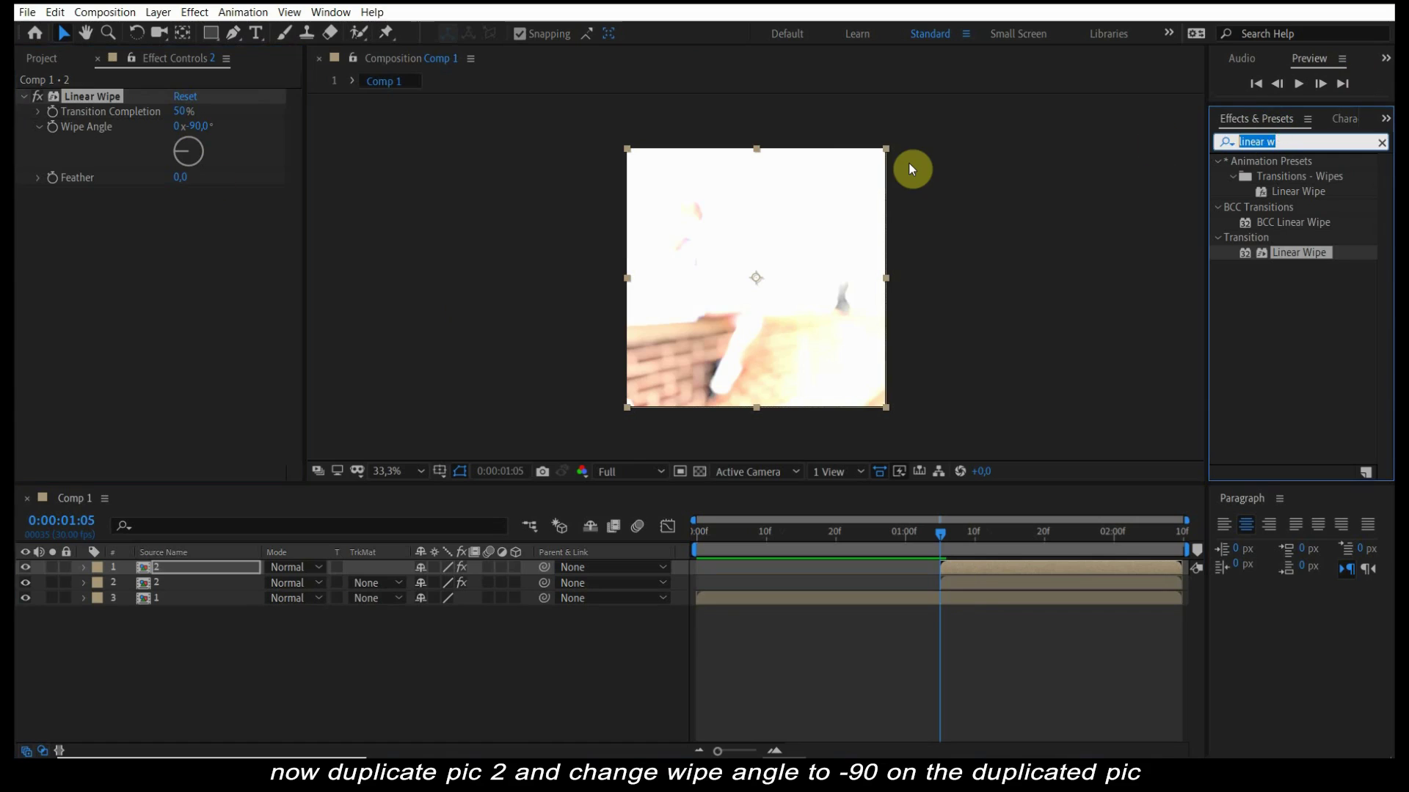
pyautogui.write('cc jaws')
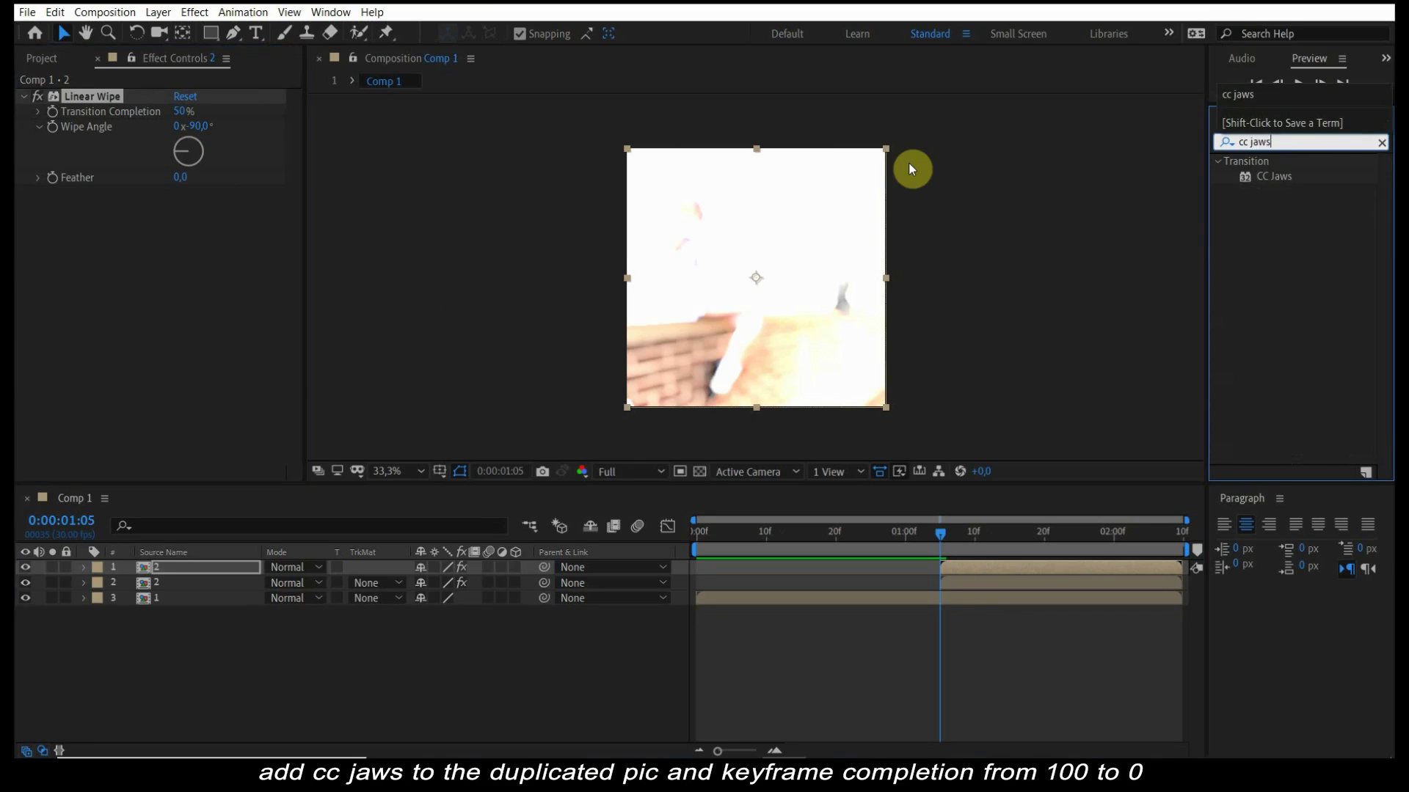
# - Apply CC Jaws to the top pic 2, keyframing Completion 100% to 0% with Height 0%
pyautogui.moveTo(1275, 177); pyautogui.dragTo(964, 577)
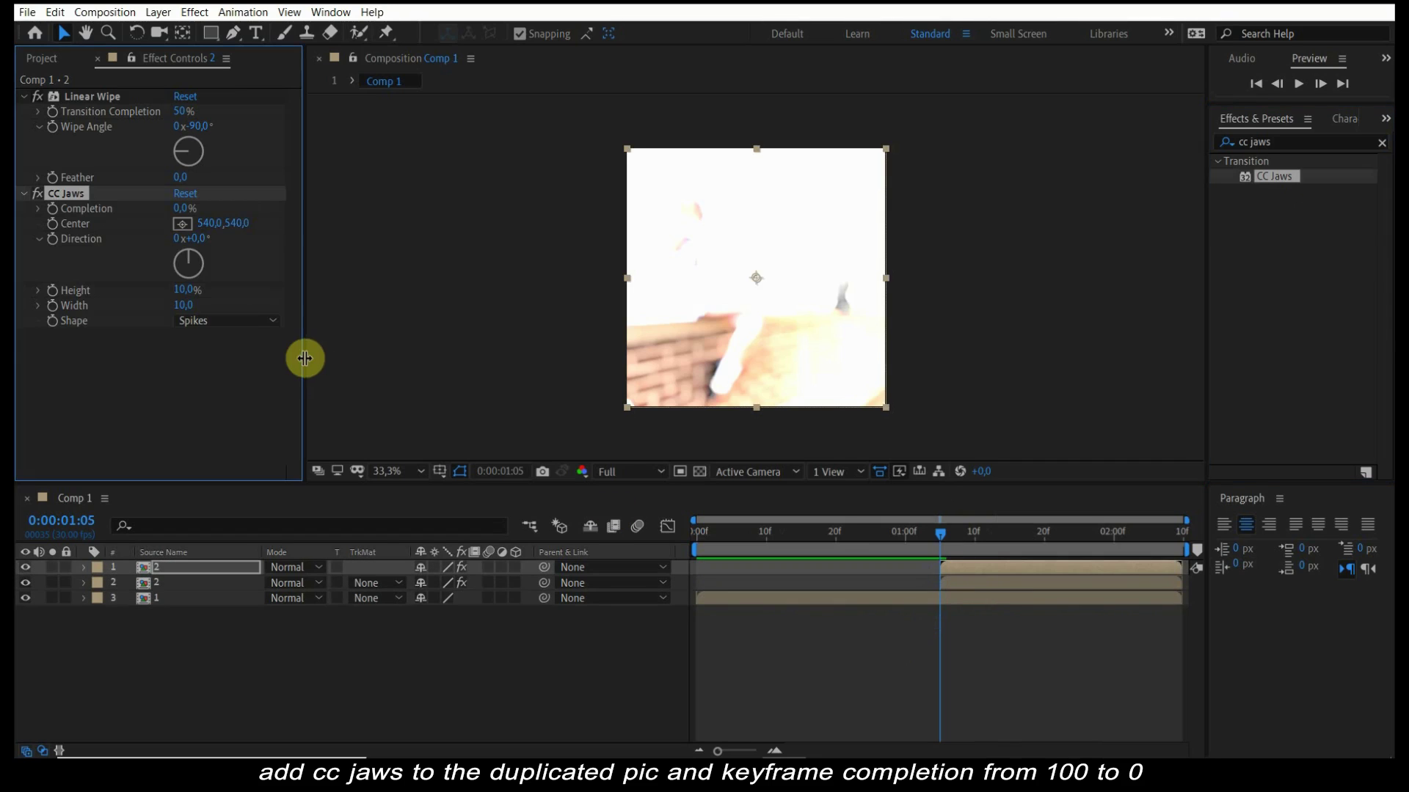
pyautogui.click(52, 209)
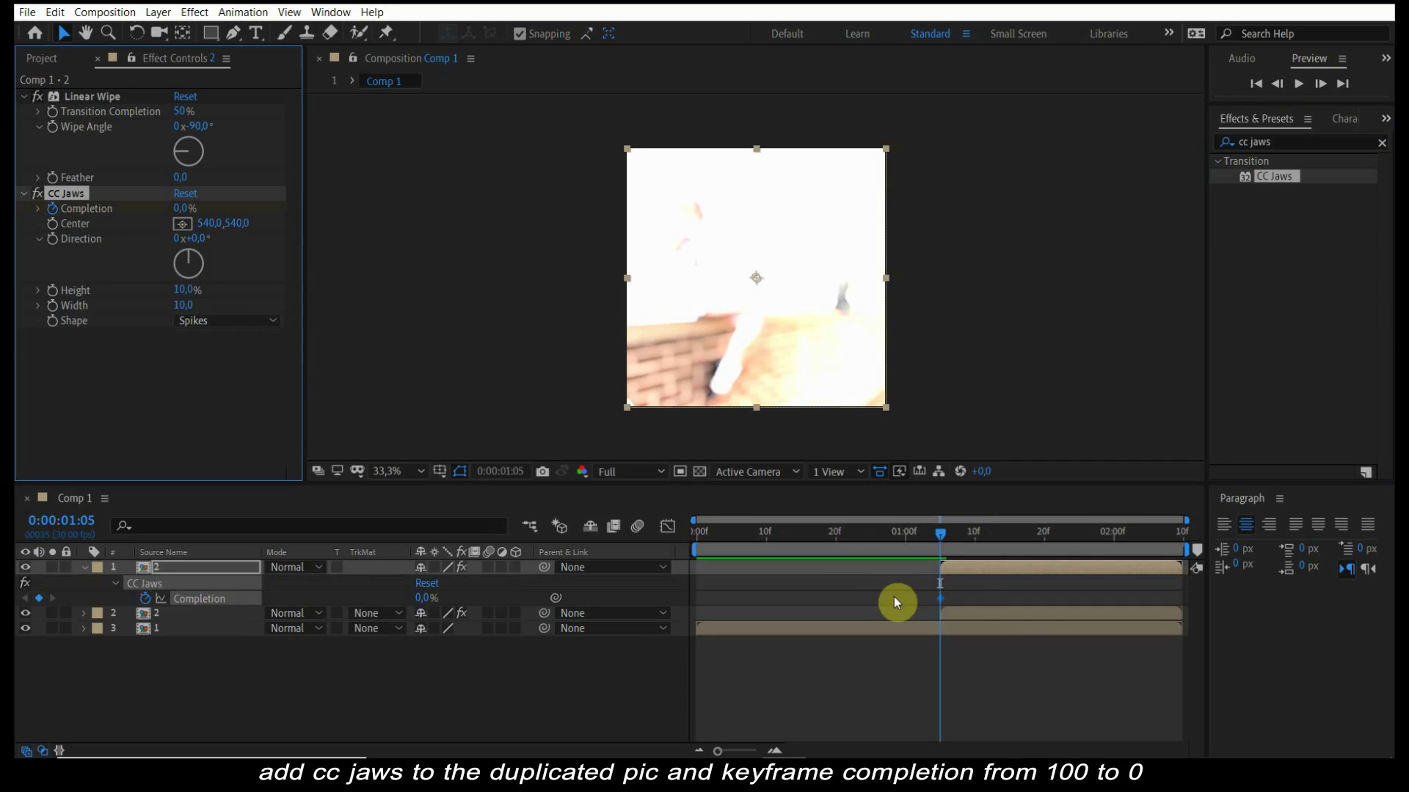
pyautogui.moveTo(944, 603); pyautogui.dragTo(1177, 606)
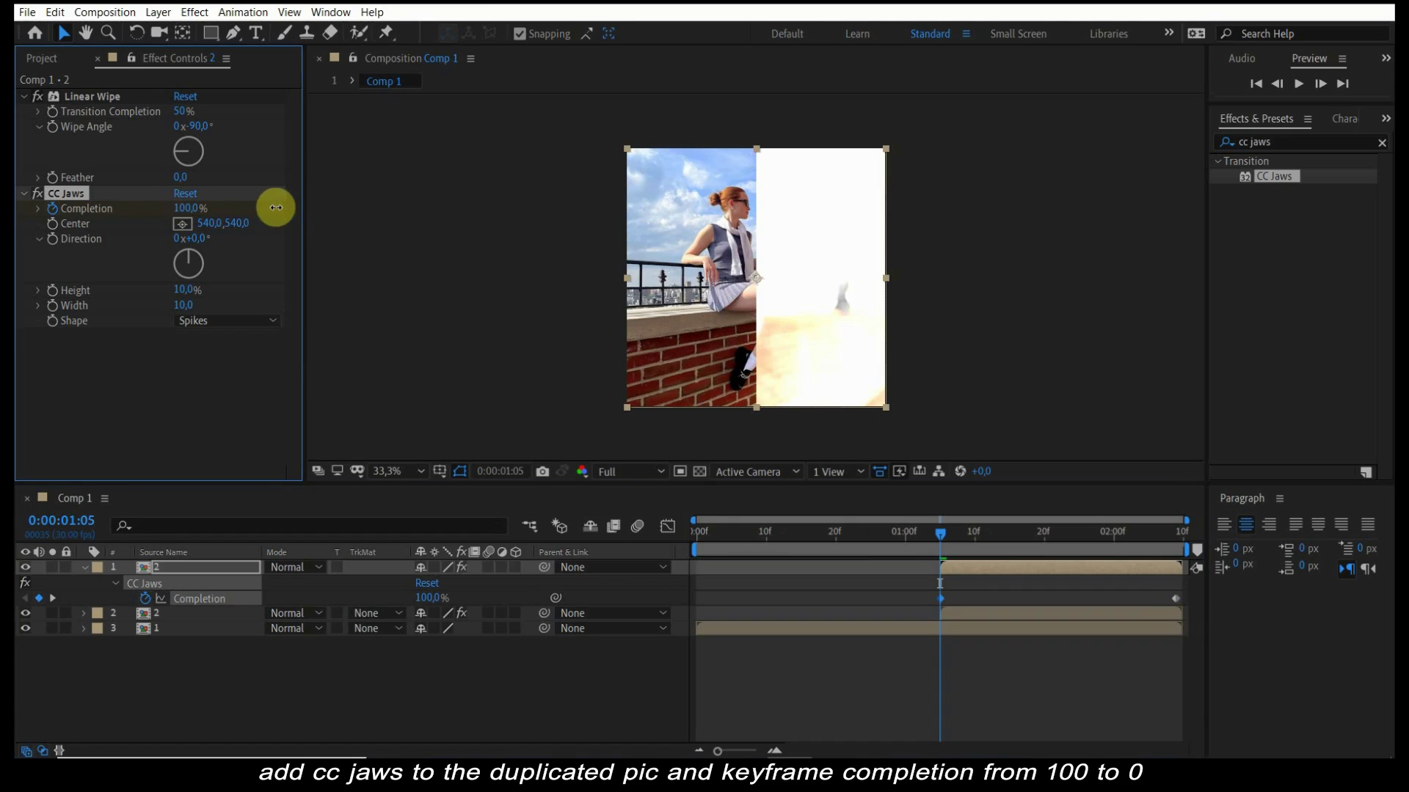
pyautogui.moveTo(183, 210); pyautogui.dragTo(296, 207)
pyautogui.moveTo(182, 290); pyautogui.dragTo(153, 307)
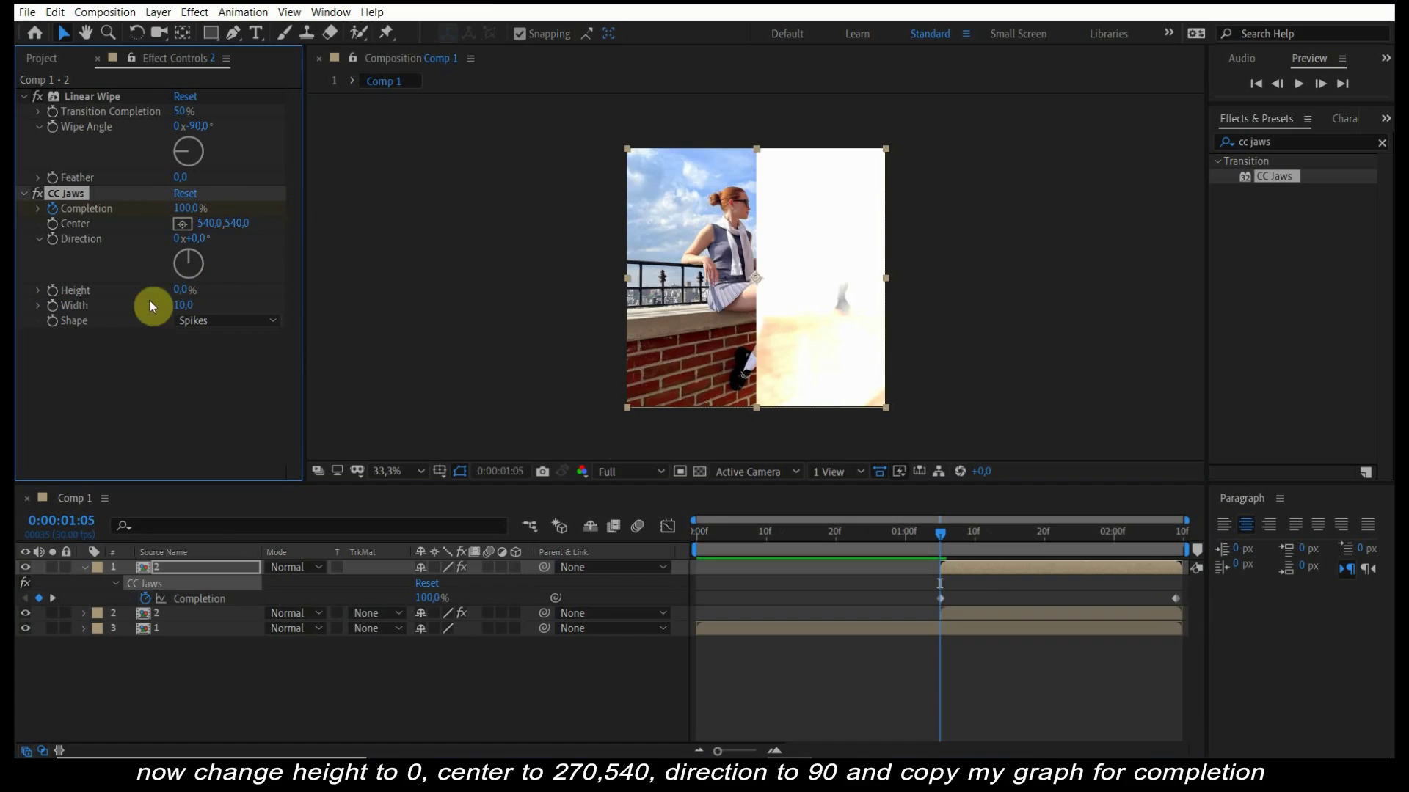
# - Easy Ease the Completion keyframes so they change fast then settle slowly
pyautogui.click(668, 526)
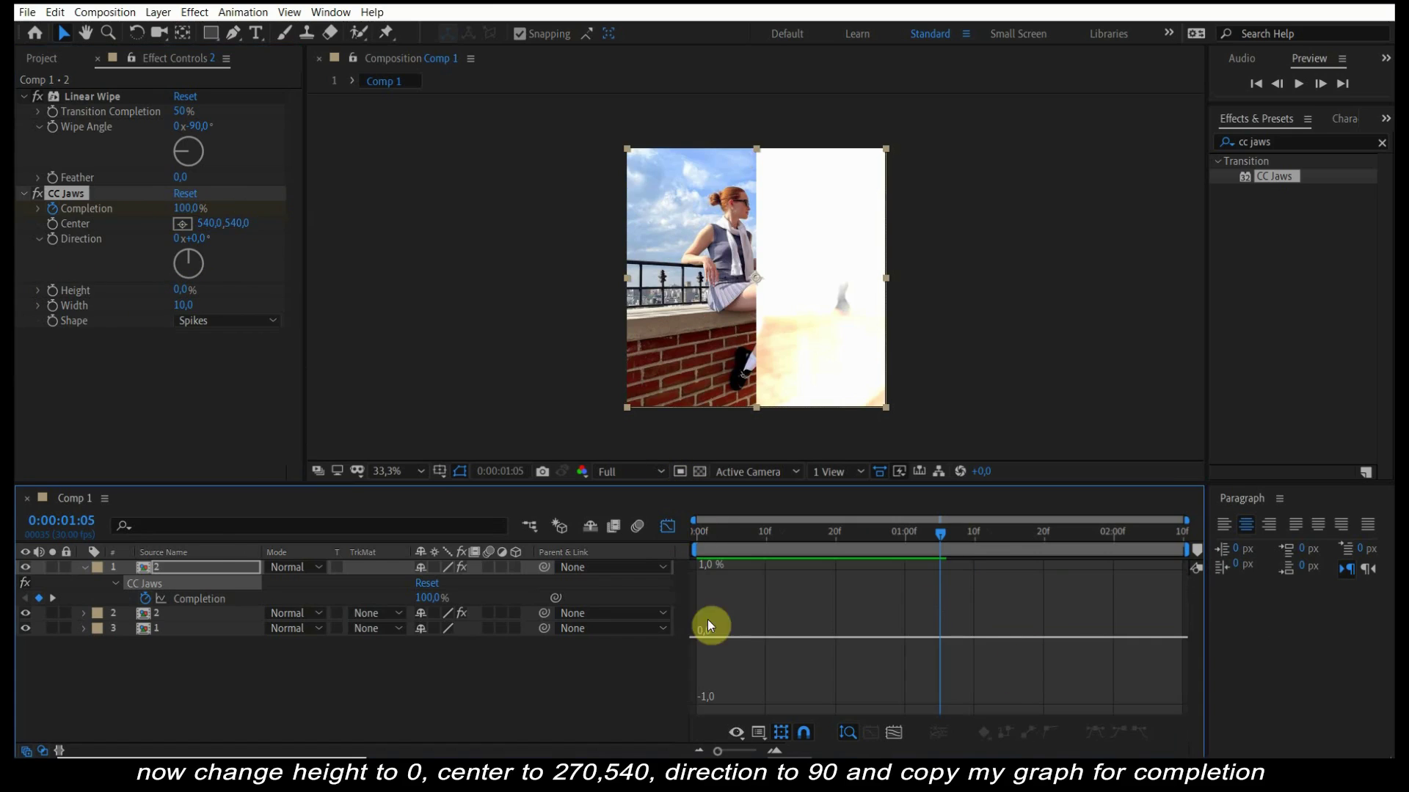
pyautogui.click(179, 213)
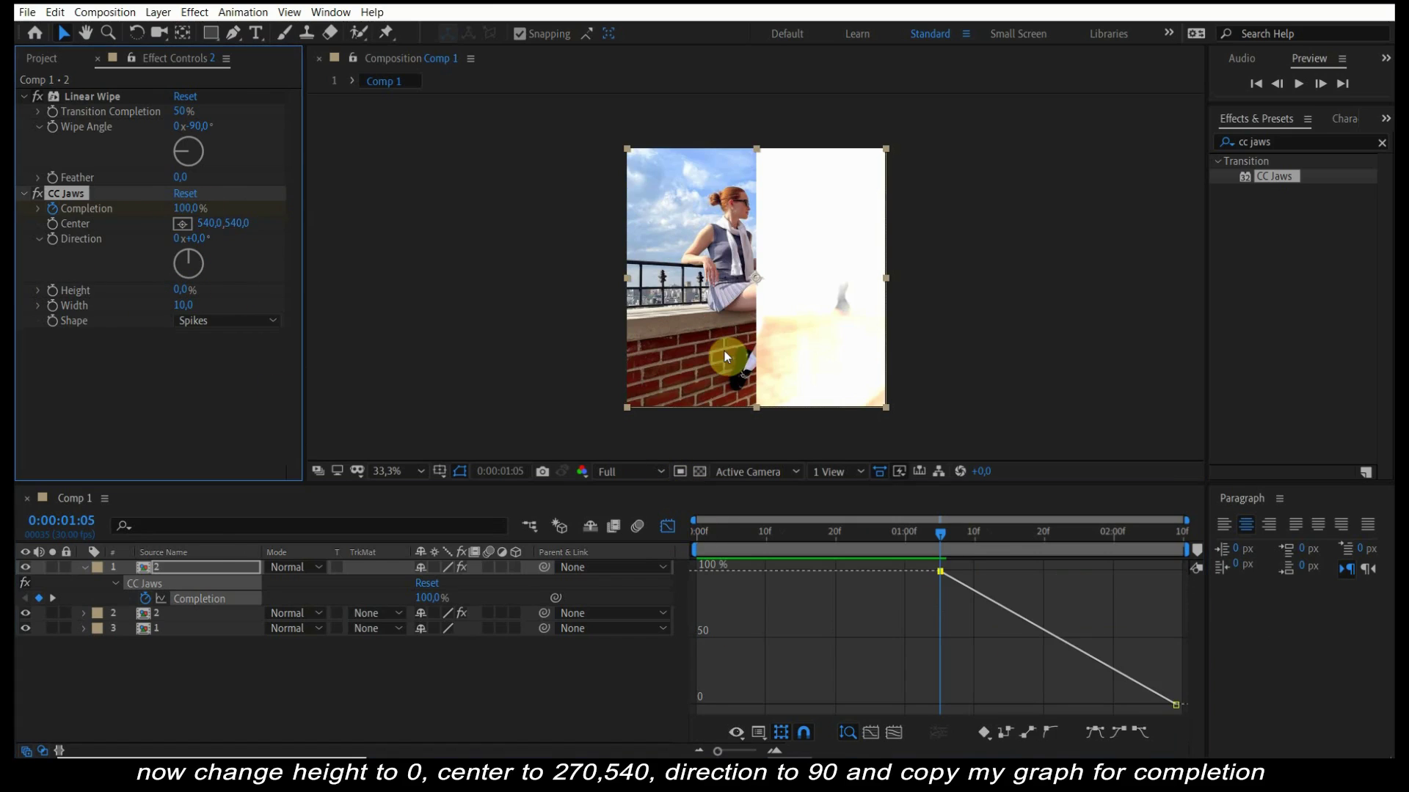
pyautogui.click(1062, 638)
pyautogui.click(1095, 732)
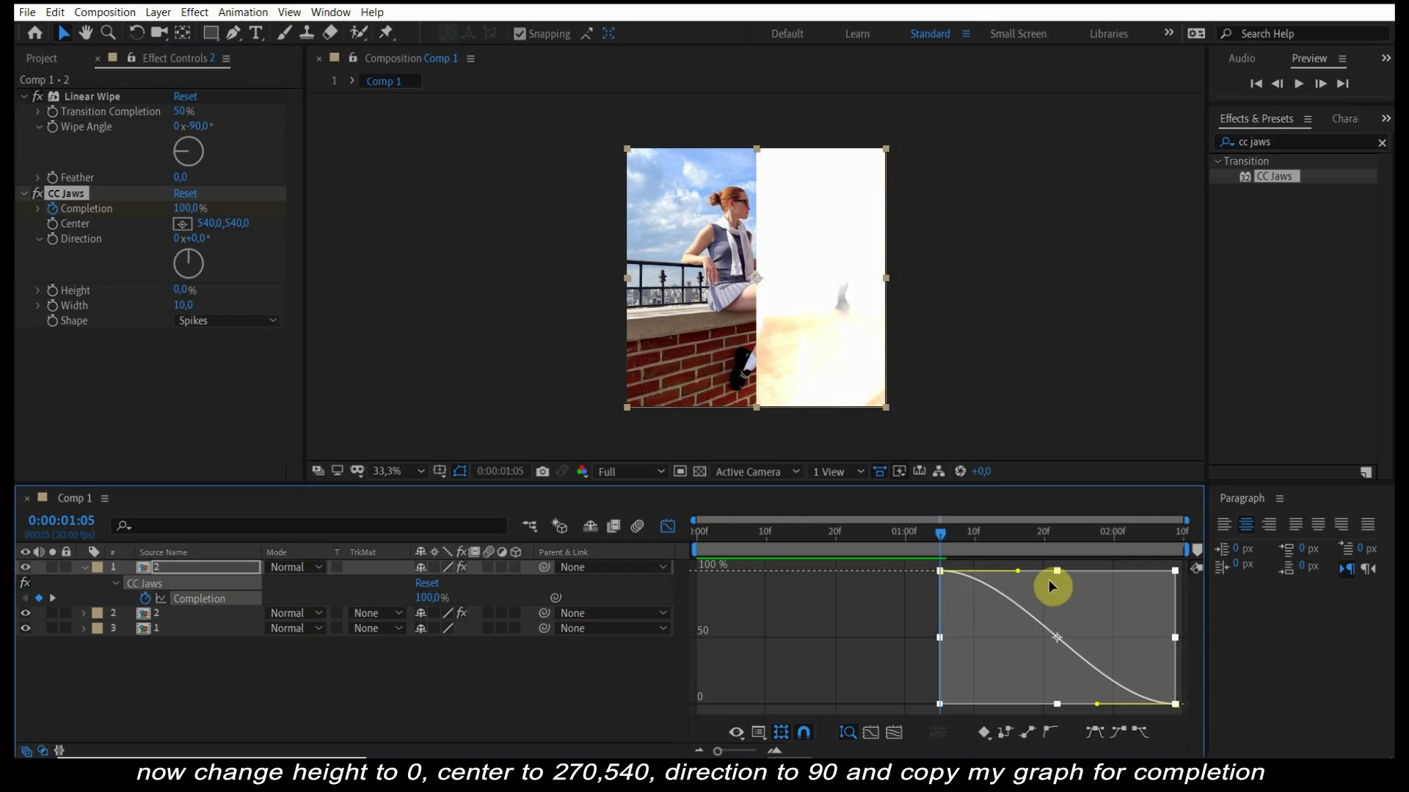
pyautogui.moveTo(1049, 581); pyautogui.dragTo(933, 700)
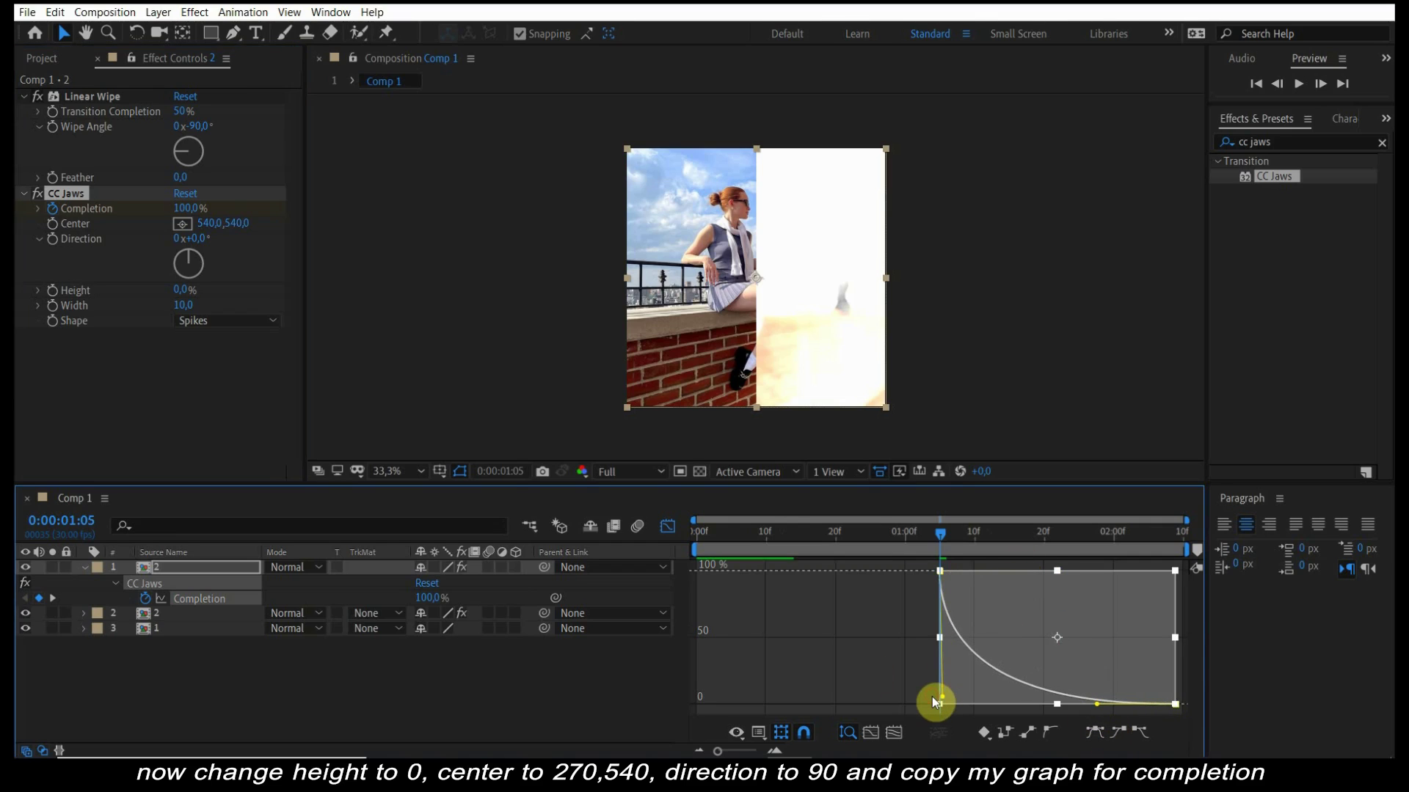
# - Set CC Jaws Direction to 90° and Center to 270,540, then preview
pyautogui.click(198, 238)
pyautogui.write('90')
pyautogui.press('Return')
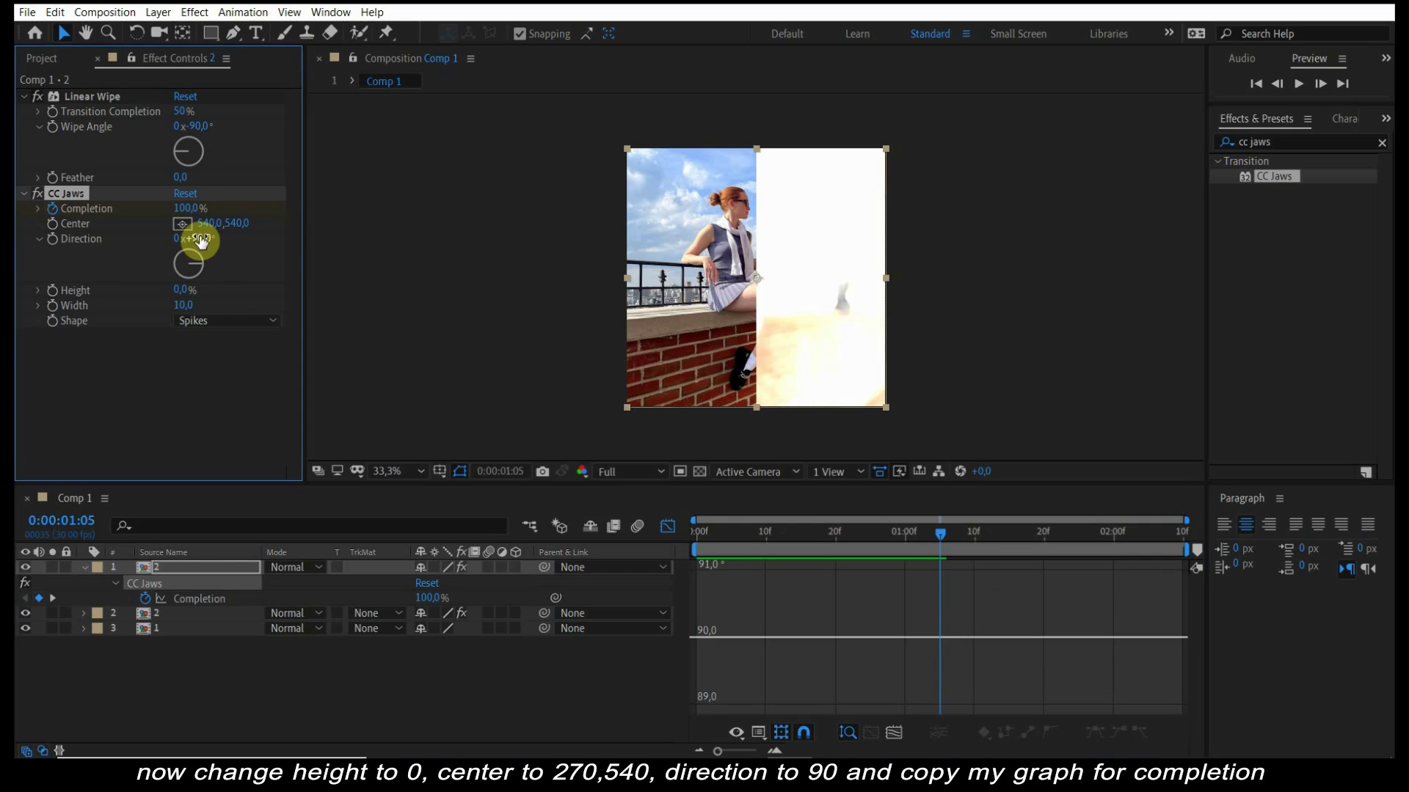
pyautogui.click(668, 527)
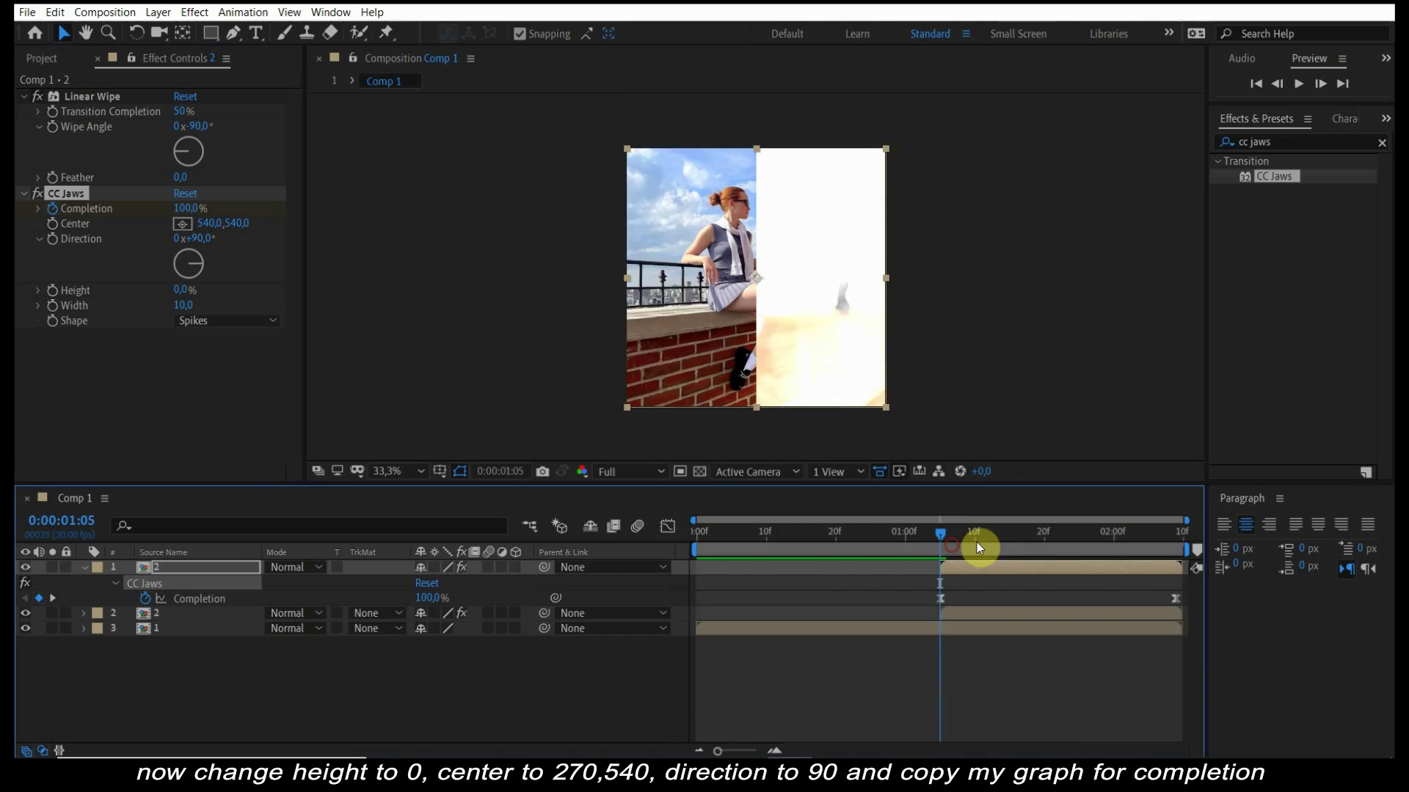
pyautogui.moveTo(978, 547); pyautogui.dragTo(1000, 543)
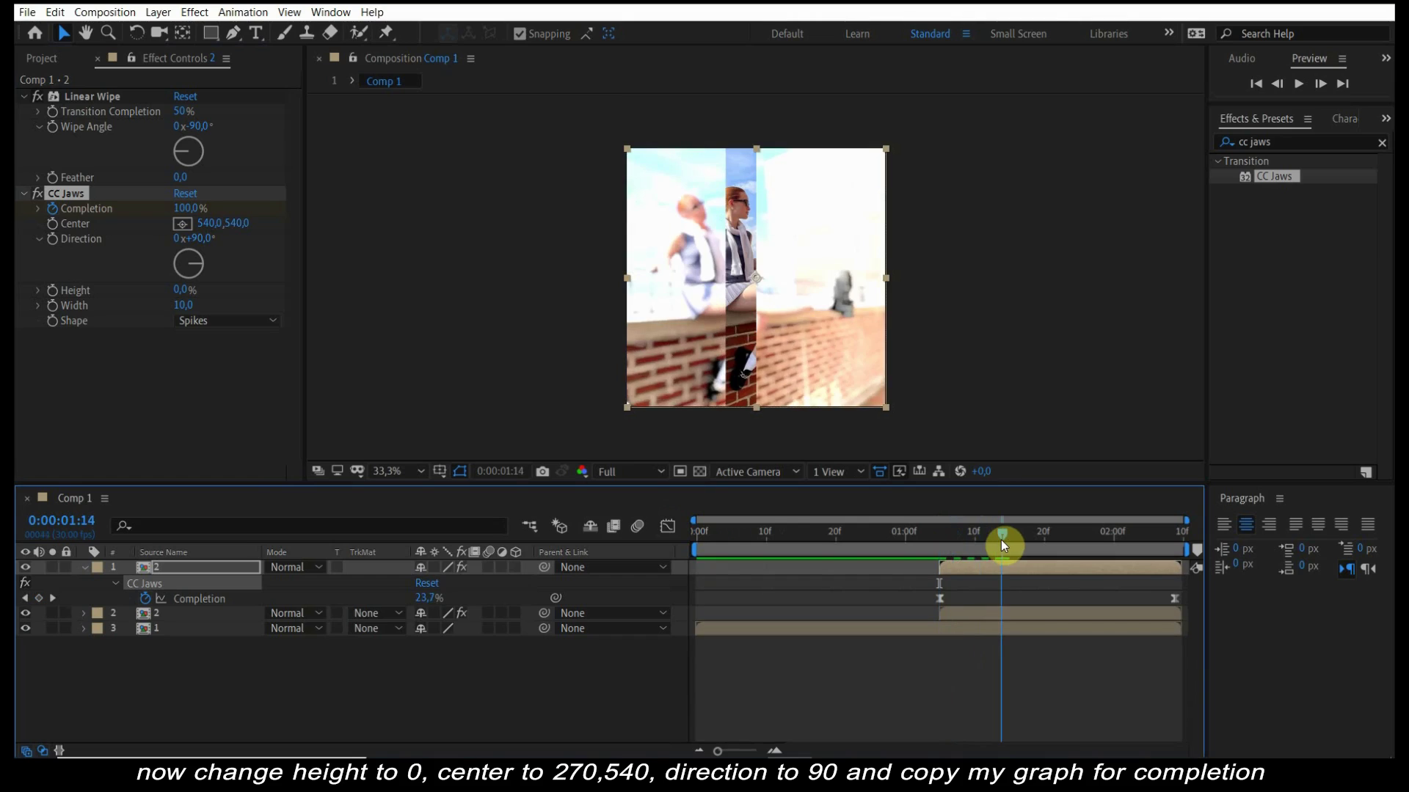
pyautogui.click(211, 223)
pyautogui.write('270')
pyautogui.click(212, 229)
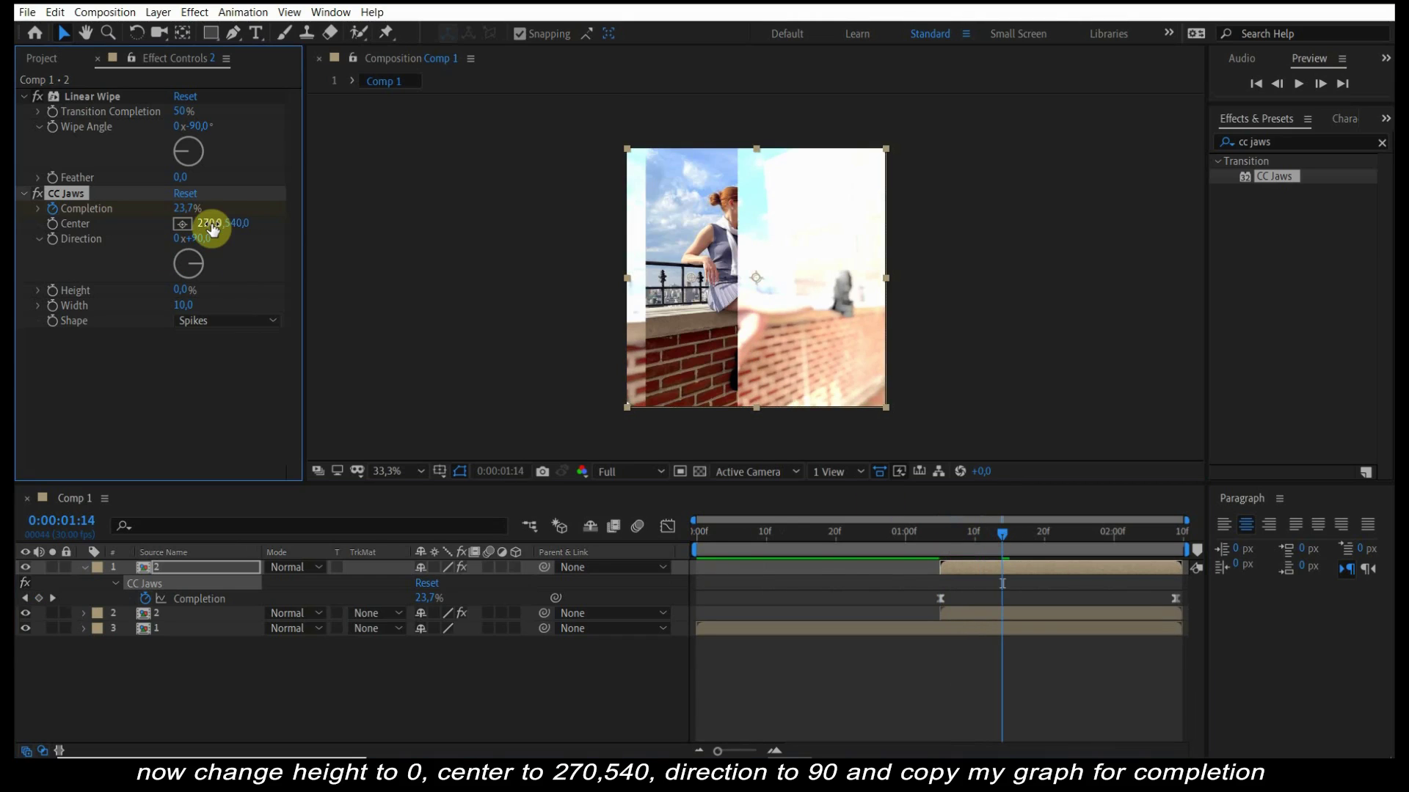
pyautogui.press('space')
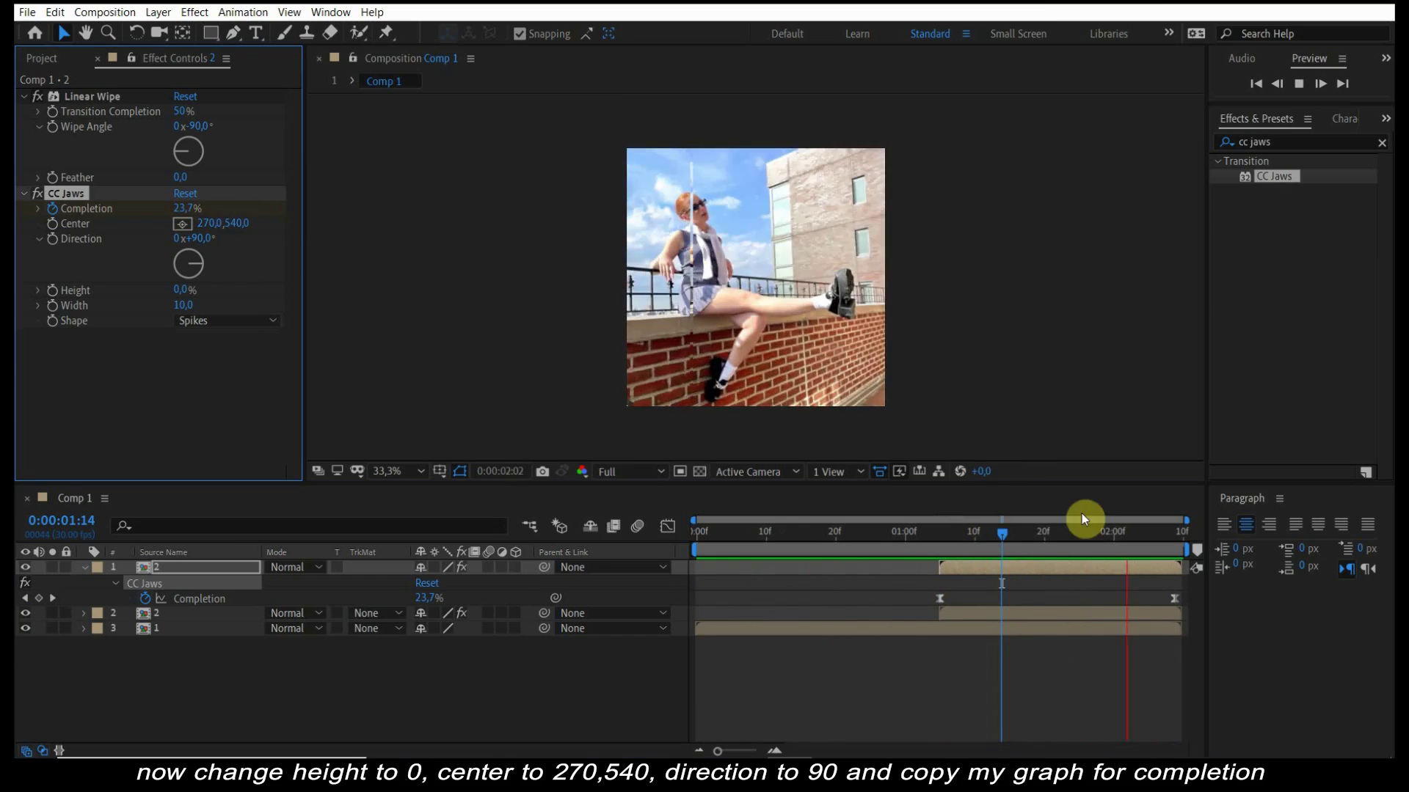
pyautogui.moveTo(928, 532); pyautogui.dragTo(939, 533)
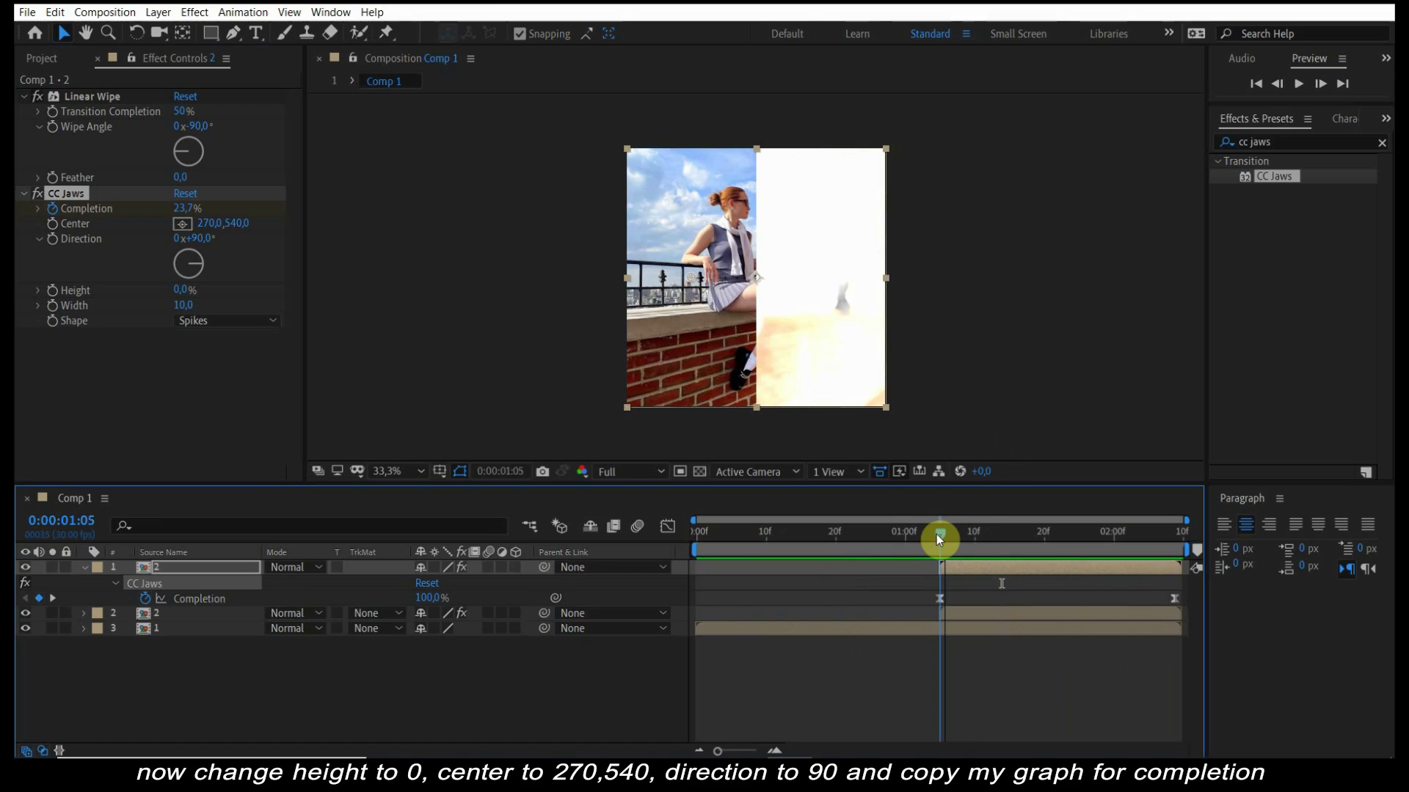
# - Steepen the Completion curve further in the Graph Editor and preview the result
pyautogui.click(202, 598)
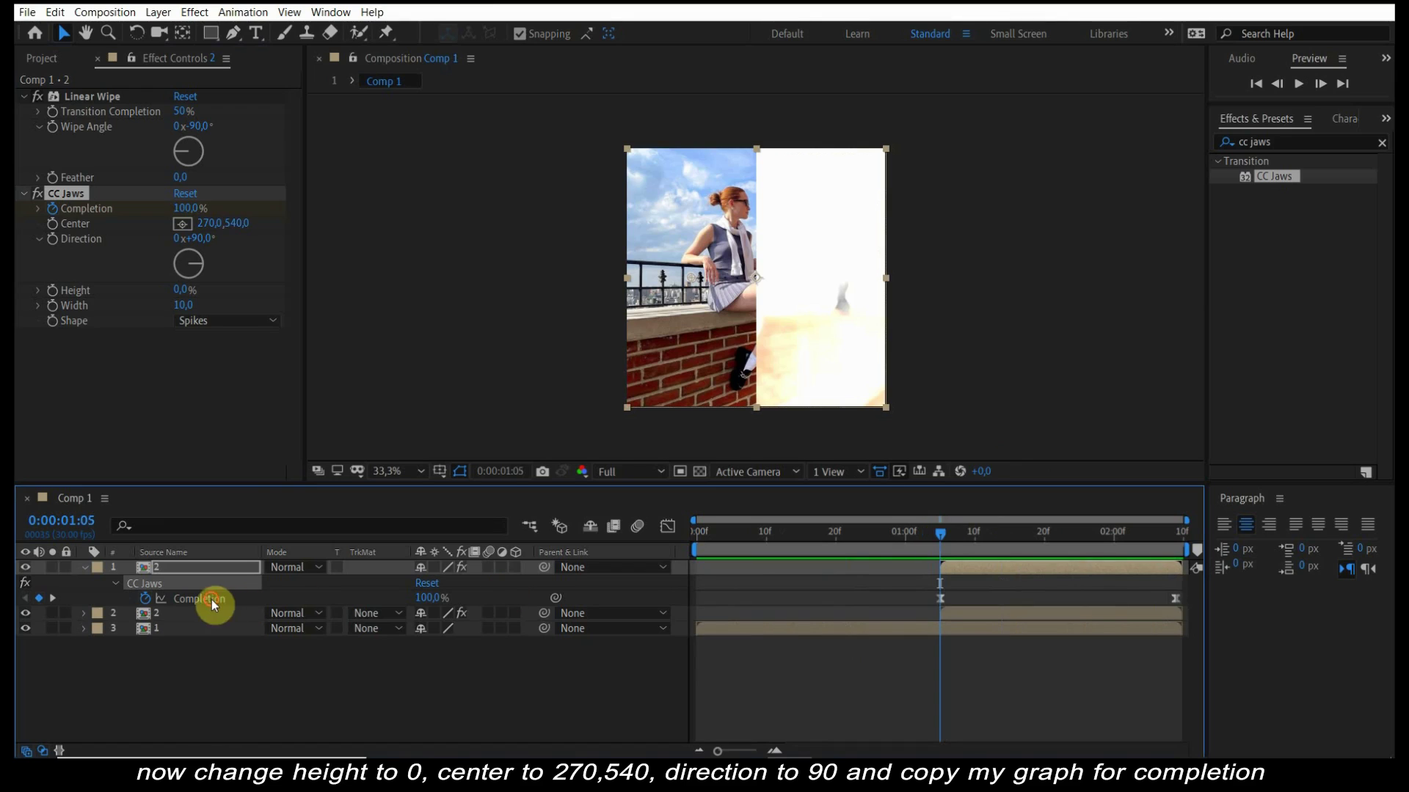
pyautogui.click(665, 528)
pyautogui.click(986, 664)
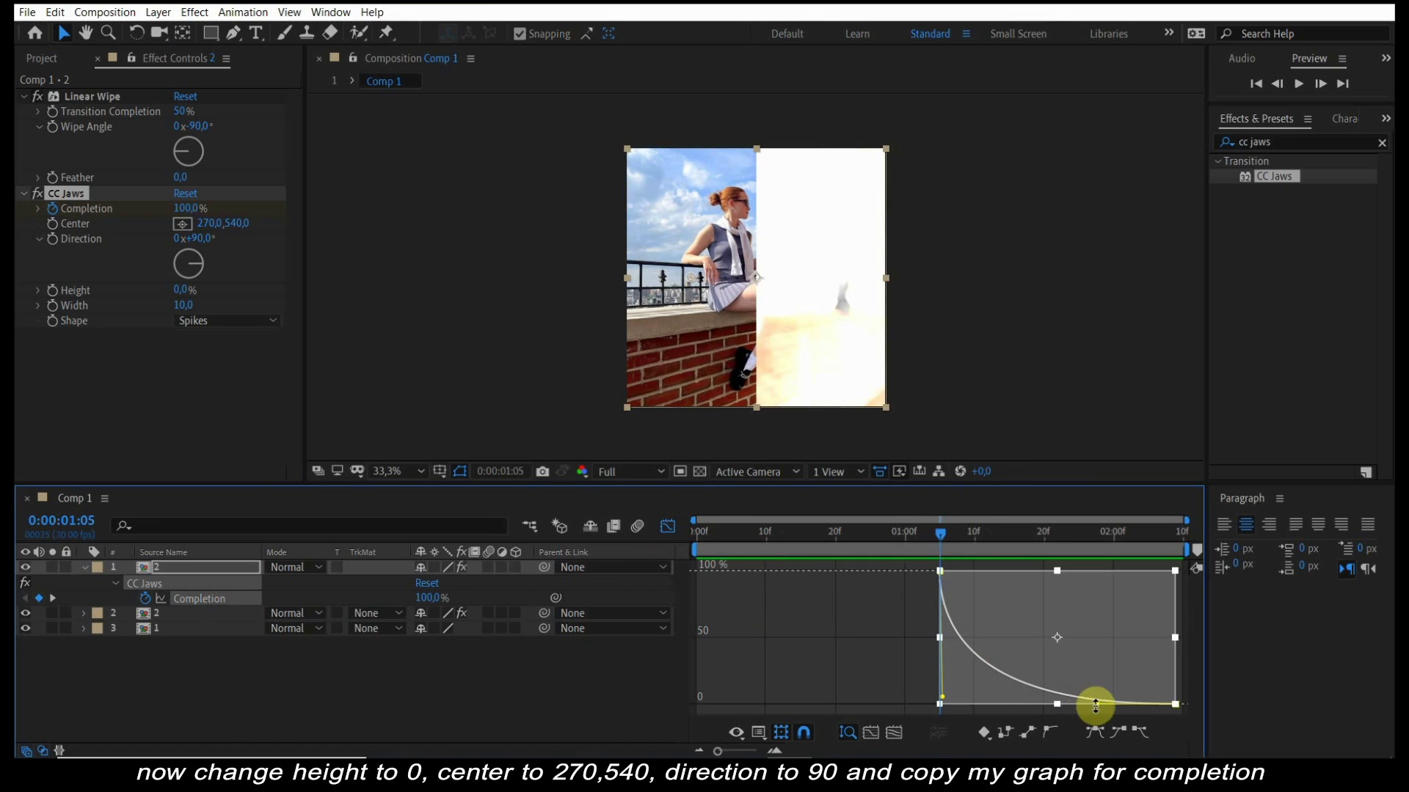
pyautogui.moveTo(1078, 703)
pyautogui.mouseDown()
pyautogui.moveTo(975, 707)
pyautogui.moveTo(992, 707)
pyautogui.mouseUp()
pyautogui.press('space')
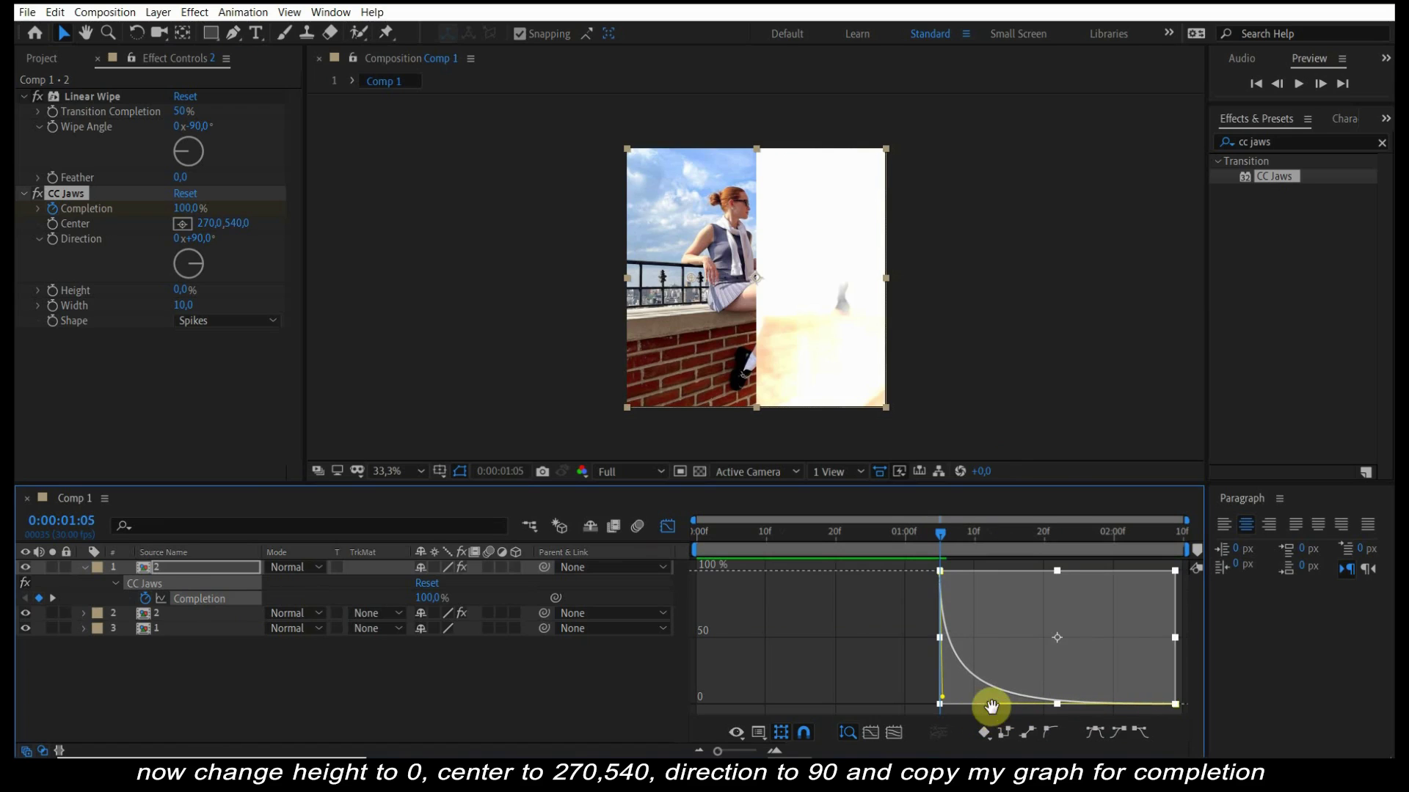
pyautogui.click(666, 535)
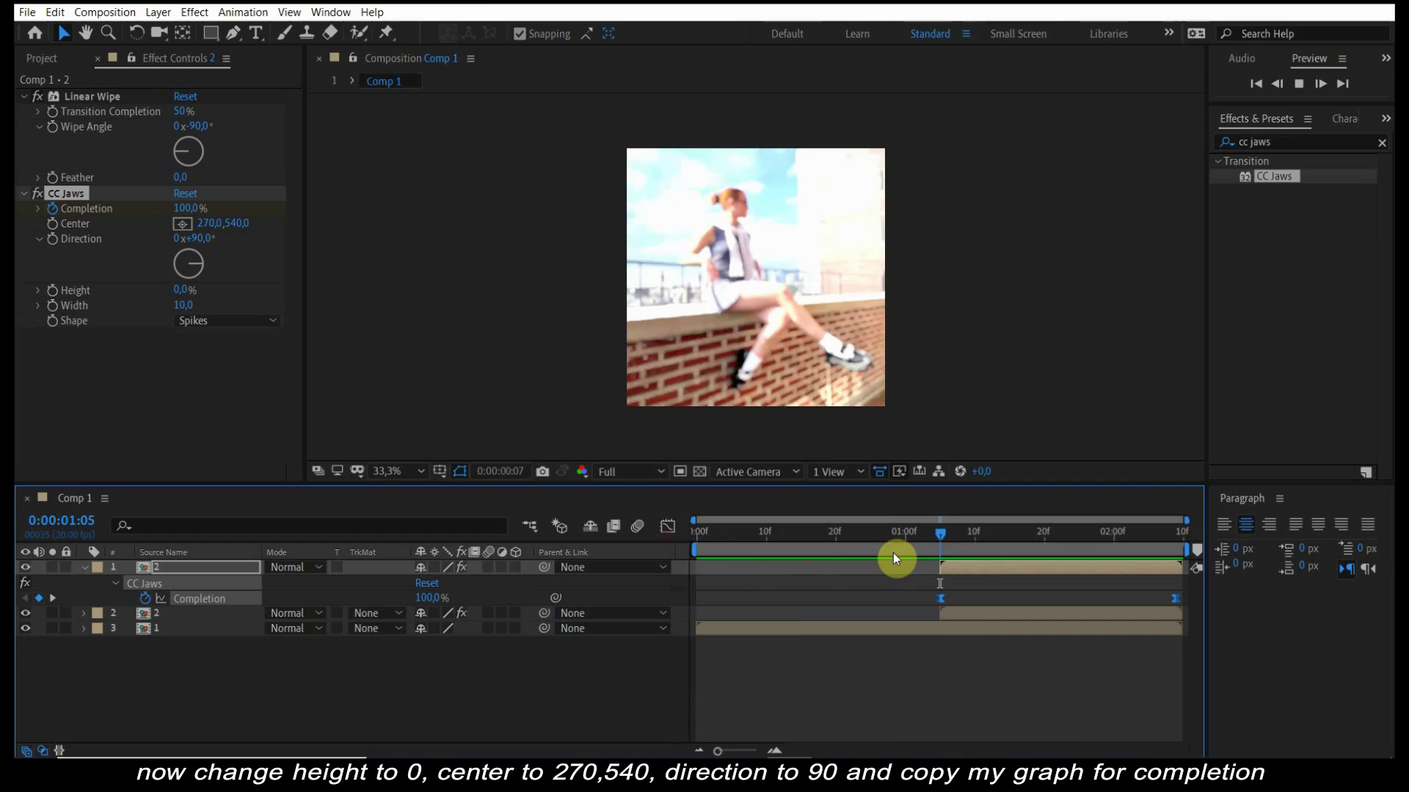
pyautogui.click(940, 533)
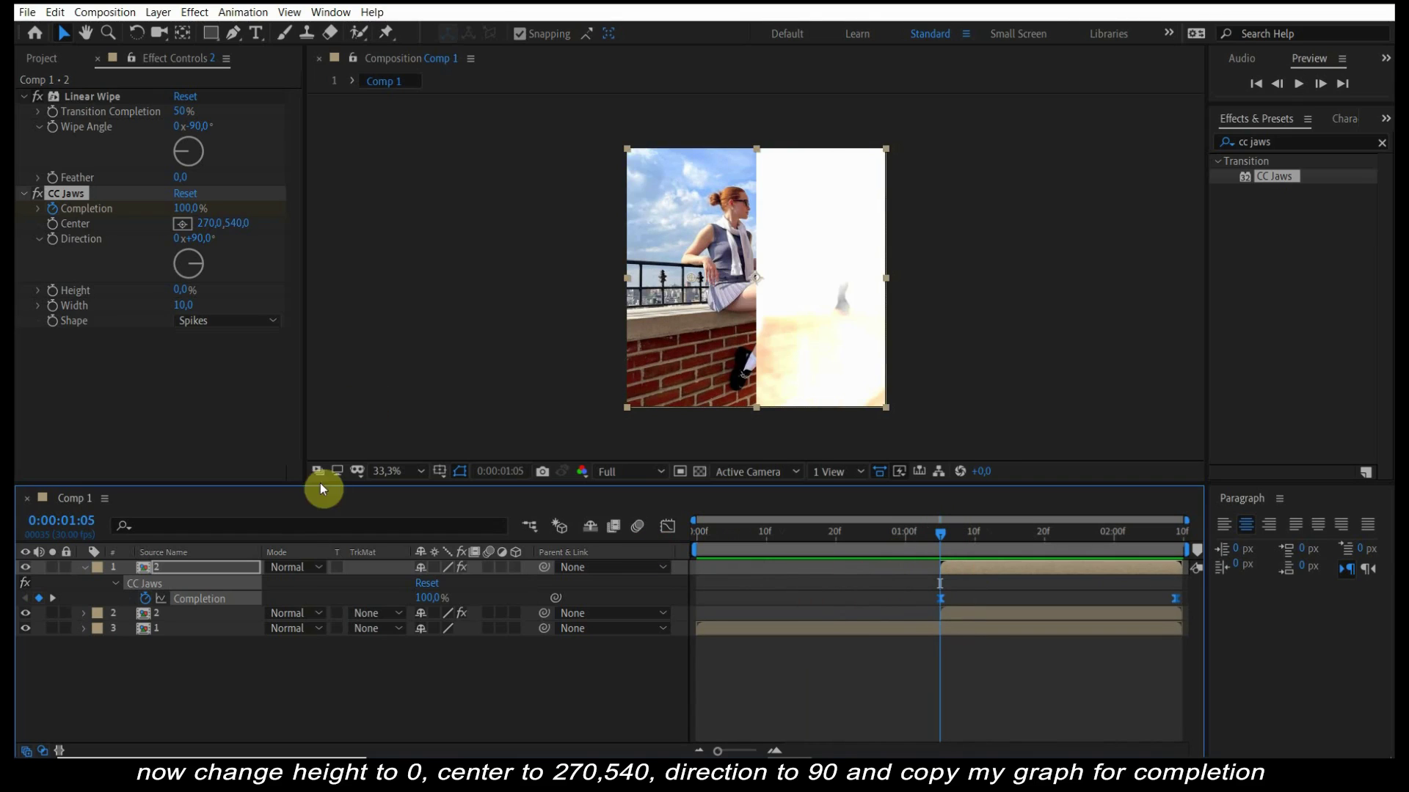
# - Paste CC Jaws onto the other pic 2 layer with Center 810,540 and preview it
pyautogui.click(67, 196)
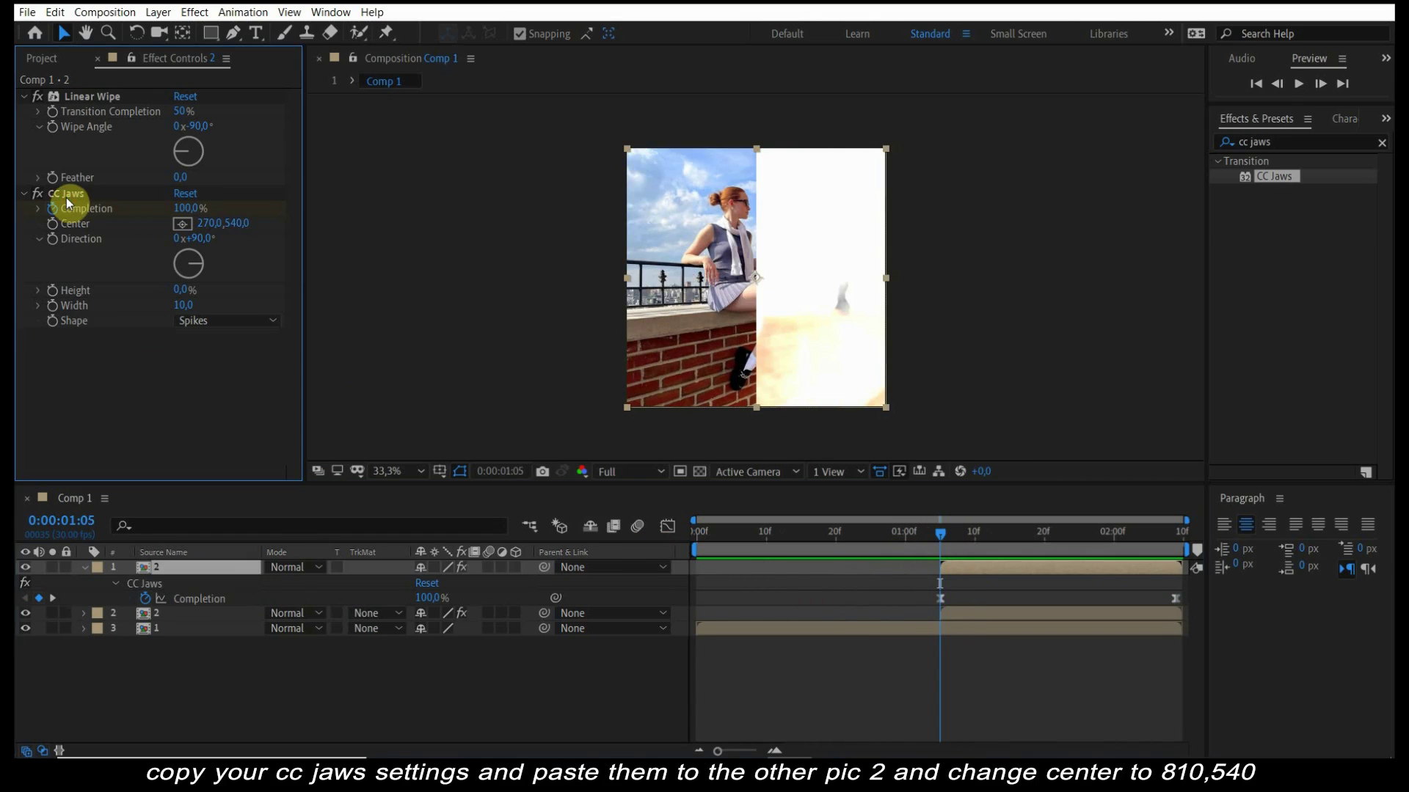
pyautogui.click(986, 622)
pyautogui.hotkey('ctrl', 'v')
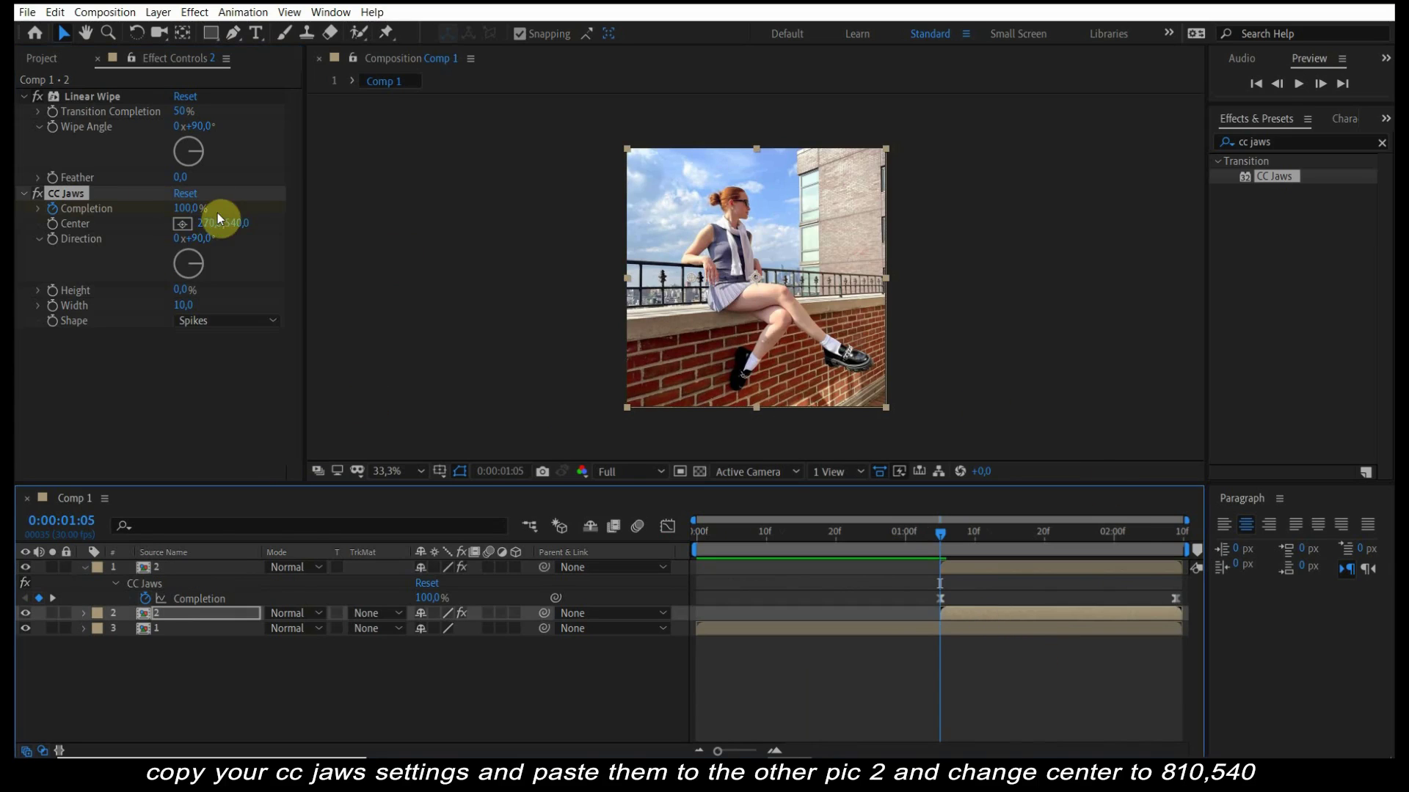
pyautogui.click(208, 223)
pyautogui.write('810')
pyautogui.click(211, 230)
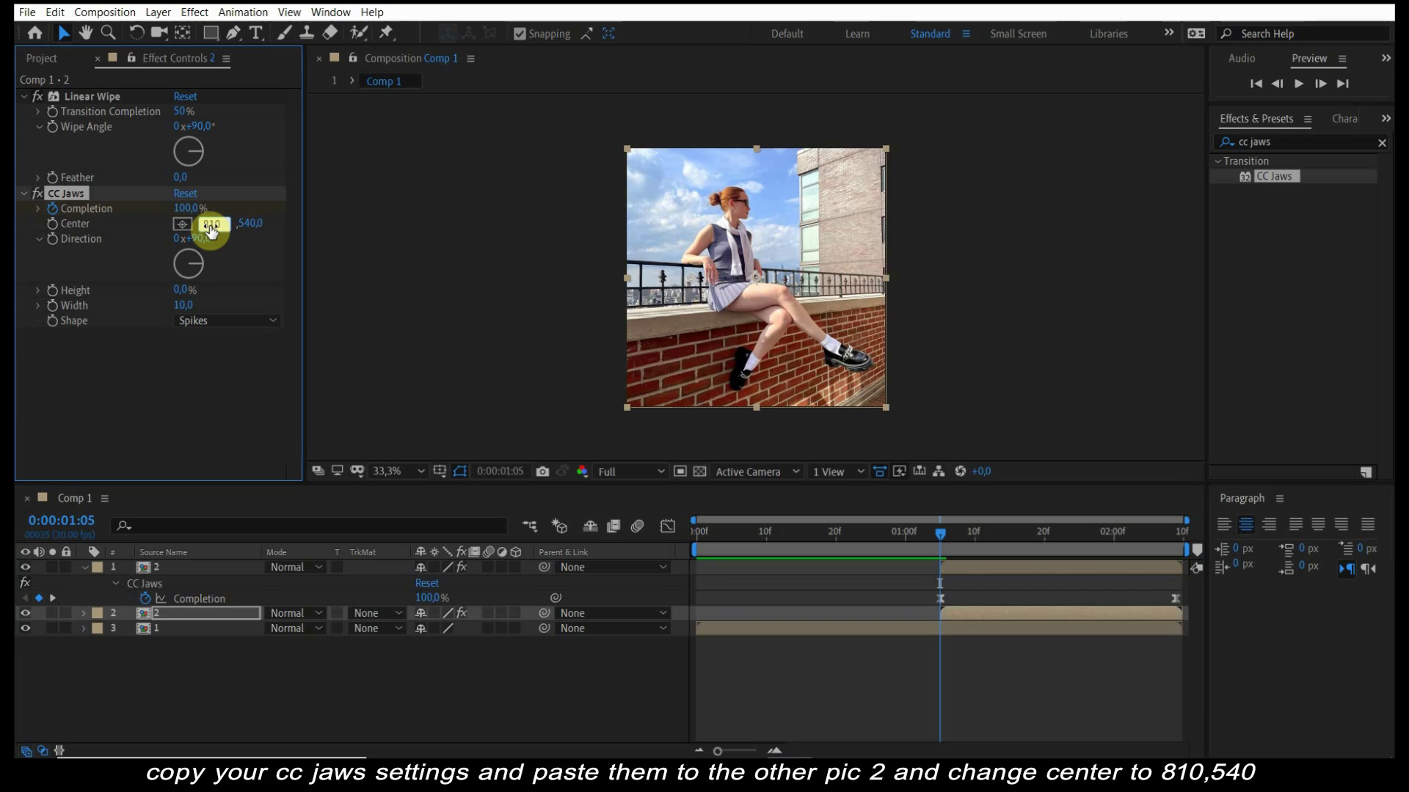
pyautogui.press('space')
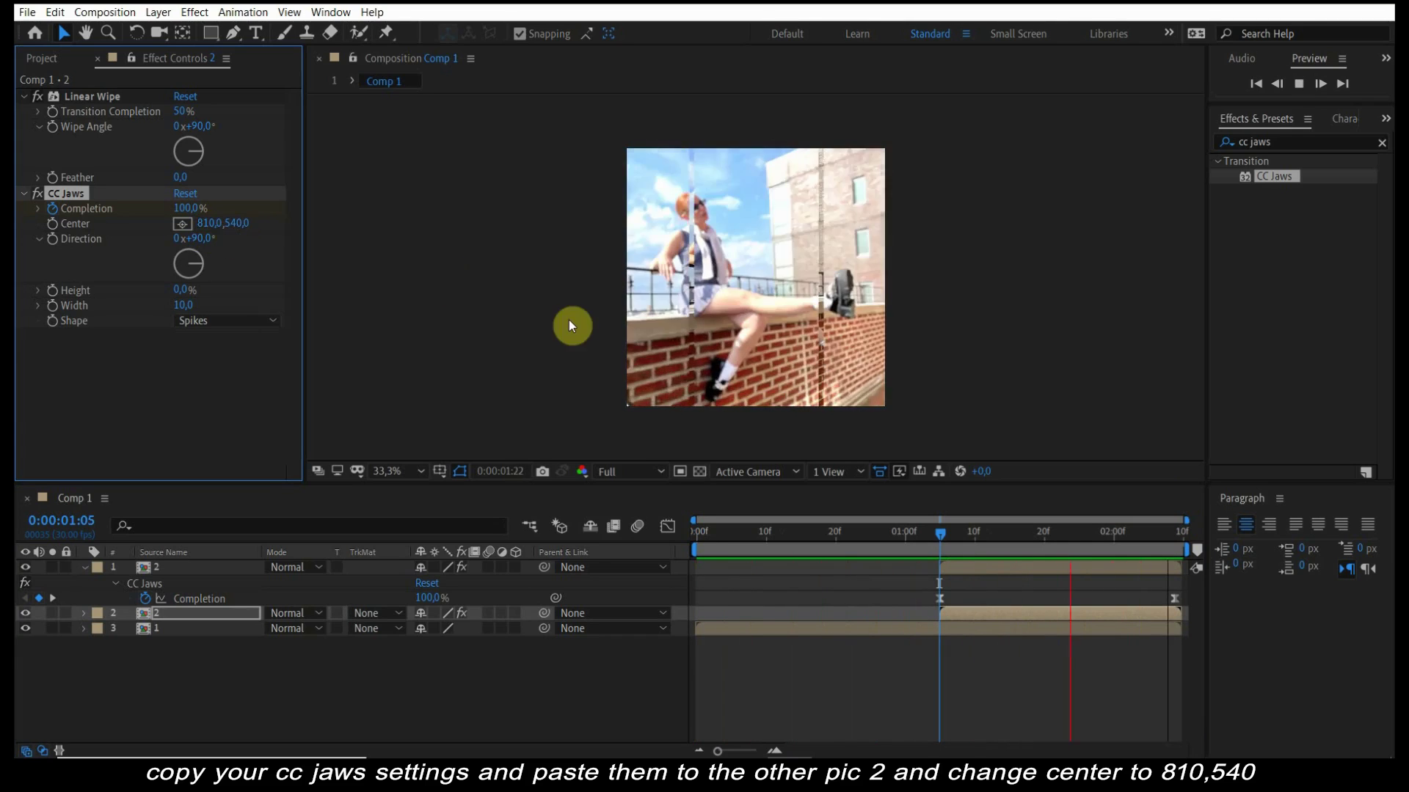
pyautogui.click(838, 690)
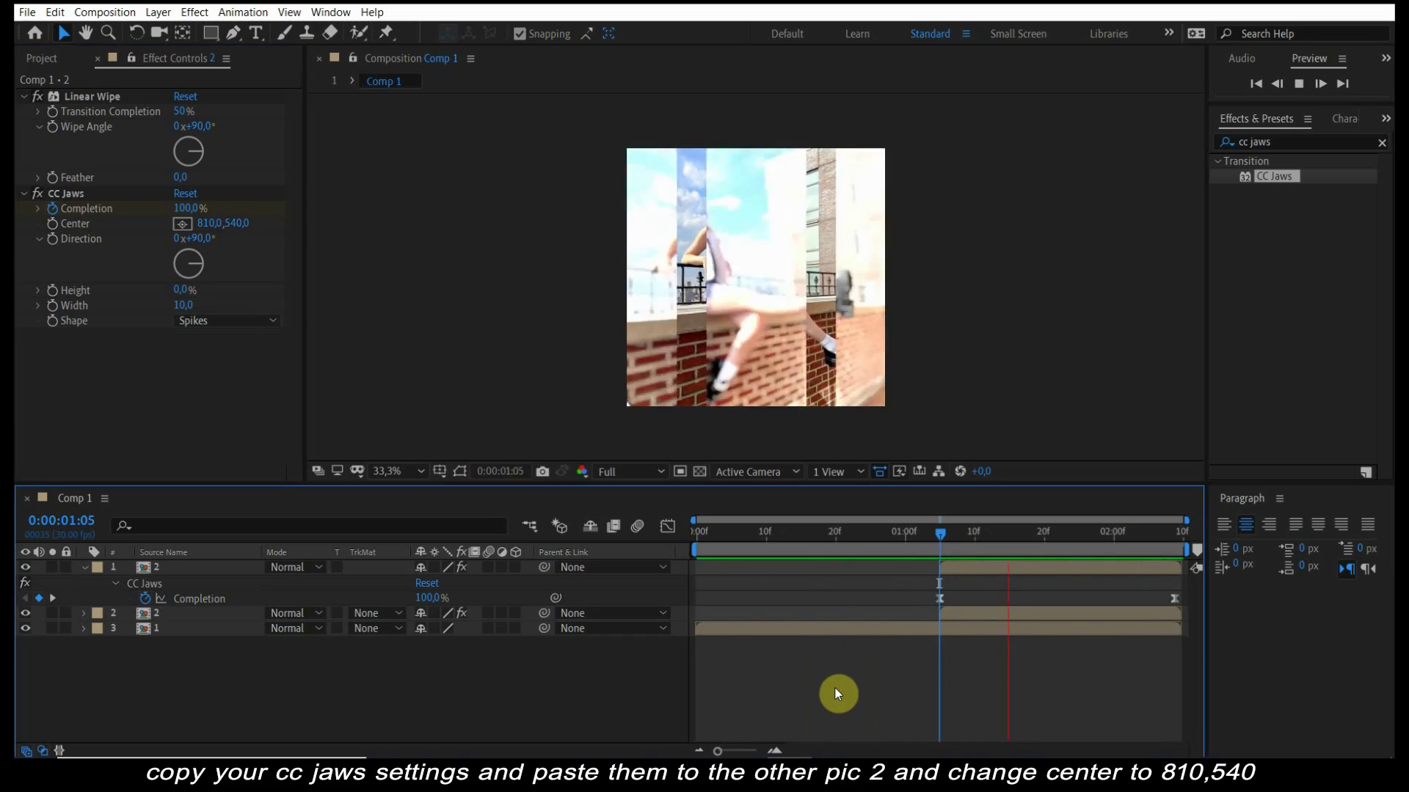
pyautogui.click(942, 537)
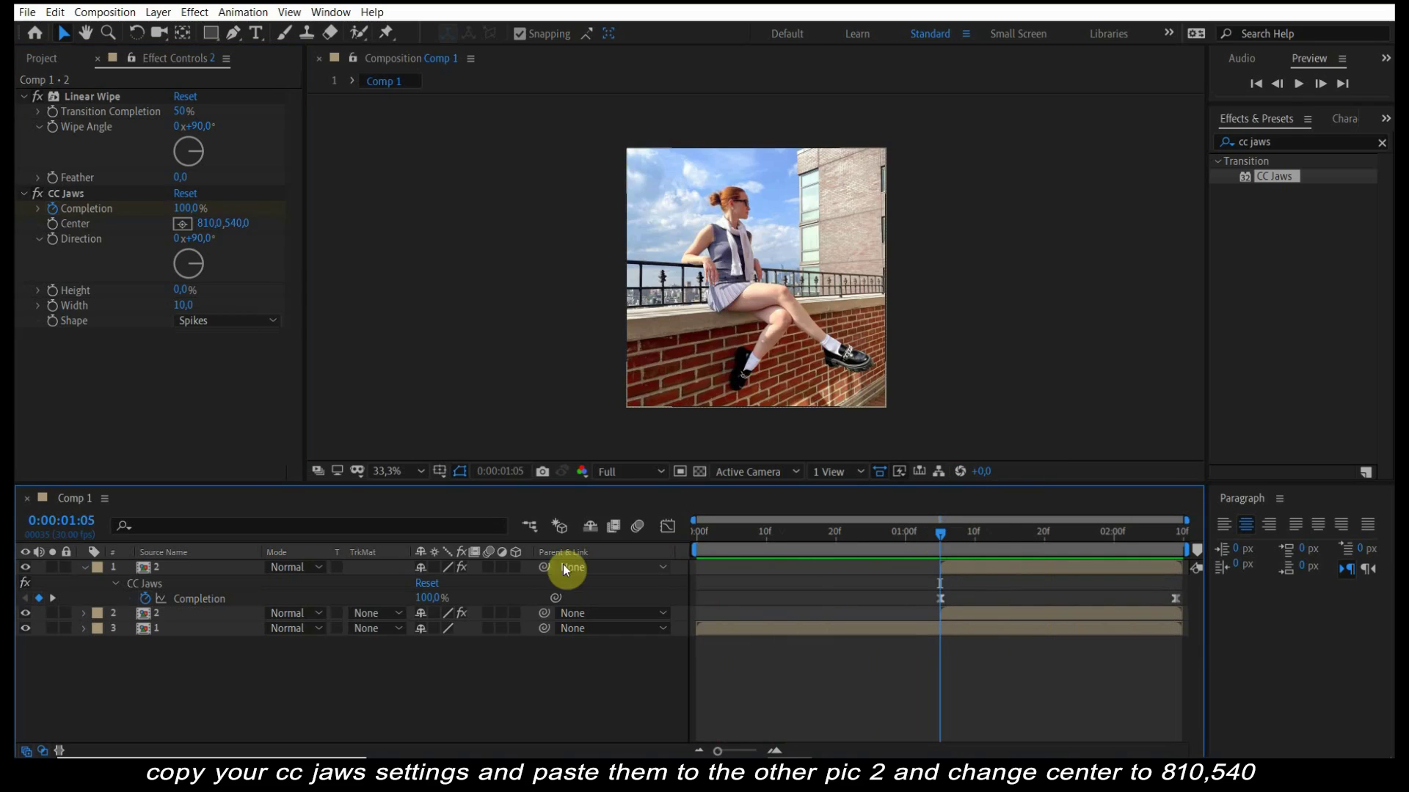
pyautogui.moveTo(530, 565); pyautogui.dragTo(532, 623)
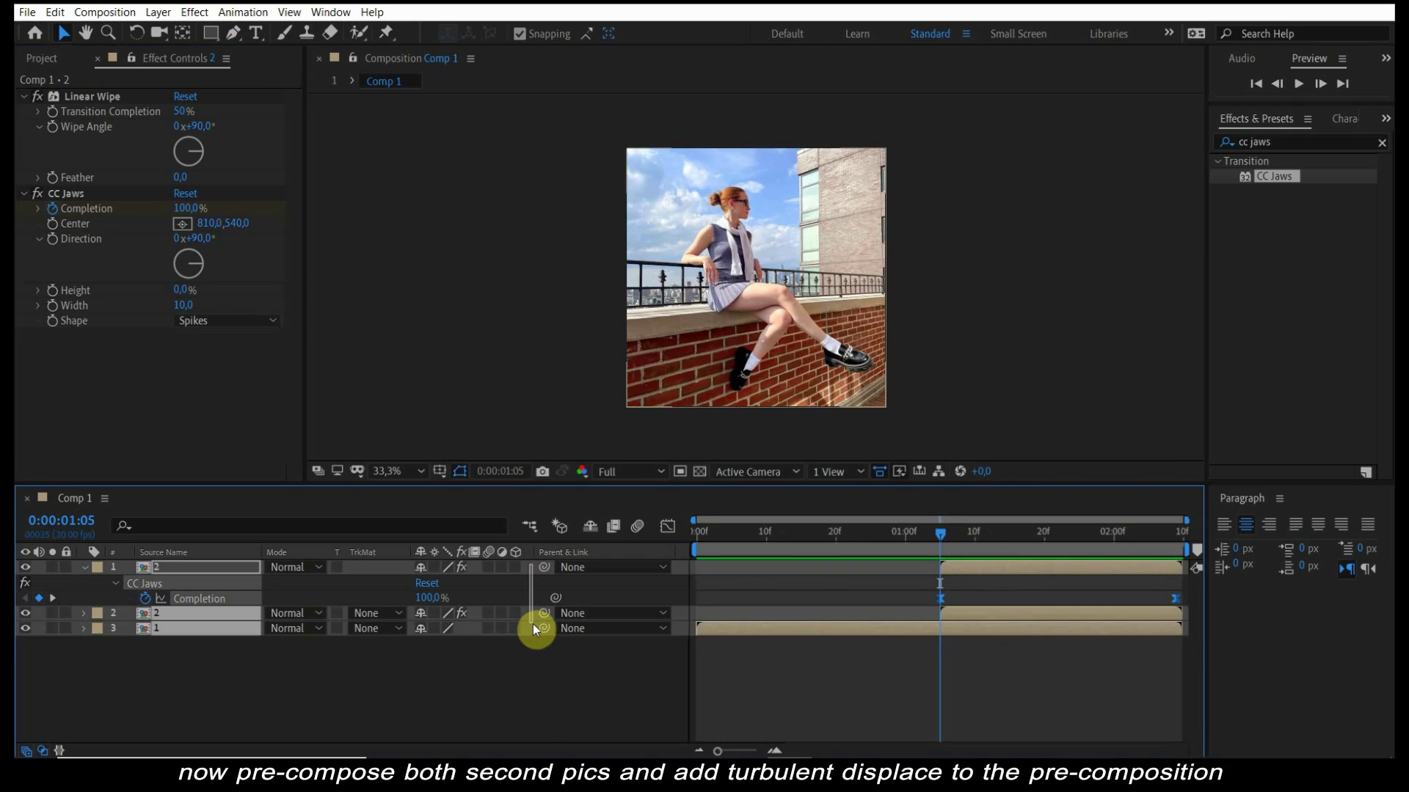
# - Pre-compose both pic 2 layers into Pre-comp 1 and apply Turbulent Displace
pyautogui.rightClick(988, 612)
pyautogui.hotkey('ctrl', 'shift', 'c')
pyautogui.press('Return')
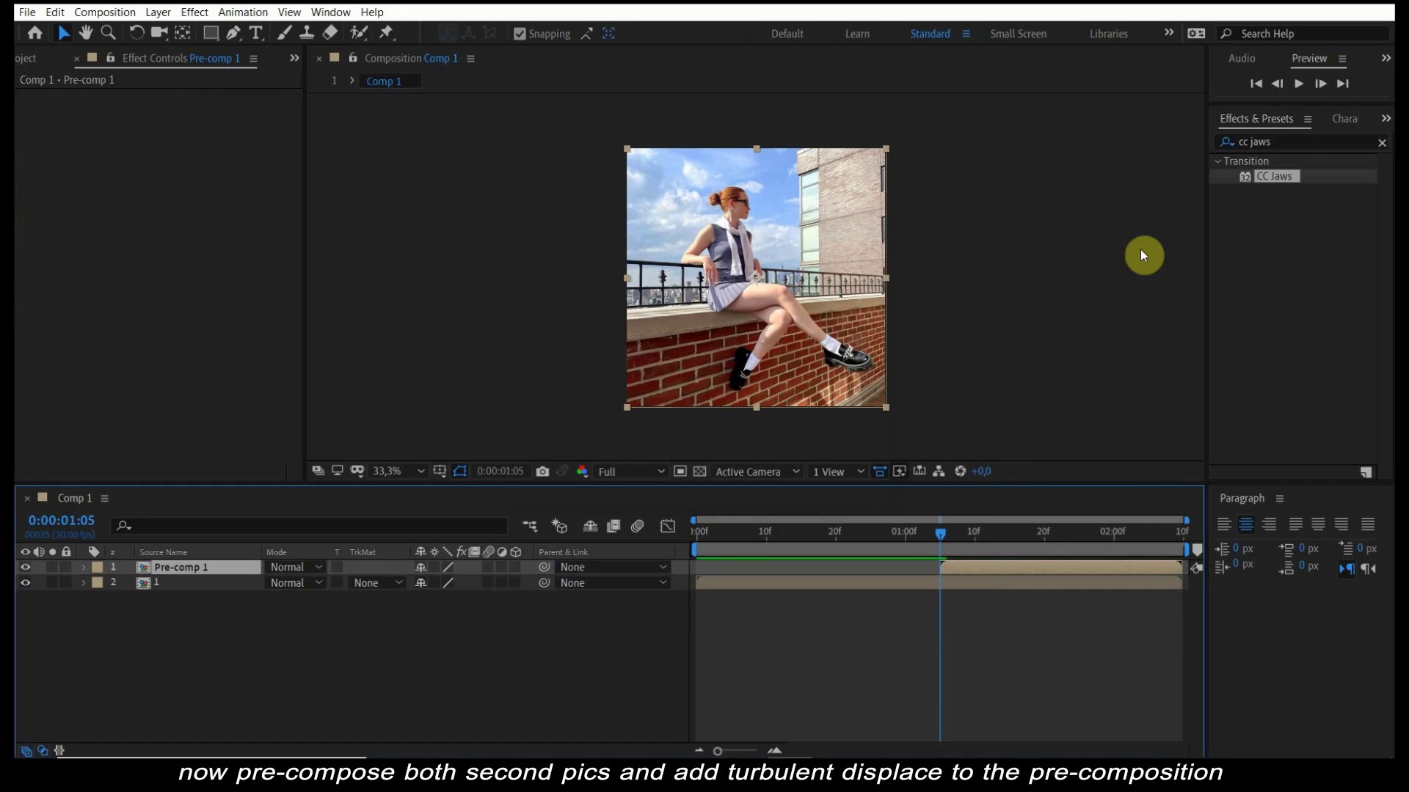
pyautogui.click(1287, 141)
pyautogui.write('turb')
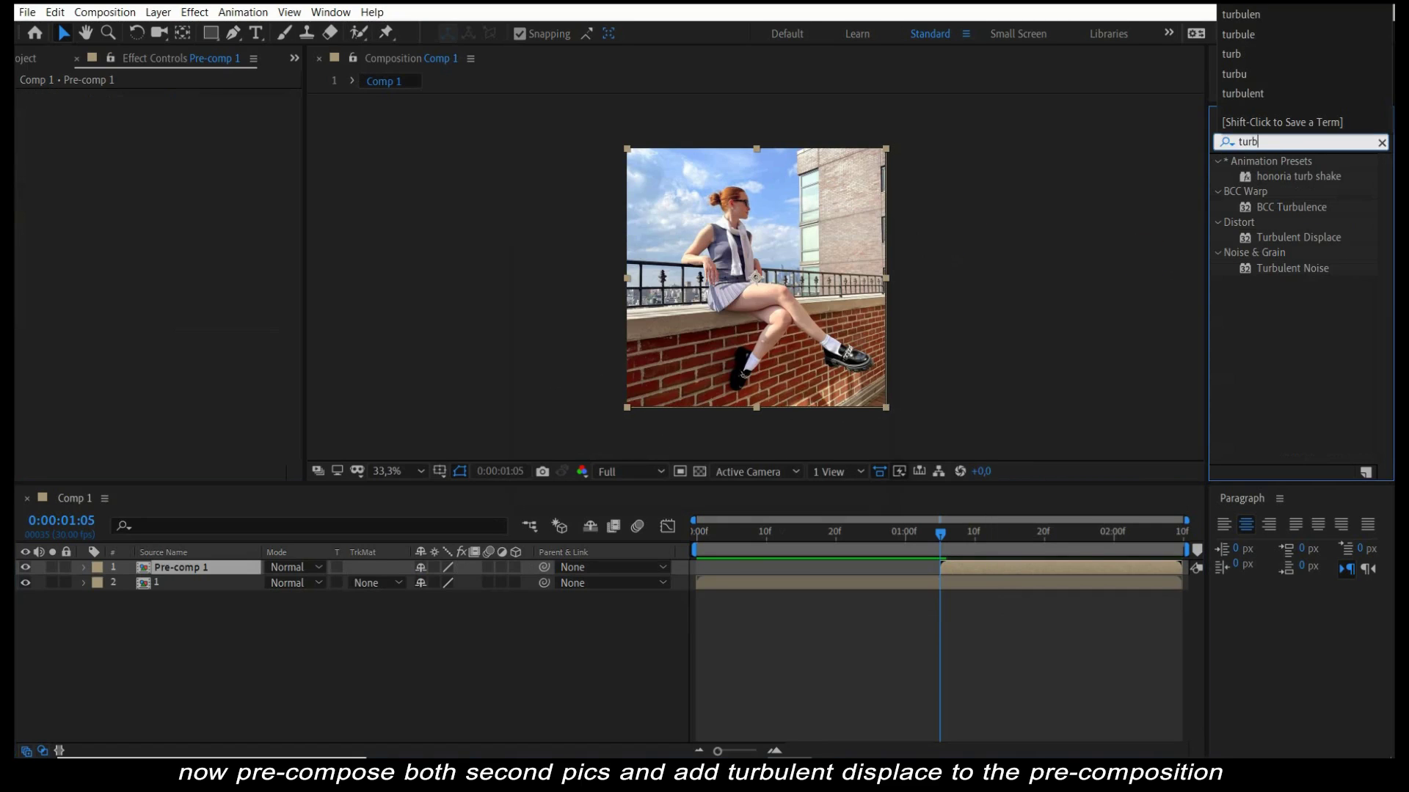
pyautogui.moveTo(1281, 238); pyautogui.dragTo(961, 572)
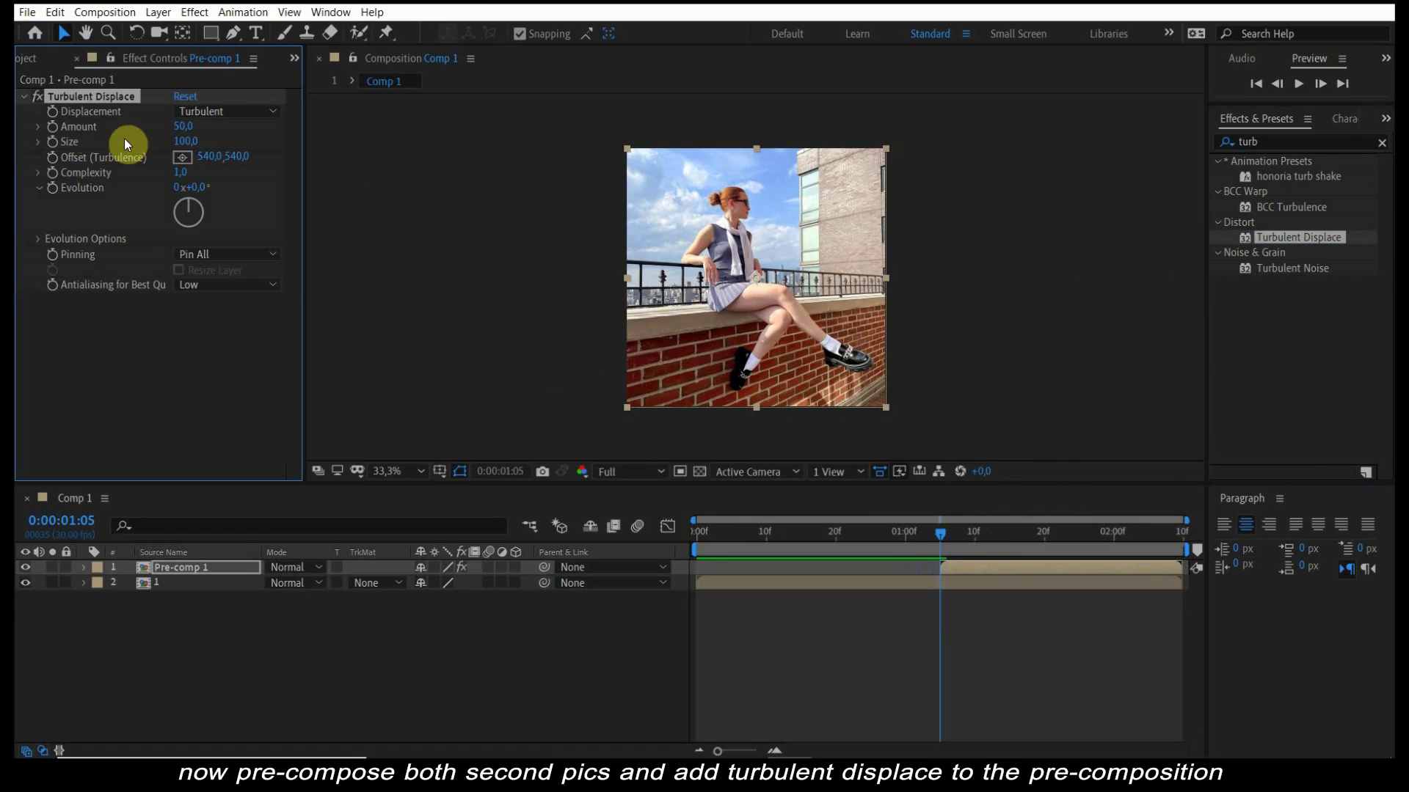
# - Keyframe Turbulent Displace Amount from 50 to 0 with a steep ease-out curve
pyautogui.click(52, 142)
pyautogui.click(187, 141)
pyautogui.write('150')
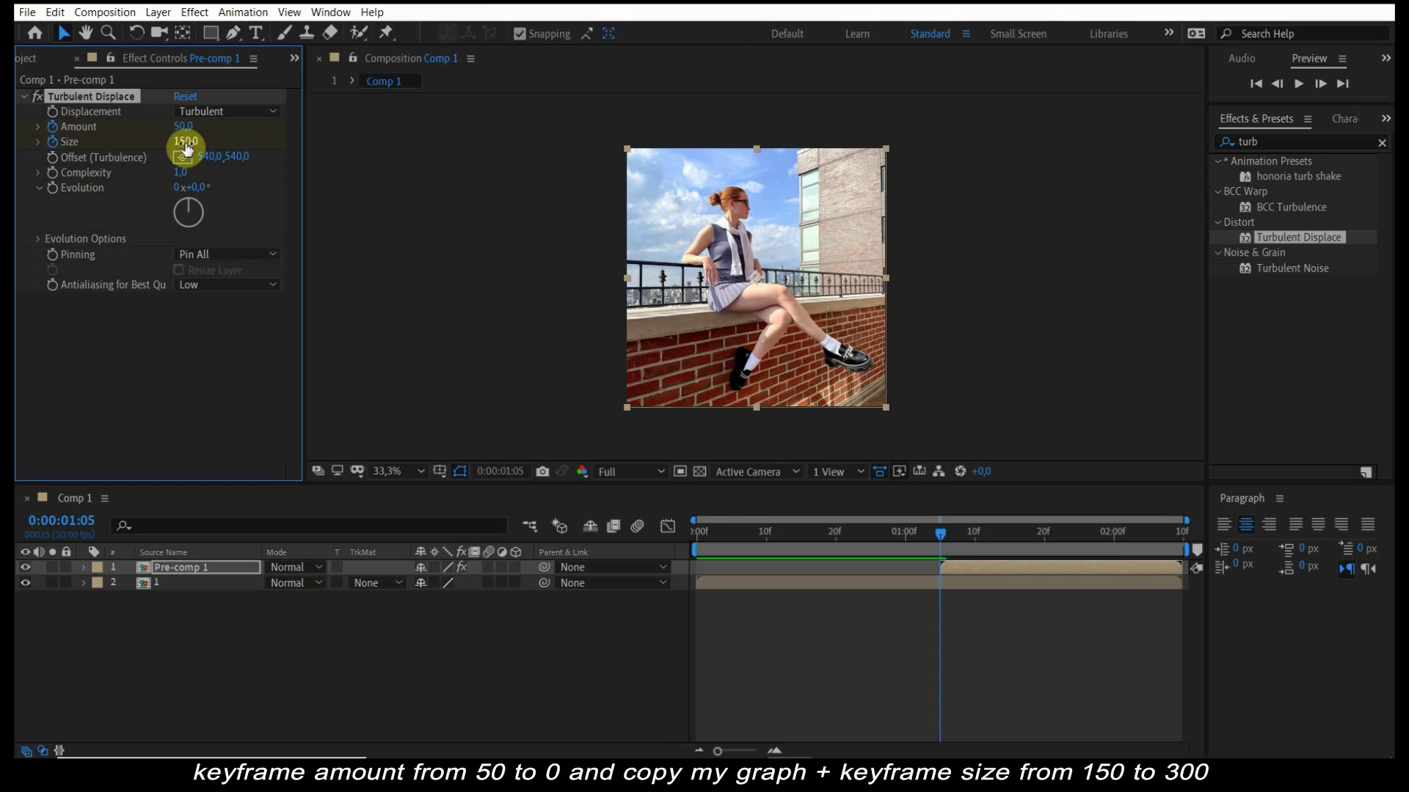
pyautogui.press('End')
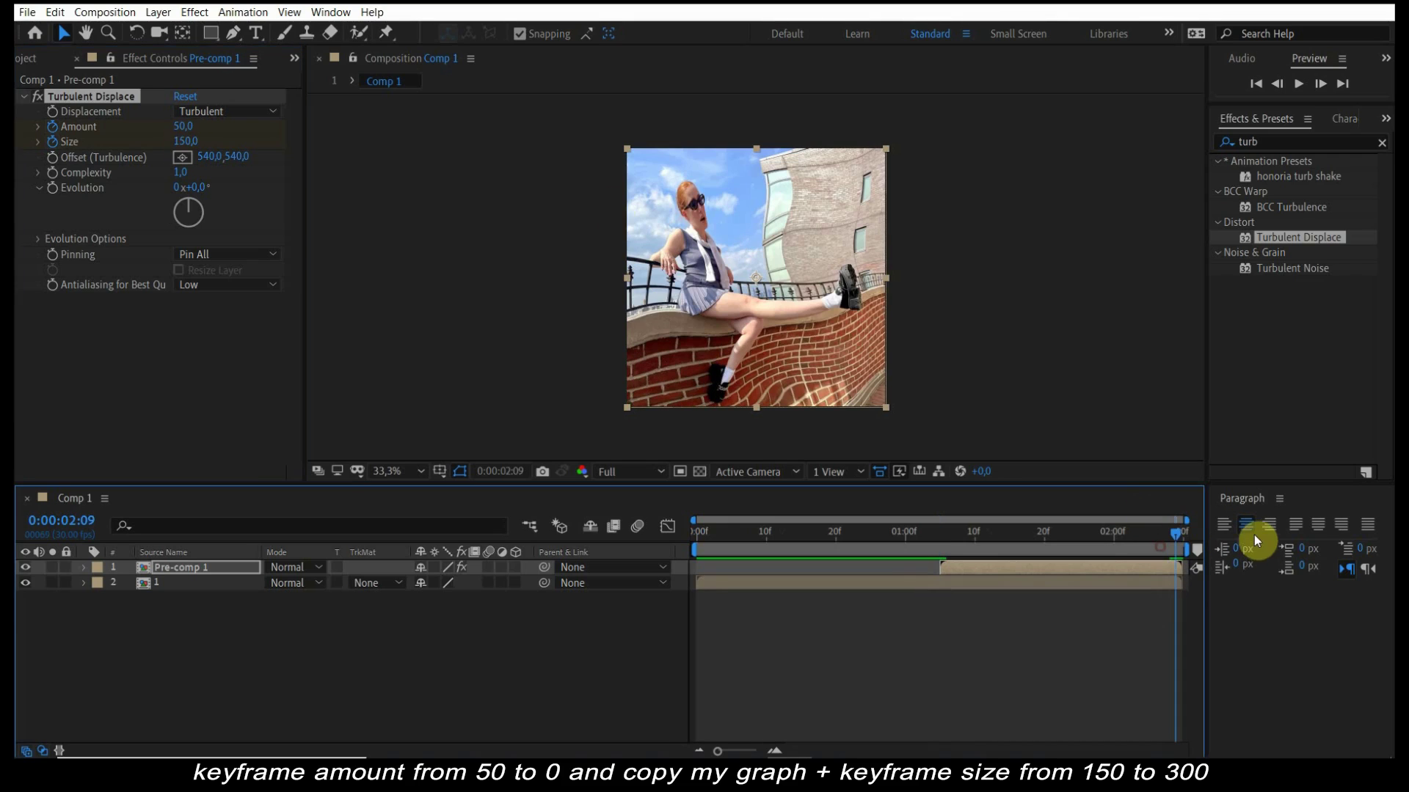
pyautogui.click(183, 127)
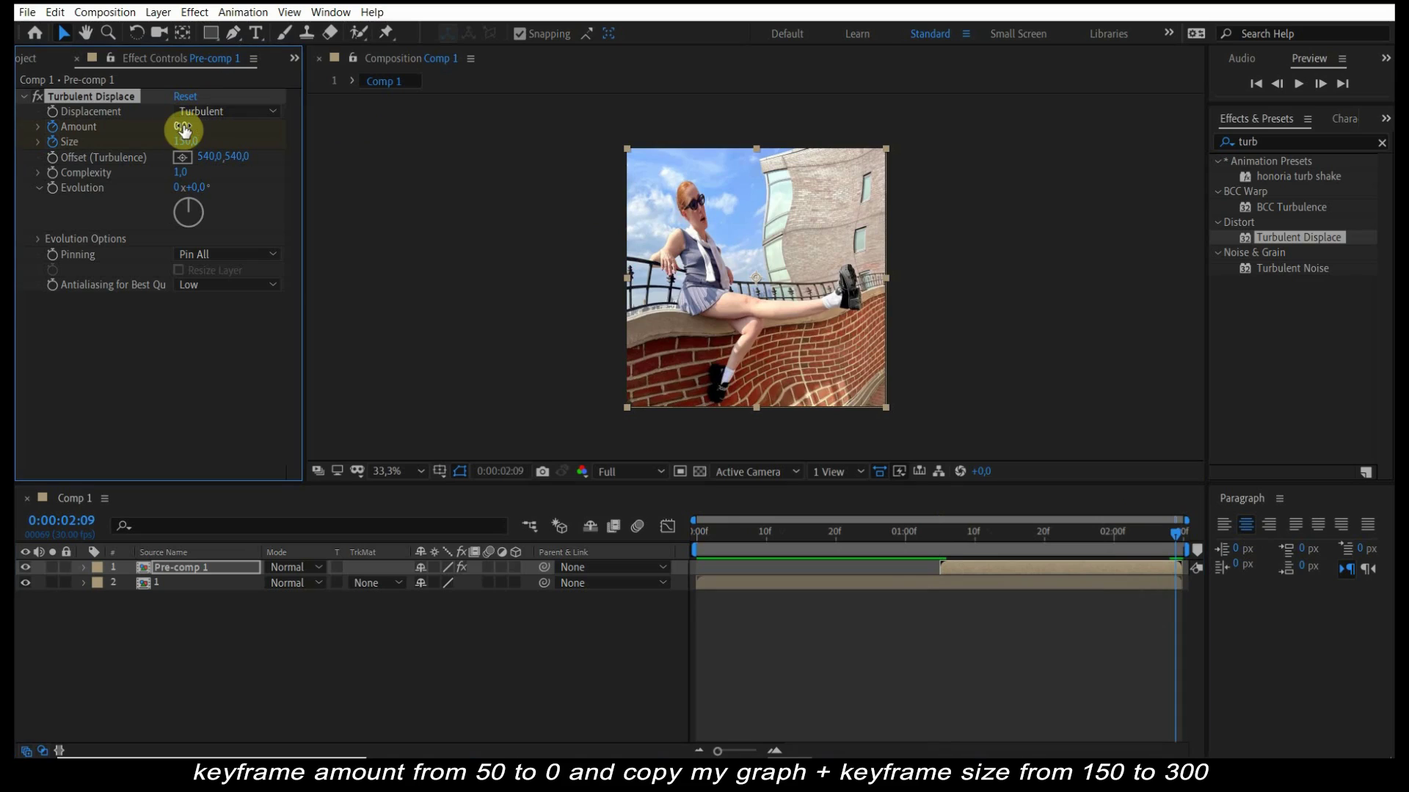
pyautogui.write('0')
pyautogui.press('Return')
pyautogui.click(668, 526)
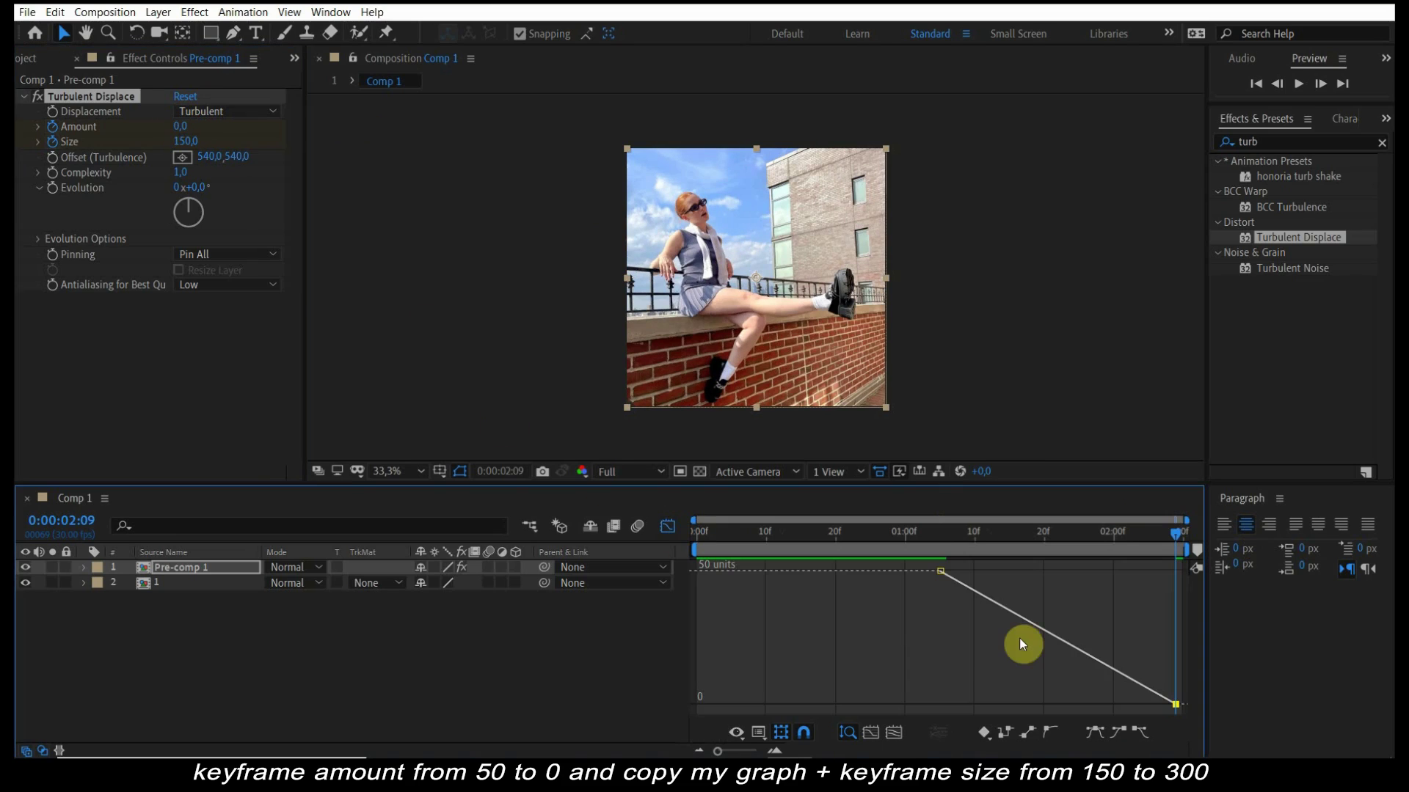
pyautogui.click(1044, 631)
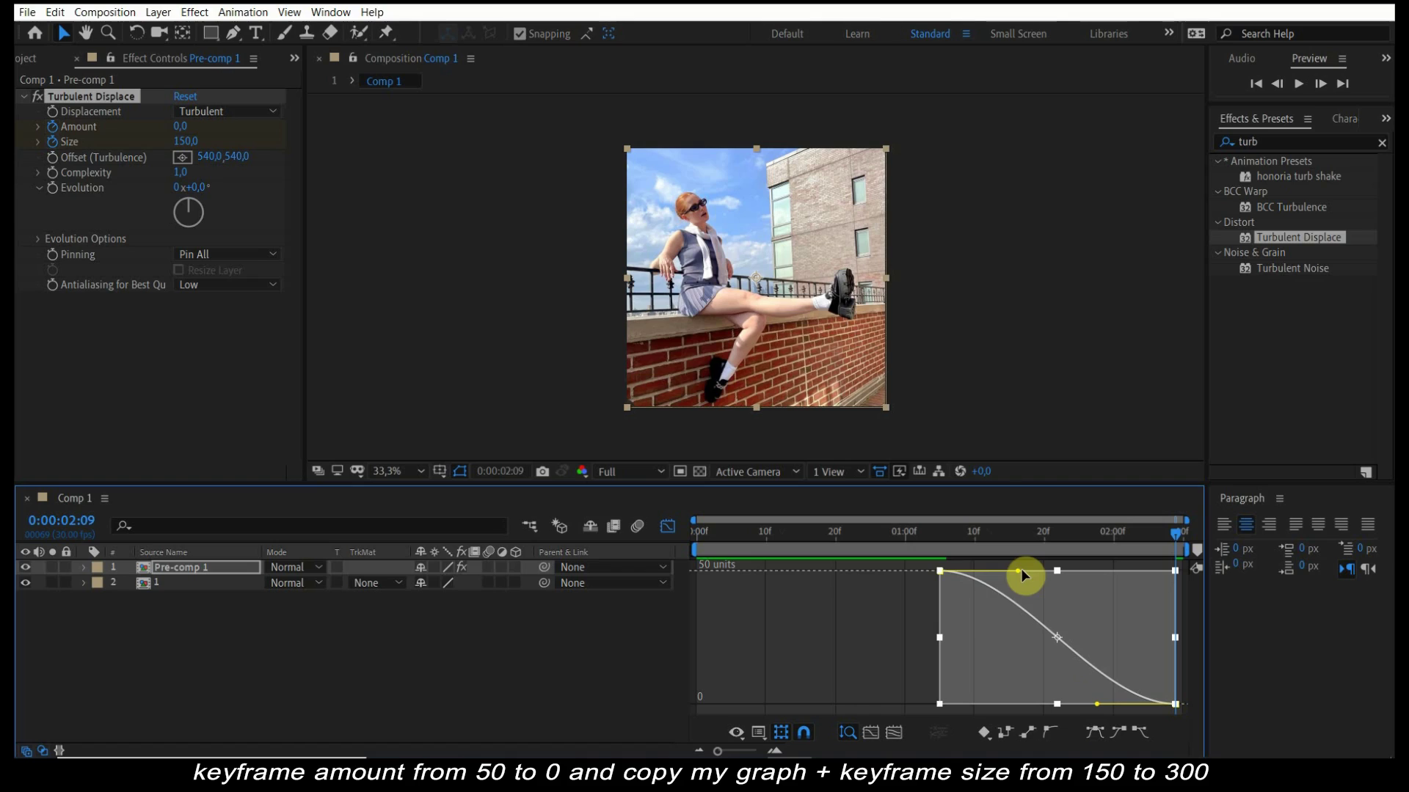
pyautogui.moveTo(1019, 570); pyautogui.dragTo(940, 635)
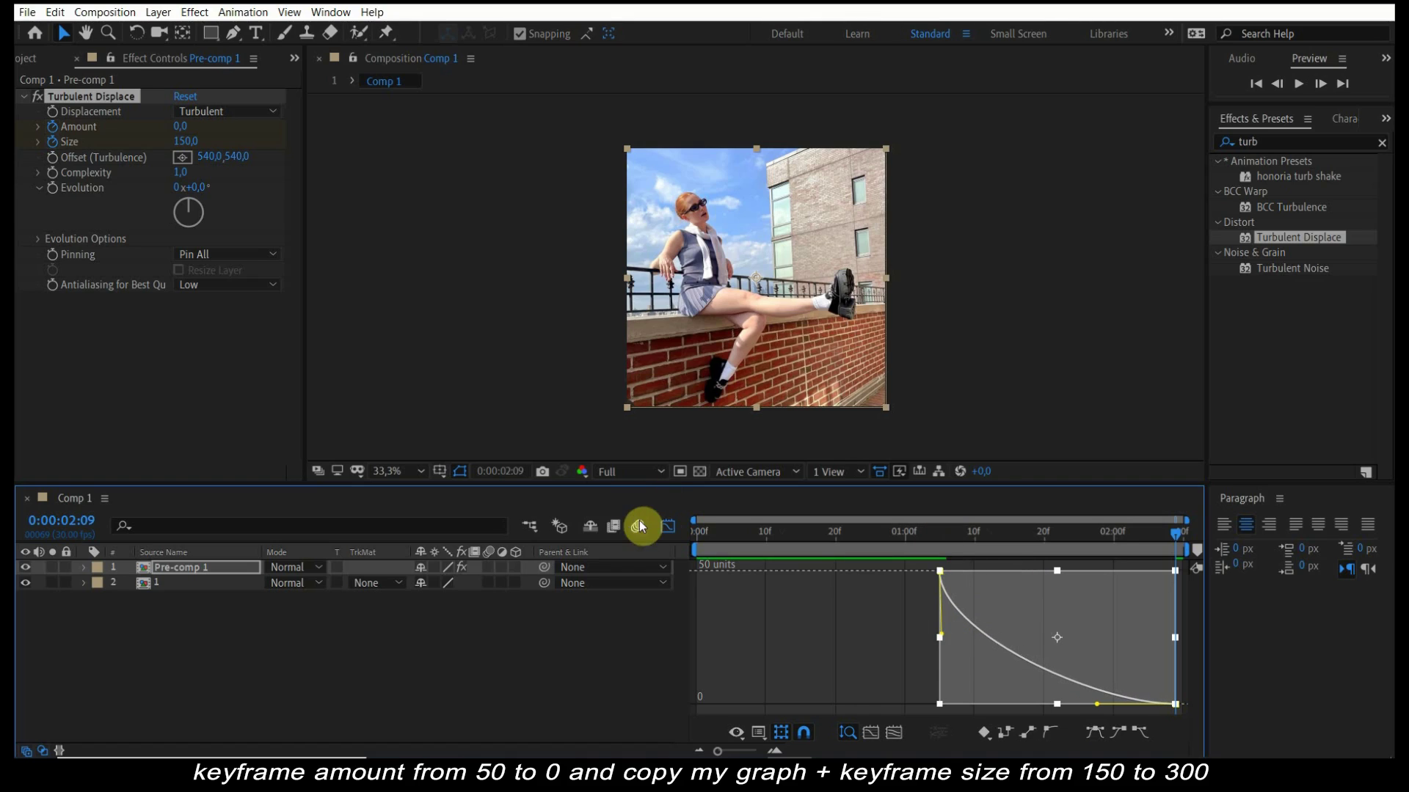
# - Set the ending Size to 300, then preview the turbulent transition
pyautogui.click(667, 526)
pyautogui.click(185, 141)
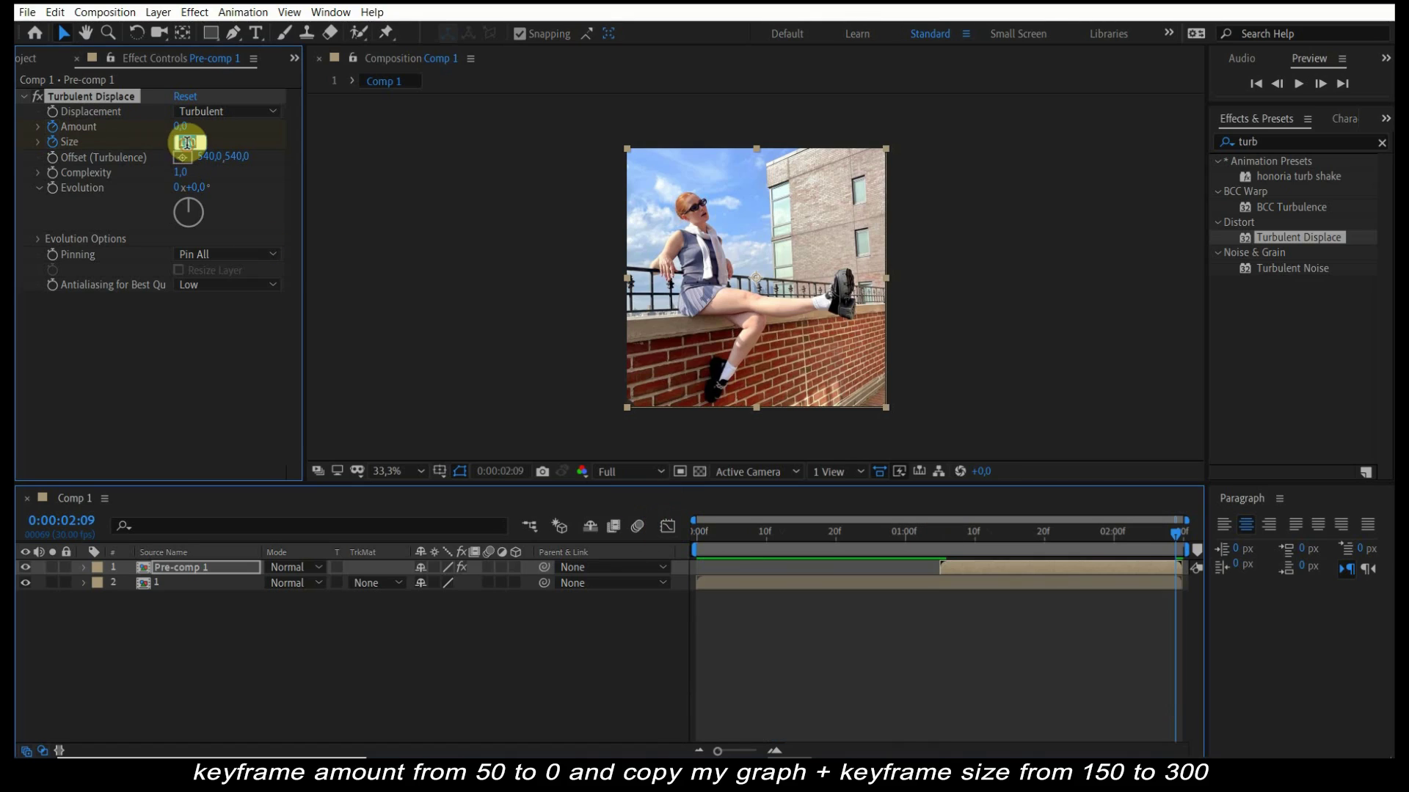
pyautogui.write('30')
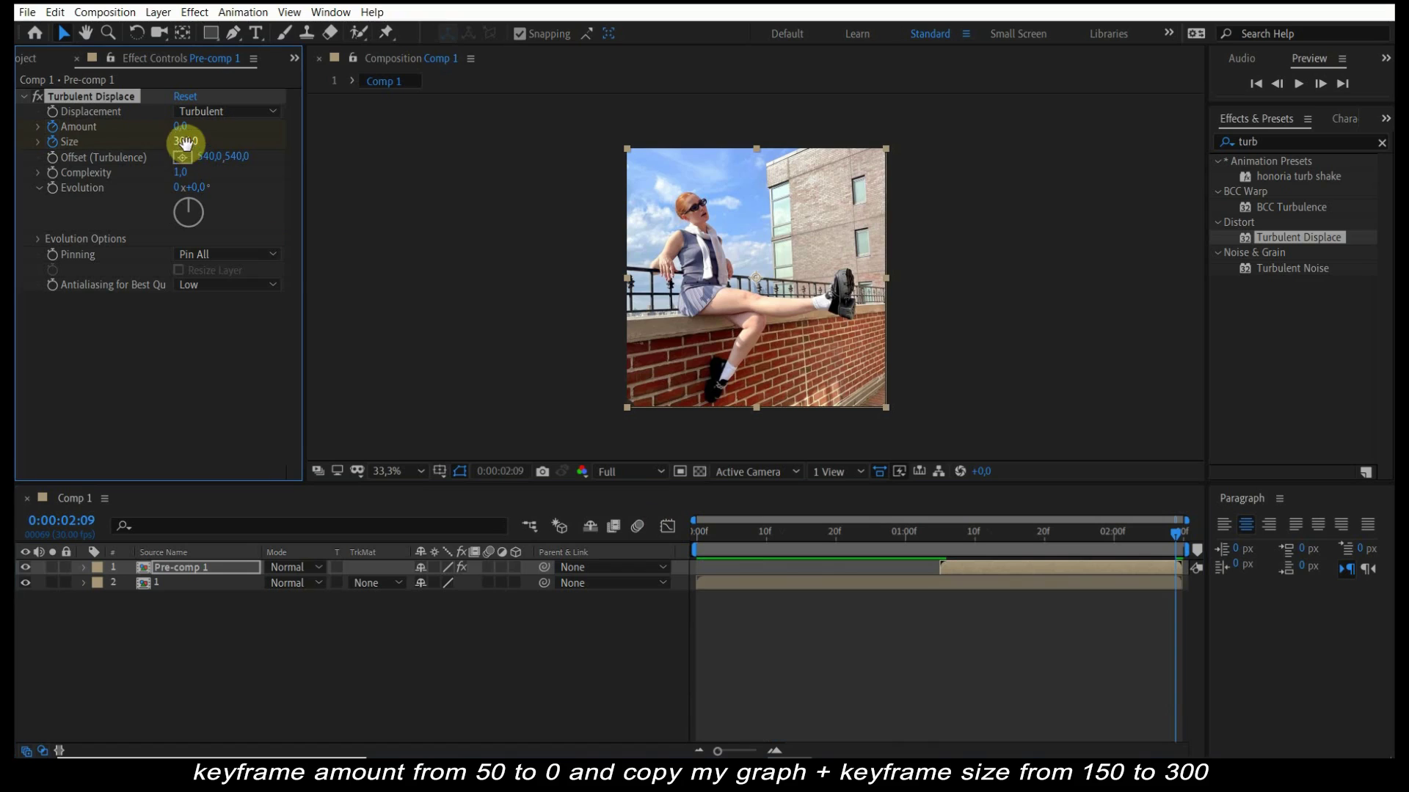
pyautogui.press('Return')
pyautogui.press('space')
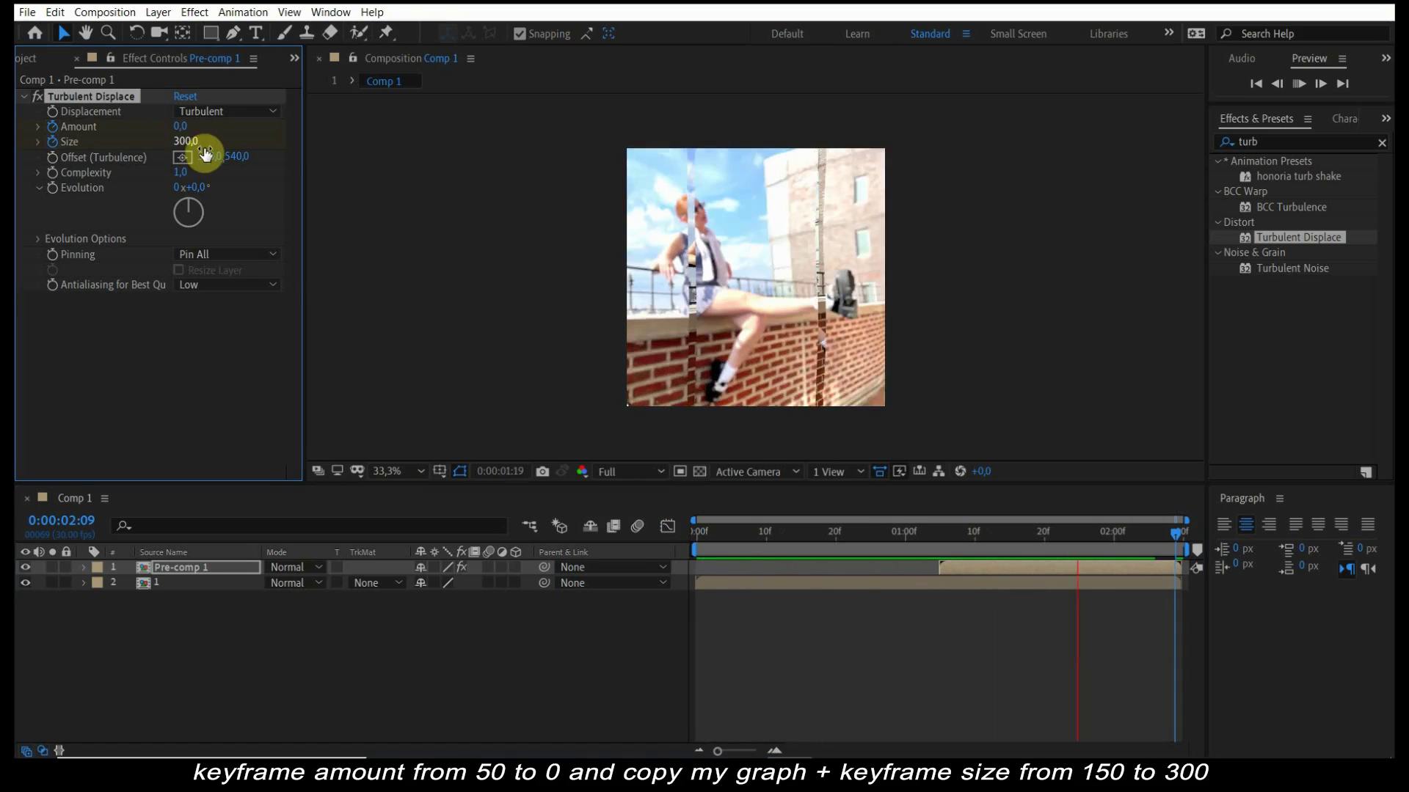
pyautogui.click(943, 539)
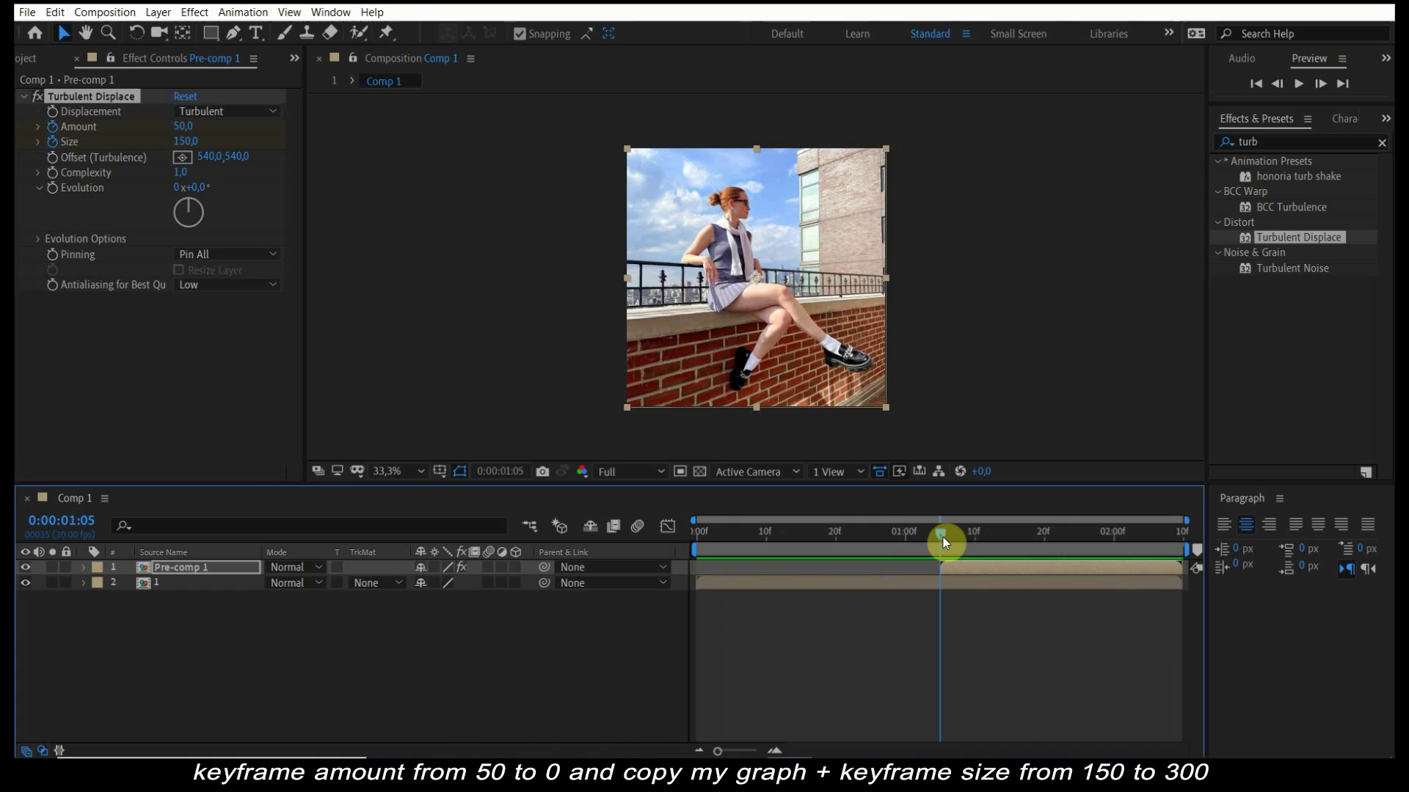
pyautogui.press('u')
pyautogui.click(500, 600)
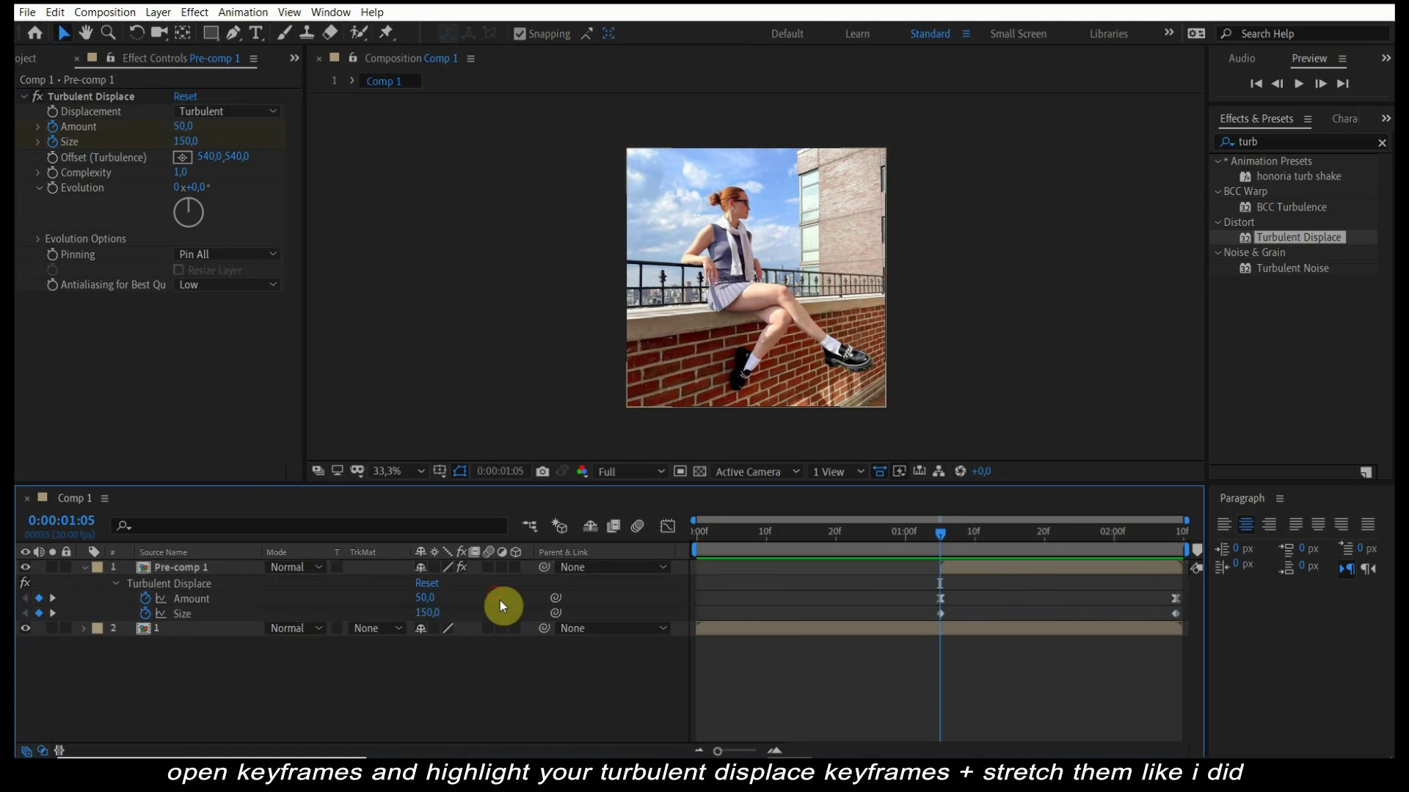
pyautogui.moveTo(501, 605)
pyautogui.mouseDown()
pyautogui.moveTo(1182, 618)
pyautogui.moveTo(1204, 603)
pyautogui.mouseUp()
pyautogui.press('space')
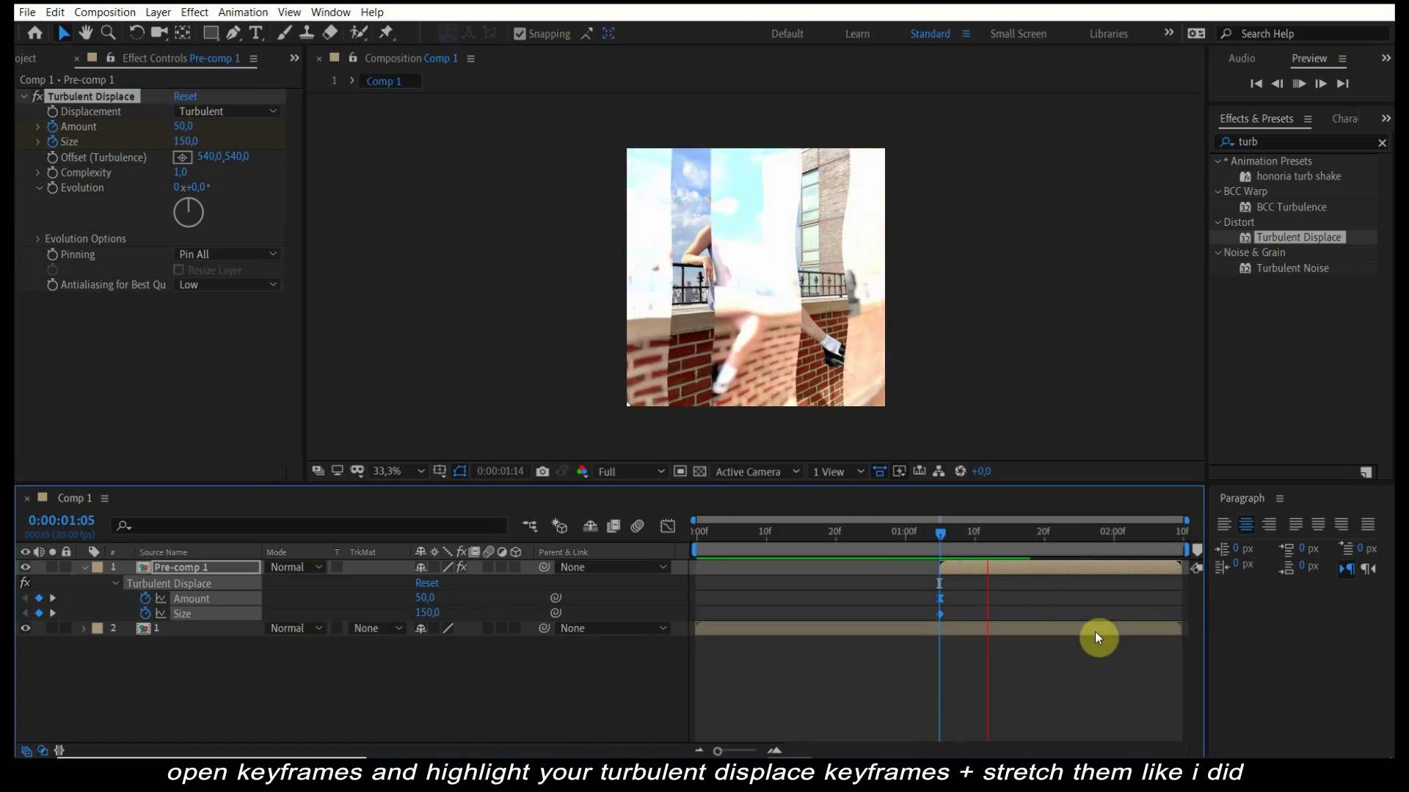
pyautogui.click(939, 535)
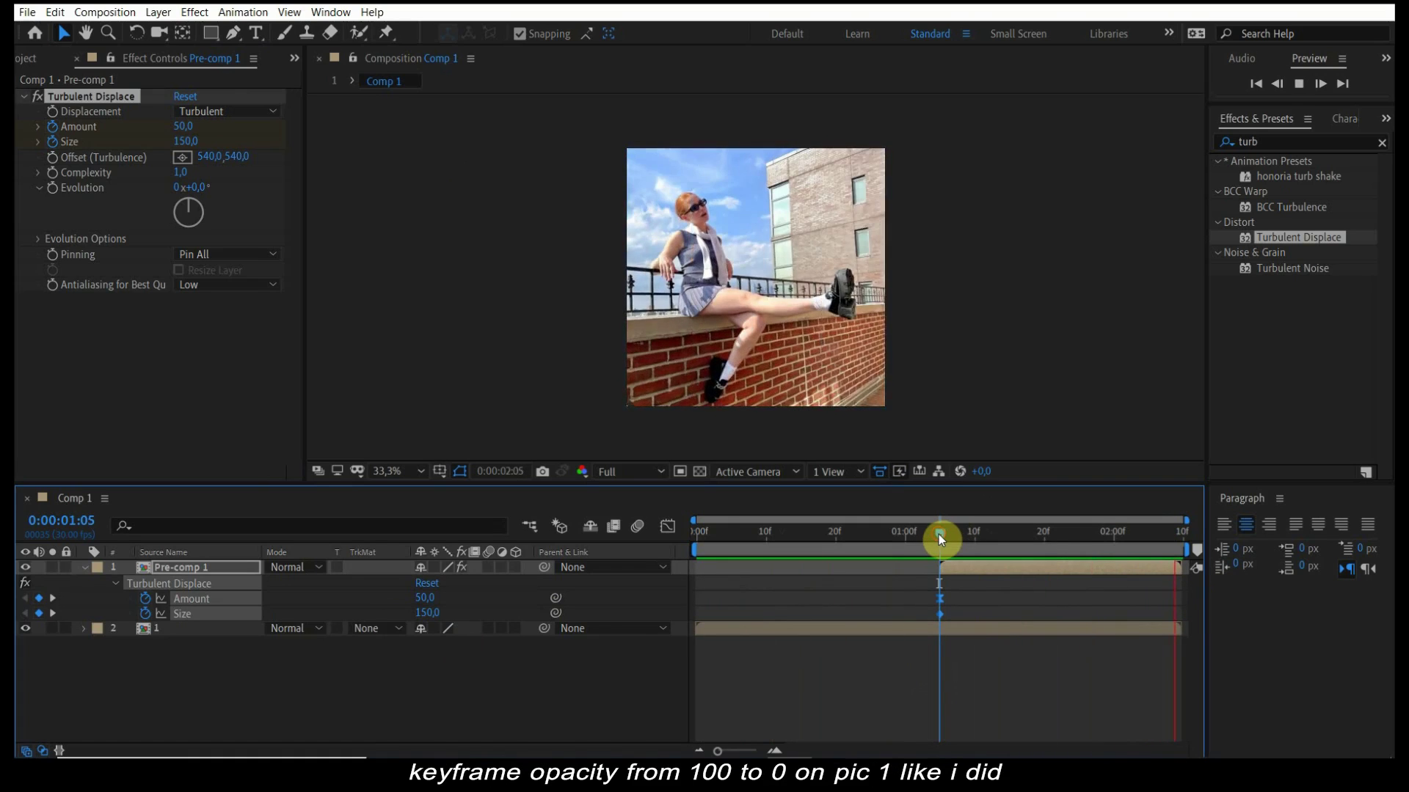
# - Keyframe pic 1's Opacity from 100% at 1:05 to 0% at the comp end
pyautogui.click(948, 627)
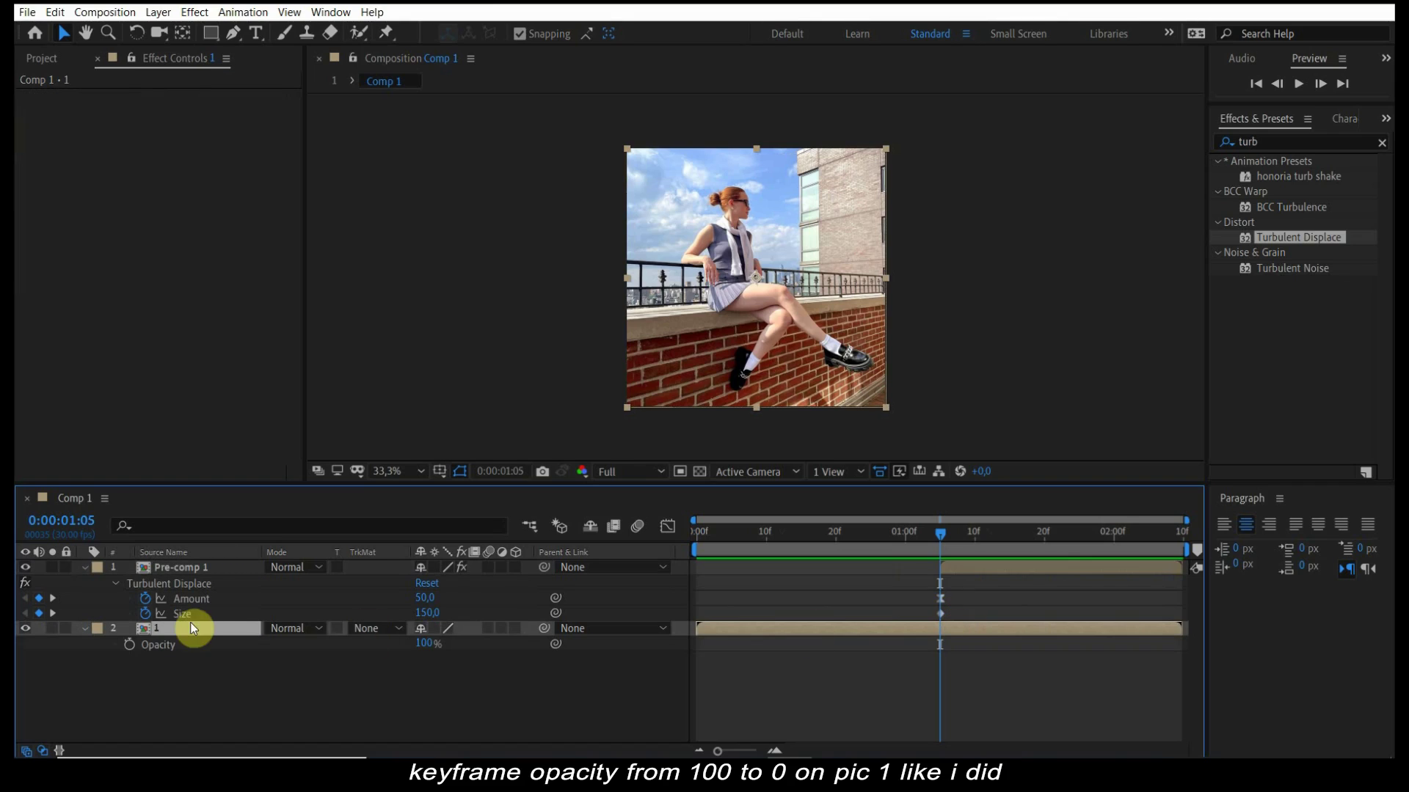
pyautogui.click(129, 644)
pyautogui.moveTo(941, 645); pyautogui.dragTo(1173, 641)
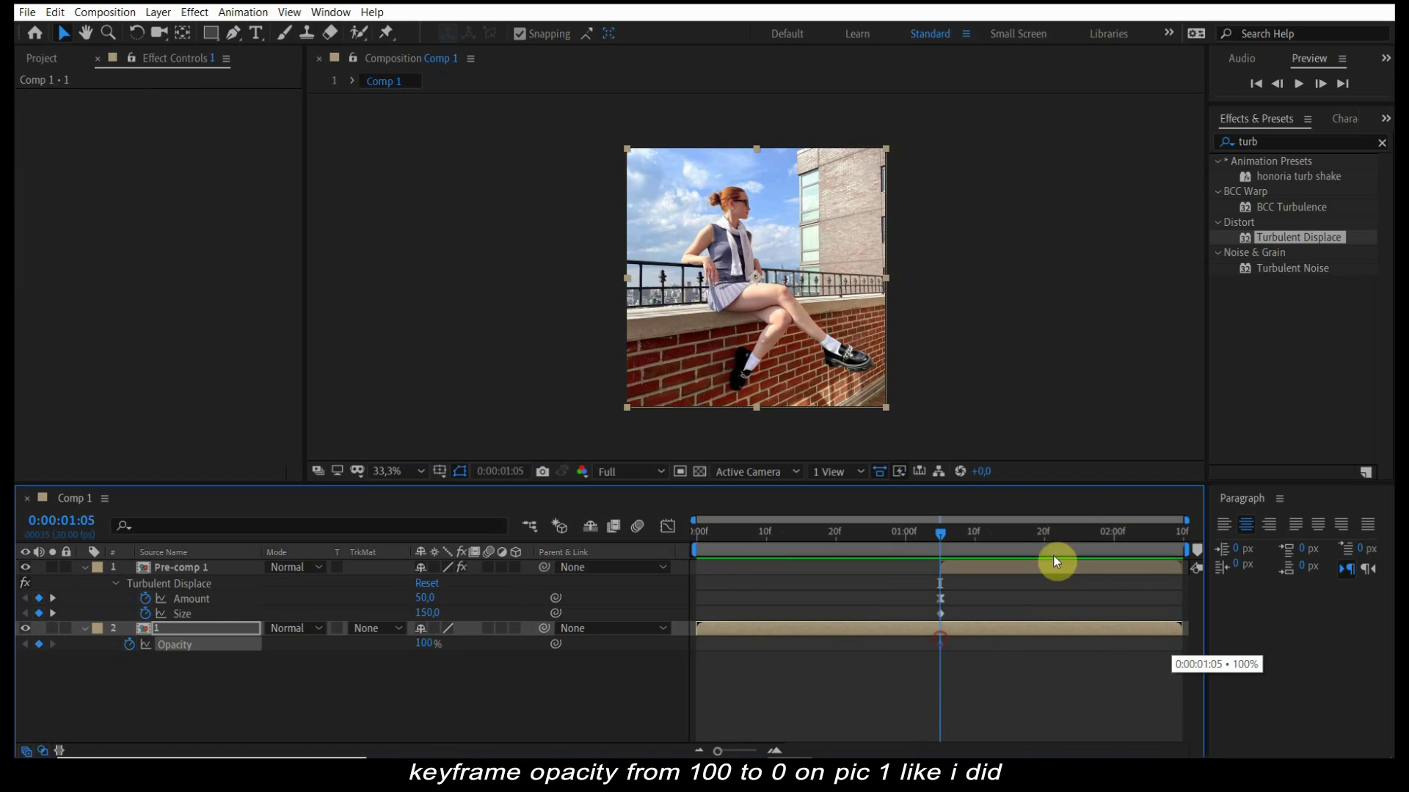
pyautogui.click(1175, 532)
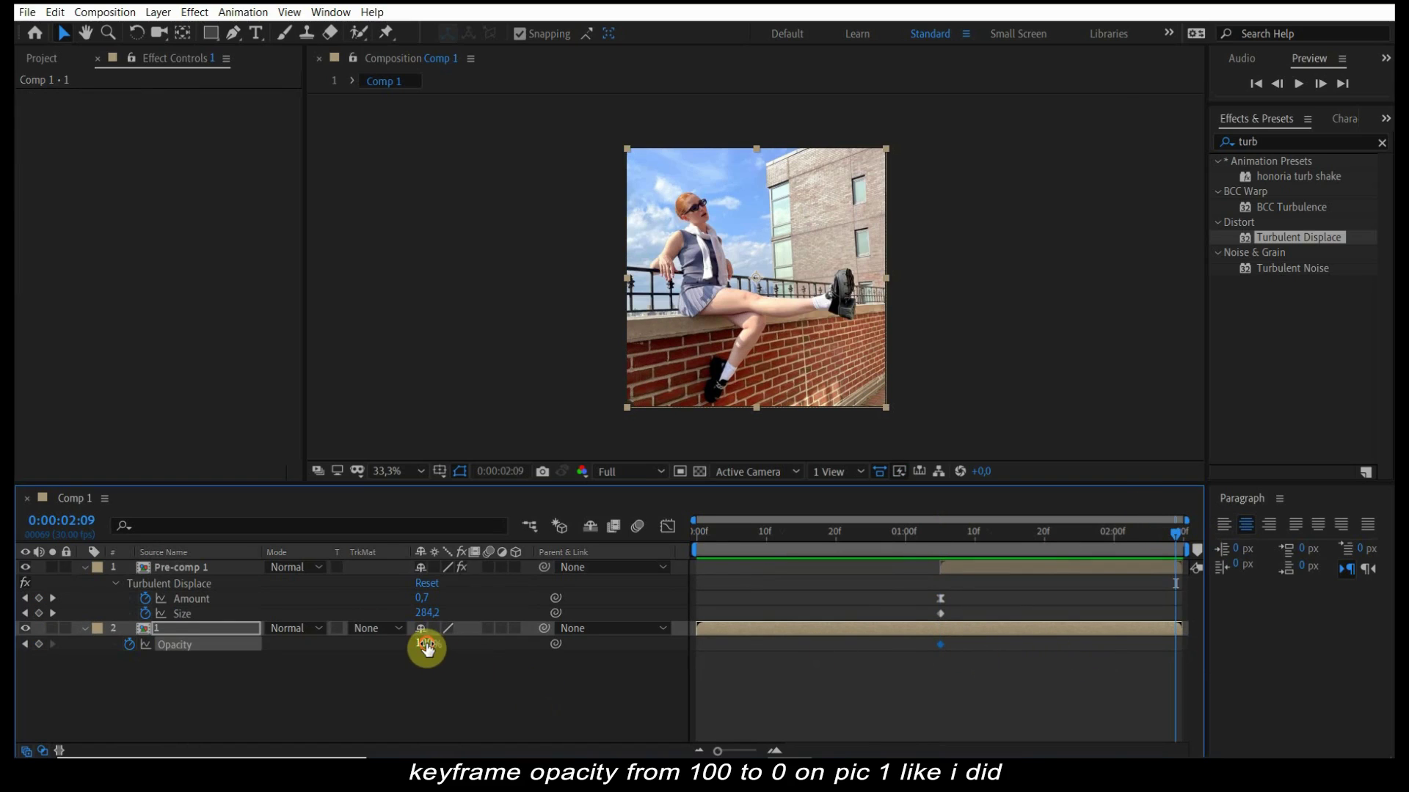
pyautogui.moveTo(426, 649); pyautogui.dragTo(98, 650)
pyautogui.press('space')
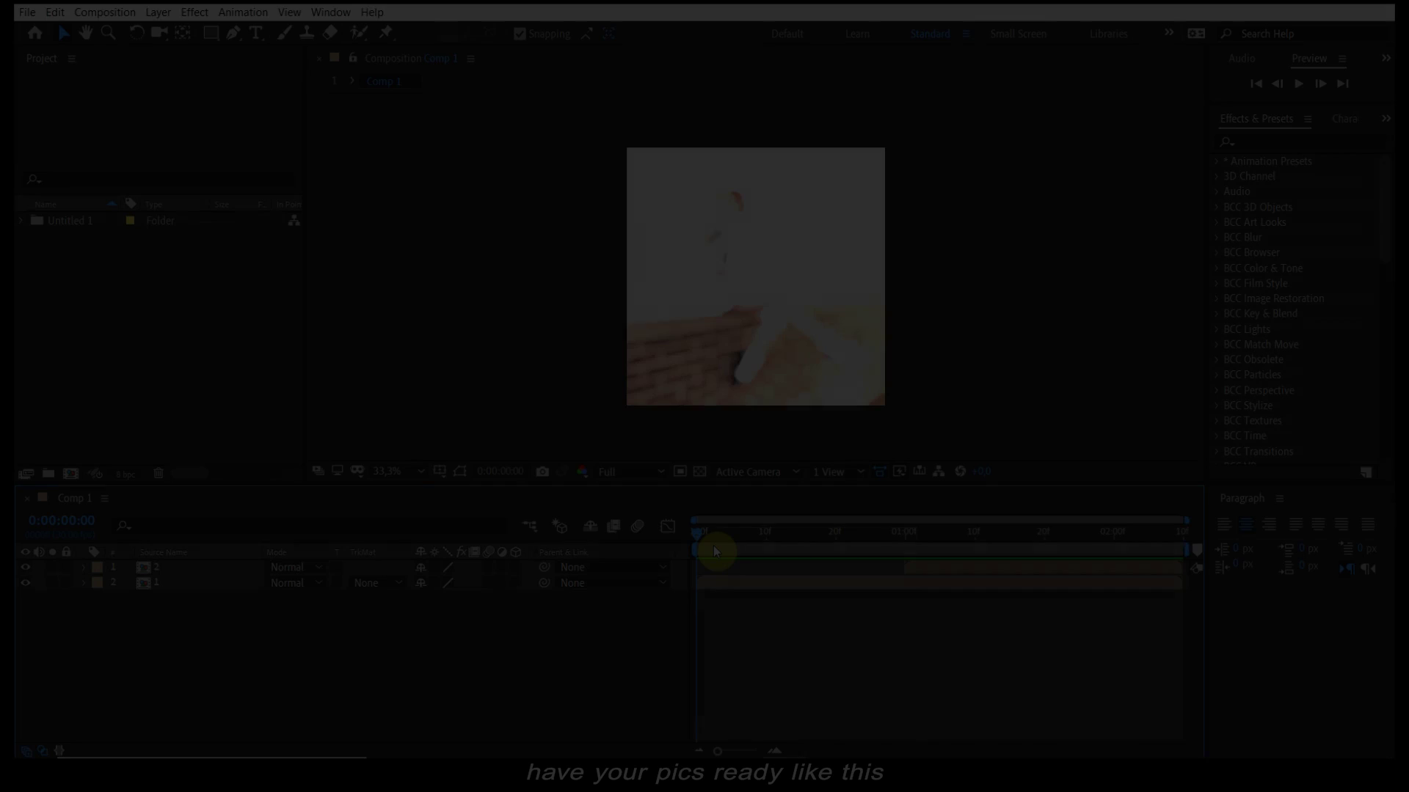
# - Preview the new comp, stop at the one-second mark, and select pic 2
pyautogui.press('space')
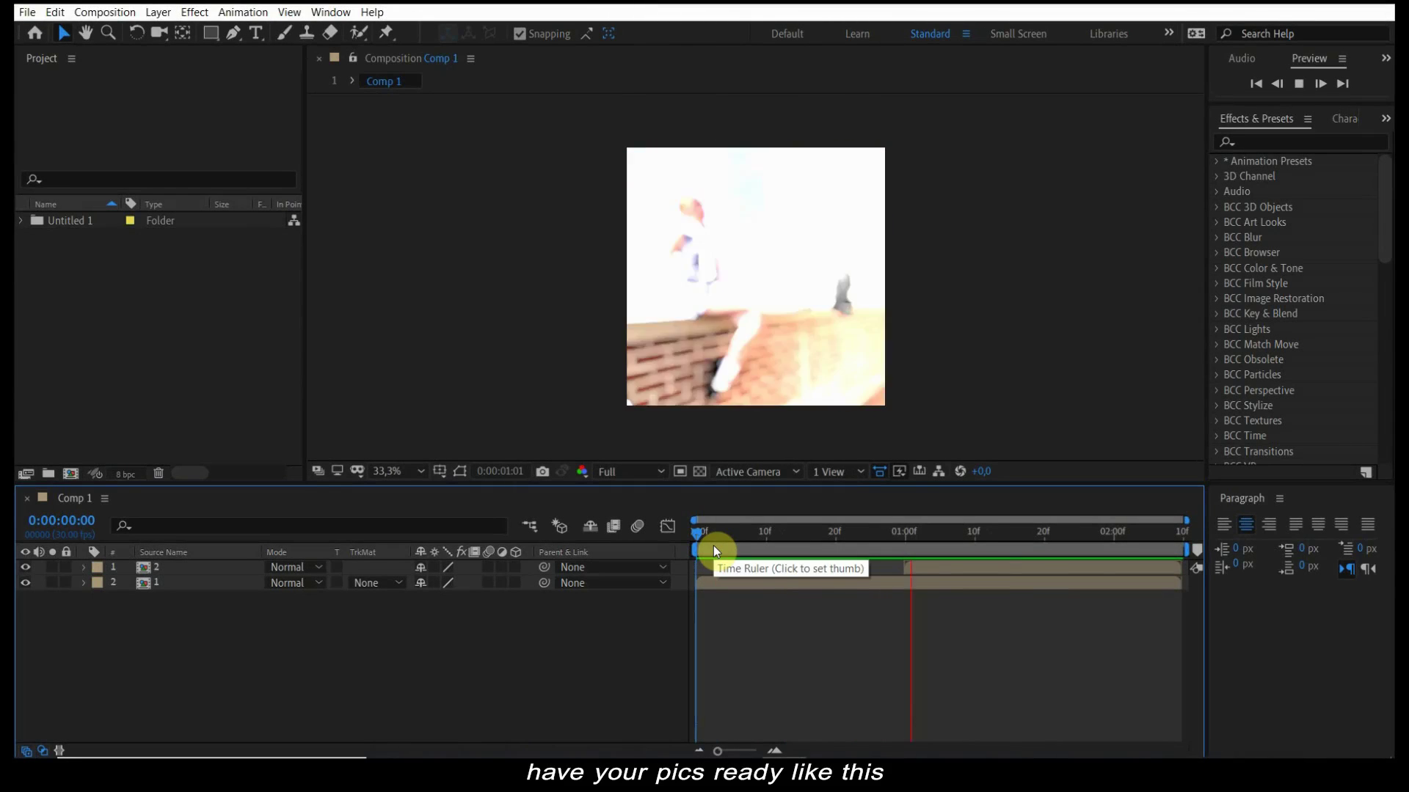
pyautogui.click(904, 535)
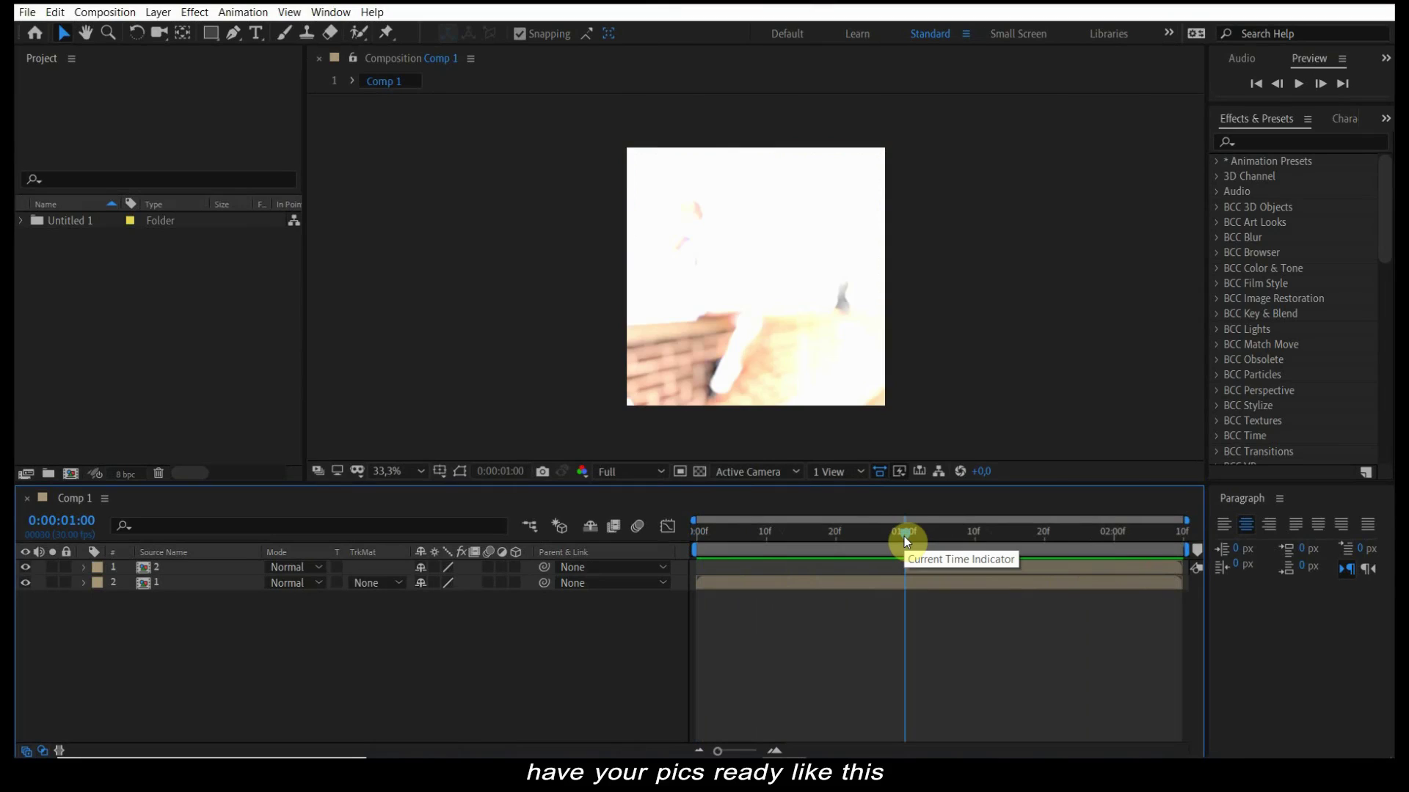
pyautogui.click(913, 565)
# - Keyframe pic 2's Position to rise from Y 2500 to 540 by the comp end
pyautogui.press('p')
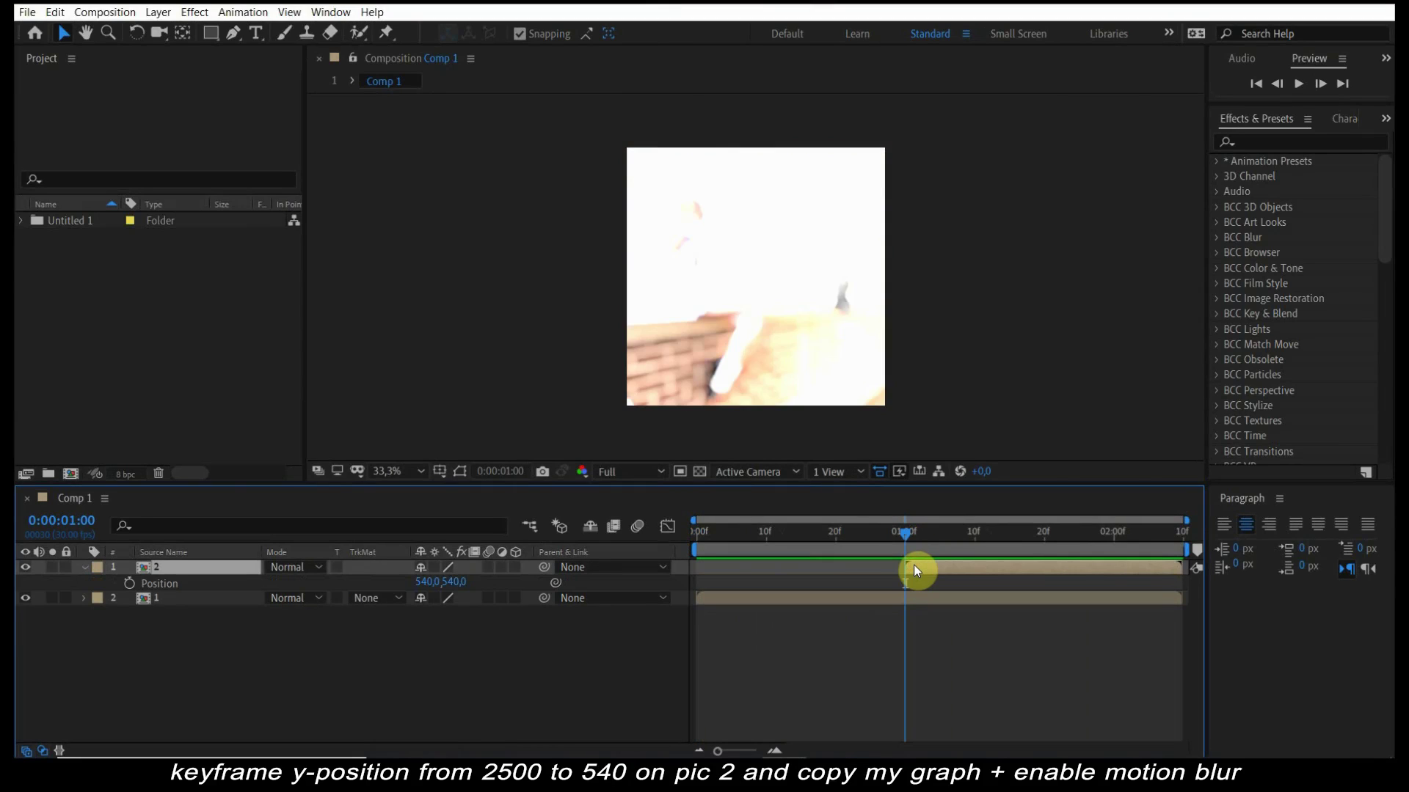
pyautogui.click(132, 585)
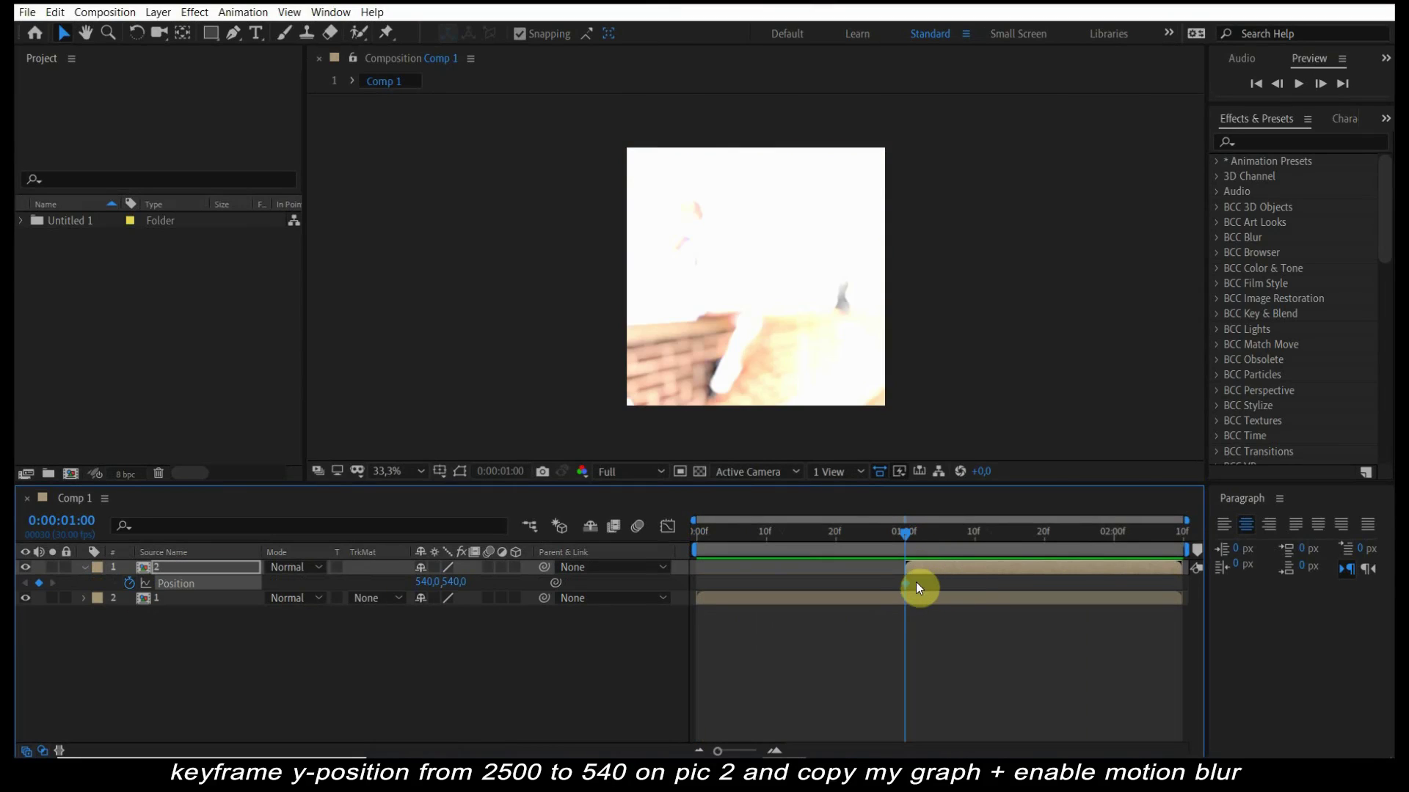
pyautogui.moveTo(905, 584); pyautogui.dragTo(1181, 584)
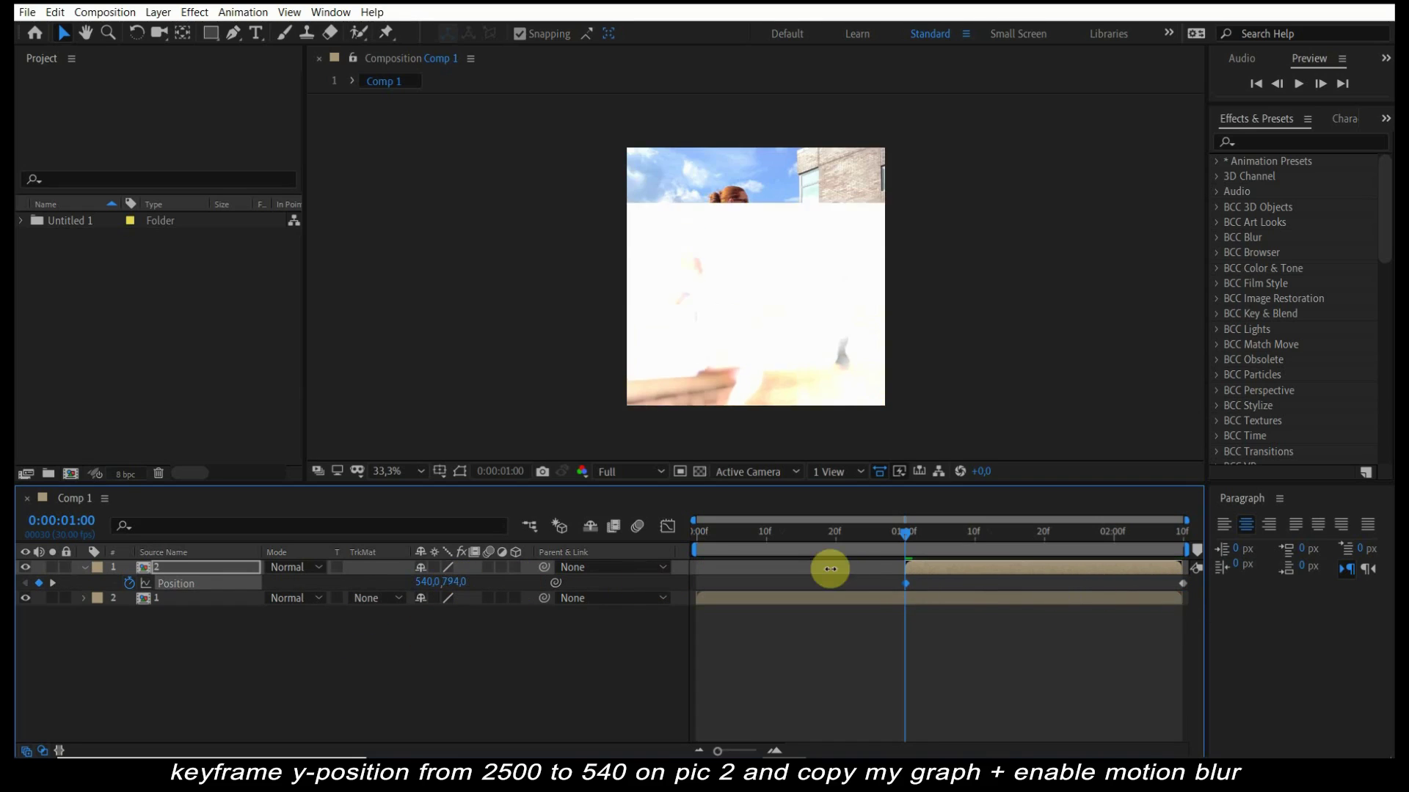
pyautogui.moveTo(452, 583); pyautogui.dragTo(851, 565)
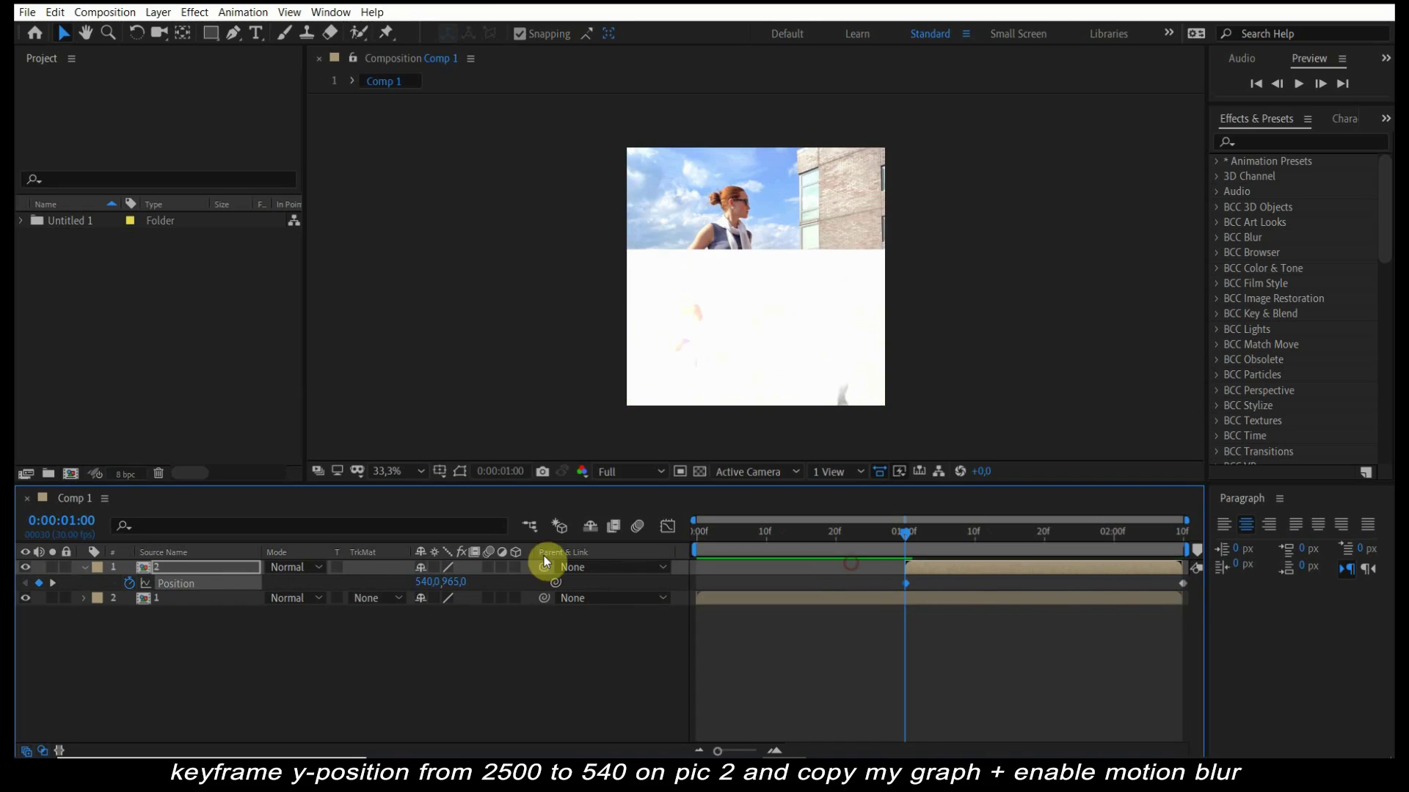
pyautogui.write('0')
pyautogui.click(453, 589)
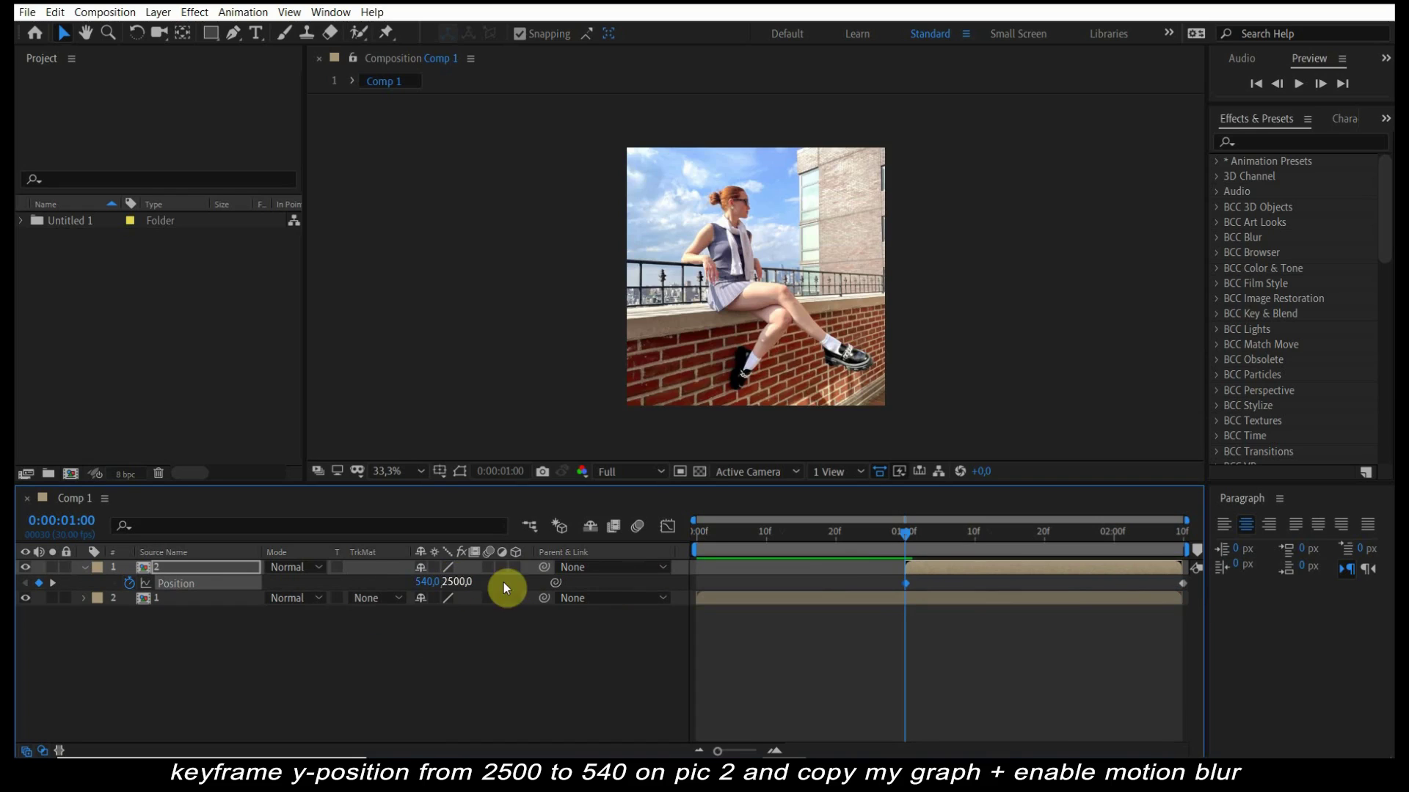
# - Separate Position dimensions and give the Y keyframes a steep ease-out
pyautogui.click(666, 527)
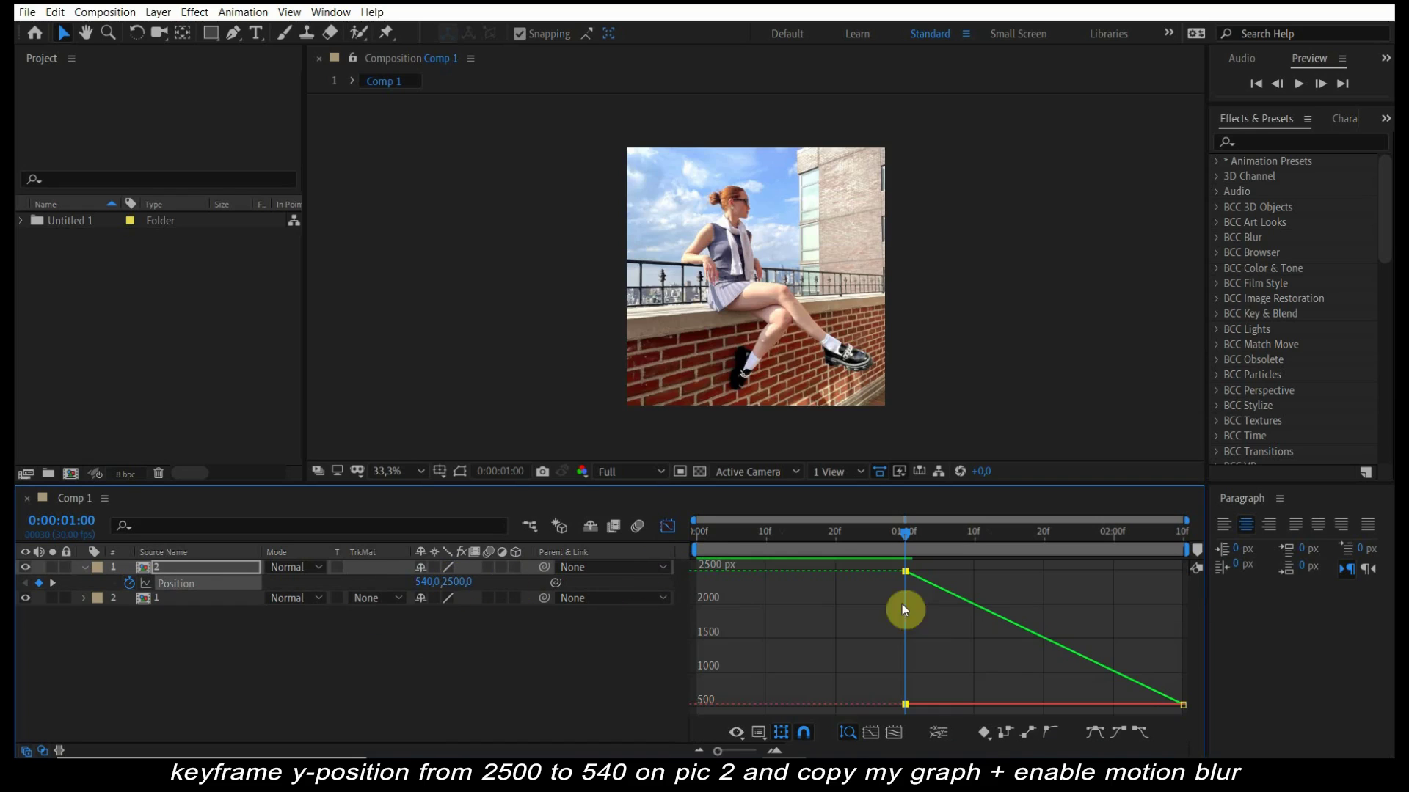
pyautogui.click(948, 731)
pyautogui.click(1038, 640)
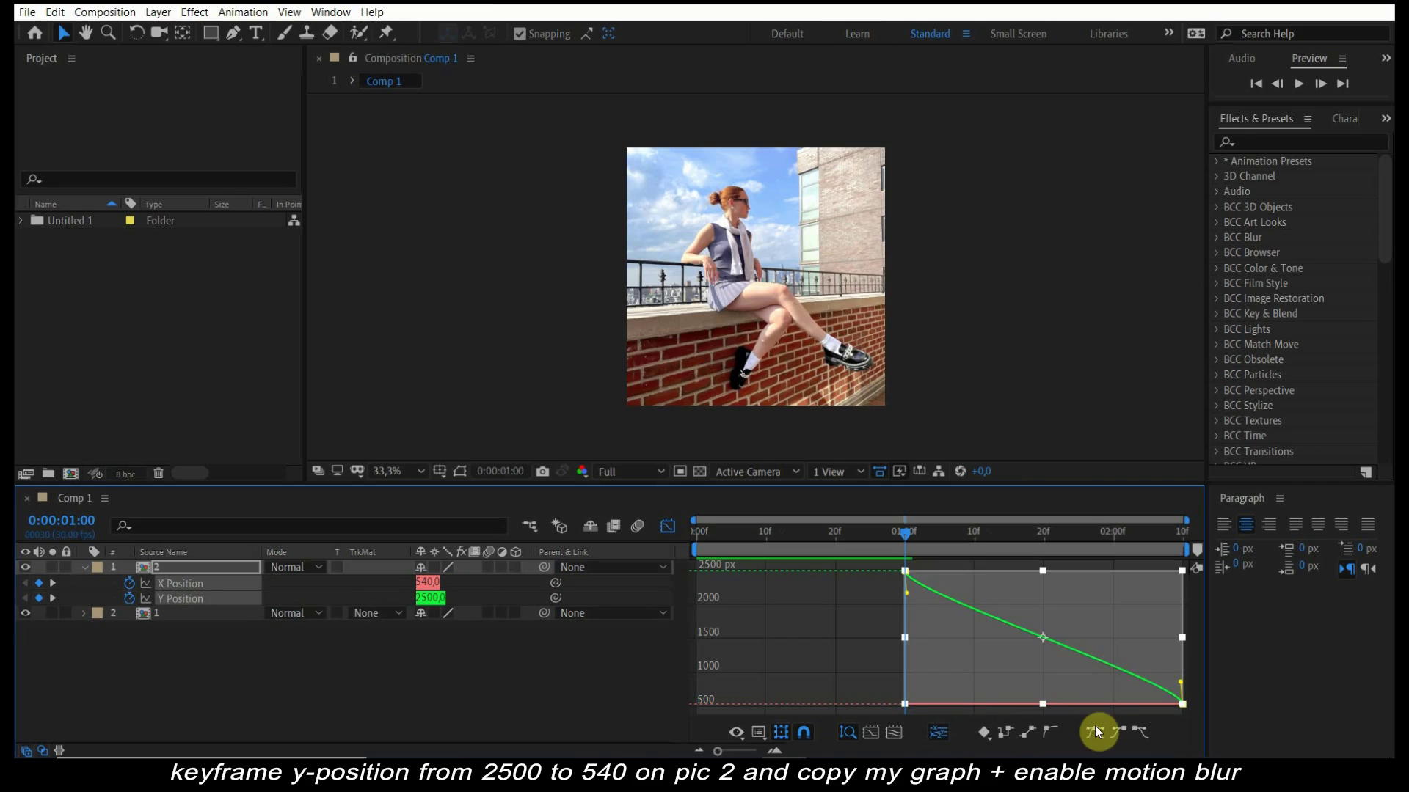
pyautogui.click(1094, 731)
pyautogui.moveTo(998, 572); pyautogui.dragTo(900, 703)
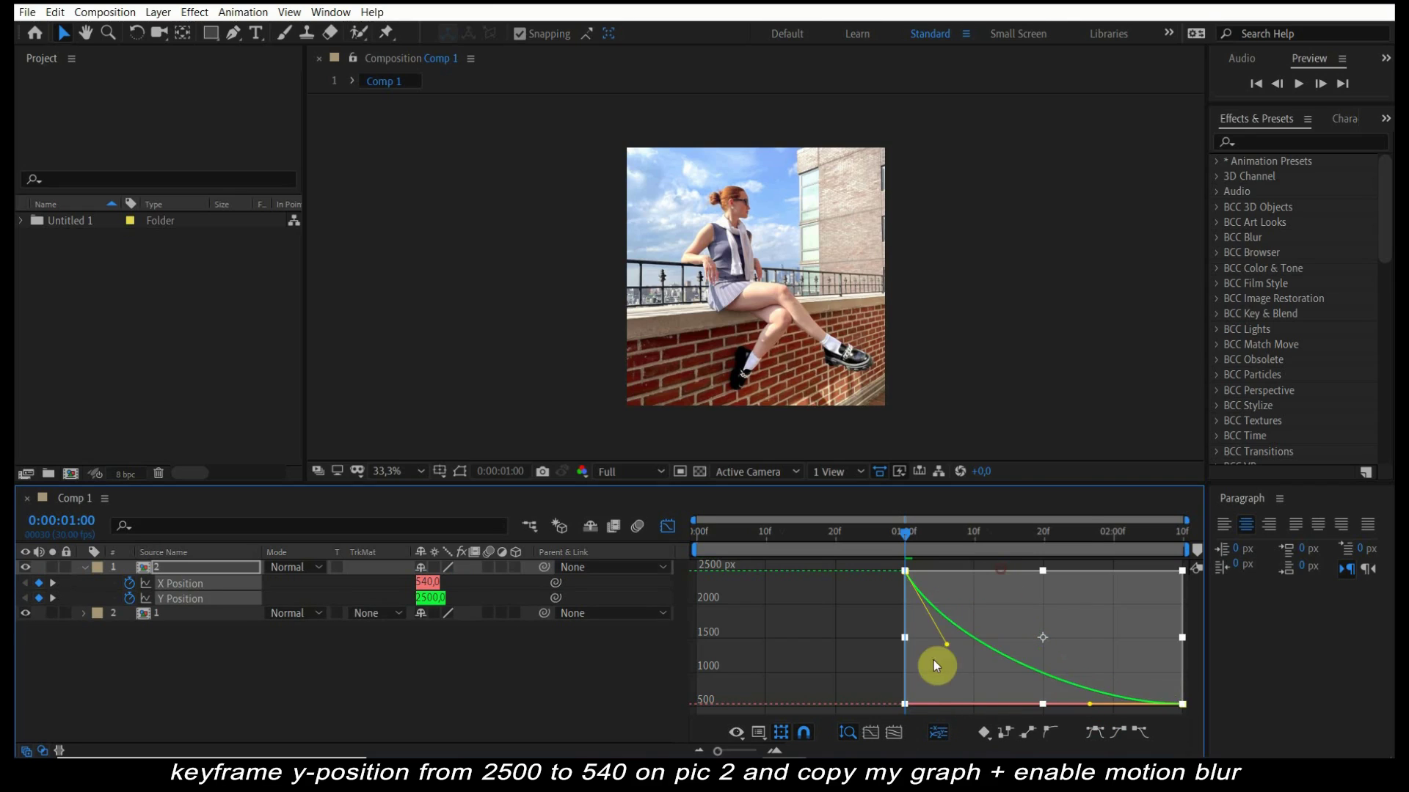
pyautogui.press('space')
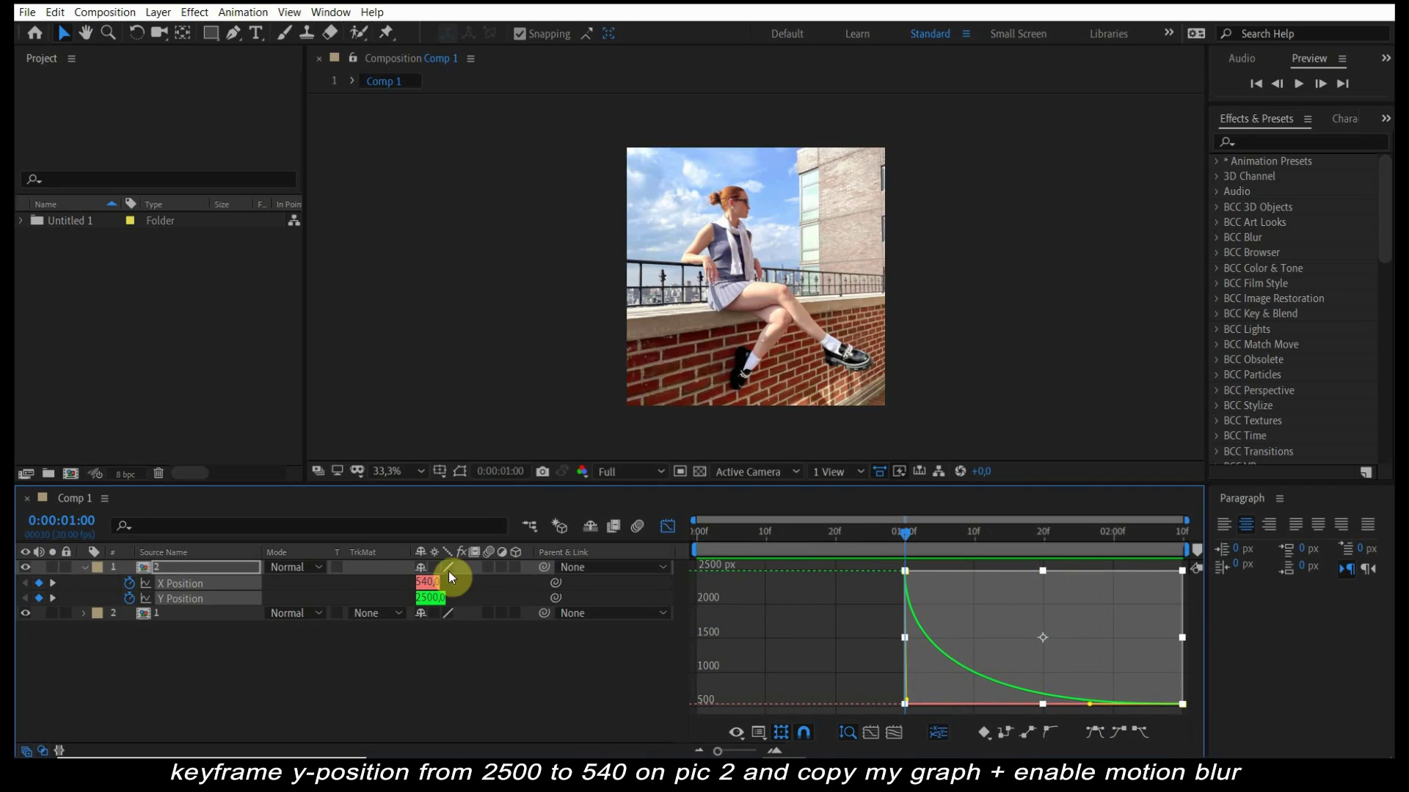
# - Turn on motion blur for layer 2 and for the composition
pyautogui.click(487, 567)
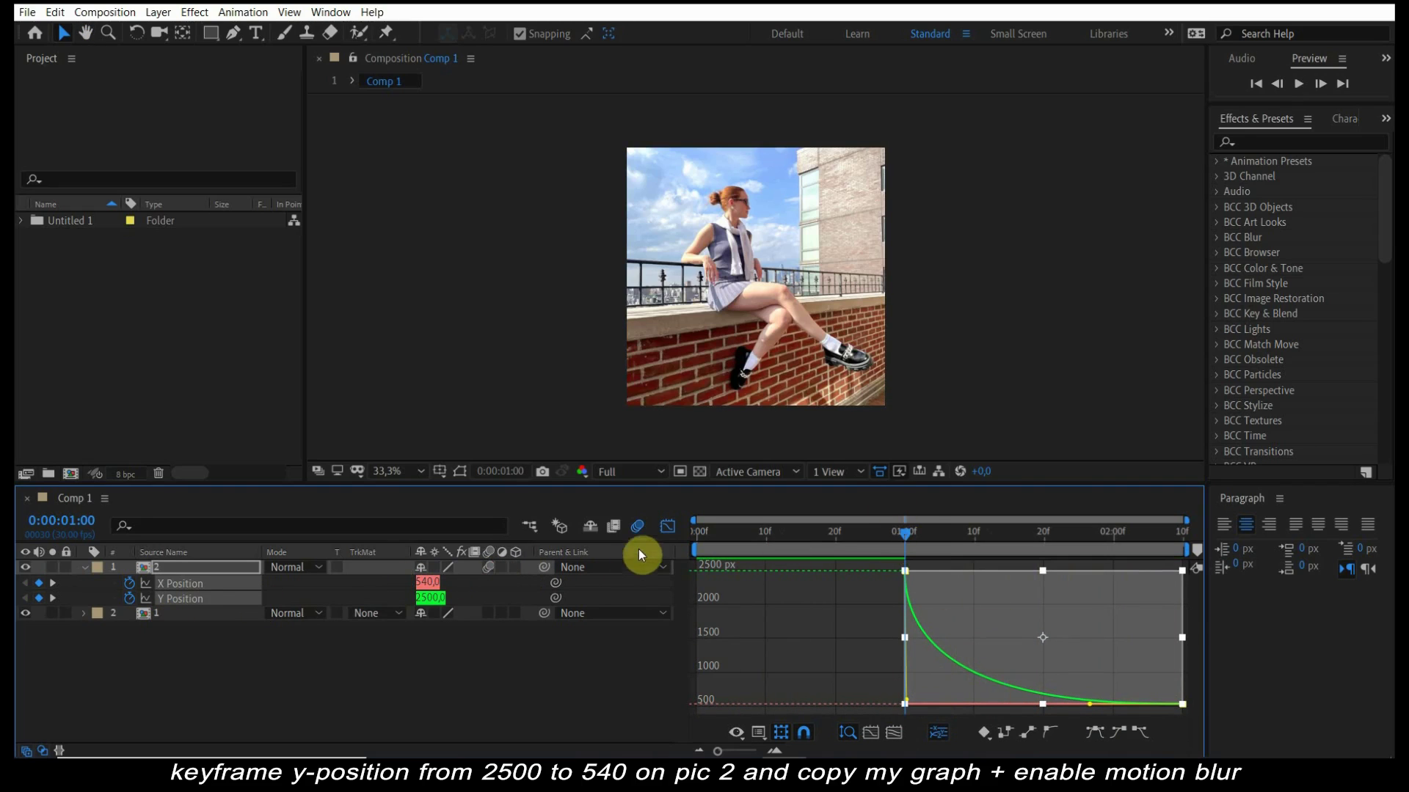
pyautogui.click(636, 526)
pyautogui.click(666, 526)
pyautogui.click(913, 649)
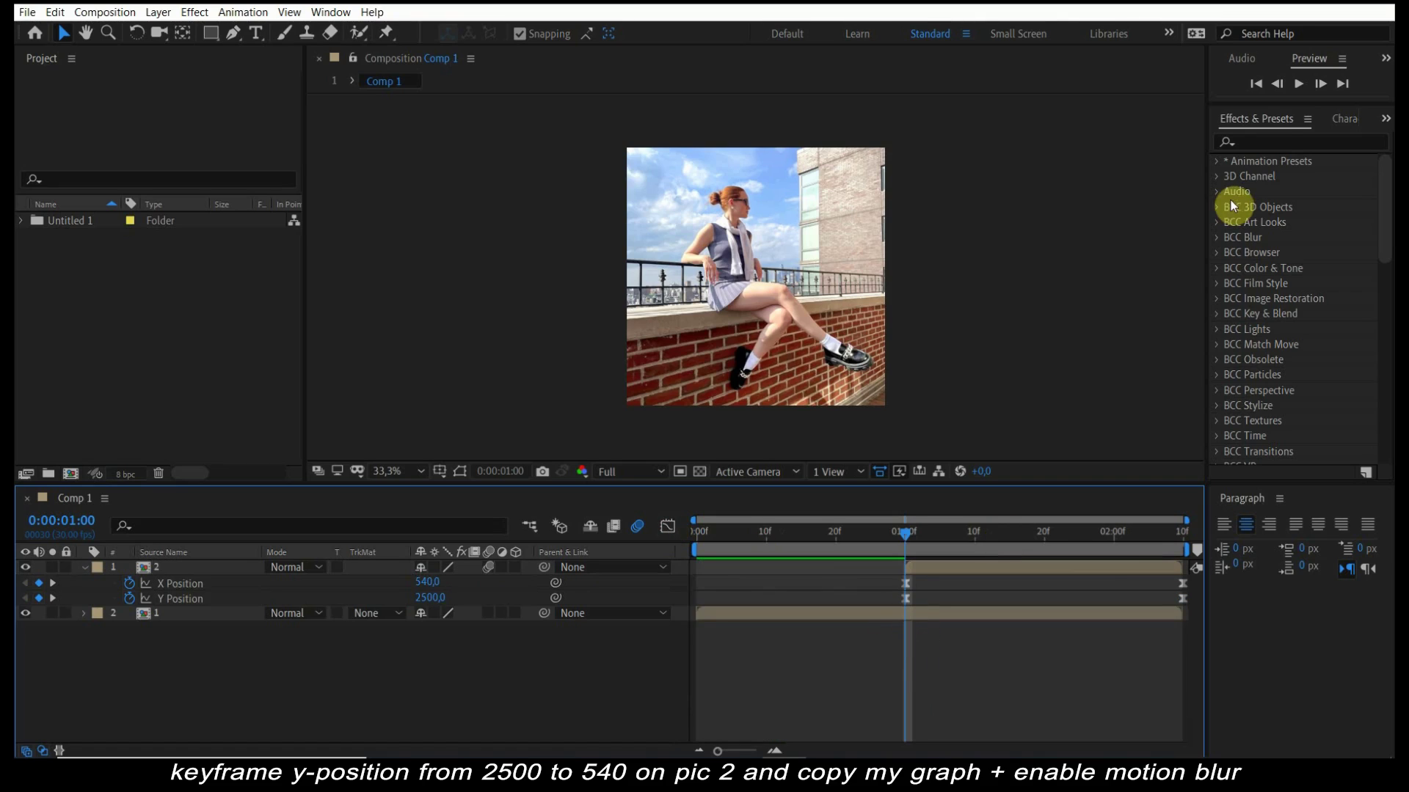
# - Apply Motion Tile to layer 2 with Output Height 500 and preview it
pyautogui.click(1257, 140)
pyautogui.write('mo')
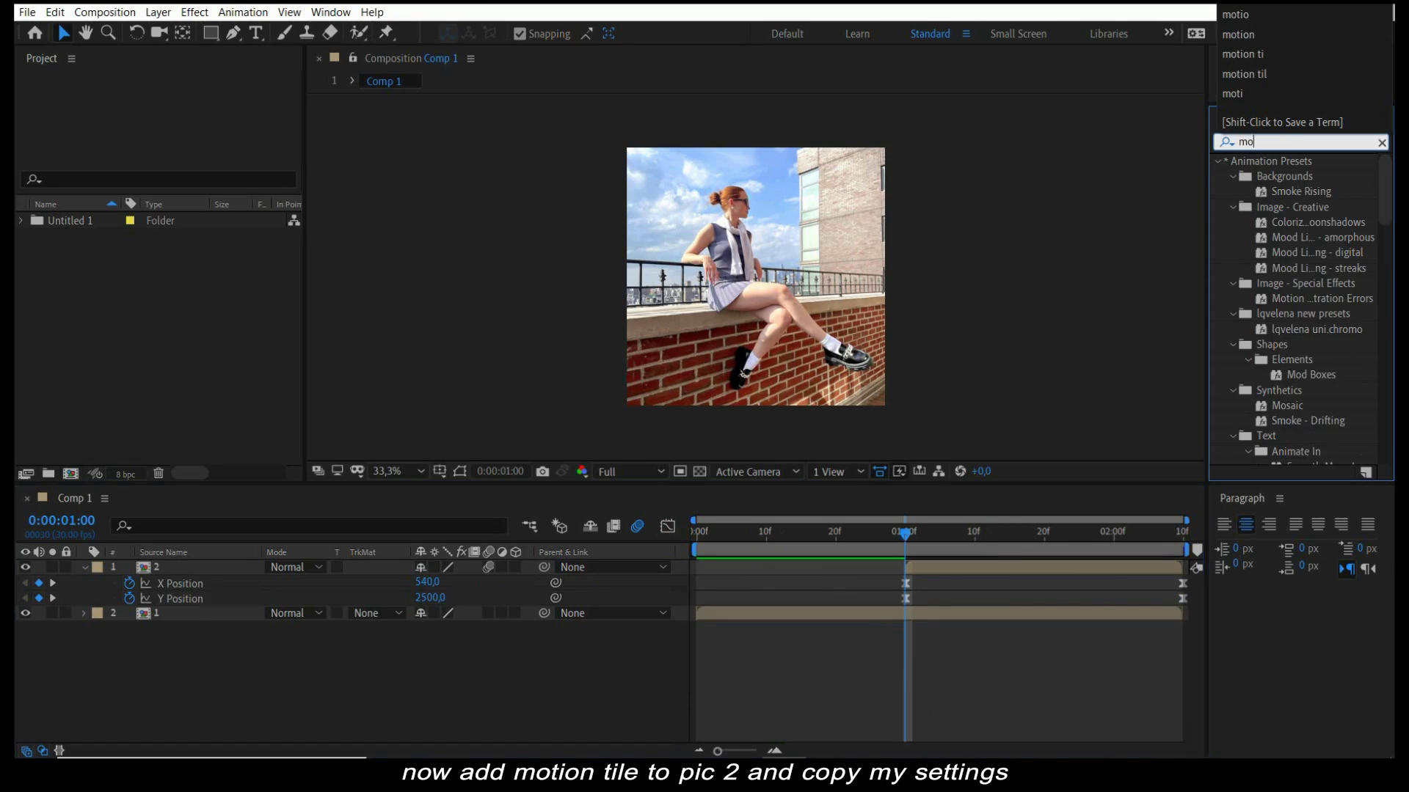
pyautogui.write('tion t')
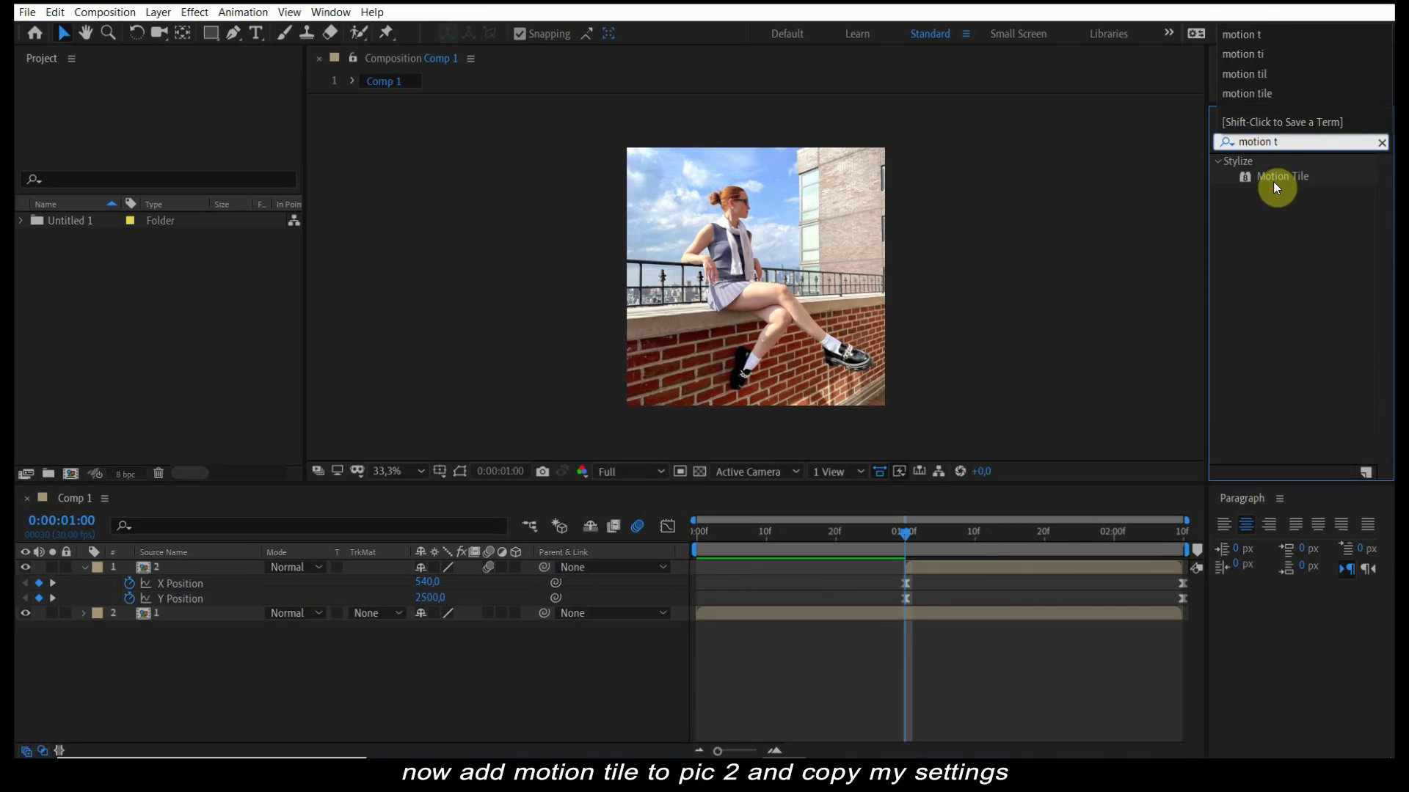
pyautogui.moveTo(1276, 176)
pyautogui.mouseDown()
pyautogui.moveTo(917, 598)
pyautogui.moveTo(917, 574)
pyautogui.mouseUp()
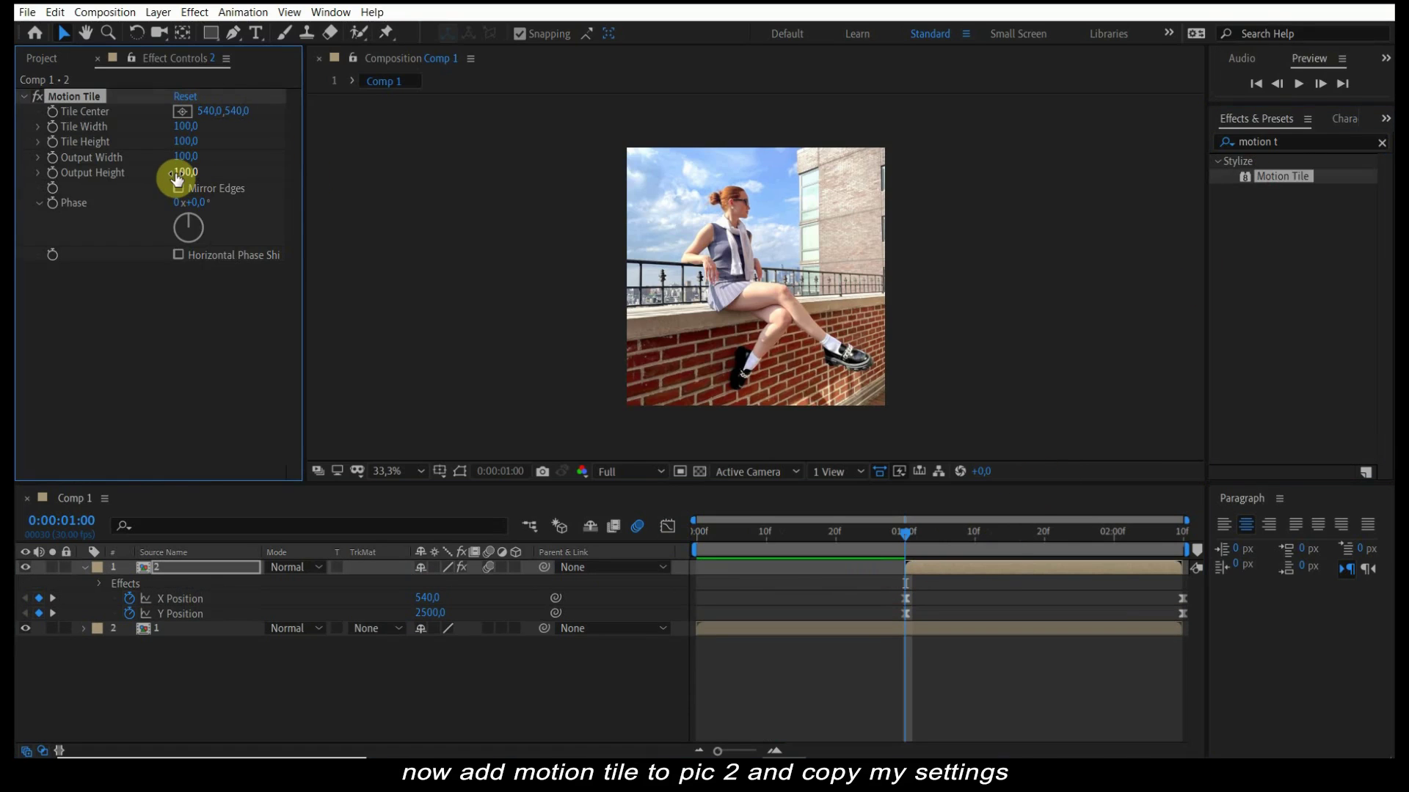
pyautogui.click(184, 171)
pyautogui.write('500')
pyautogui.press('Return')
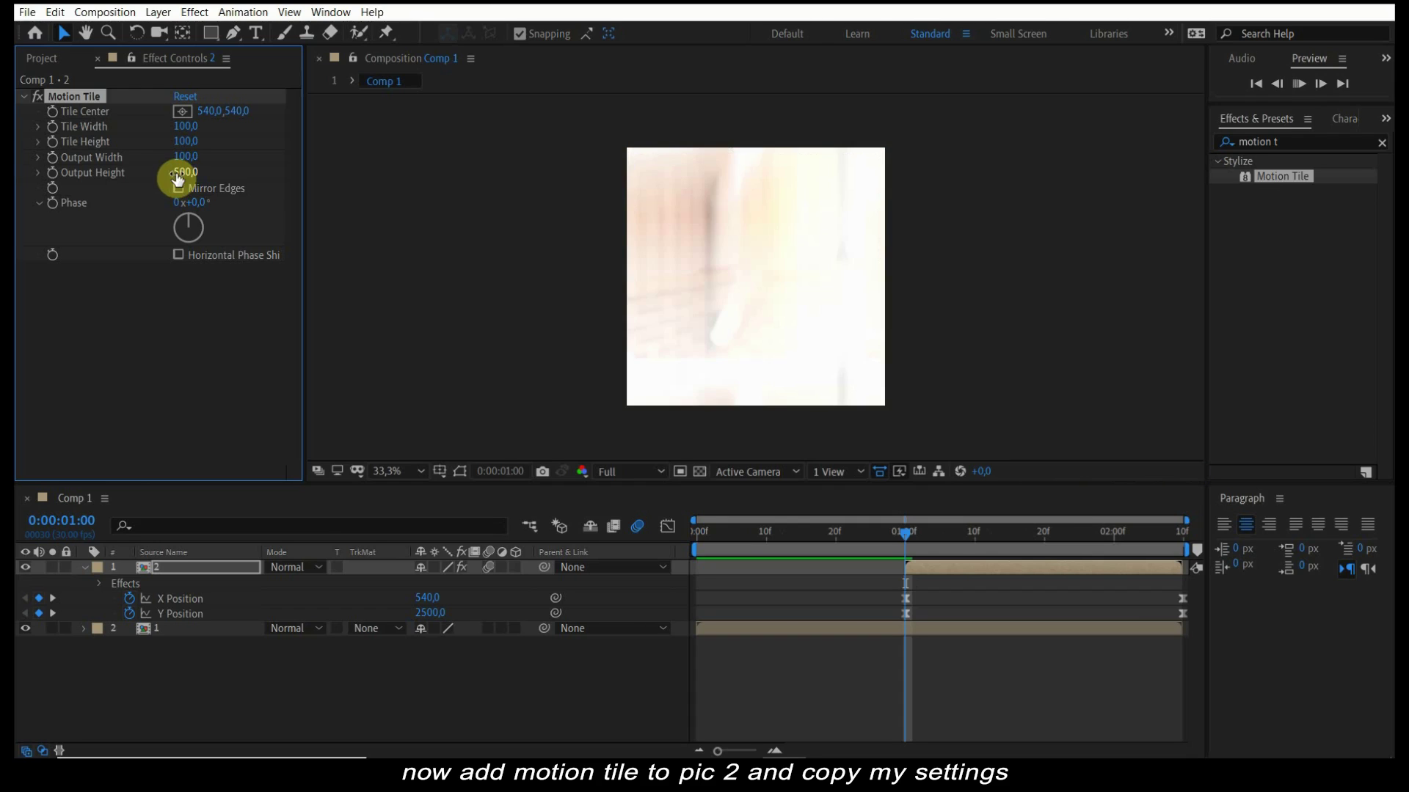
pyautogui.press('space')
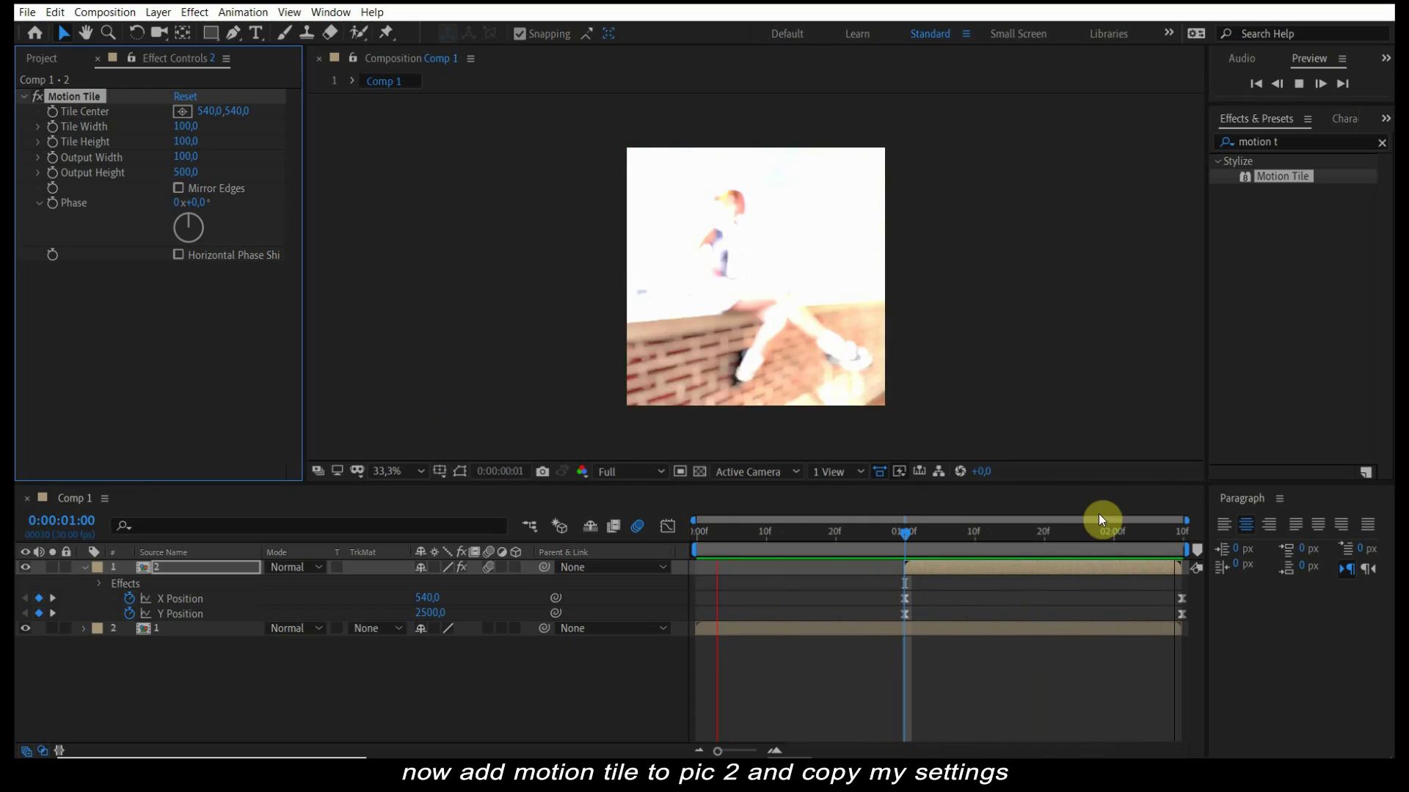
# - Change pic 2's final Y Position keyframe from 540 to 520 and preview the slide-up
pyautogui.click(1321, 83)
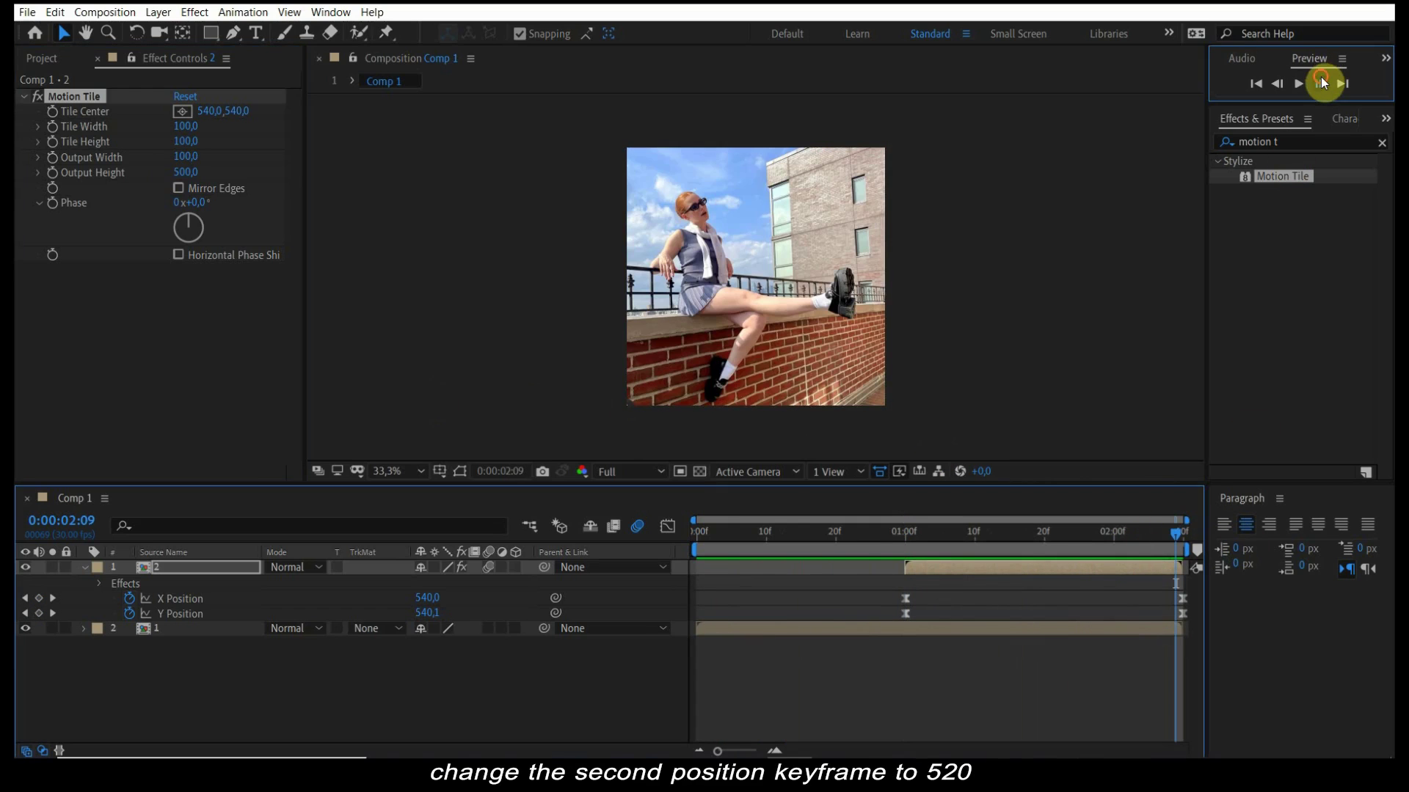
pyautogui.click(1321, 83)
pyautogui.click(389, 684)
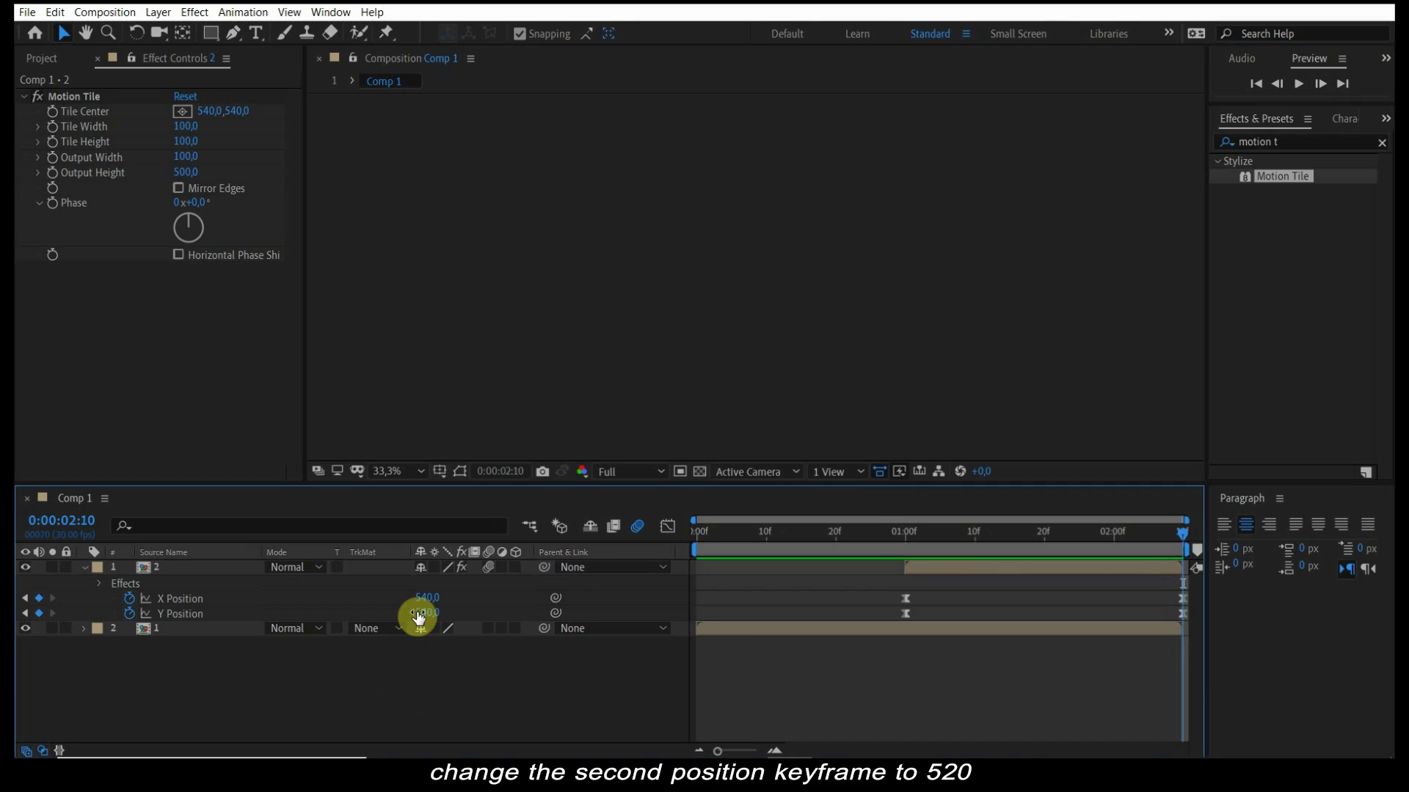
pyautogui.moveTo(426, 613); pyautogui.dragTo(382, 615)
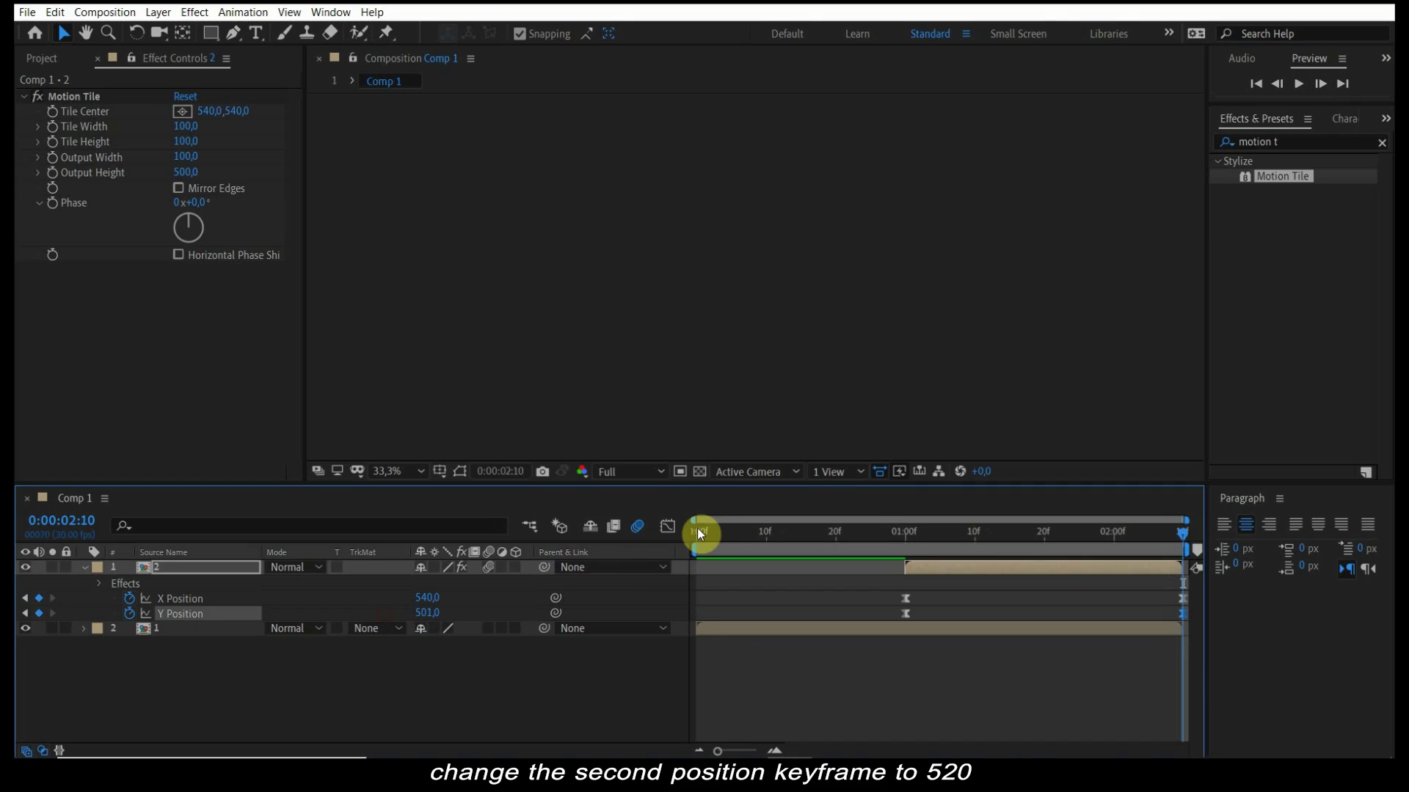
pyautogui.press('space')
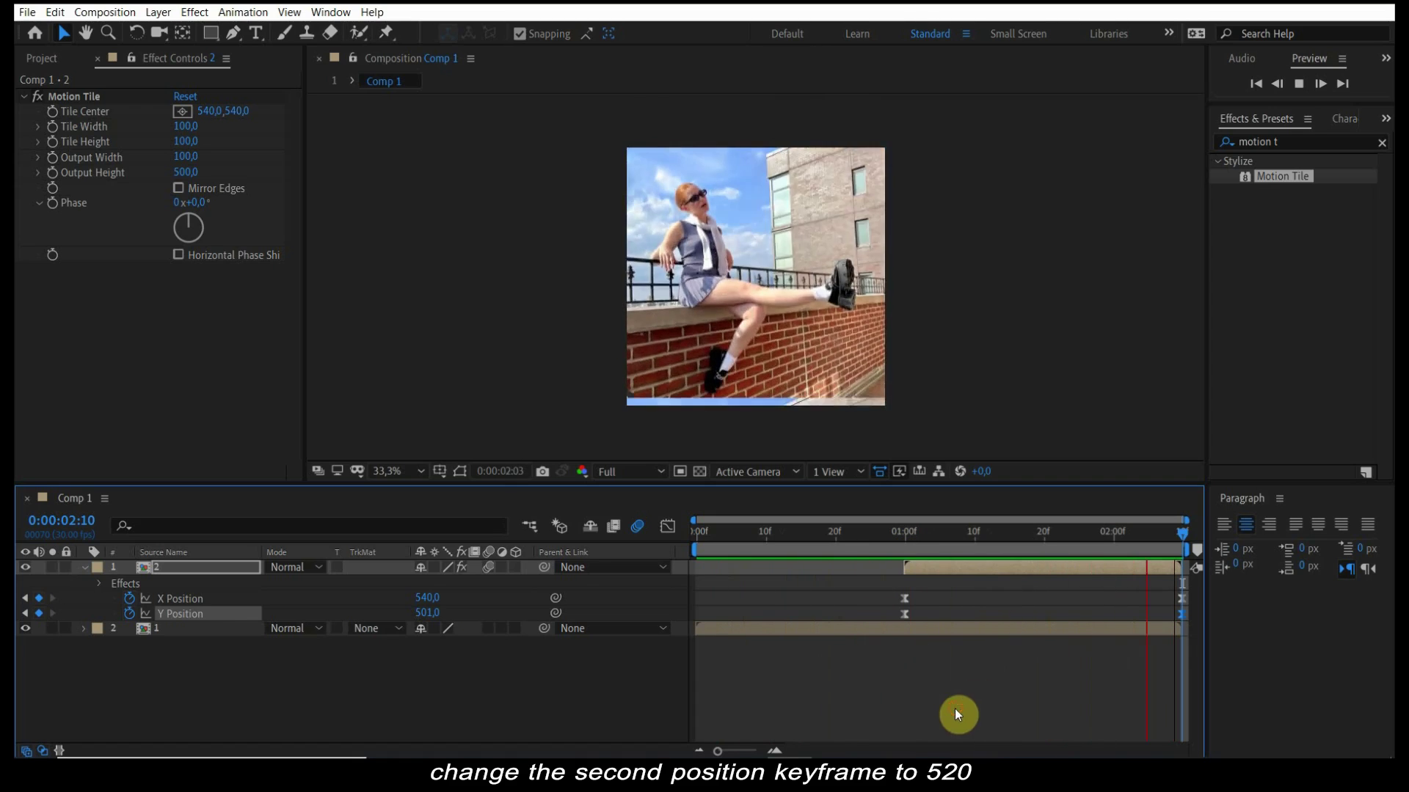
pyautogui.click(426, 613)
pyautogui.write('520')
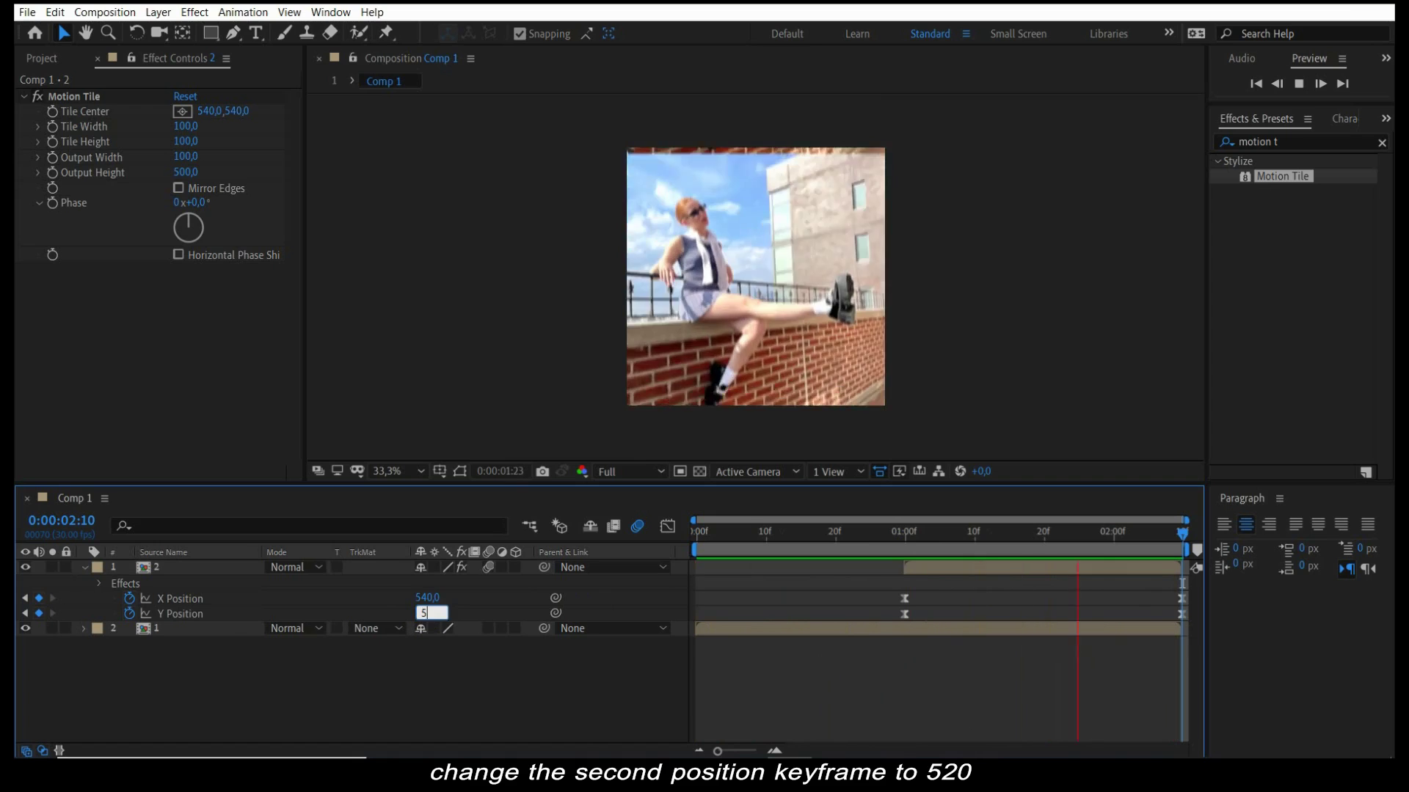
pyautogui.press('Return')
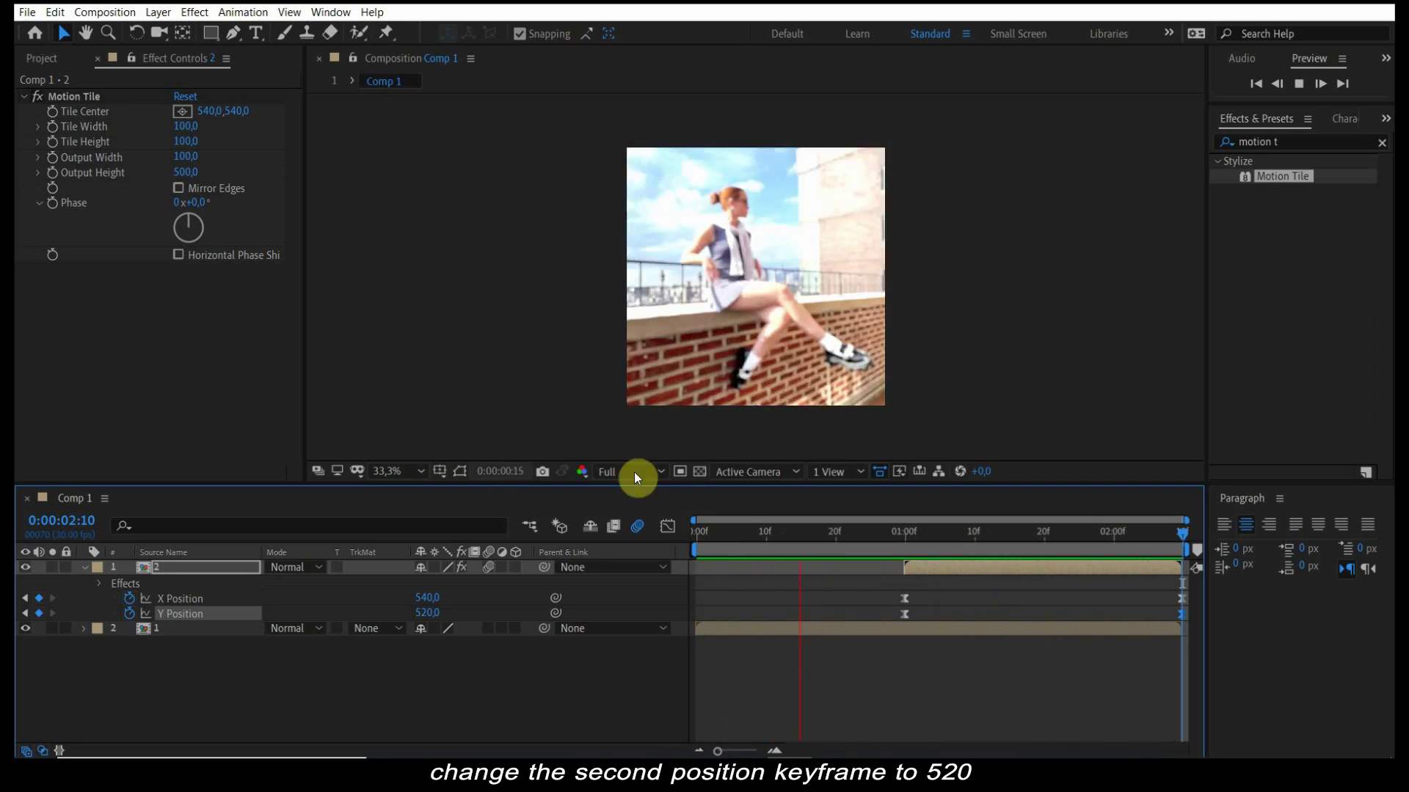
pyautogui.click(906, 531)
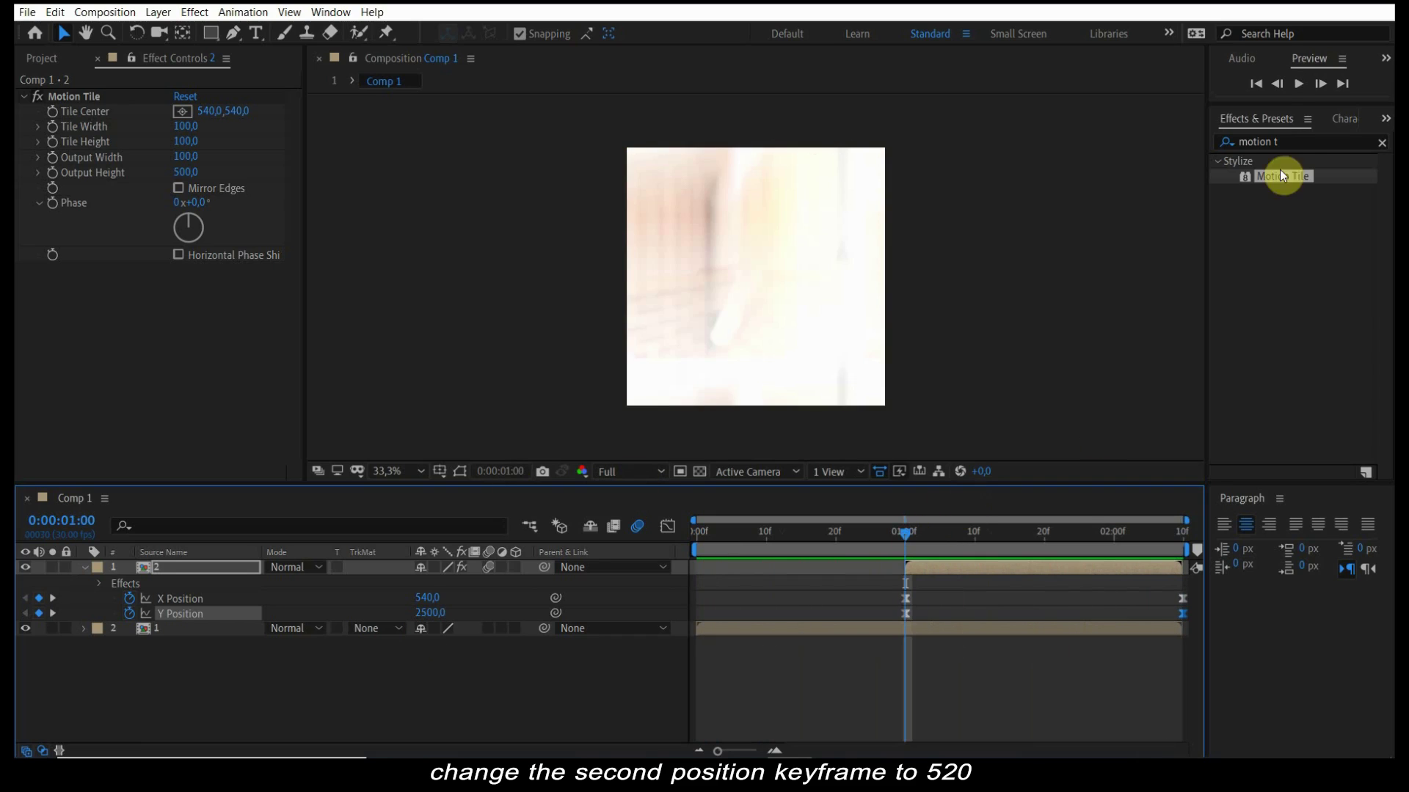
# - Search the effects for 'dissol' and apply S_DissolveLuma to layer 2
pyautogui.click(1289, 142)
pyautogui.write('d')
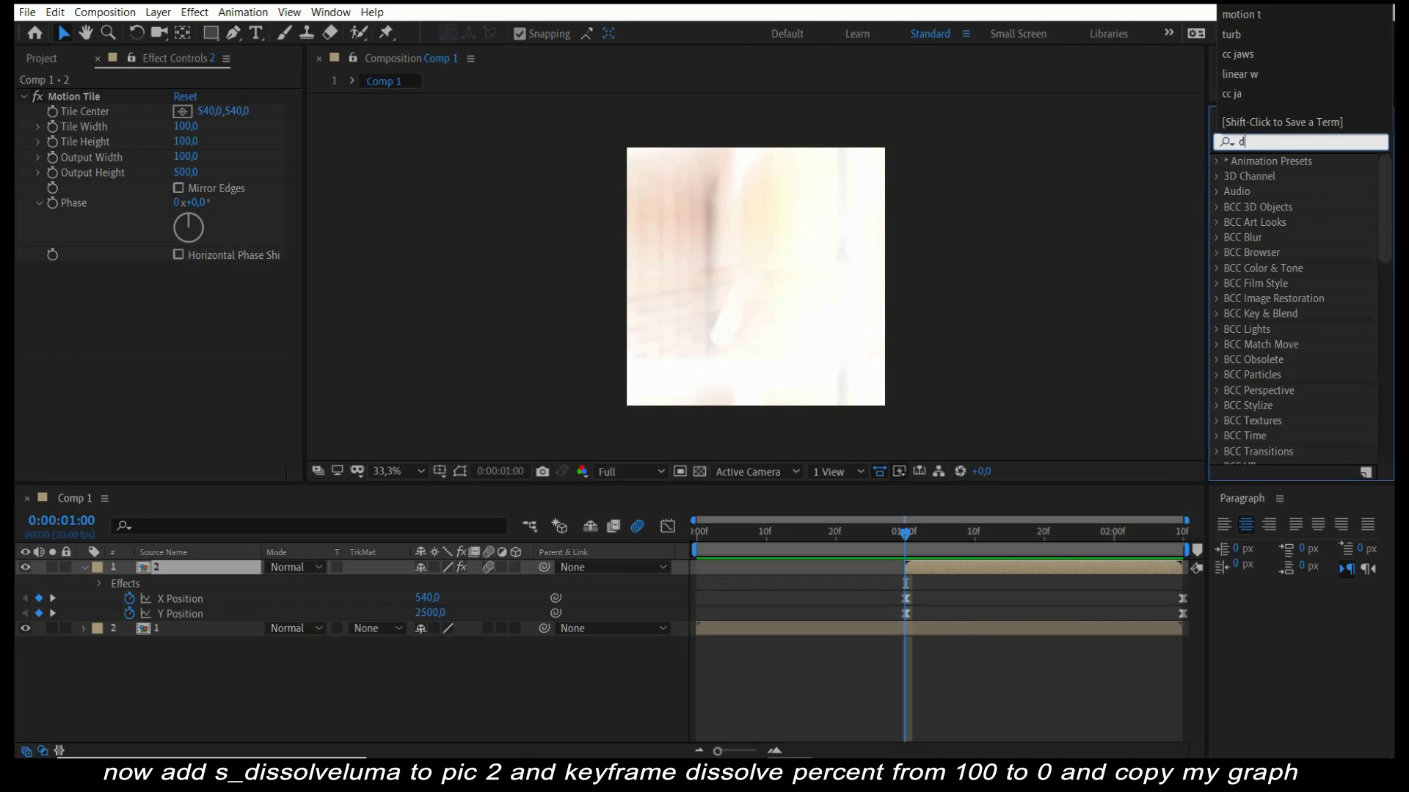
pyautogui.write('isso')
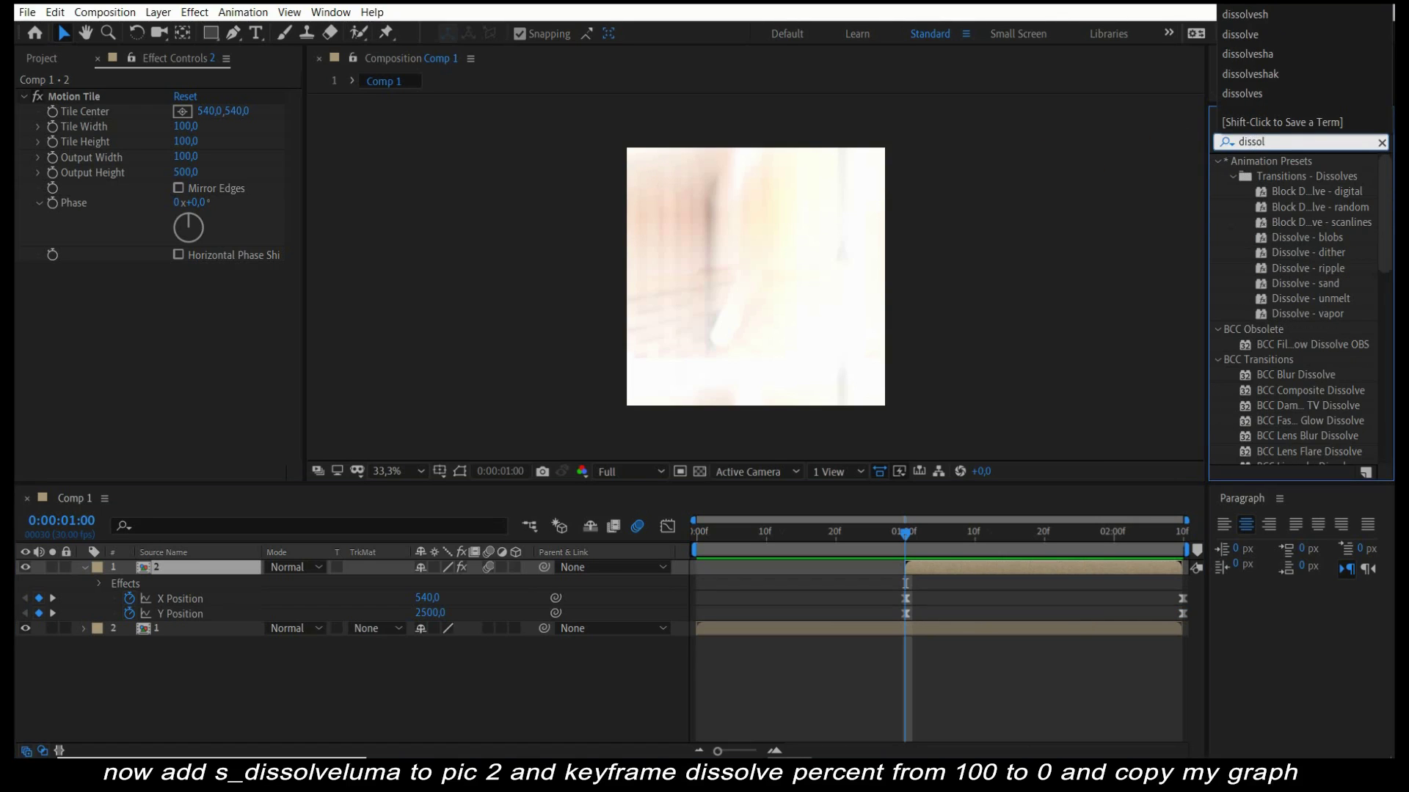
pyautogui.write('l')
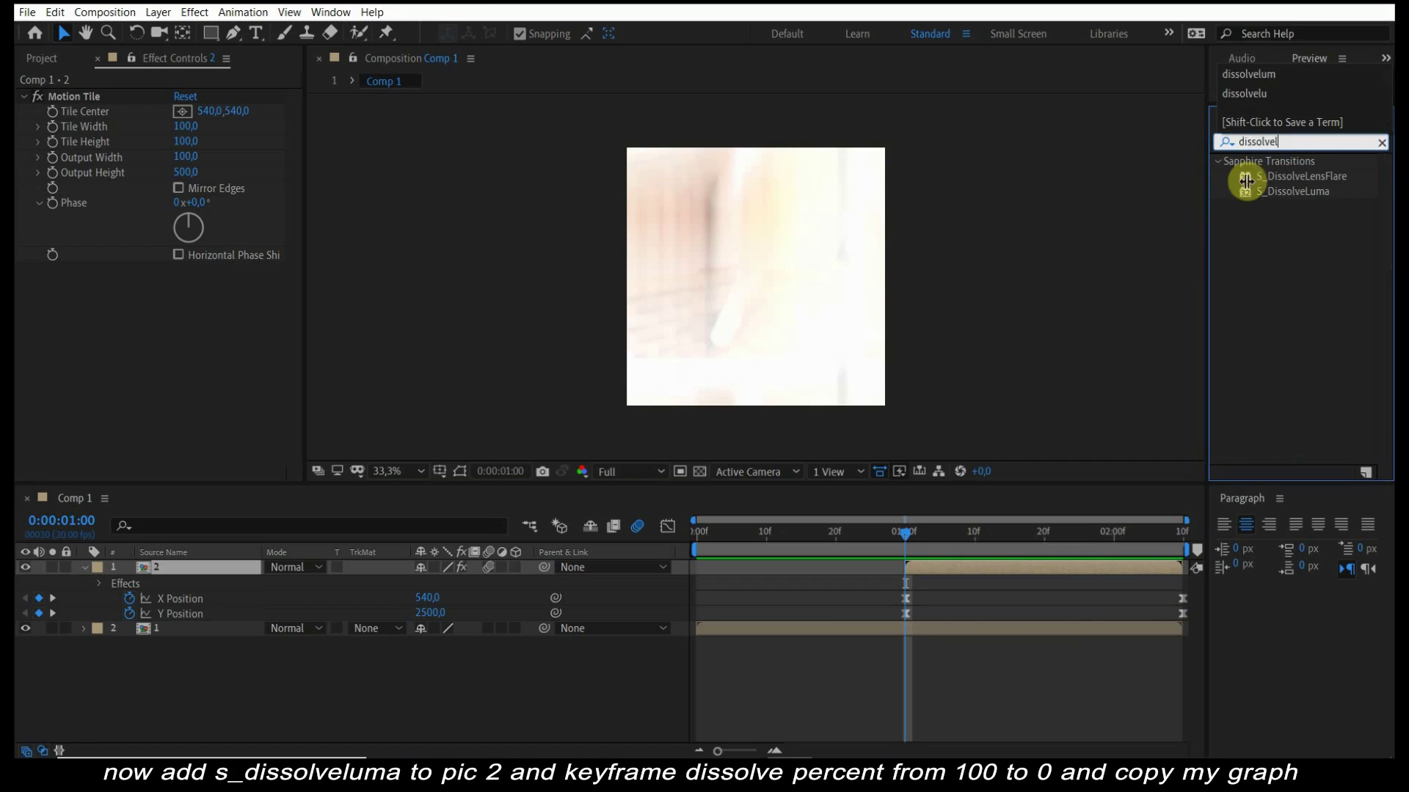
pyautogui.moveTo(1293, 191); pyautogui.dragTo(942, 562)
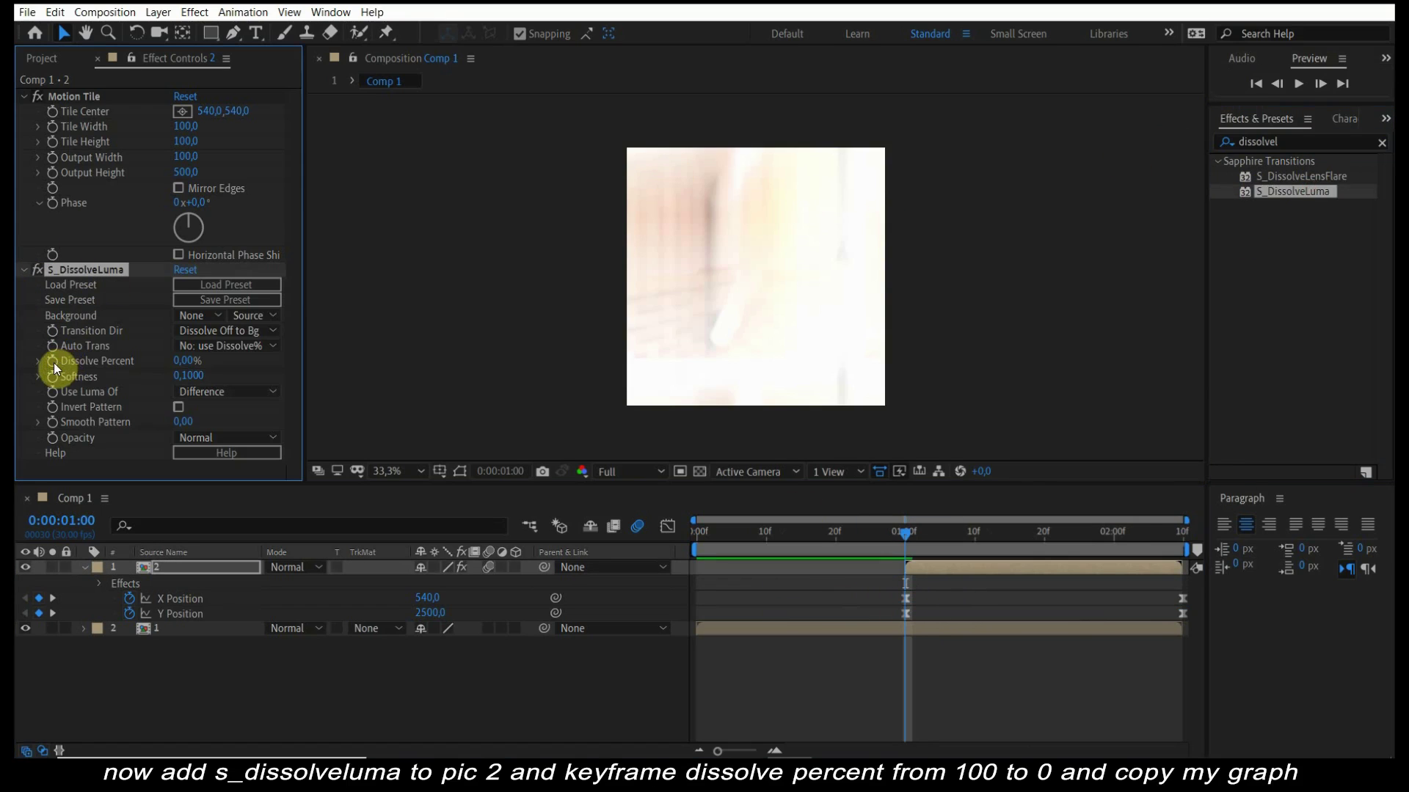
# - Keyframe Dissolve Percent at 0 on the last frame and 100 at the one-second mark
pyautogui.click(1178, 546)
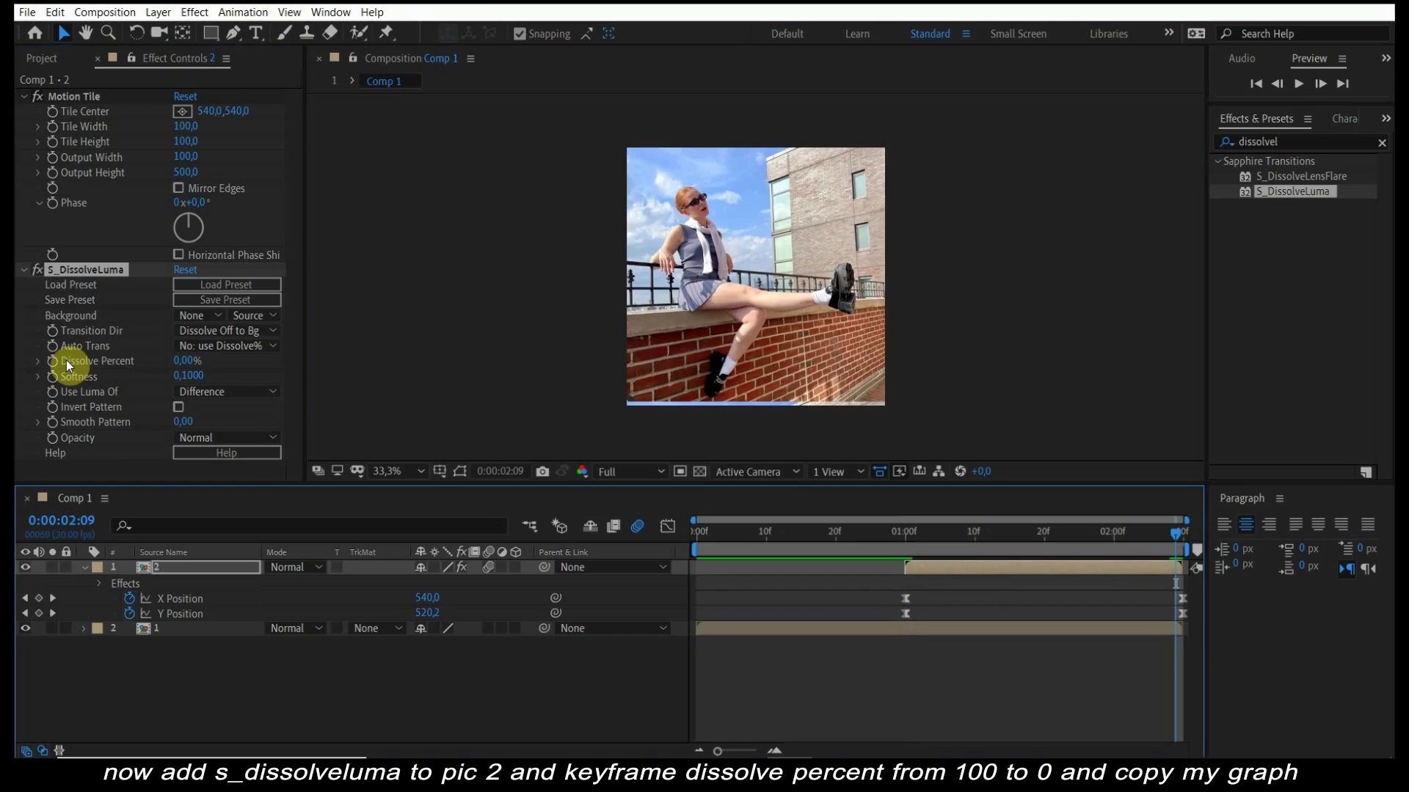
pyautogui.click(53, 362)
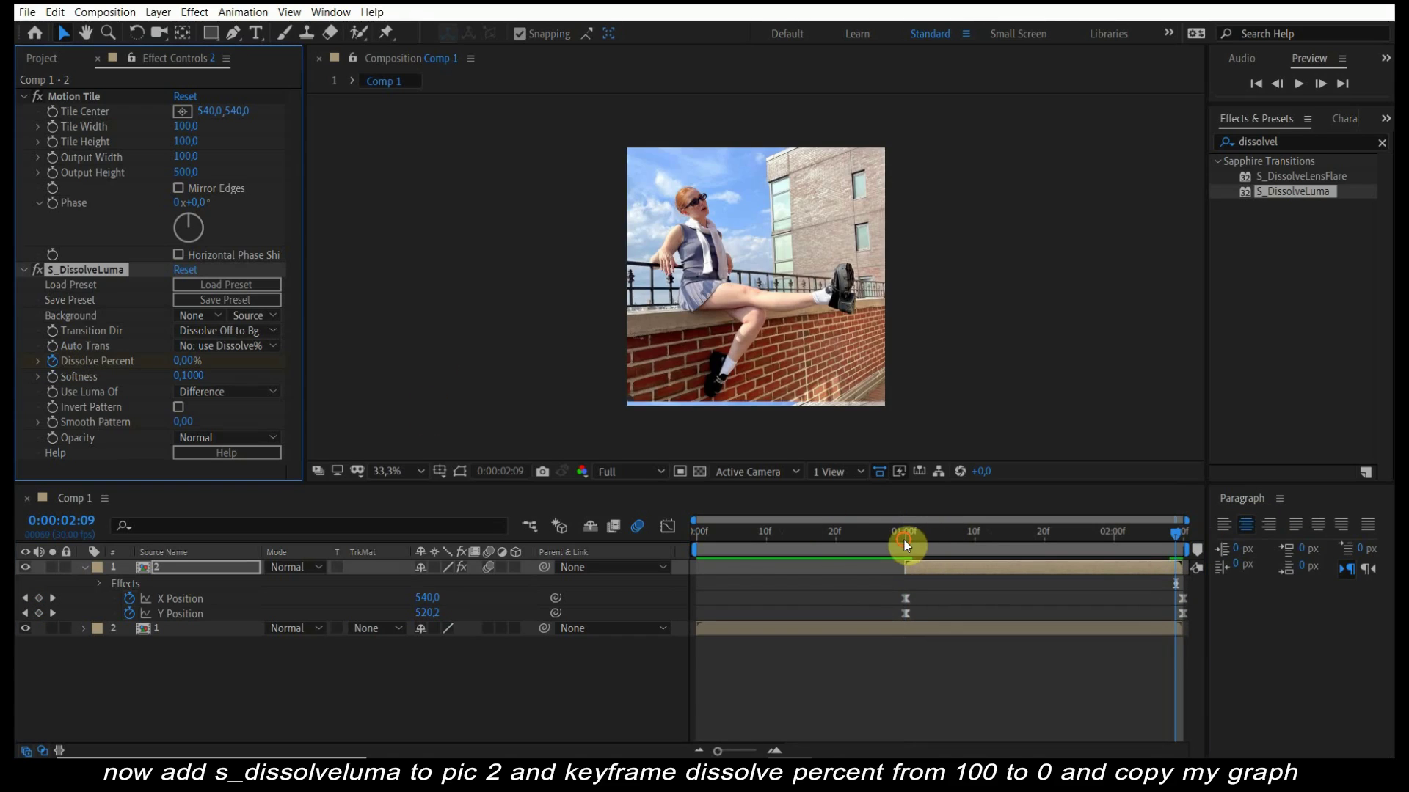
pyautogui.click(905, 542)
pyautogui.moveTo(183, 367); pyautogui.dragTo(266, 360)
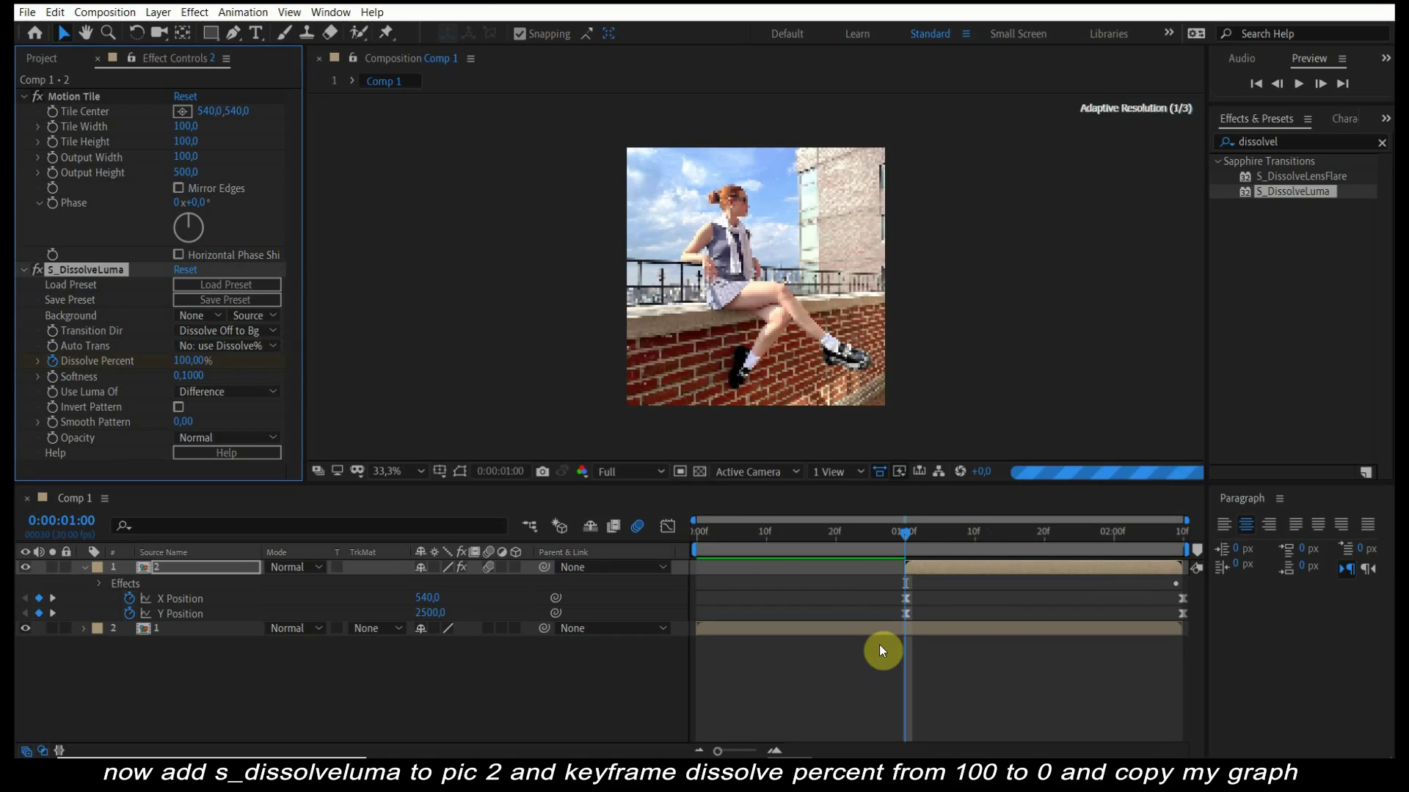
# - Easy Ease both Dissolve Percent keyframes and pull the first handle down for a steep ease-out, then preview
pyautogui.click(664, 526)
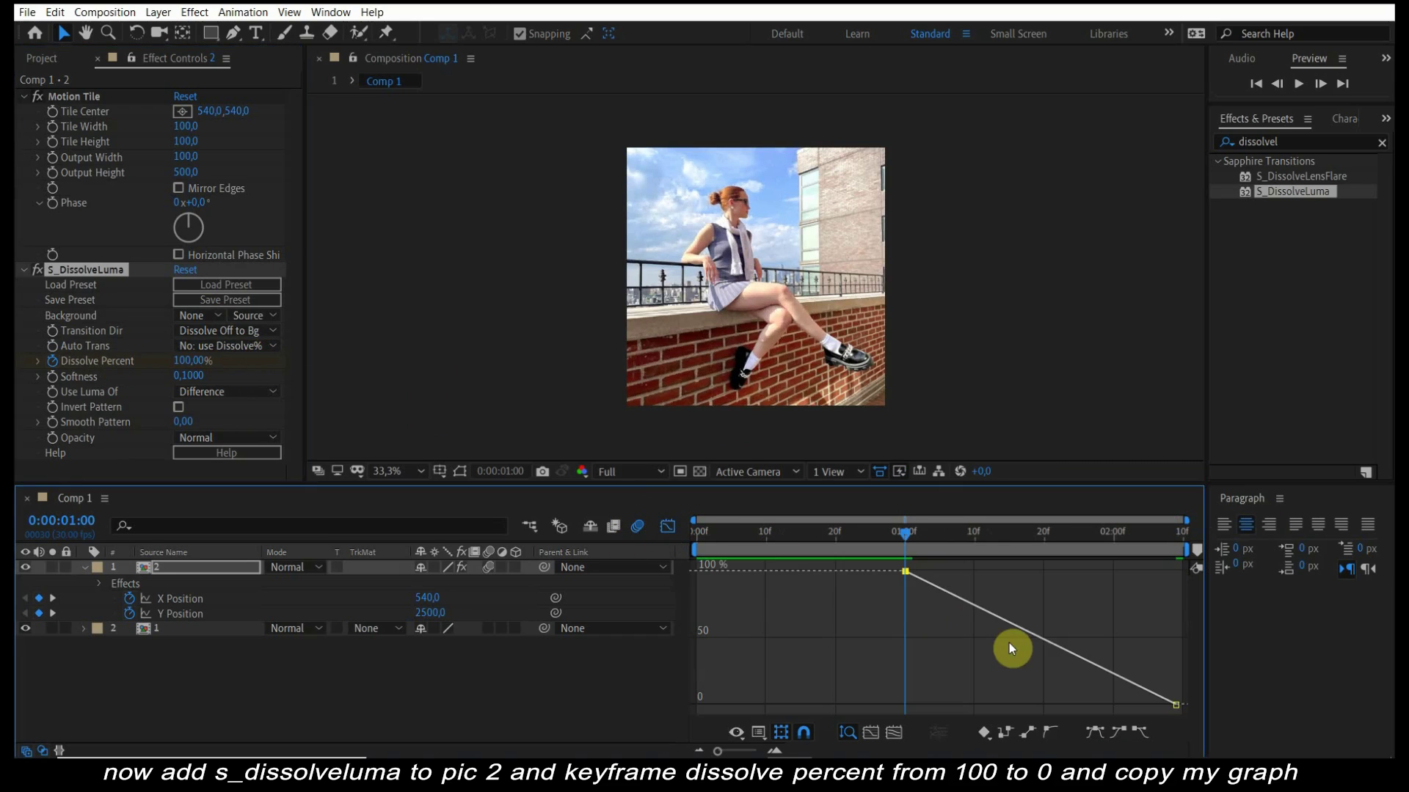
pyautogui.click(1040, 641)
pyautogui.click(1096, 731)
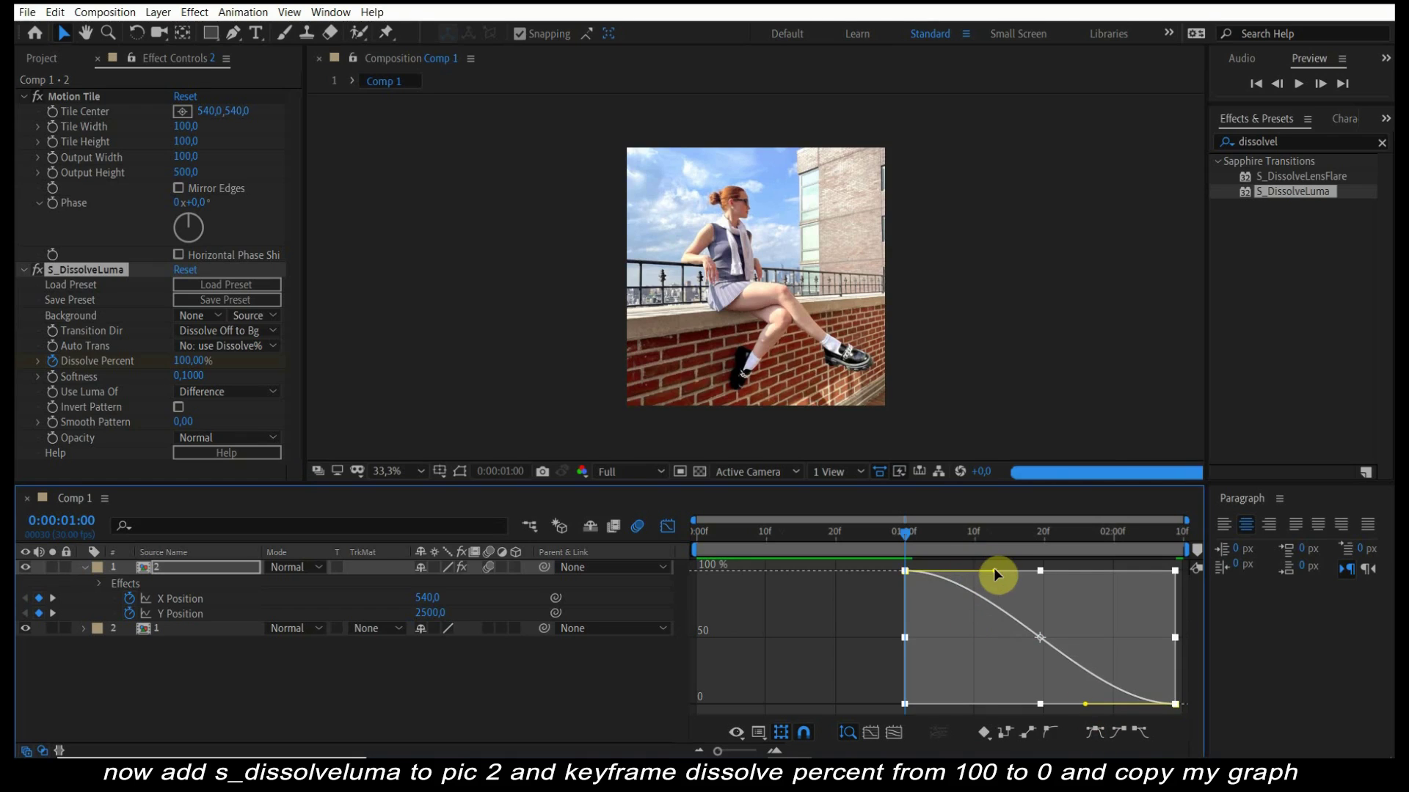
pyautogui.moveTo(994, 572); pyautogui.dragTo(908, 647)
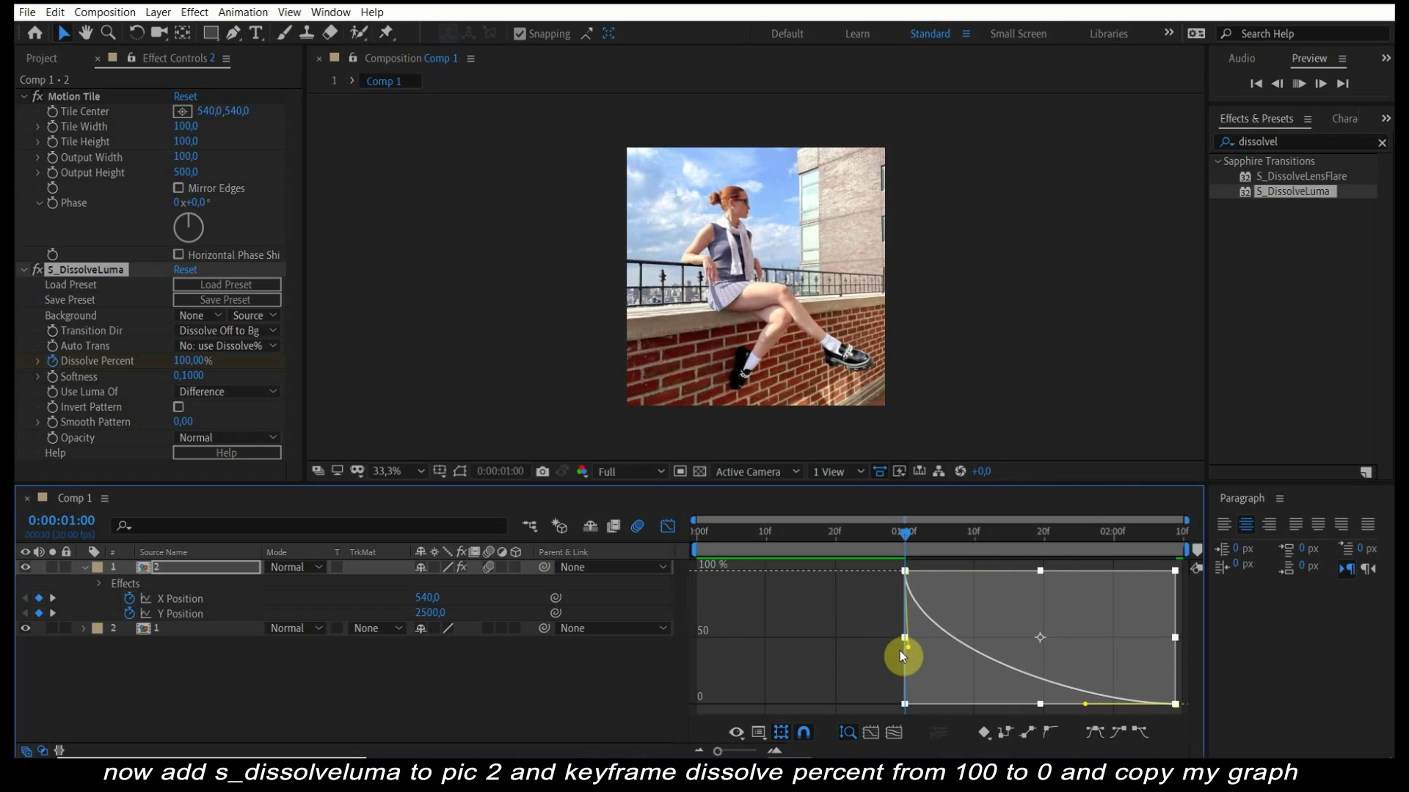
pyautogui.press('space')
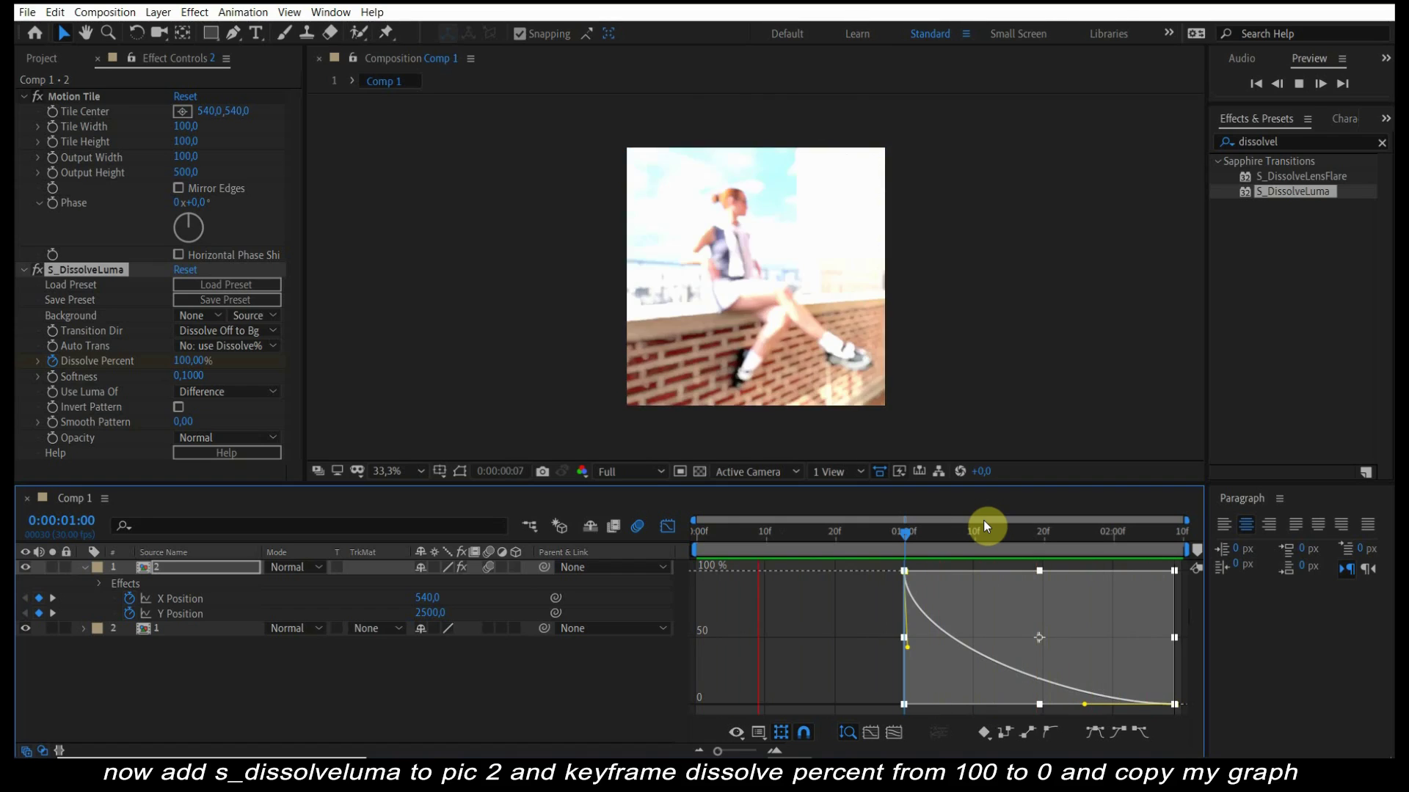
pyautogui.click(906, 537)
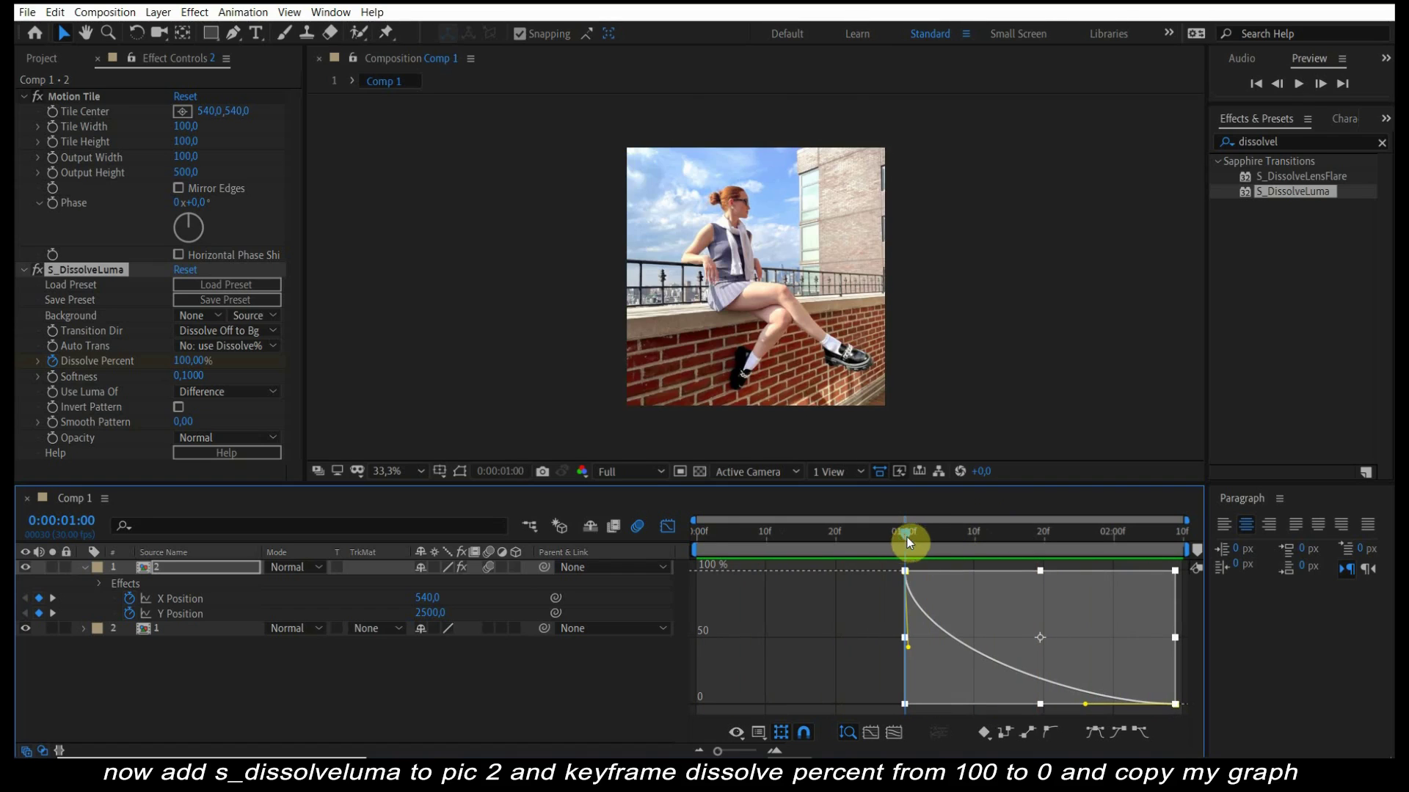
# - Set pic 2's starting Y Position keyframe at 1:00 to 3000 and preview the slide-up
pyautogui.click(662, 525)
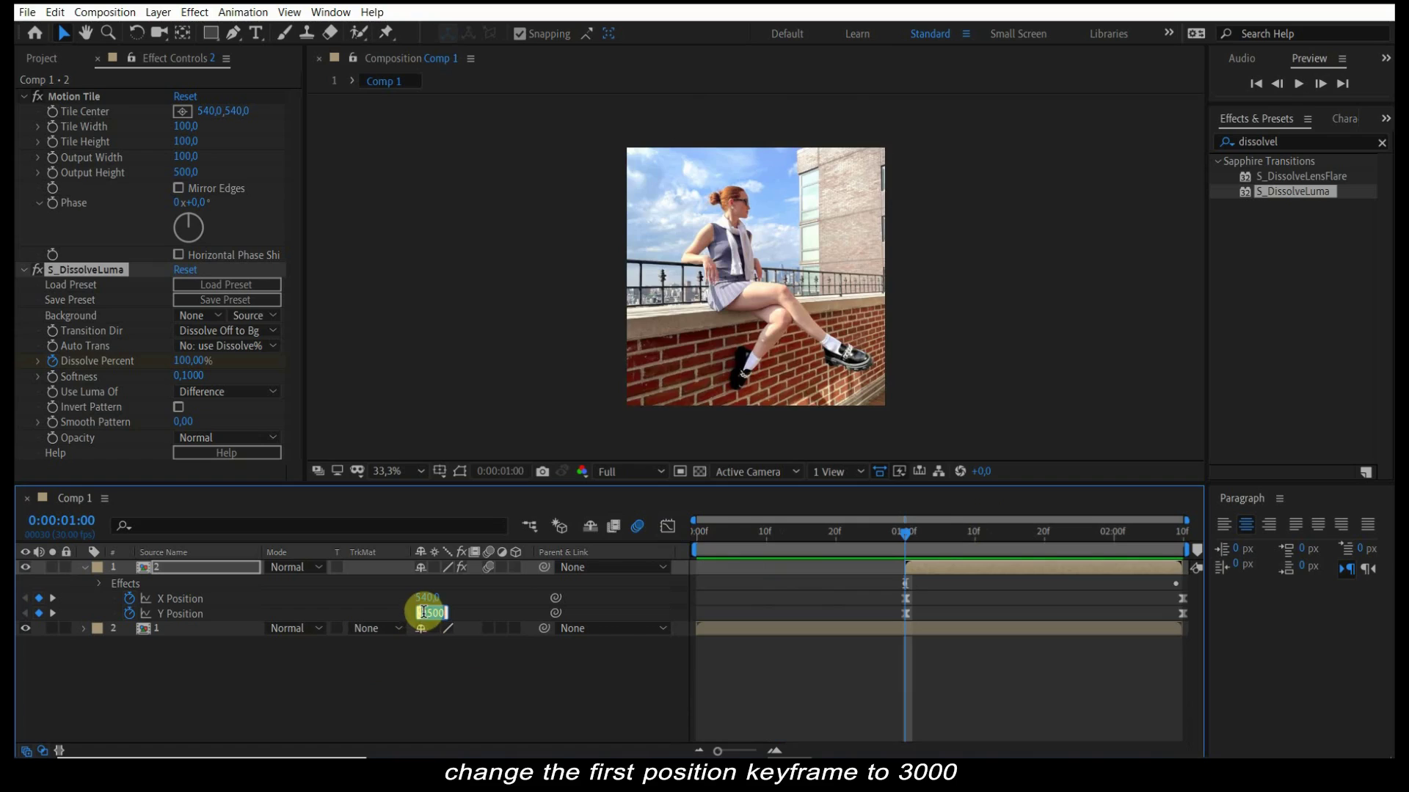
pyautogui.write('300')
pyautogui.click(424, 618)
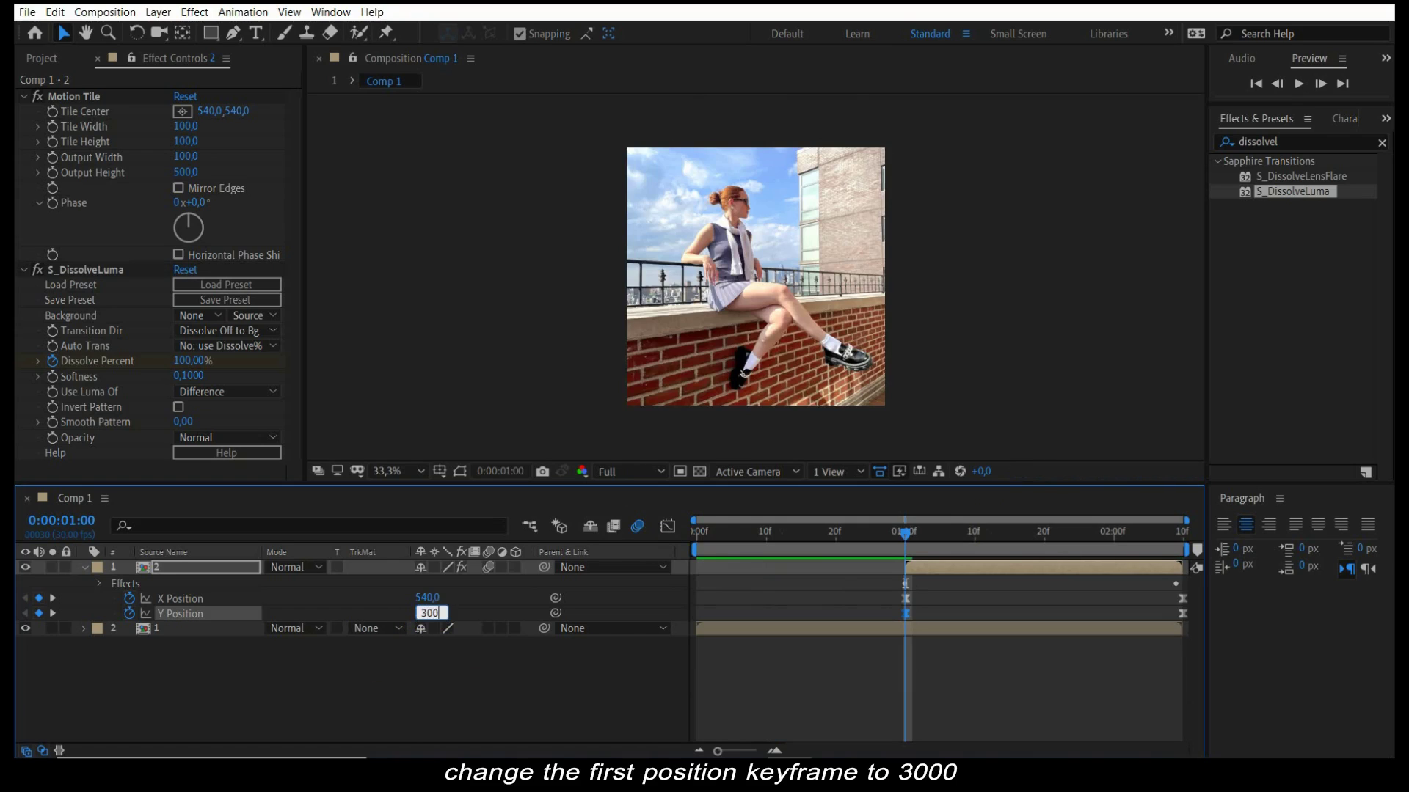
pyautogui.click(615, 589)
pyautogui.press('space')
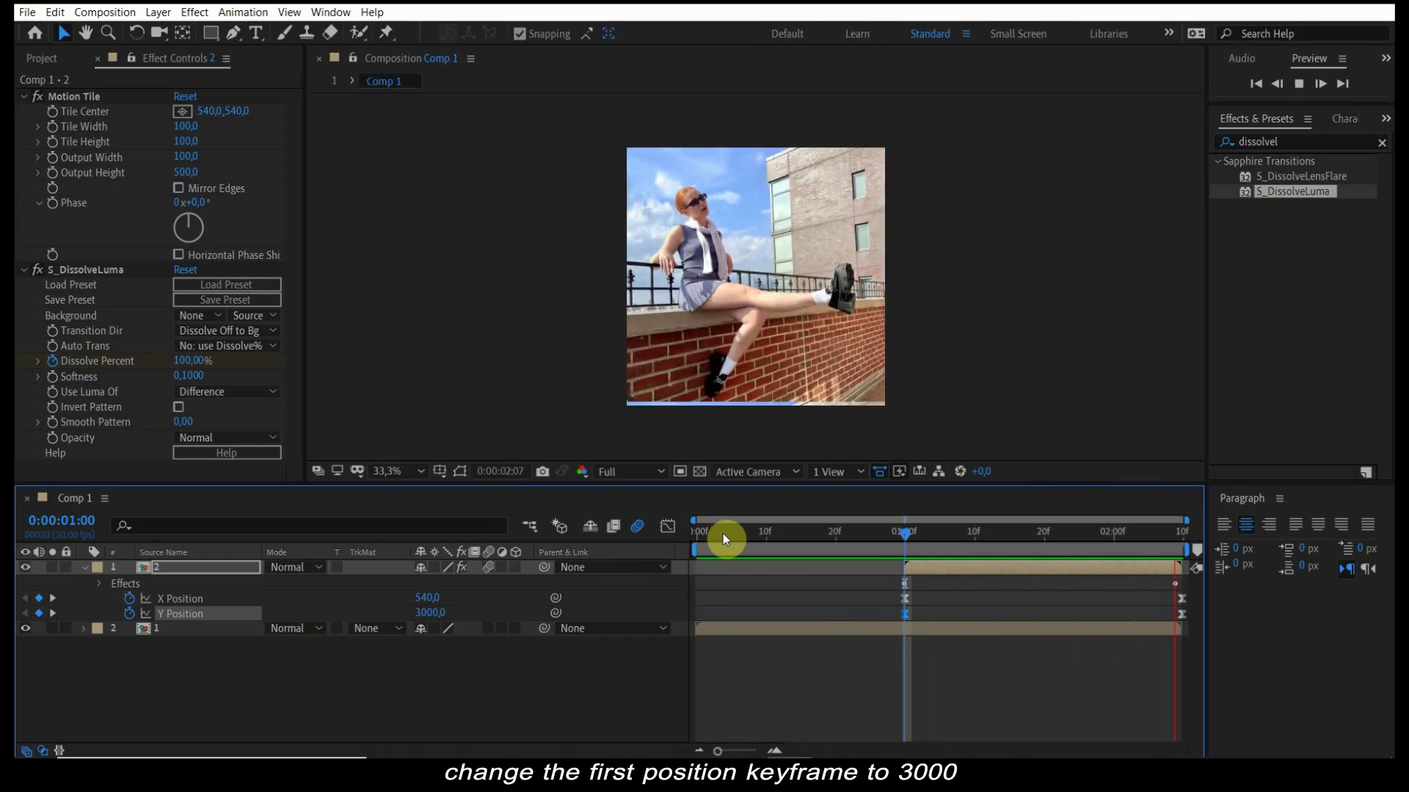